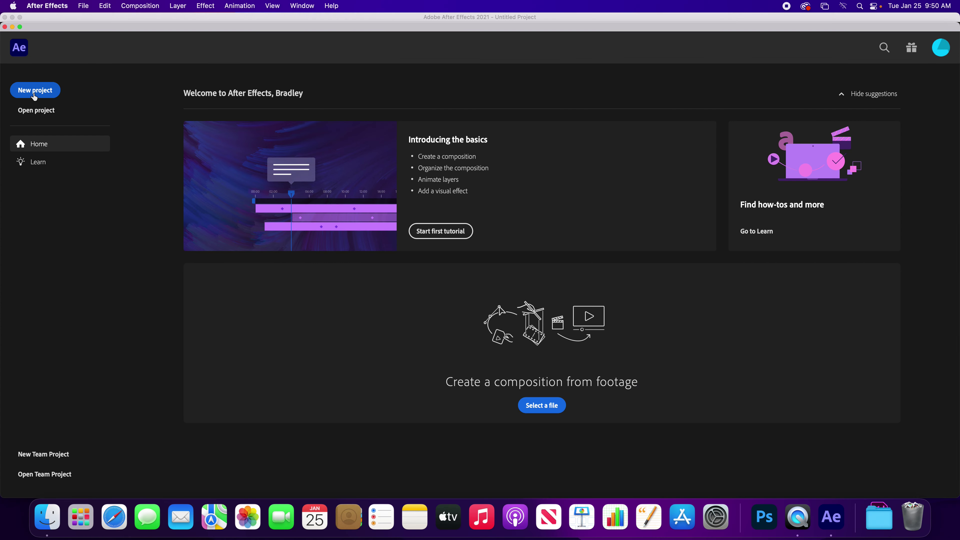
# - Start a new project and choose the Desktop folder CIS186 W22/Lessons/Lesson03/Finished_Project as its save location
pyautogui.click(201, 119)
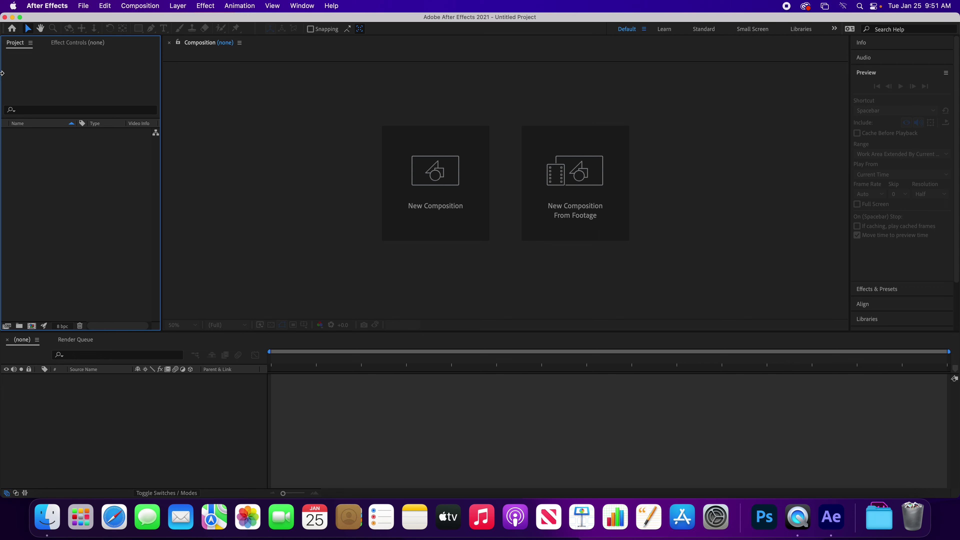
pyautogui.click(82, 7)
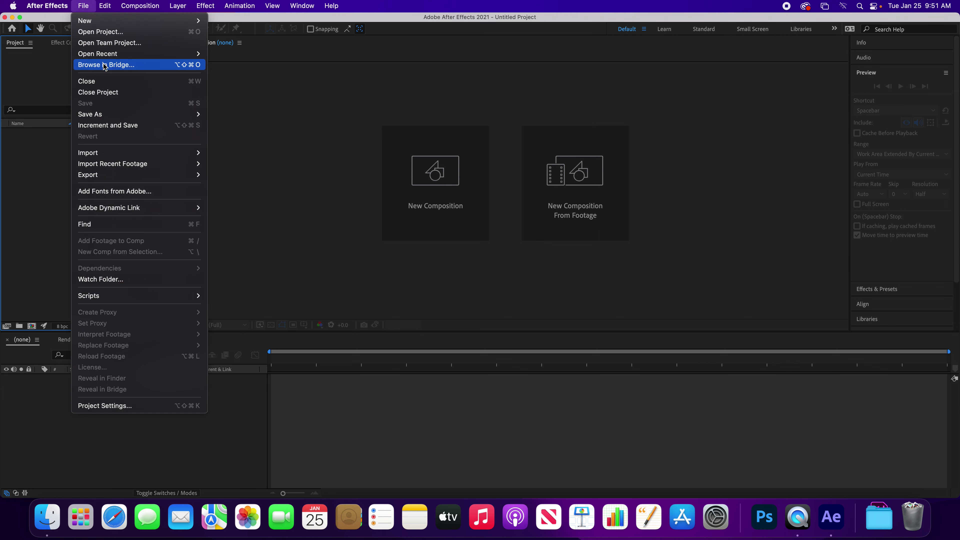
pyautogui.moveTo(185, 118)
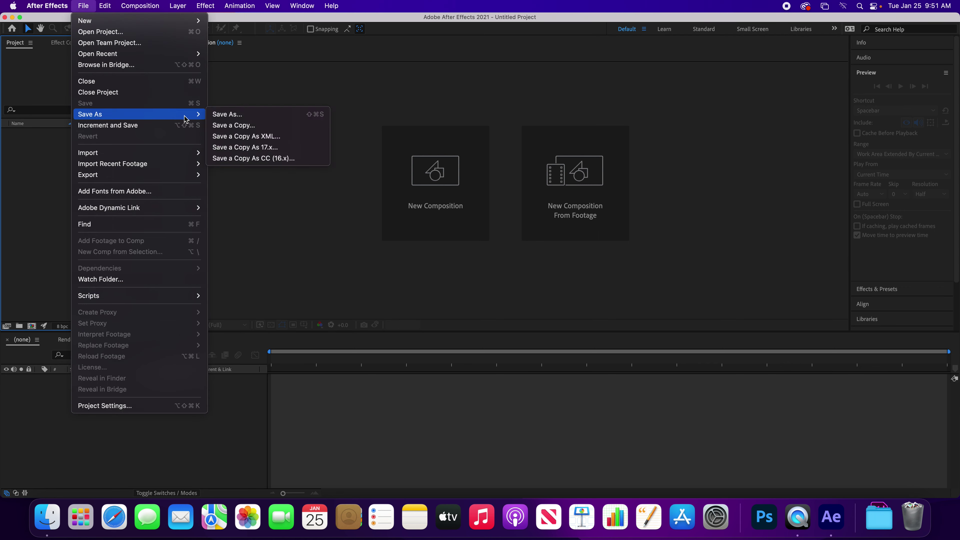
pyautogui.click(242, 119)
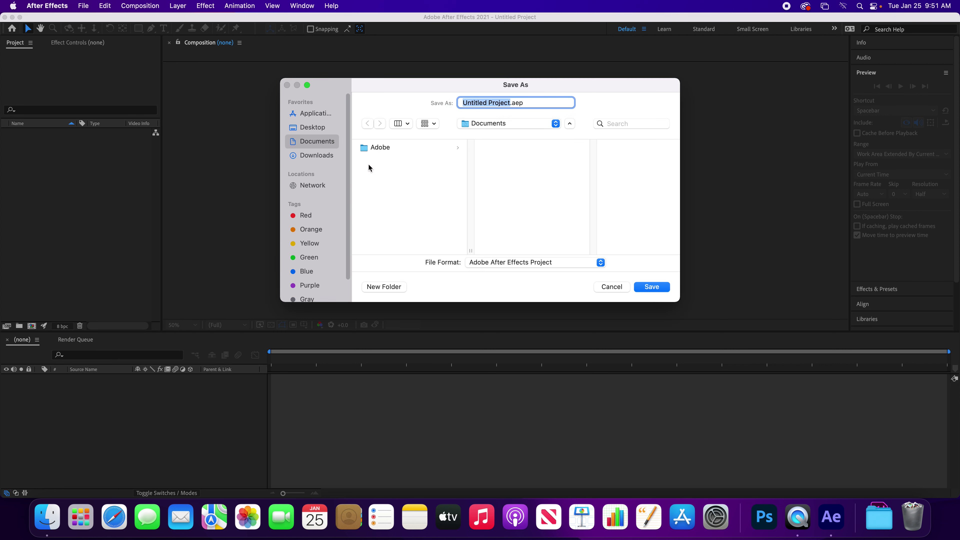
pyautogui.click(308, 128)
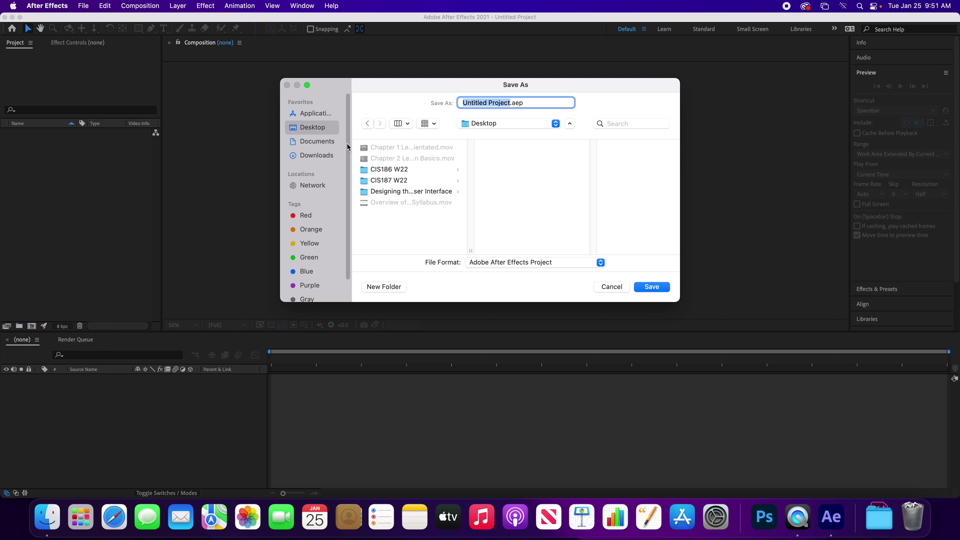
pyautogui.click(395, 172)
pyautogui.click(508, 158)
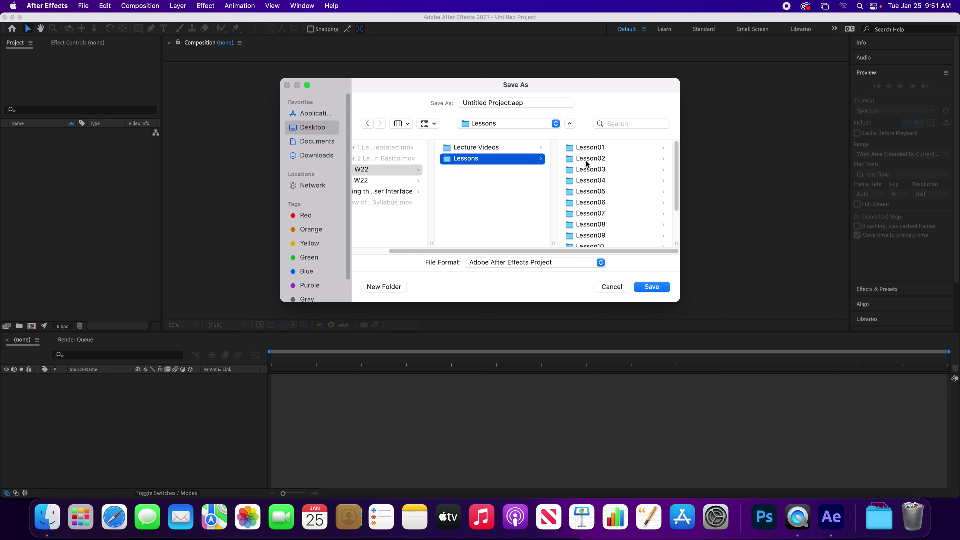
pyautogui.click(593, 171)
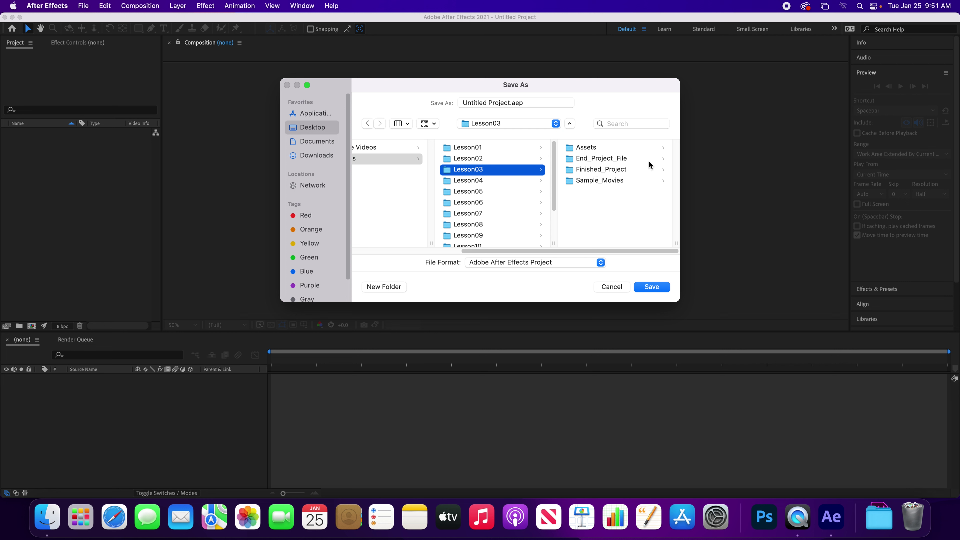
pyautogui.click(609, 172)
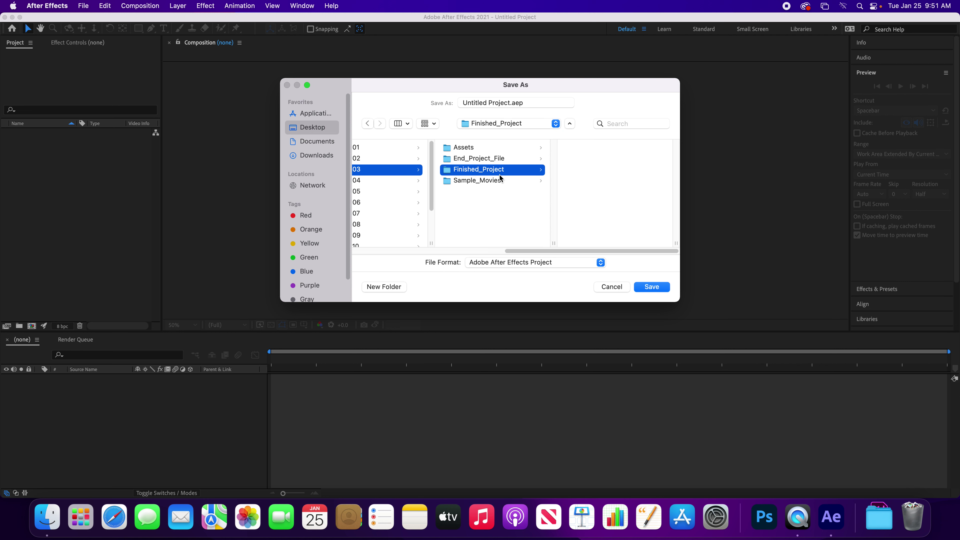
# - Name the project file Lesson03_Finished and save it
pyautogui.click(499, 102)
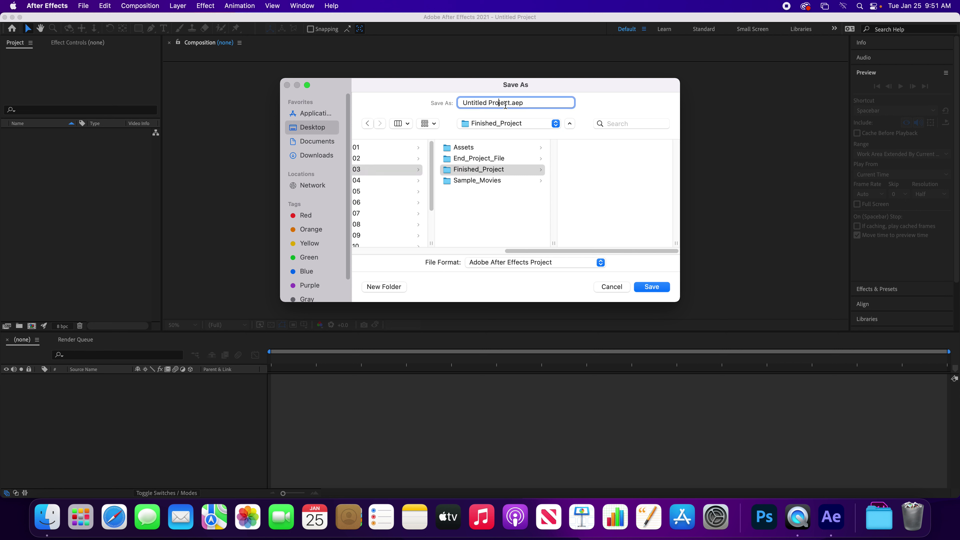
pyautogui.moveTo(476, 103); pyautogui.dragTo(458, 103)
pyautogui.write('Lesson03_Finished')
pyautogui.press('Return')
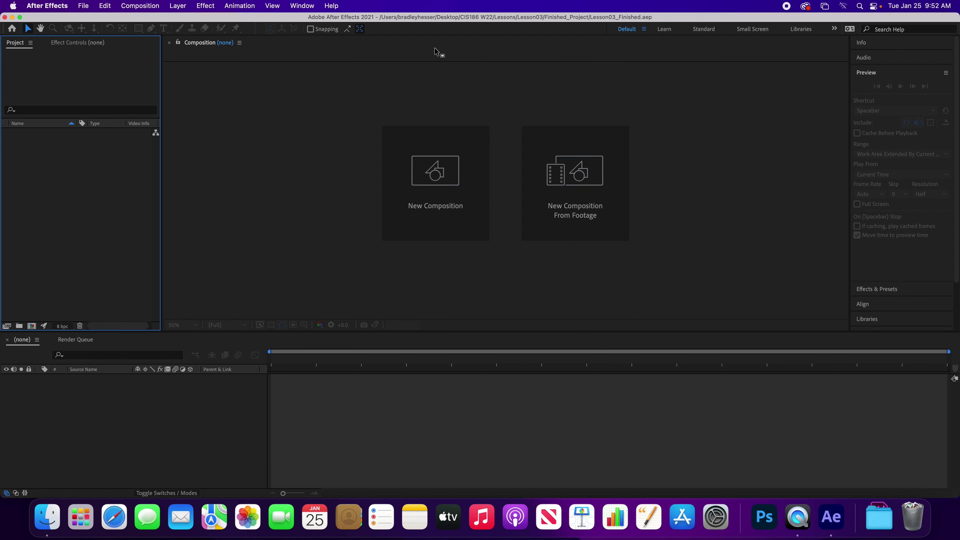
# - Create a new composition from the footage file FishSwim.mov in the Lesson03 Assets folder
pyautogui.click(397, 91)
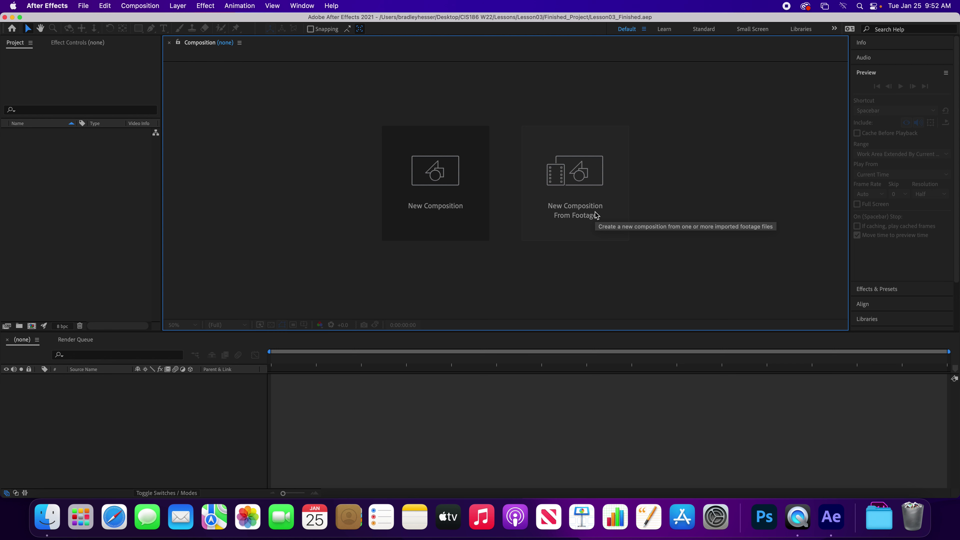
pyautogui.click(586, 203)
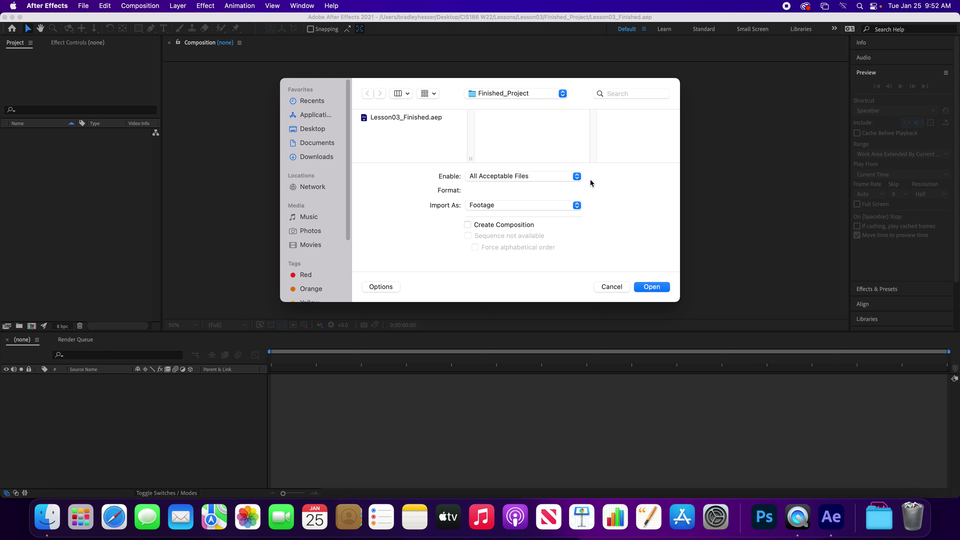
pyautogui.click(562, 95)
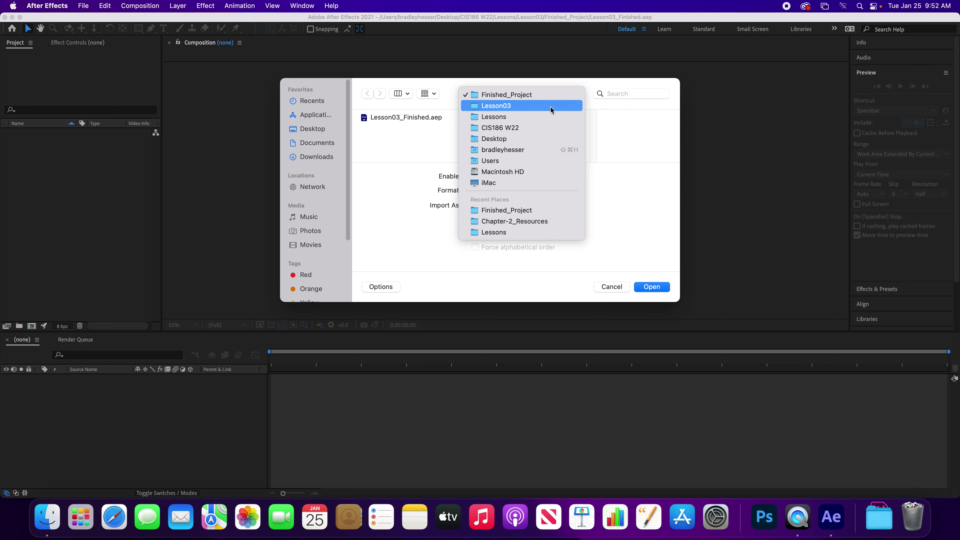
pyautogui.click(543, 110)
pyautogui.click(590, 120)
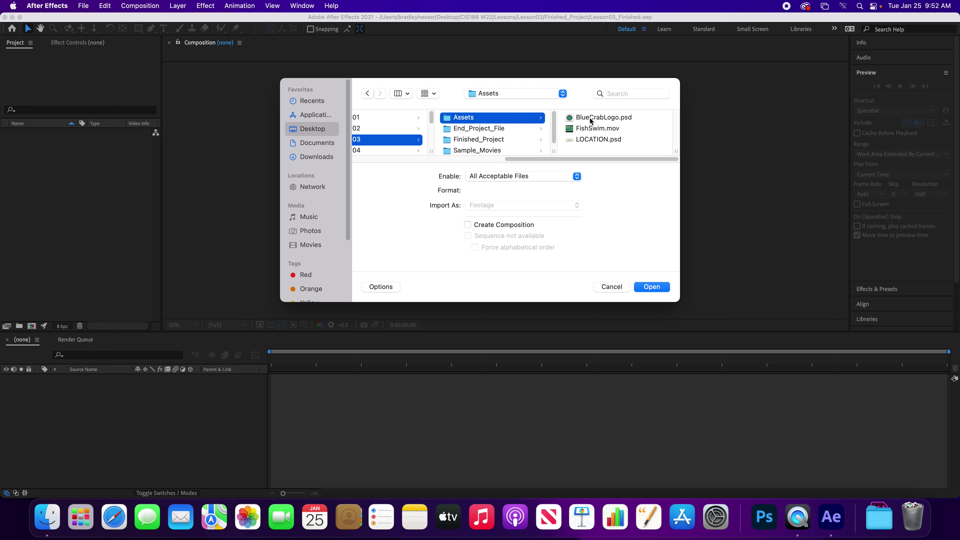
pyautogui.click(597, 129)
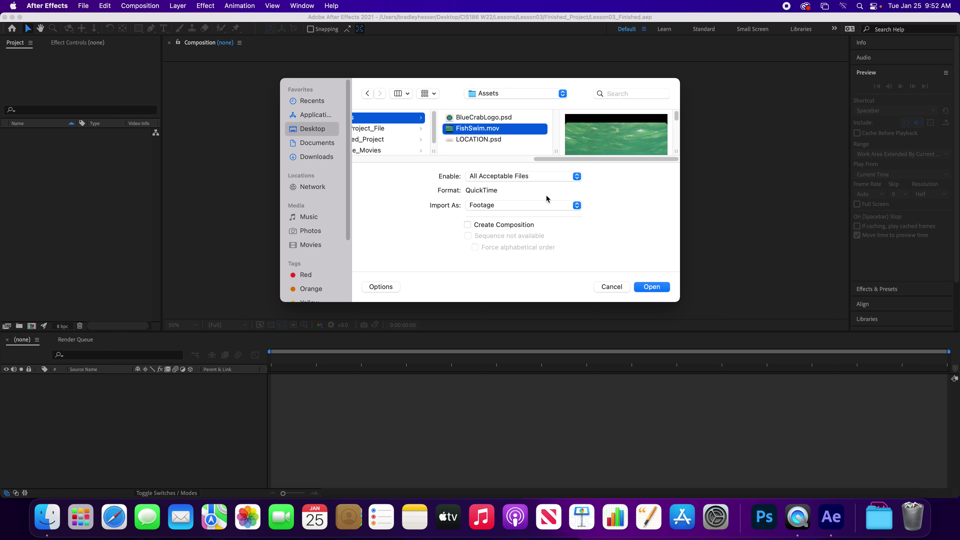
pyautogui.click(653, 287)
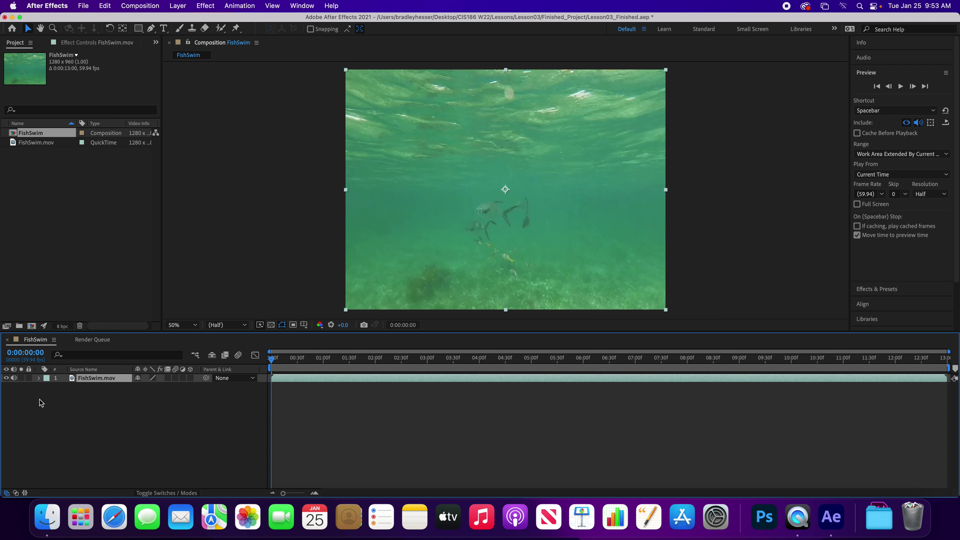
# - Preview the FishSwim composition, stop playback and save the project
pyautogui.press('space')
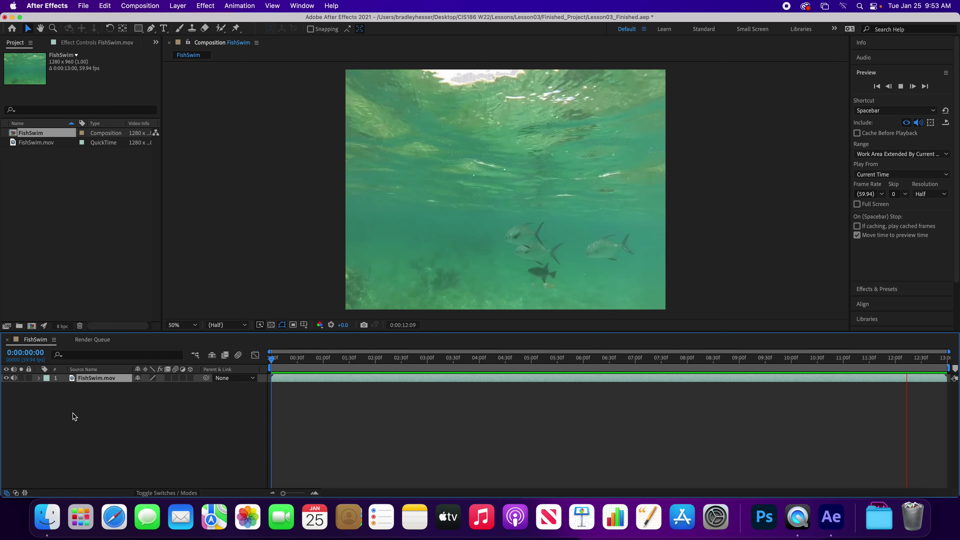
pyautogui.press('space')
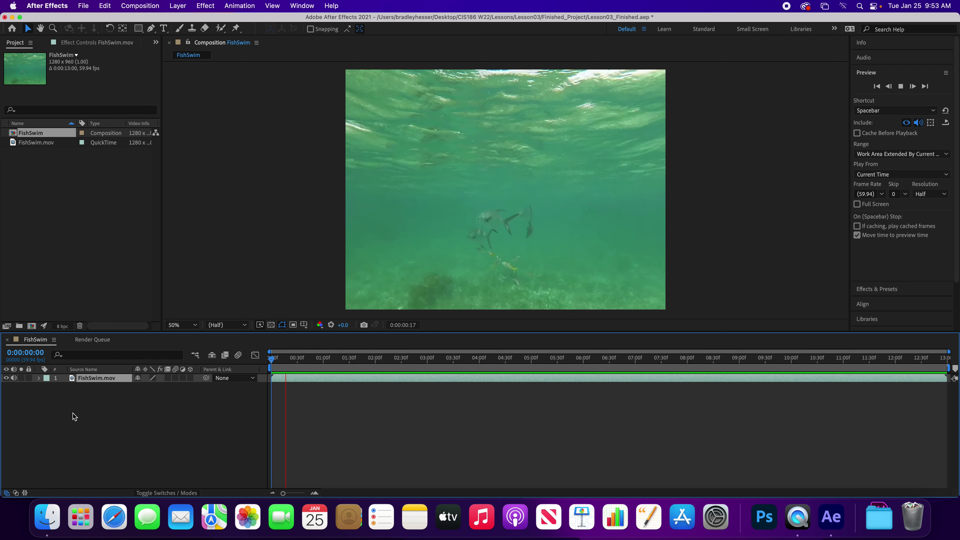
pyautogui.press('space')
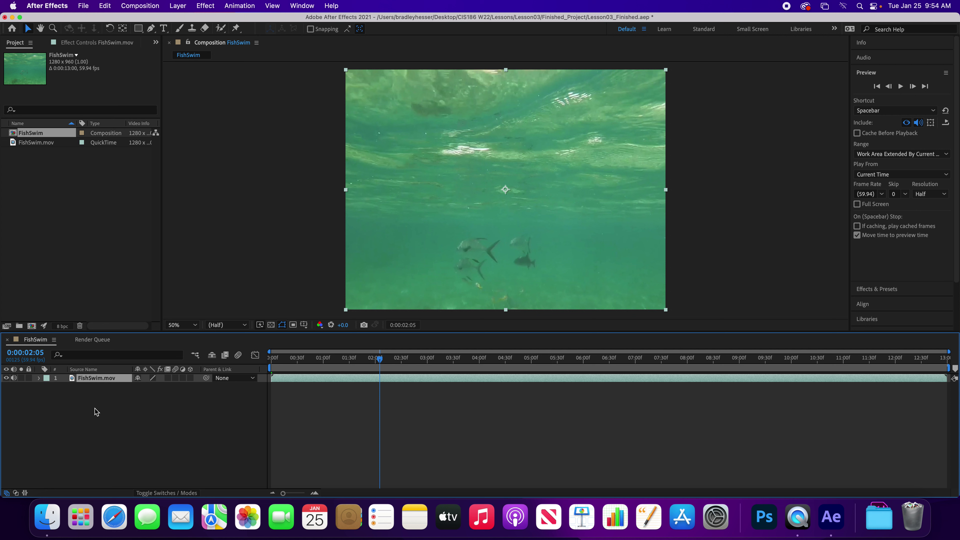
pyautogui.press('super+s')
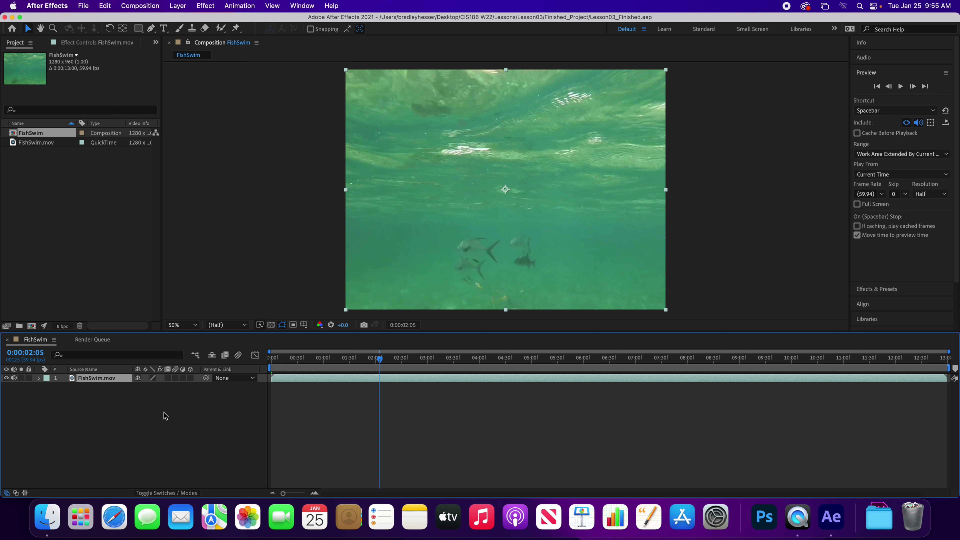
# - Open the Adobe Fonts website in Safari from After Effects, look at its sign-in page and return to the font list
pyautogui.click(83, 6)
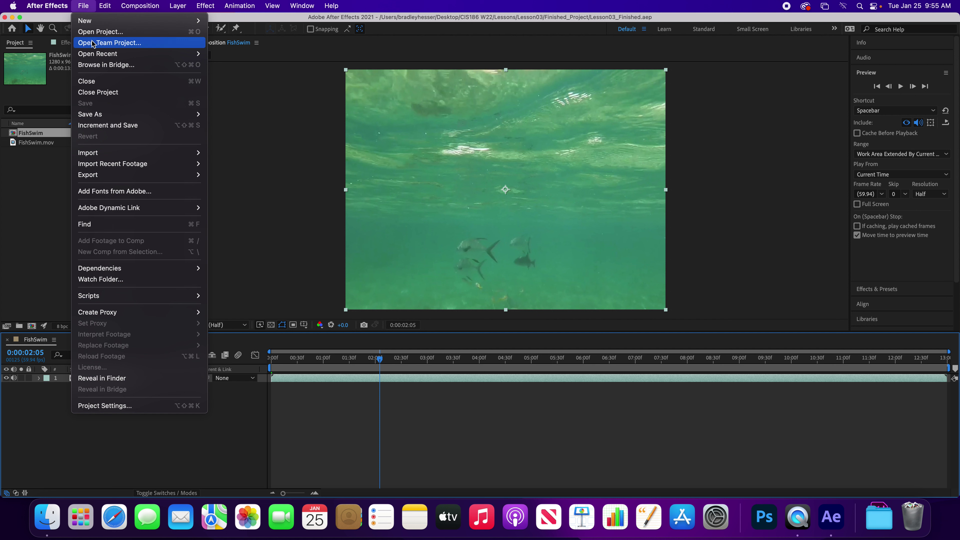
pyautogui.click(117, 196)
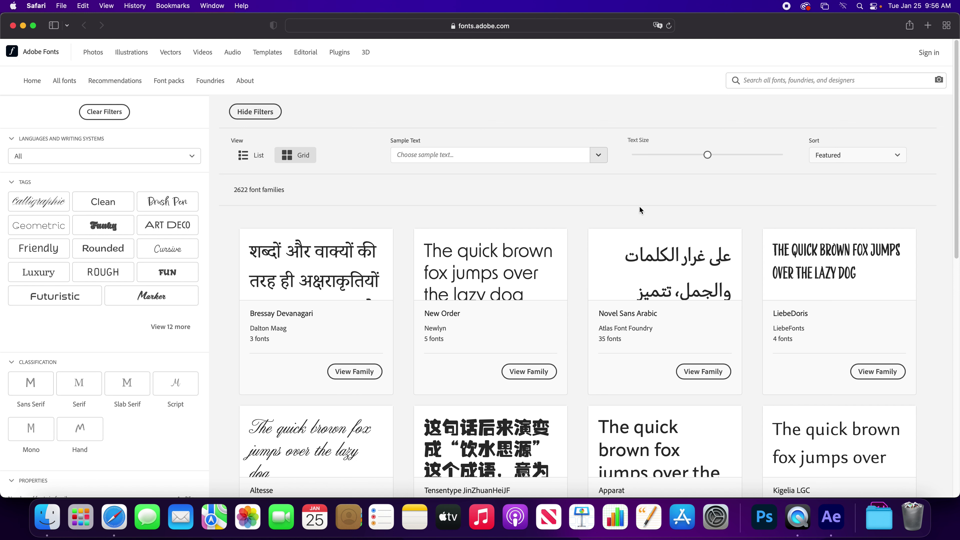
pyautogui.click(936, 56)
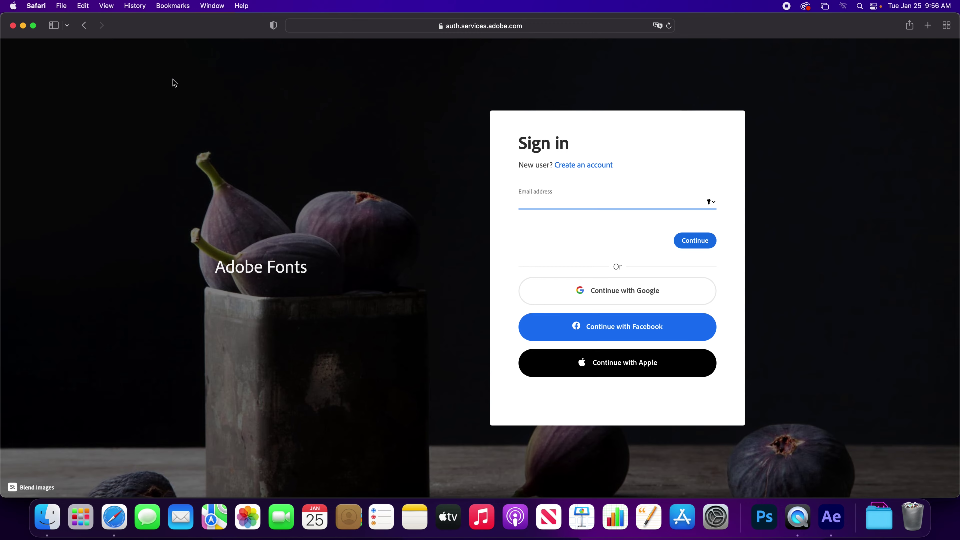
pyautogui.click(88, 29)
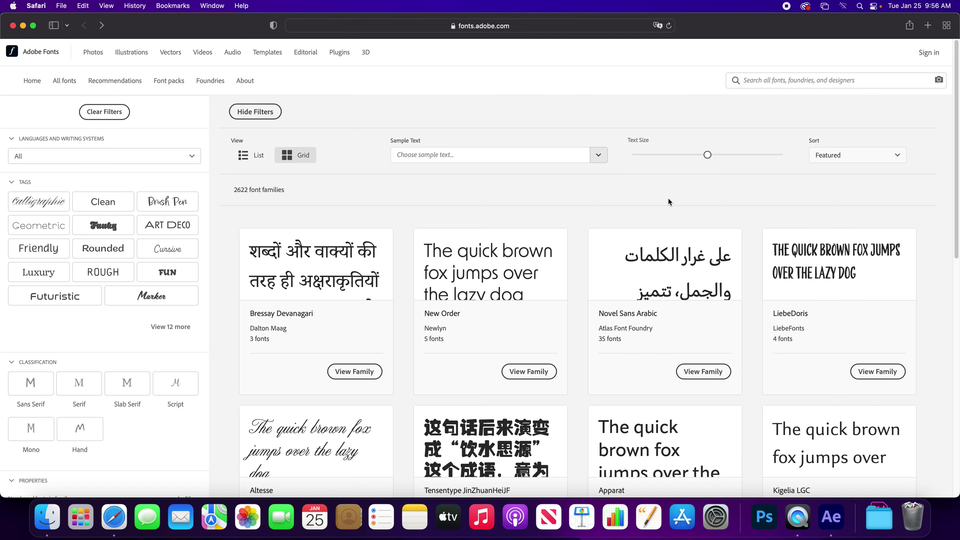
# - Set the sample text for the font previews to "Snorkel Tours"
pyautogui.click(431, 158)
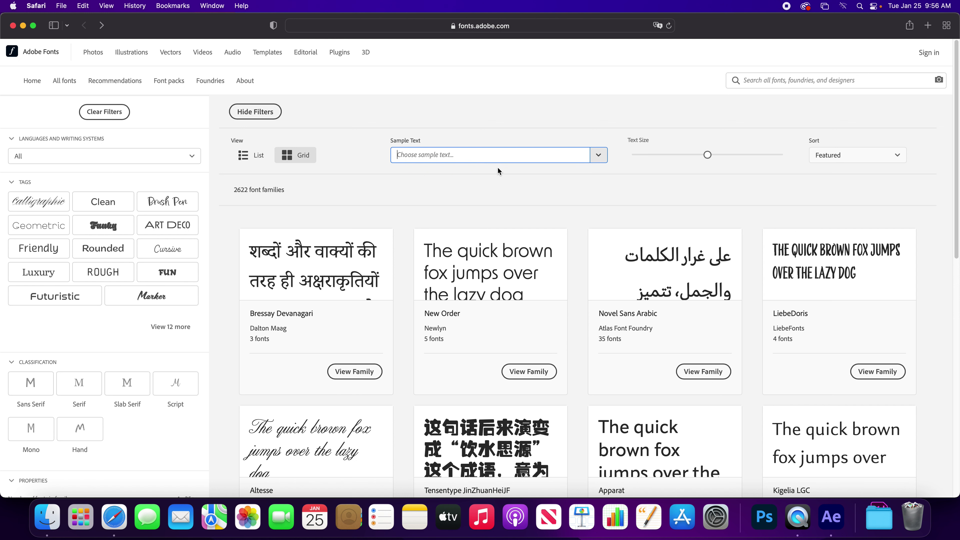
pyautogui.write('Snor')
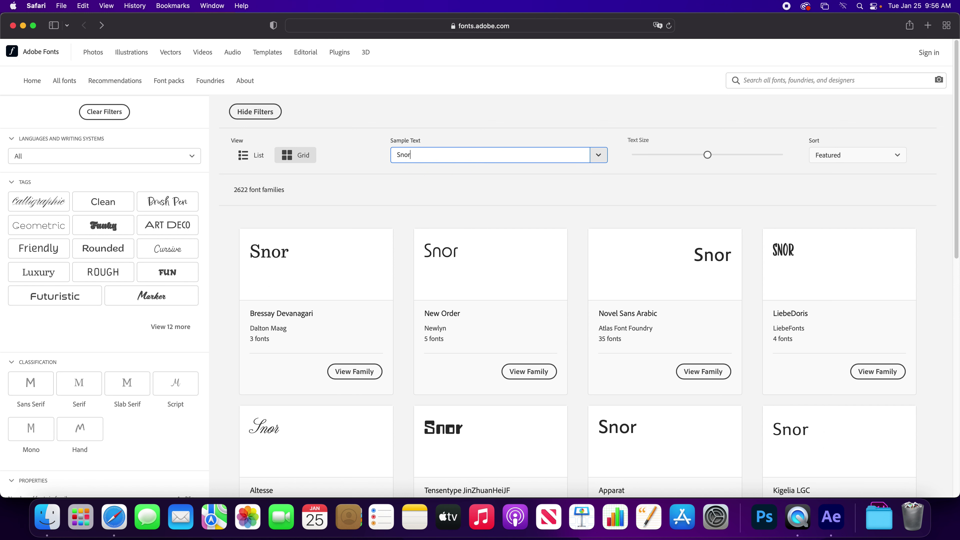
pyautogui.write('kel Tours')
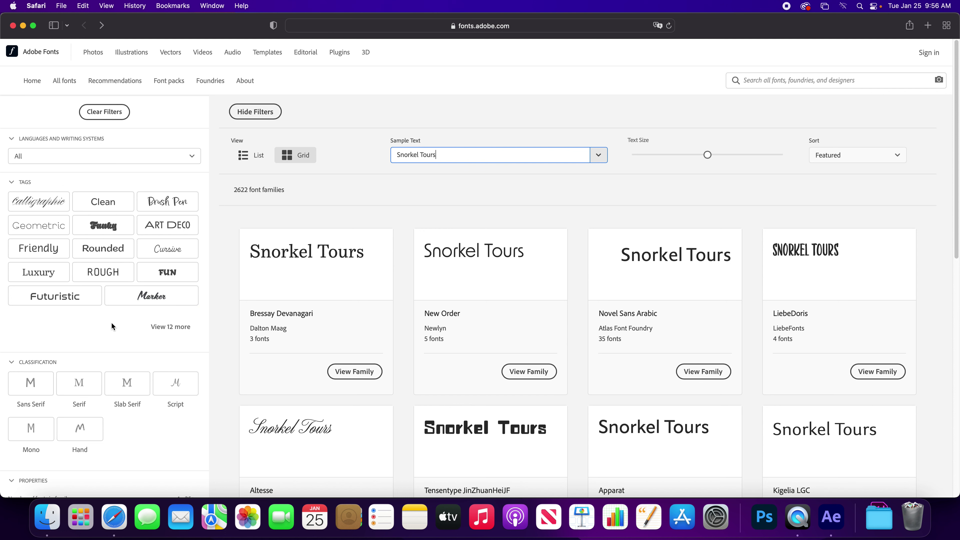
# - Review the font classification and property filters, filter the fonts by the Funky tag and clear the filters
pyautogui.scroll(-5, 111, 326)
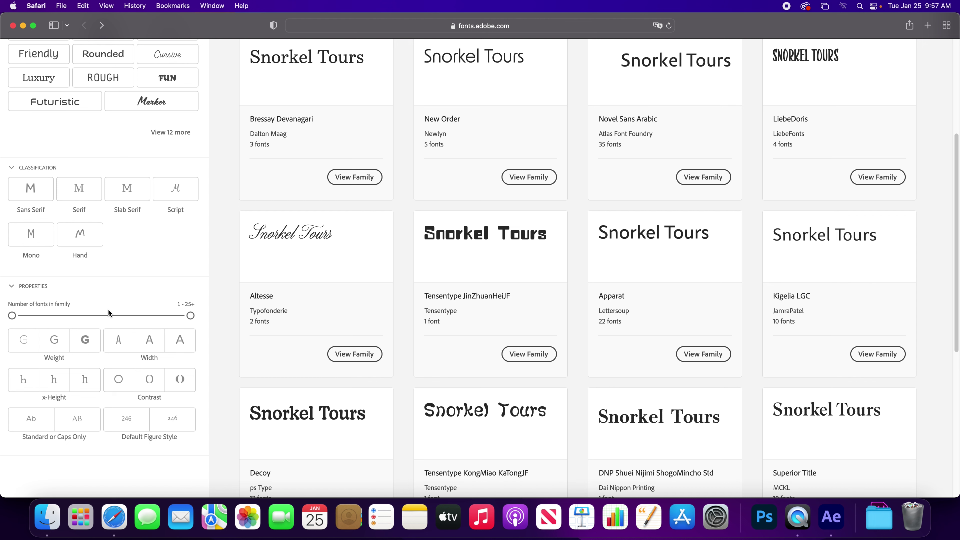
pyautogui.scroll(2, 109, 308)
pyautogui.scroll(-6, 109, 307)
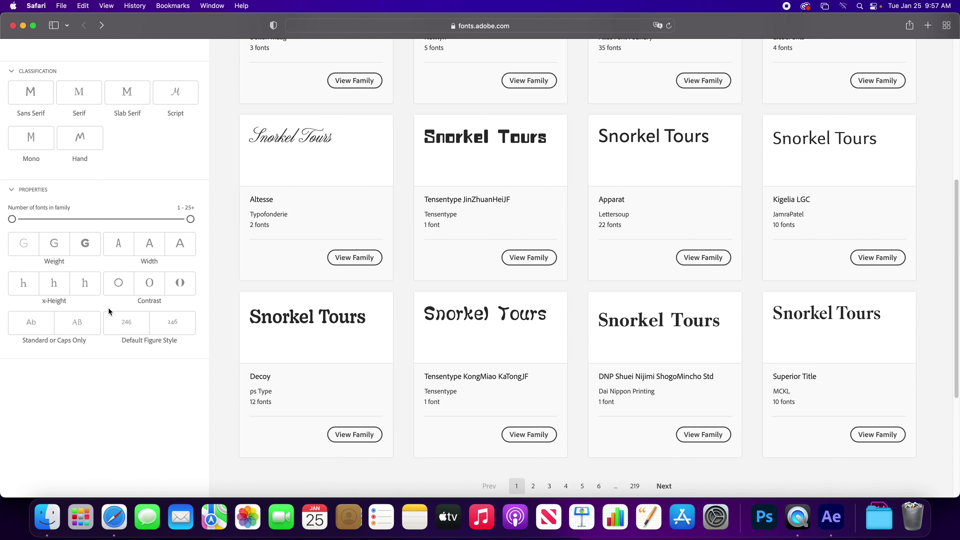
pyautogui.click(83, 293)
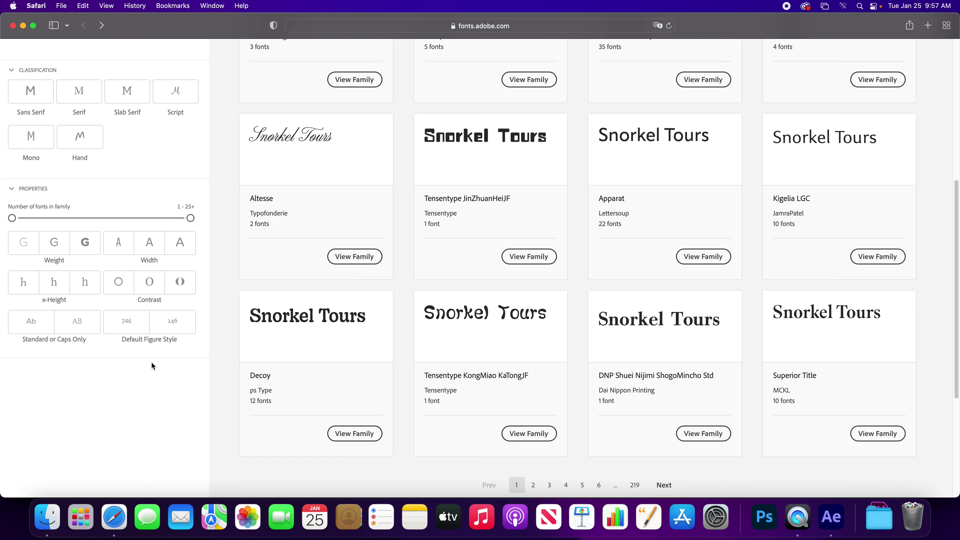
pyautogui.scroll(-2, 151, 362)
pyautogui.scroll(10, 152, 362)
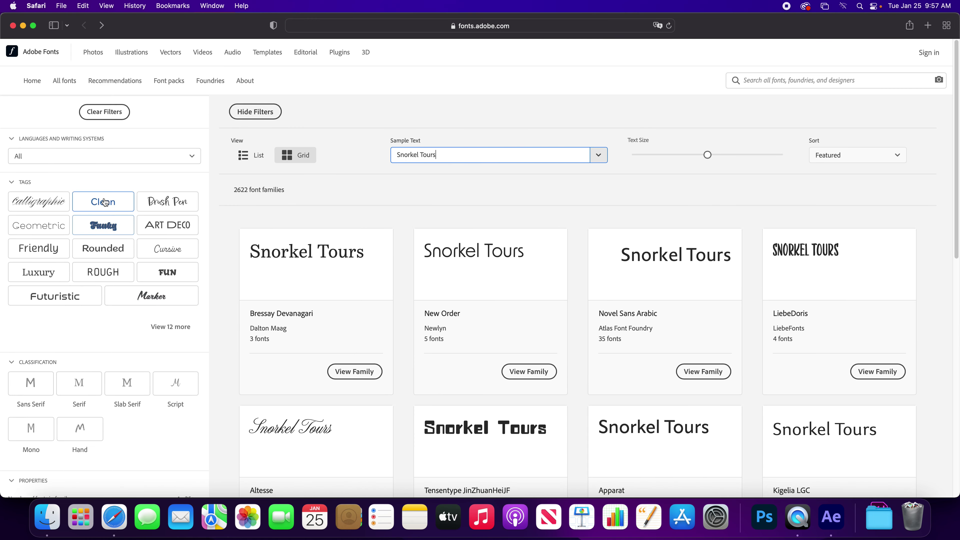
pyautogui.click(103, 227)
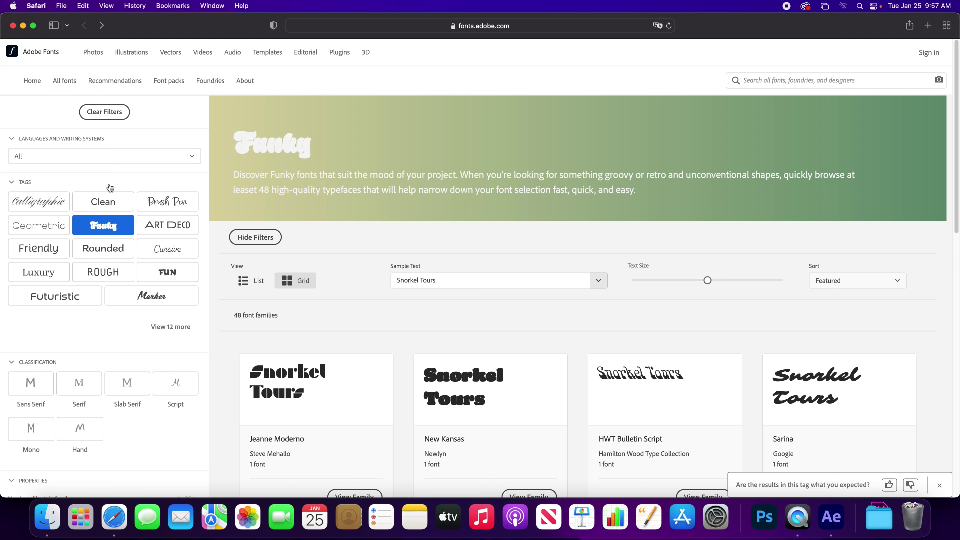
pyautogui.click(104, 112)
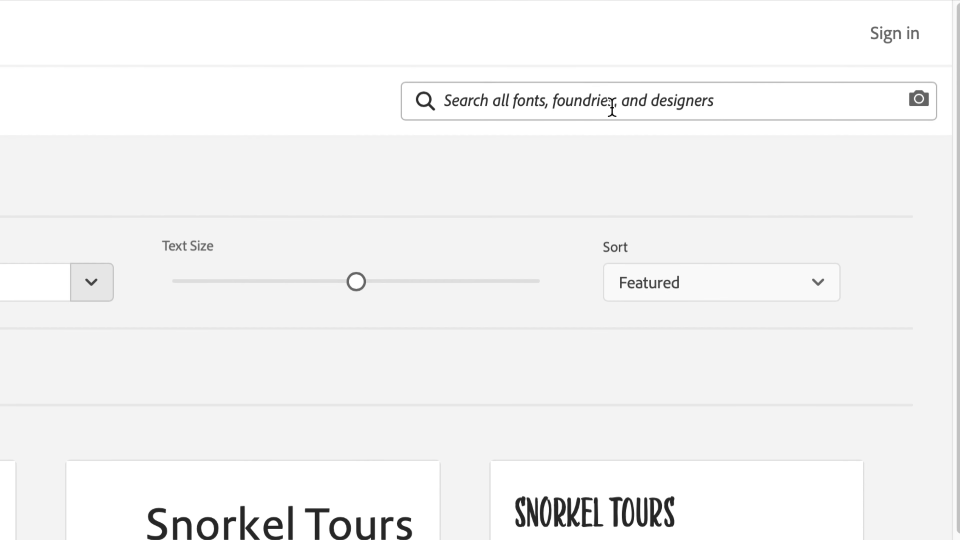
# - Search Adobe Fonts for "Zapf", open the ITC Zapf International family and look through its styles and recommendations
pyautogui.click(612, 108)
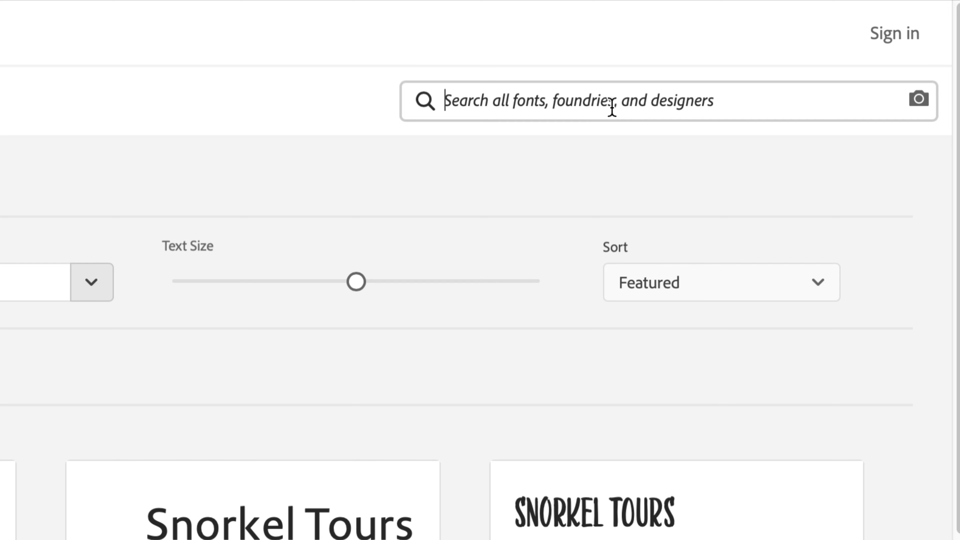
pyautogui.write('Zapf')
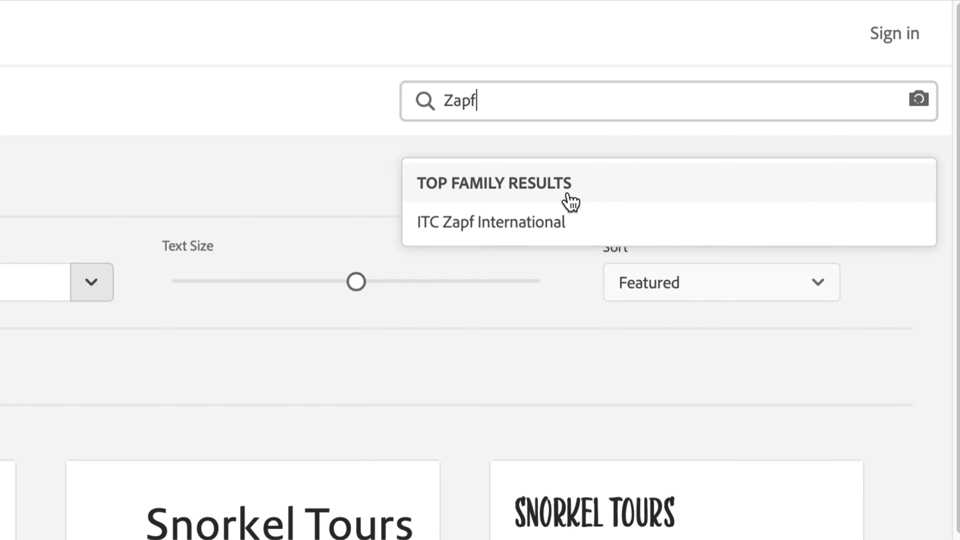
pyautogui.click(537, 221)
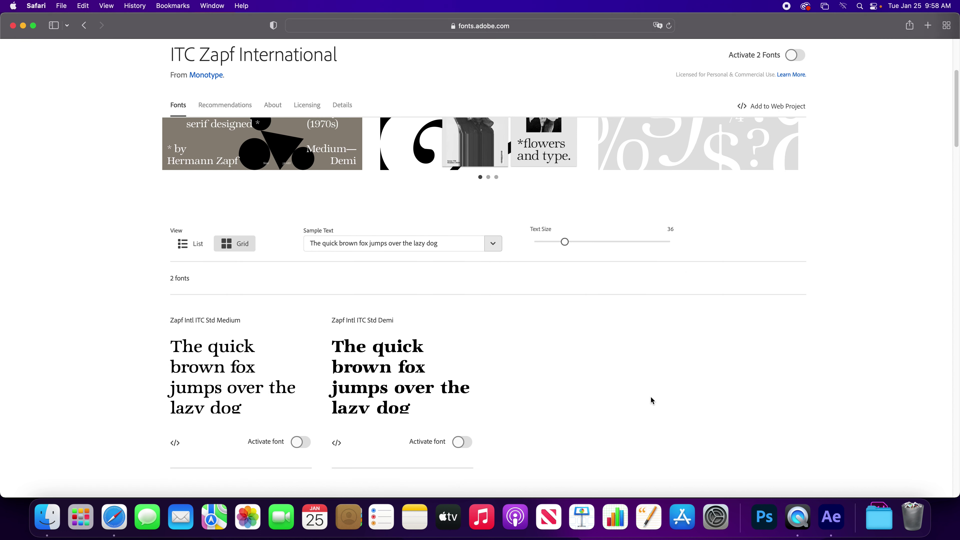
pyautogui.scroll(-1, 651, 400)
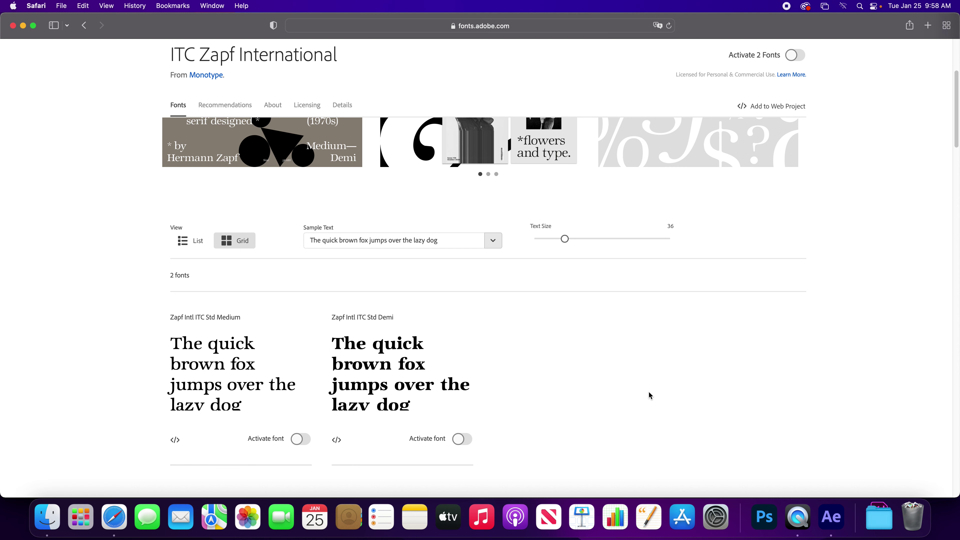
pyautogui.scroll(3, 640, 374)
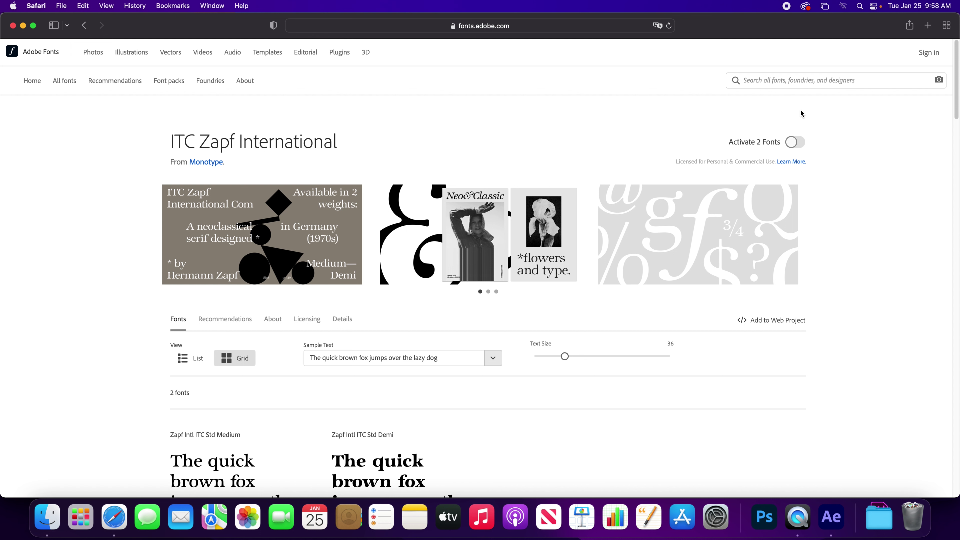
pyautogui.scroll(-10, 518, 313)
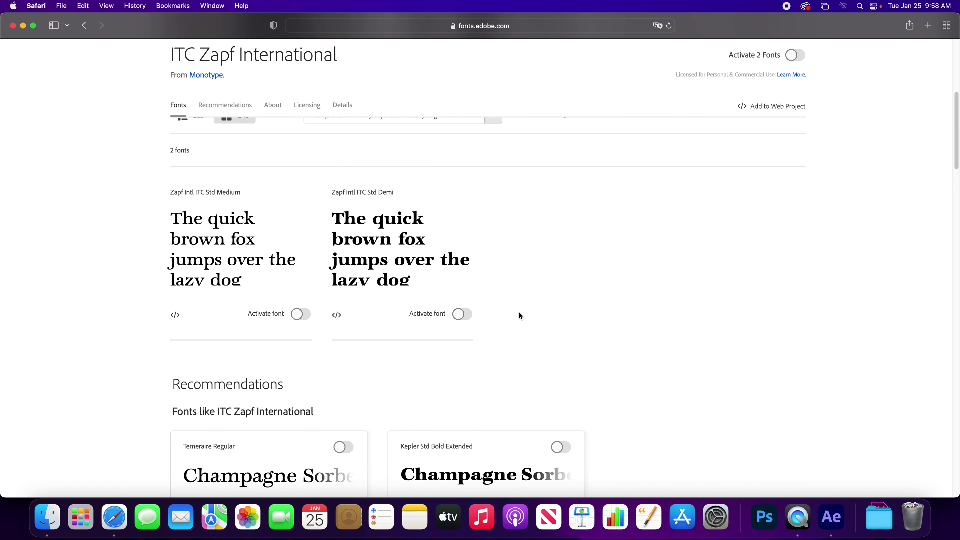
pyautogui.scroll(-5, 567, 317)
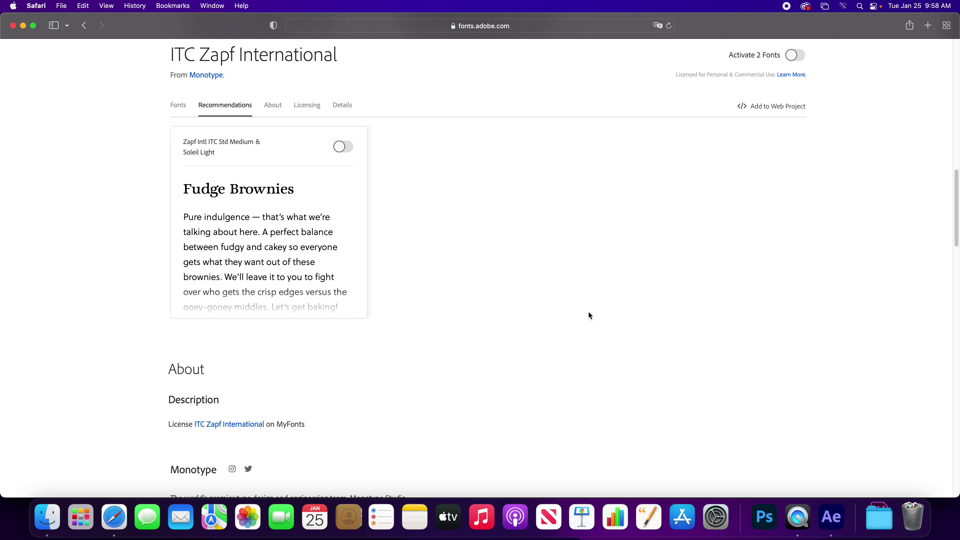
pyautogui.scroll(15, 593, 306)
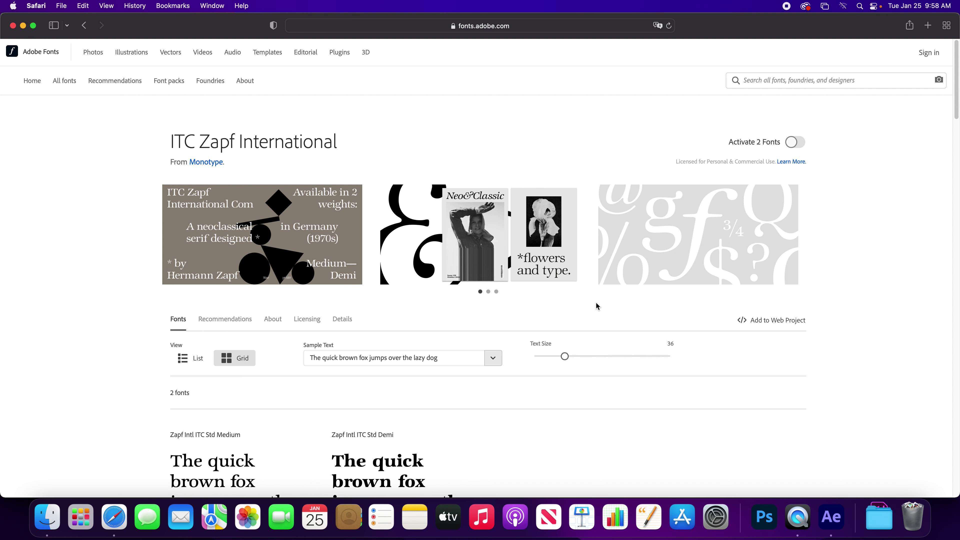
# - Search Adobe Fonts for "calluna", open the Calluna Sans family and look through its font styles
pyautogui.click(821, 82)
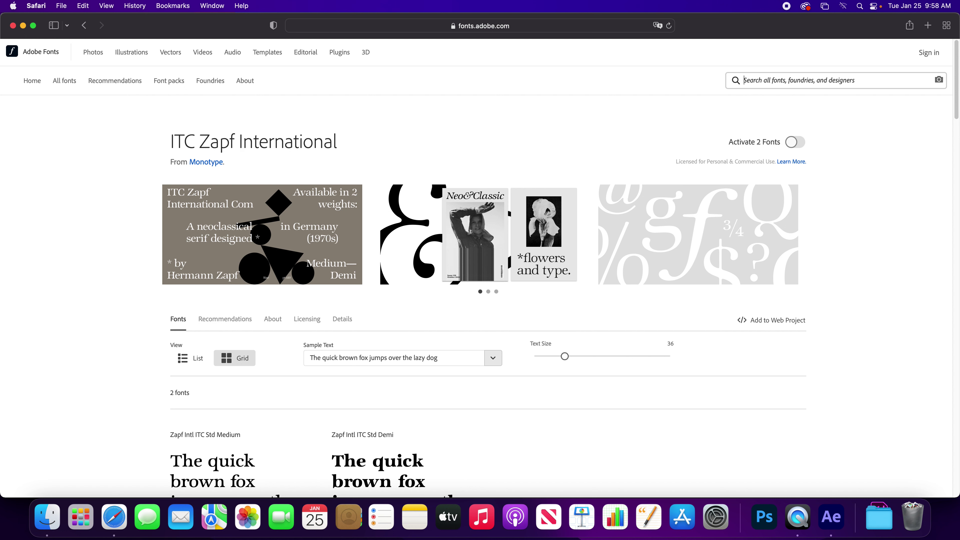
pyautogui.write('cal')
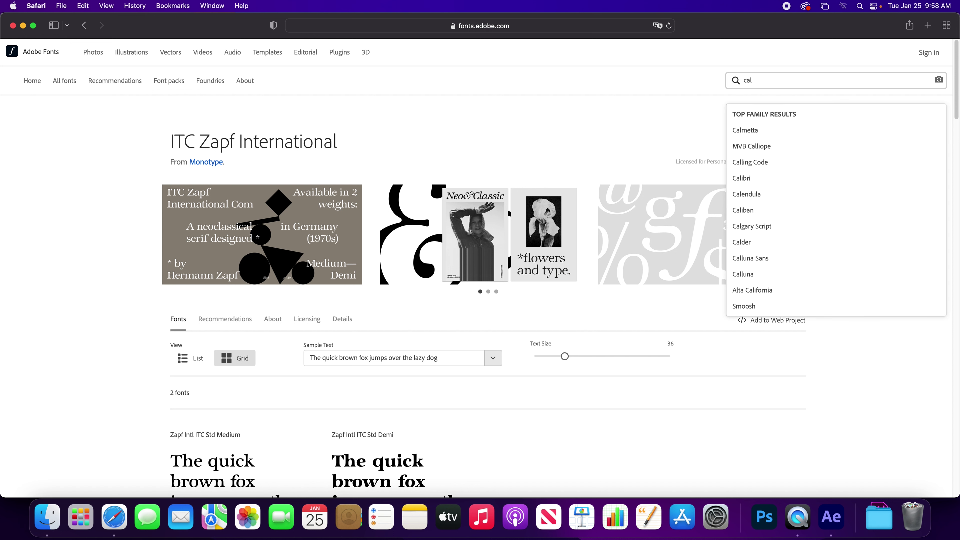
pyautogui.write('luna')
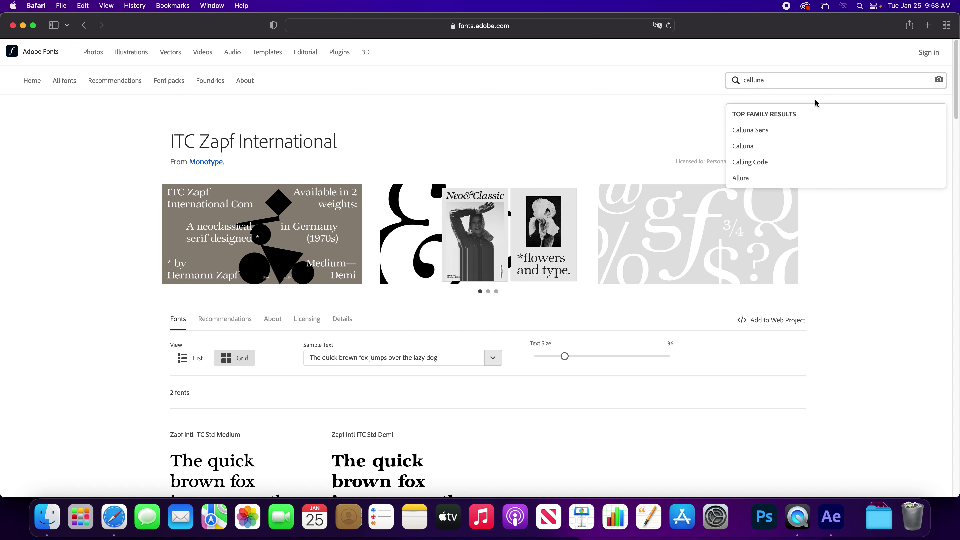
pyautogui.click(781, 130)
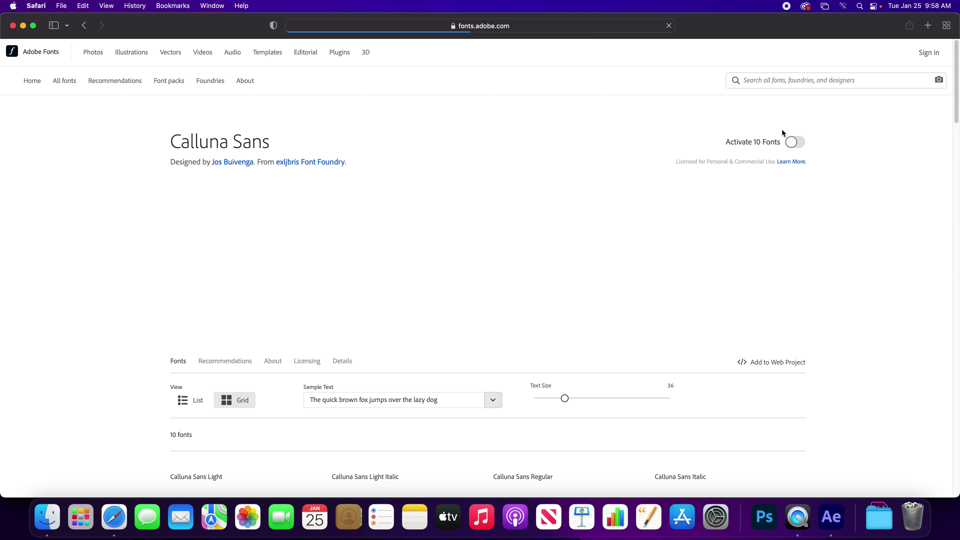
pyautogui.scroll(-2, 708, 246)
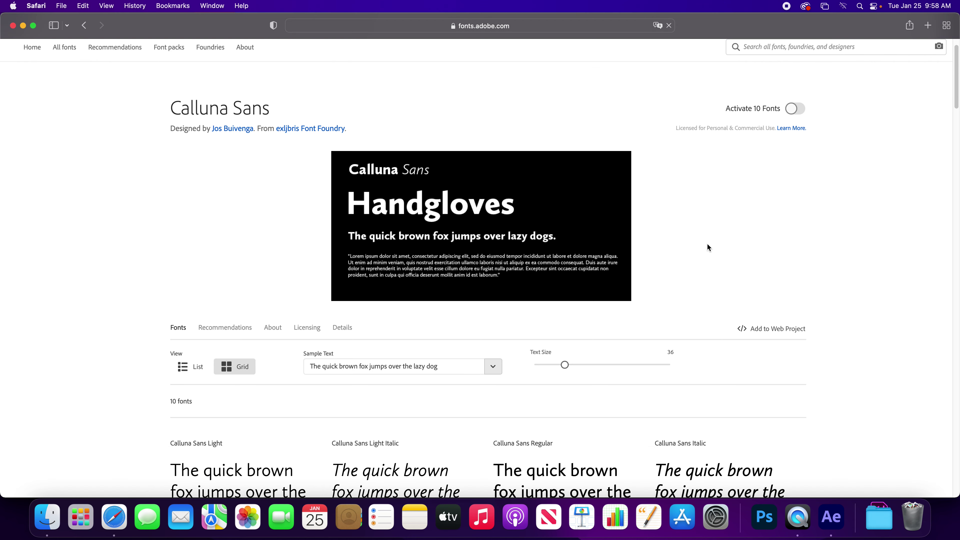
pyautogui.scroll(-5, 709, 245)
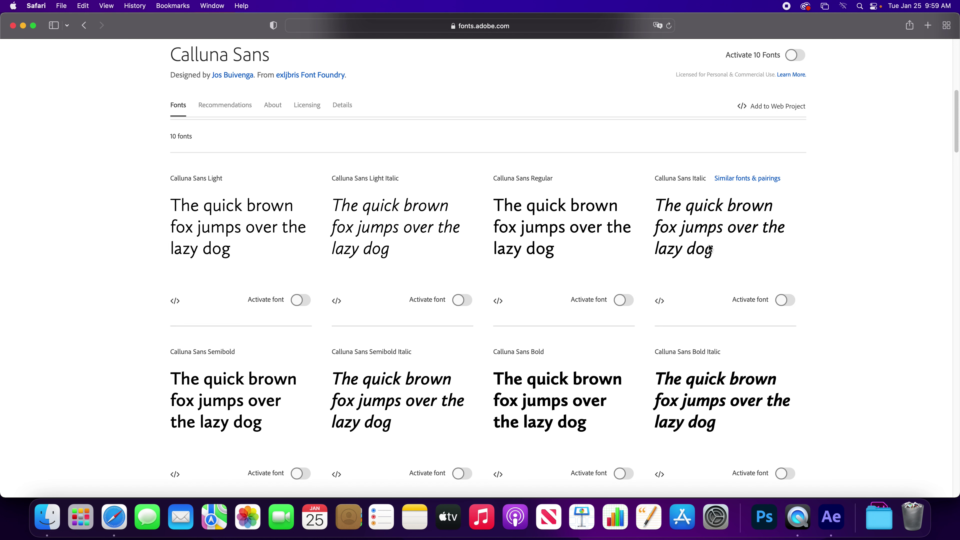
# - Try to activate Calluna Sans Regular, go back from the sign-in page to the font family and switch to After Effects
pyautogui.click(622, 302)
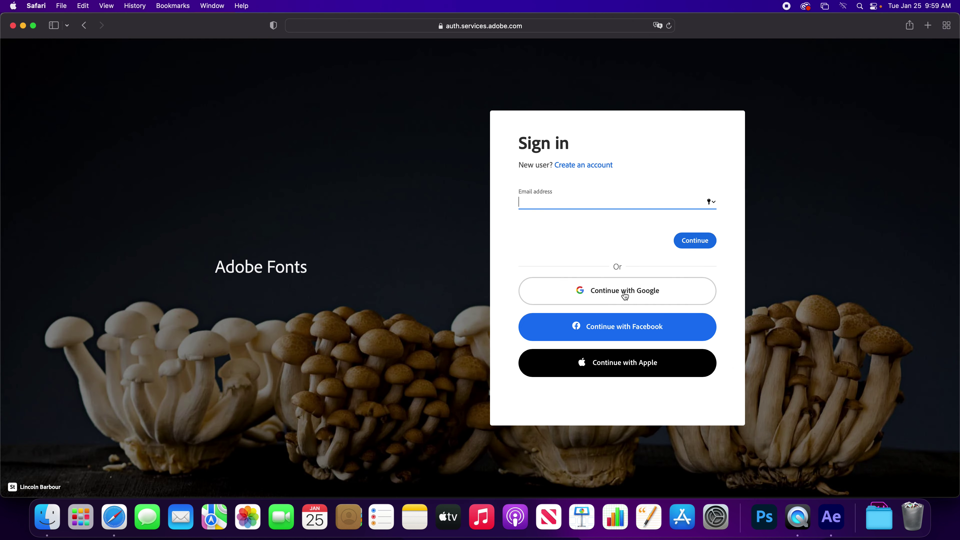
pyautogui.click(85, 27)
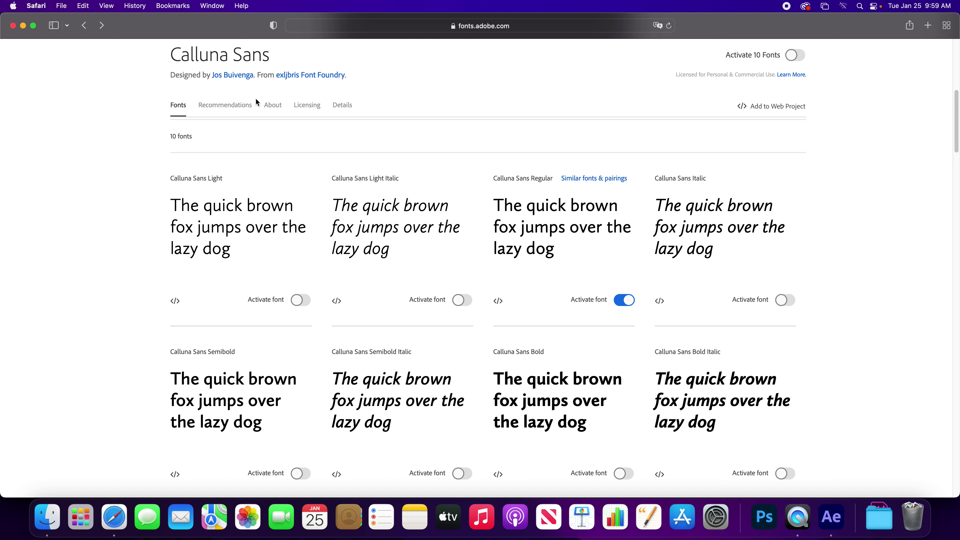
pyautogui.scroll(-3, 275, 140)
pyautogui.scroll(10, 275, 136)
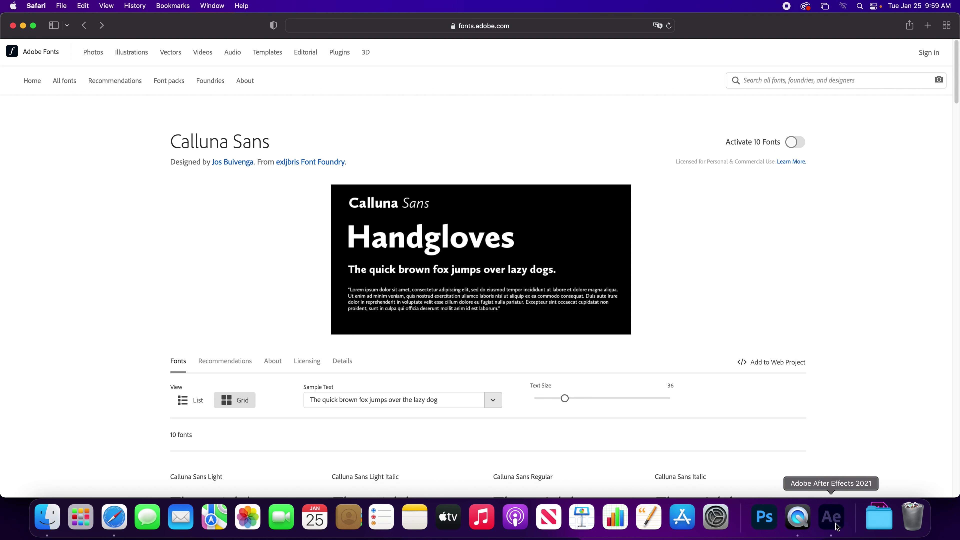
pyautogui.click(831, 516)
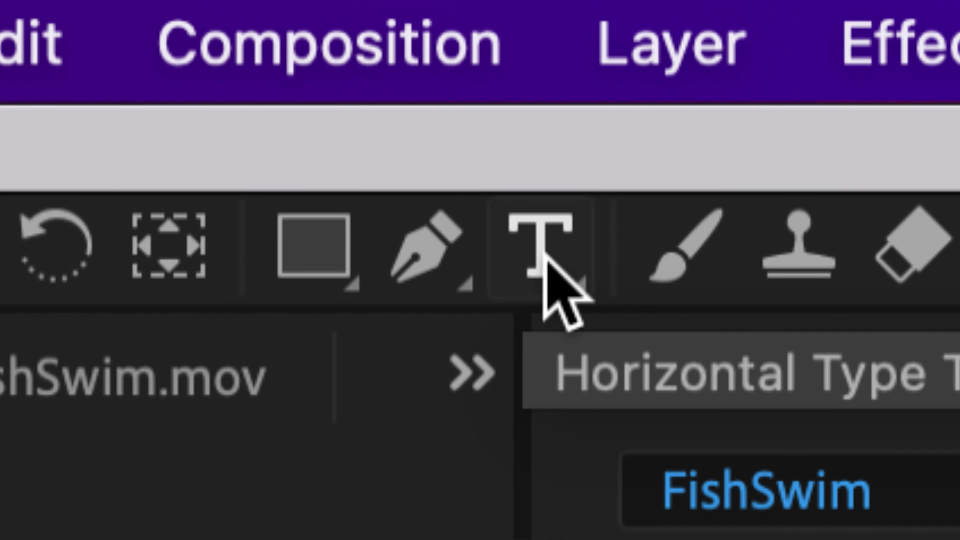
# - Add the horizontal text "Snorkel Tours" above the fish in the FishSwim composition with the Horizontal Type tool
pyautogui.click(544, 251)
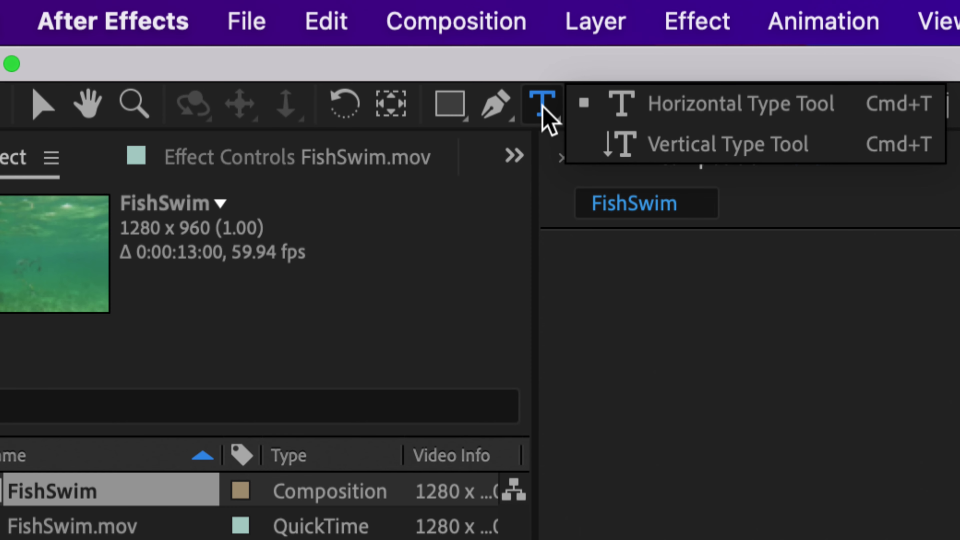
pyautogui.click(655, 102)
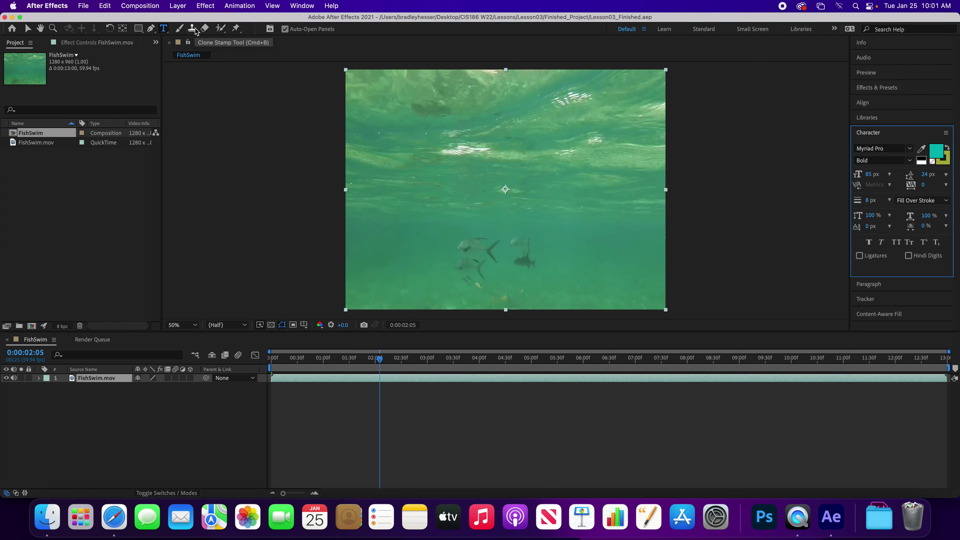
pyautogui.click(452, 178)
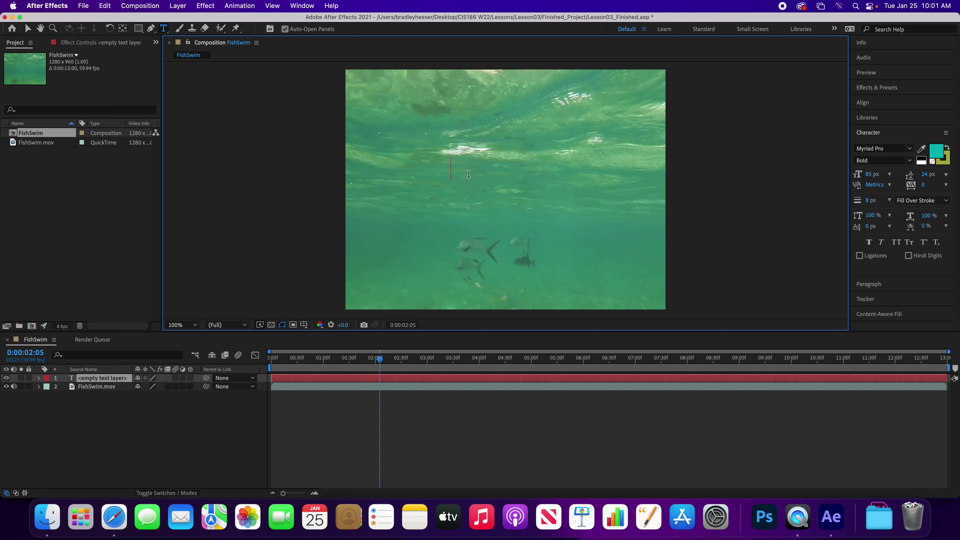
pyautogui.write('Snork')
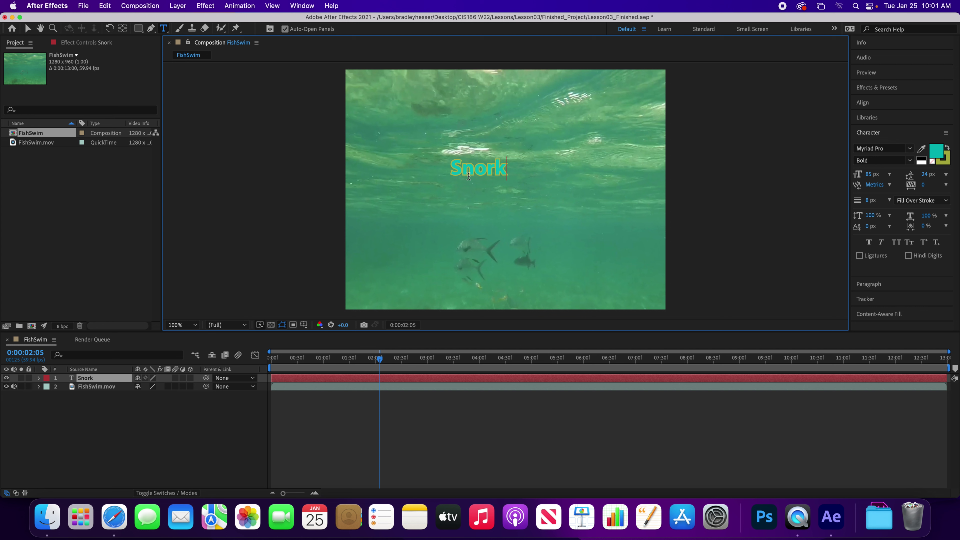
pyautogui.write('el Tours')
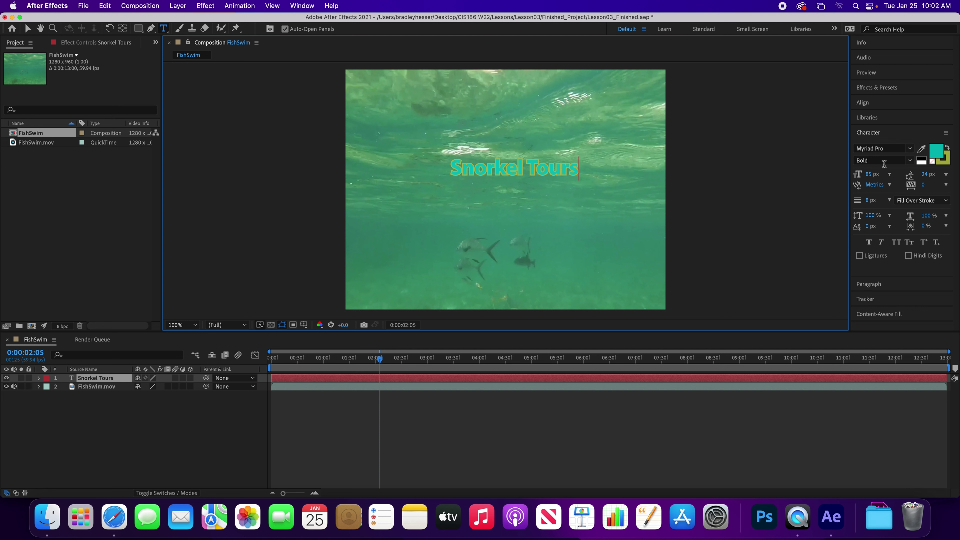
# - Undo the new text layer and the earlier project changes before it
pyautogui.press('super+z')
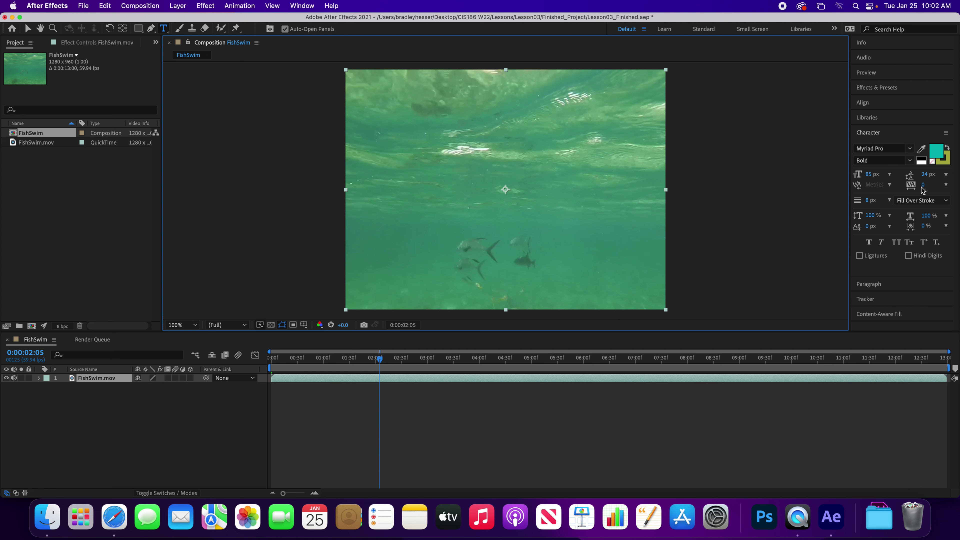
pyautogui.press('super+z')
pyautogui.press('super+z')
pyautogui.press('super+z')
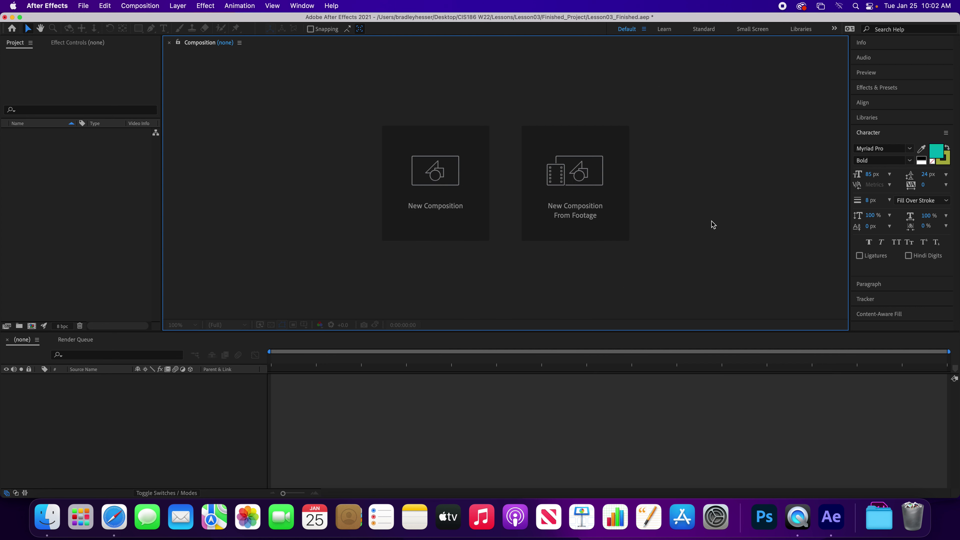
# - Redo the undone project changes to restore the FishSwim items and reopen the FishSwim composition
pyautogui.press('super+shift+z')
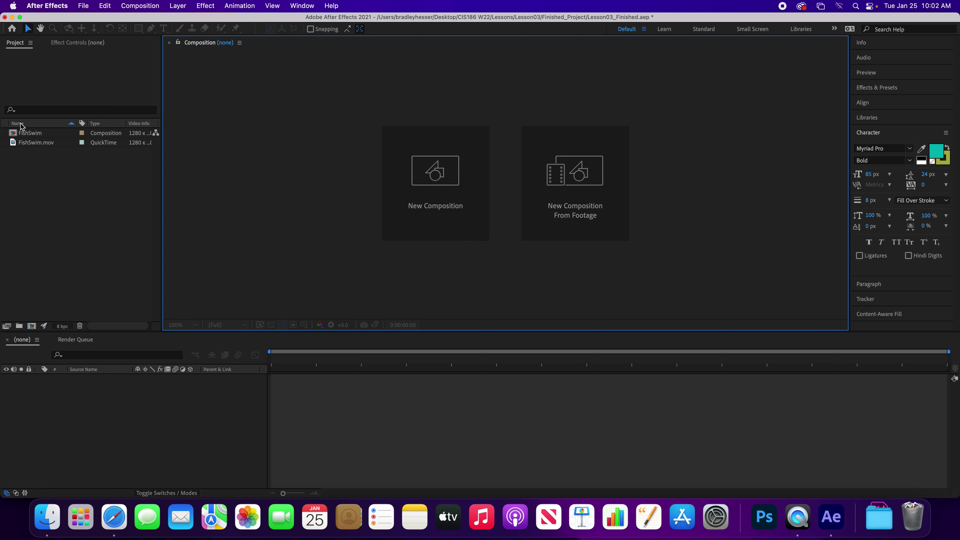
pyautogui.click(14, 133)
pyautogui.doubleClick(14, 134)
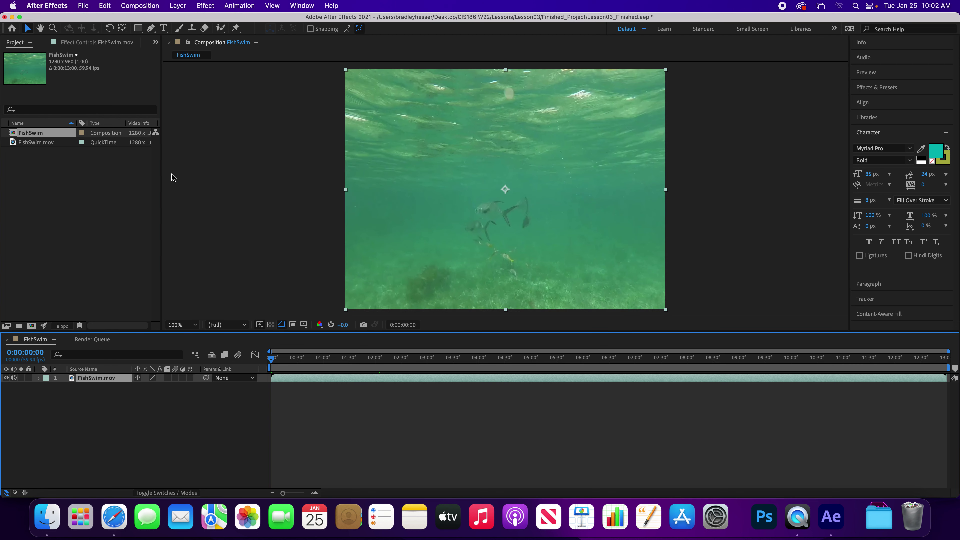
pyautogui.click(251, 203)
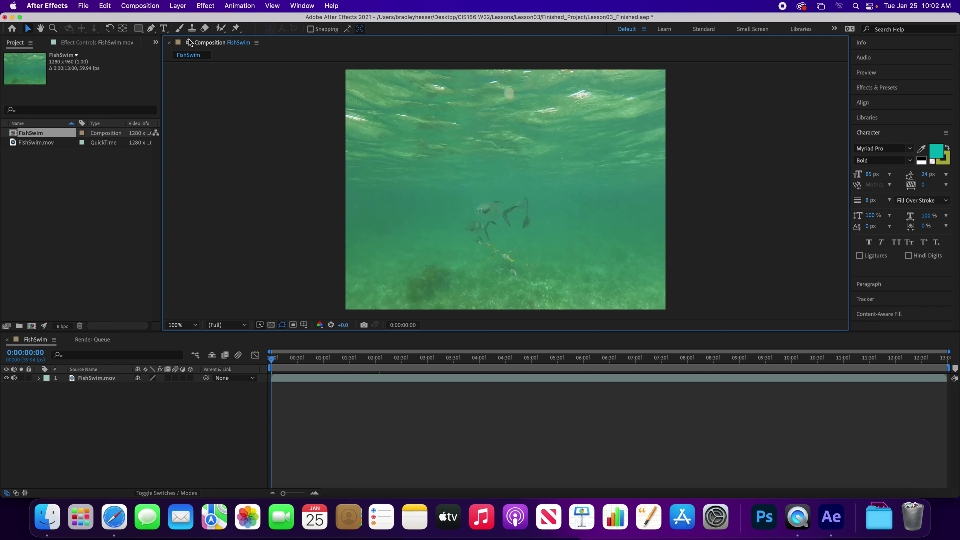
# - Add the horizontal text "Snorkel Tours" in the upper part of the video frame at the start of the composition
pyautogui.click(163, 28)
pyautogui.click(425, 155)
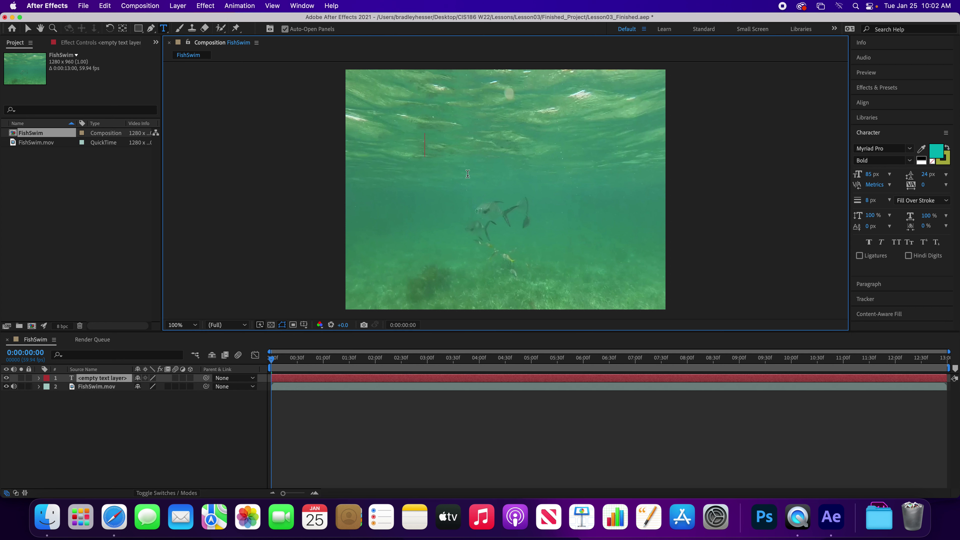
pyautogui.write('Snorkel')
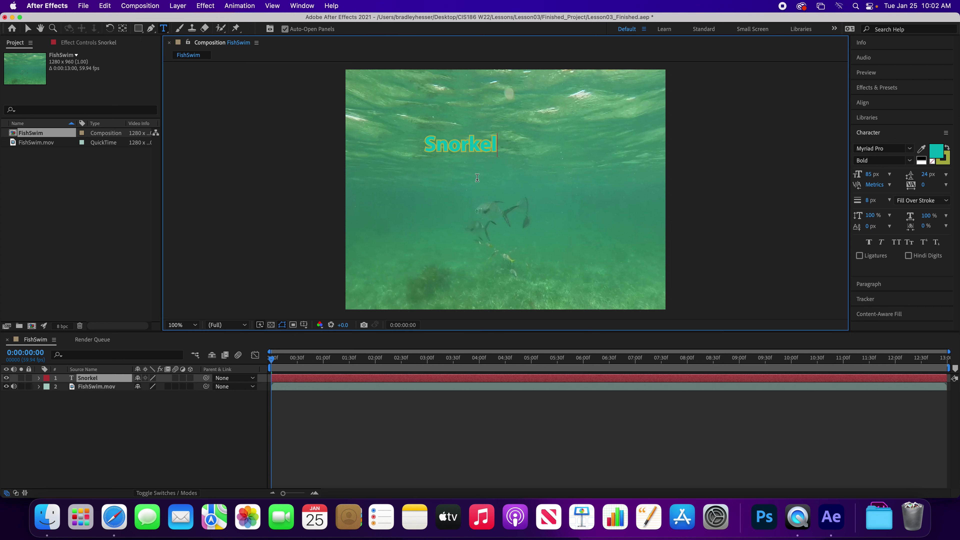
pyautogui.write(' Tours')
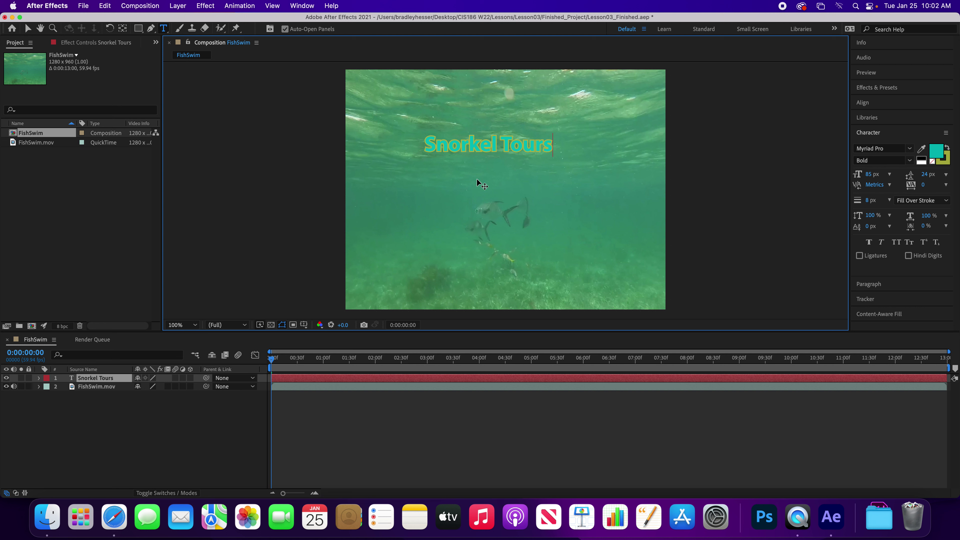
# - Enter a second line of filler text beneath "Snorkel Tours" and delete that line
pyautogui.press('Home')
pyautogui.write(';lak;jdflkjd')
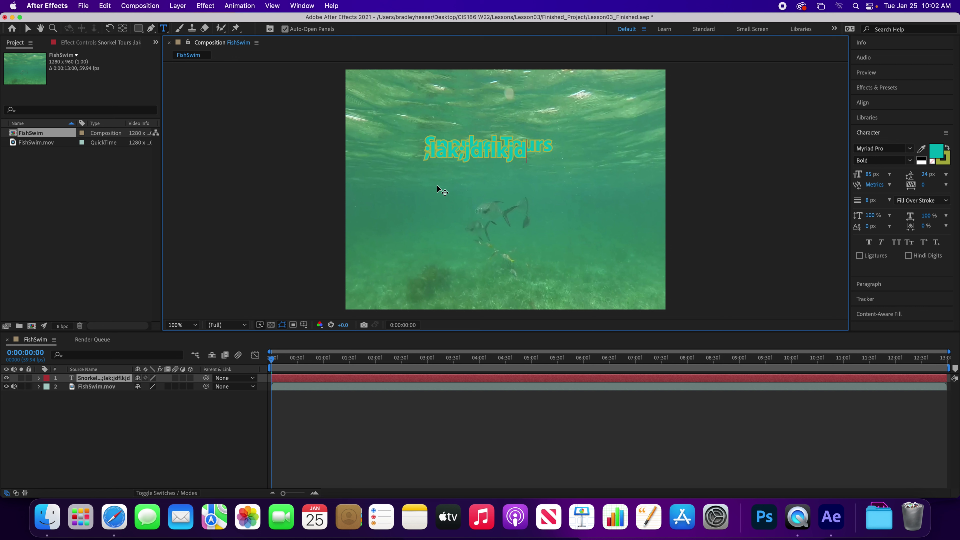
pyautogui.press('BackSpace')
pyautogui.press('BackSpace')
pyautogui.press('BackSpace')
pyautogui.press('BackSpace')
pyautogui.press('BackSpace')
pyautogui.press('BackSpace')
pyautogui.press('BackSpace')
pyautogui.press('BackSpace')
pyautogui.press('BackSpace')
pyautogui.press('BackSpace')
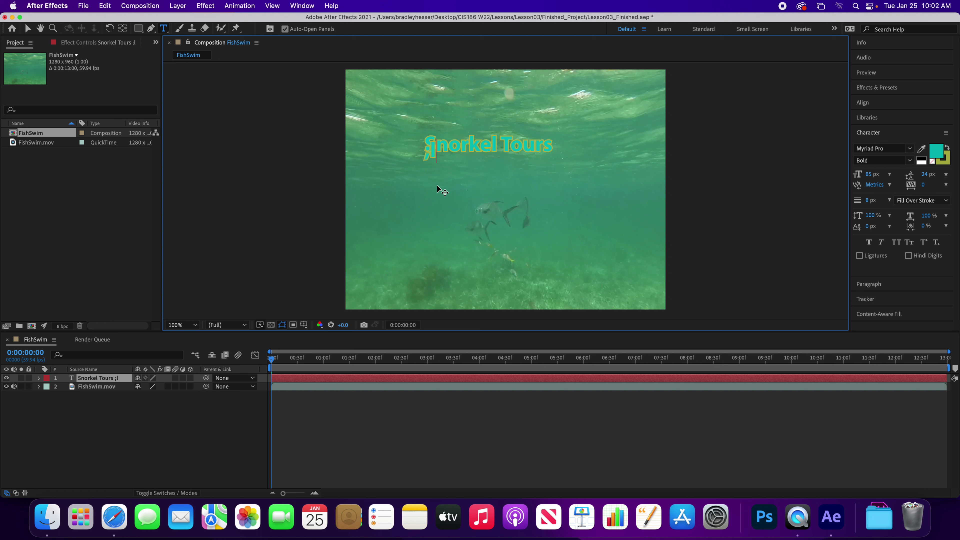
pyautogui.press('BackSpace')
pyautogui.press('BackSpace')
# - Finish editing the "Snorkel Tours" text, deselect its layer and switch to the Selection tool
pyautogui.press('End')
pyautogui.click(236, 432)
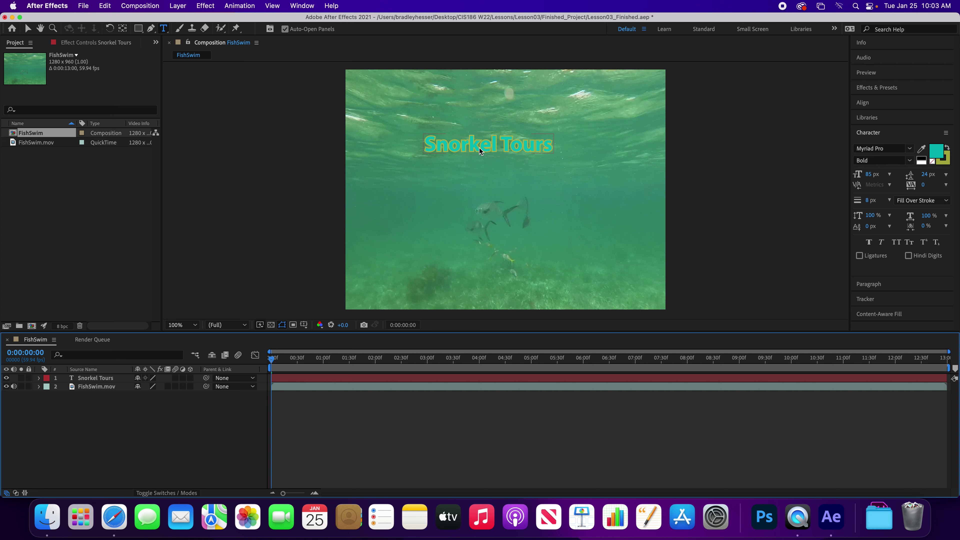
pyautogui.press('v')
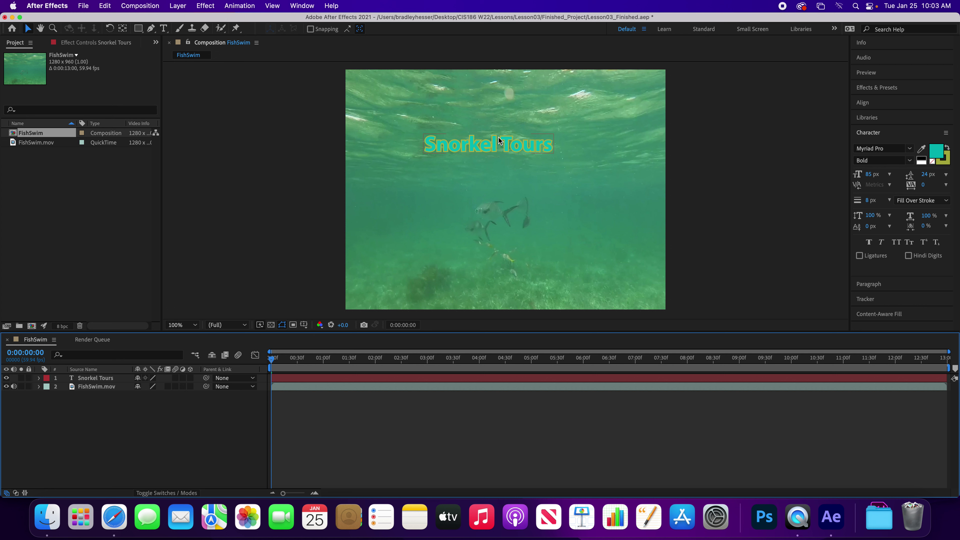
# - Move the Snorkel Tours title slightly lower in the frame and set its font size to 117 px
pyautogui.moveTo(487, 152); pyautogui.dragTo(501, 171)
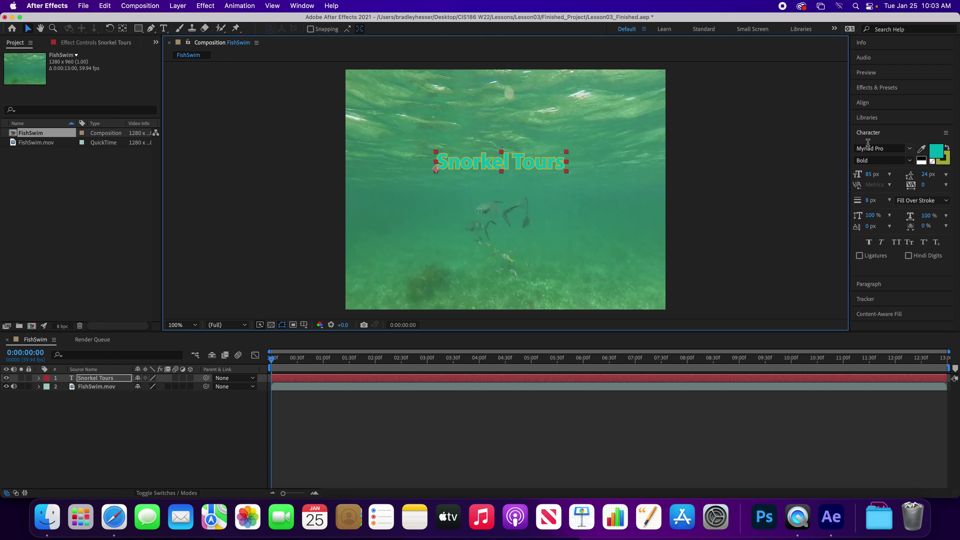
pyautogui.click(911, 151)
pyautogui.click(910, 150)
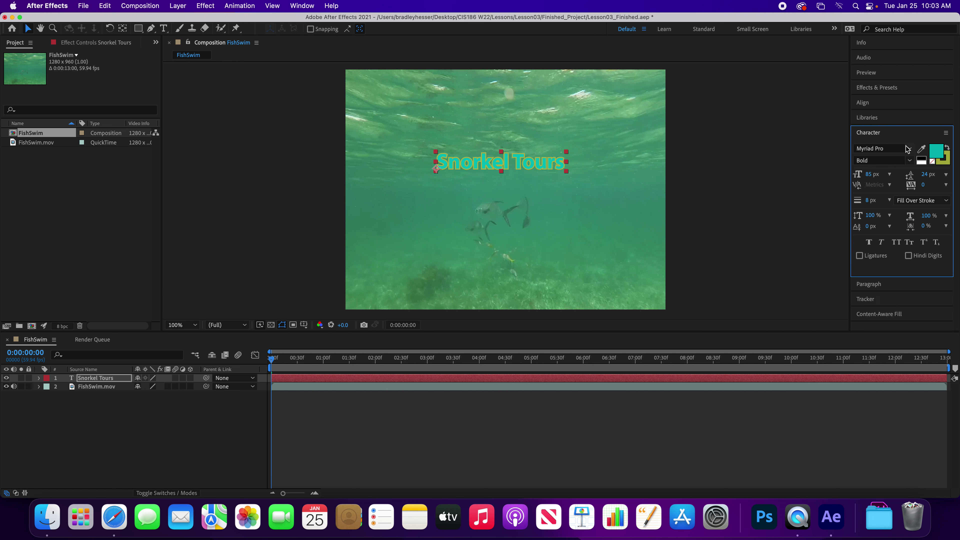
pyautogui.moveTo(871, 179); pyautogui.dragTo(886, 177)
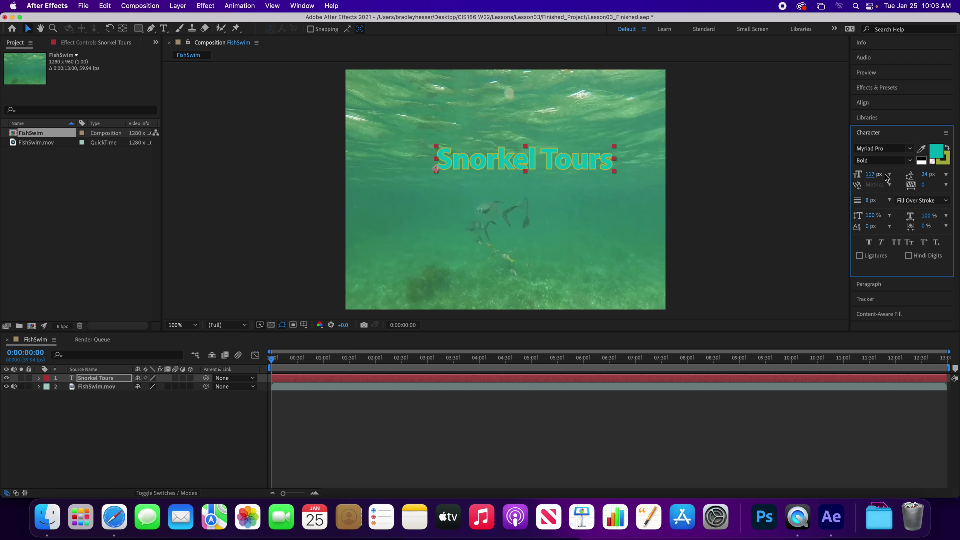
# - Set the fill color of the Snorkel Tours text to the lighter turquoise 4CDEDD
pyautogui.click(937, 152)
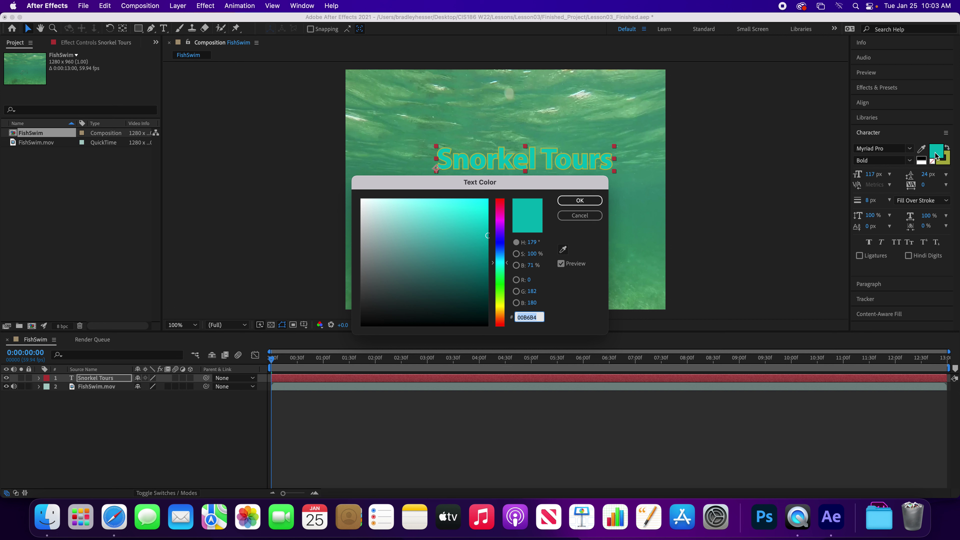
pyautogui.click(445, 216)
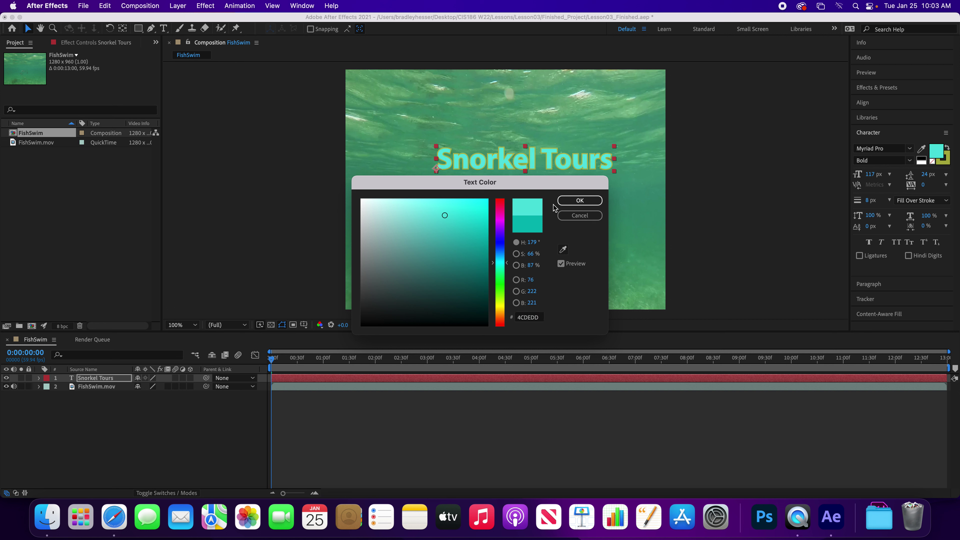
pyautogui.click(579, 200)
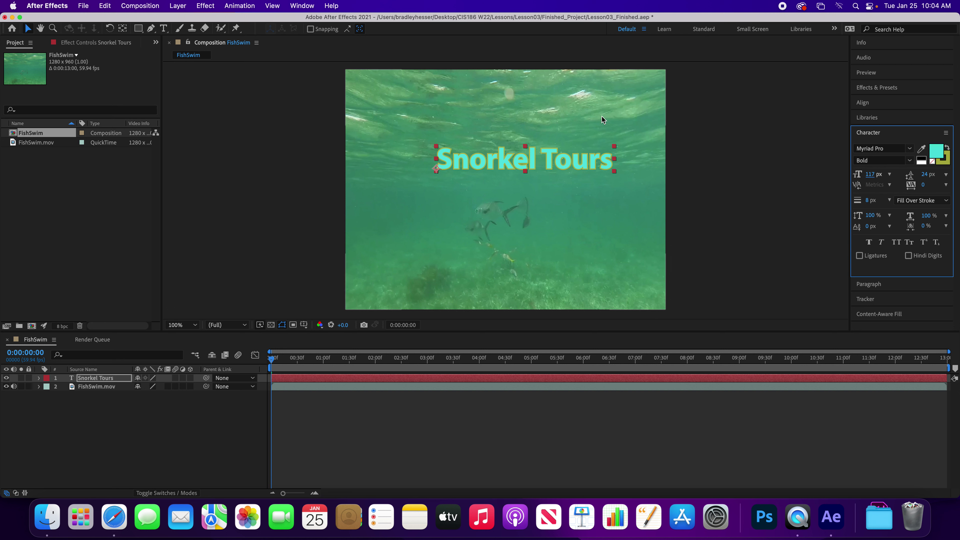
pyautogui.click(302, 7)
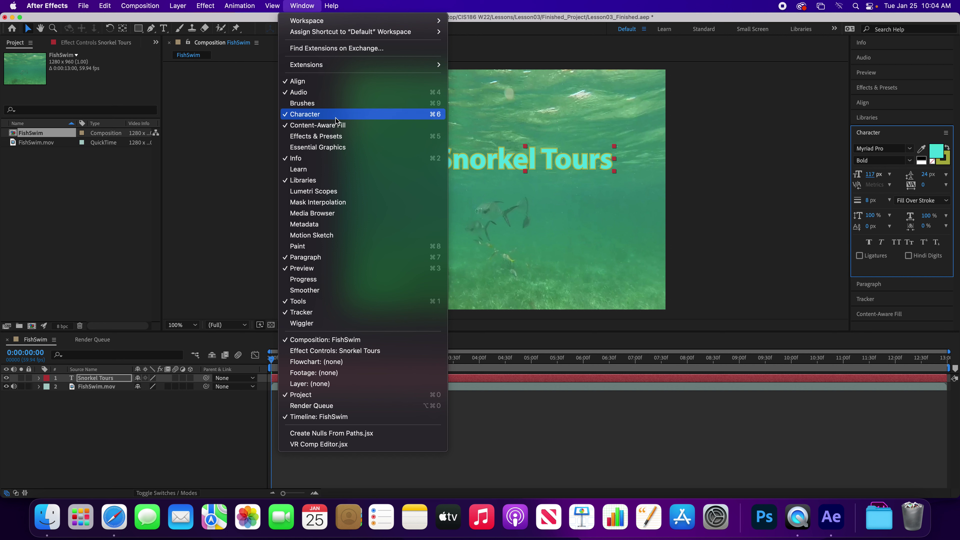
pyautogui.click(876, 138)
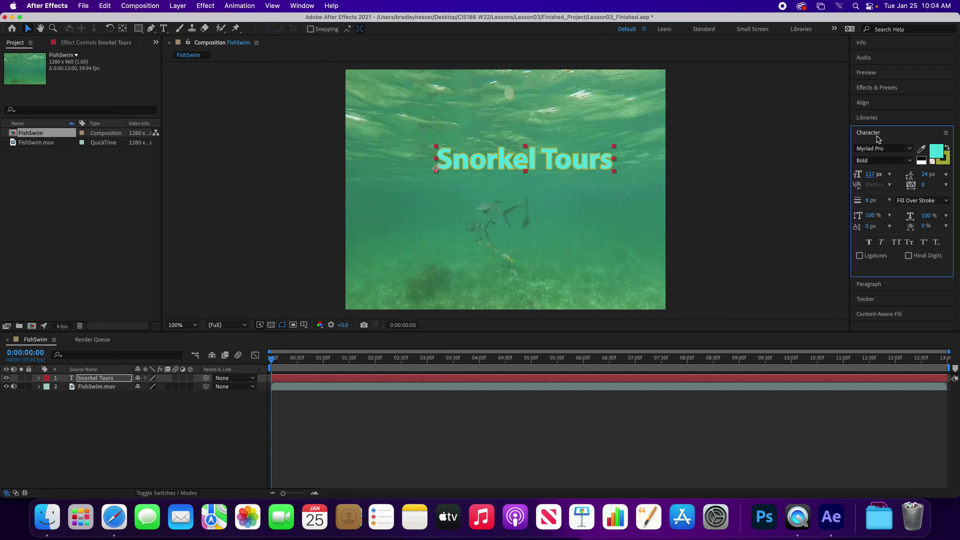
pyautogui.click(878, 135)
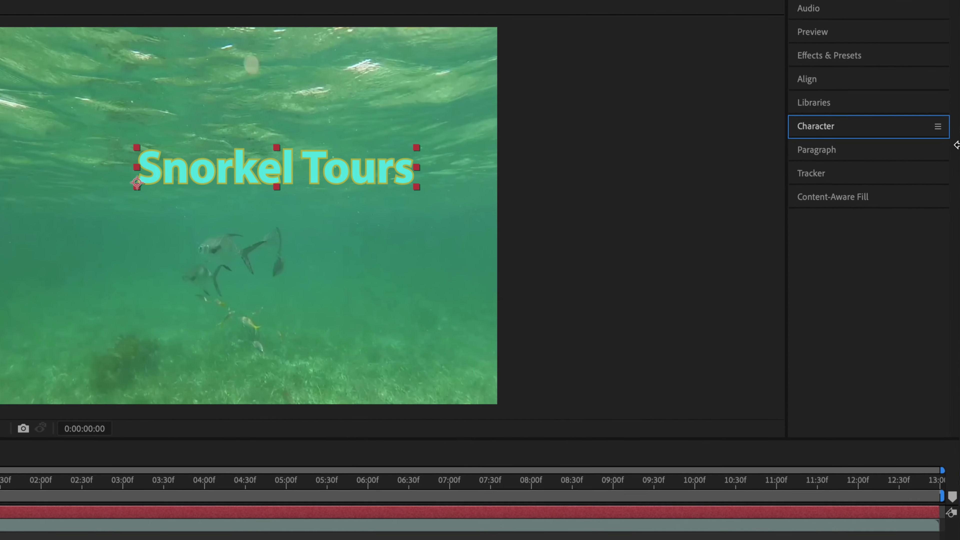
pyautogui.click(866, 135)
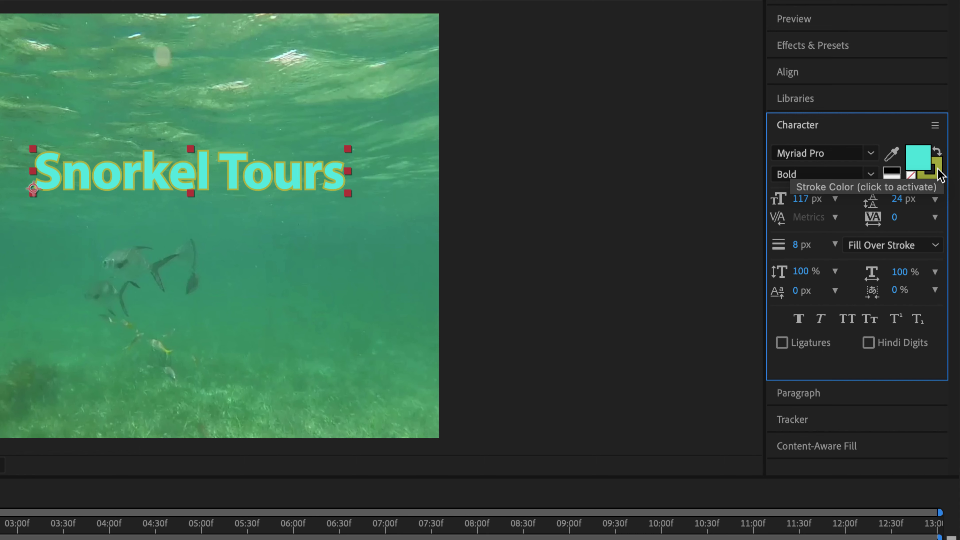
# - Sample a green from the underwater video as the Snorkel Tours fill color and make the stroke color active
pyautogui.click(894, 157)
pyautogui.click(416, 267)
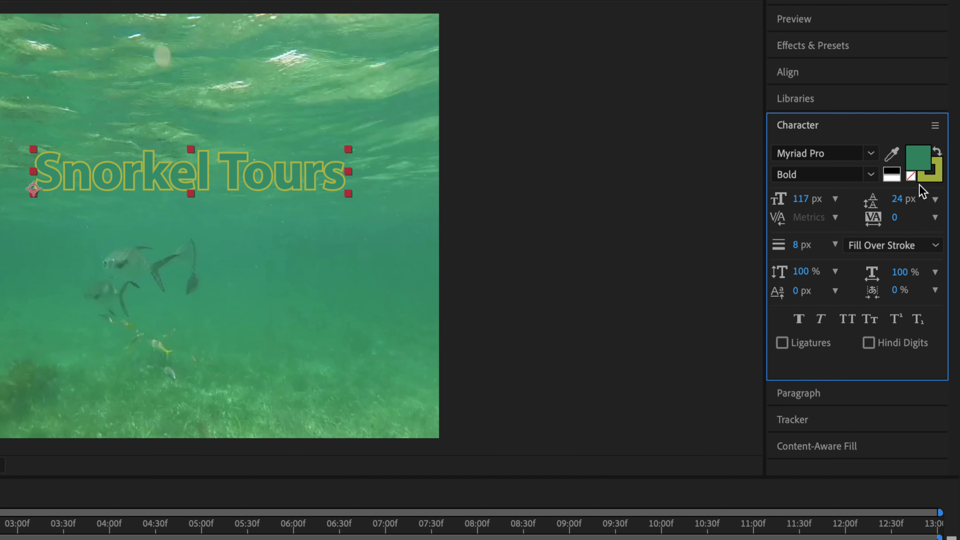
pyautogui.click(934, 172)
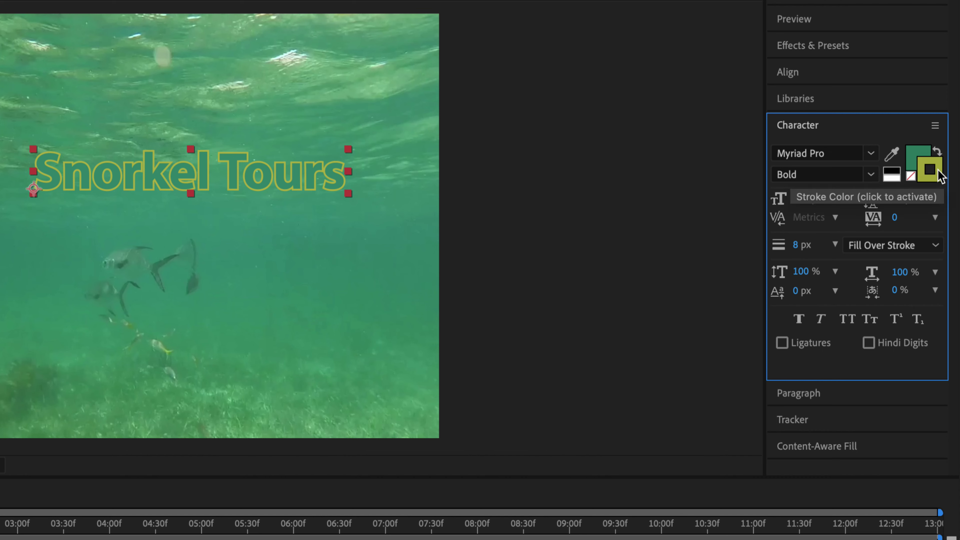
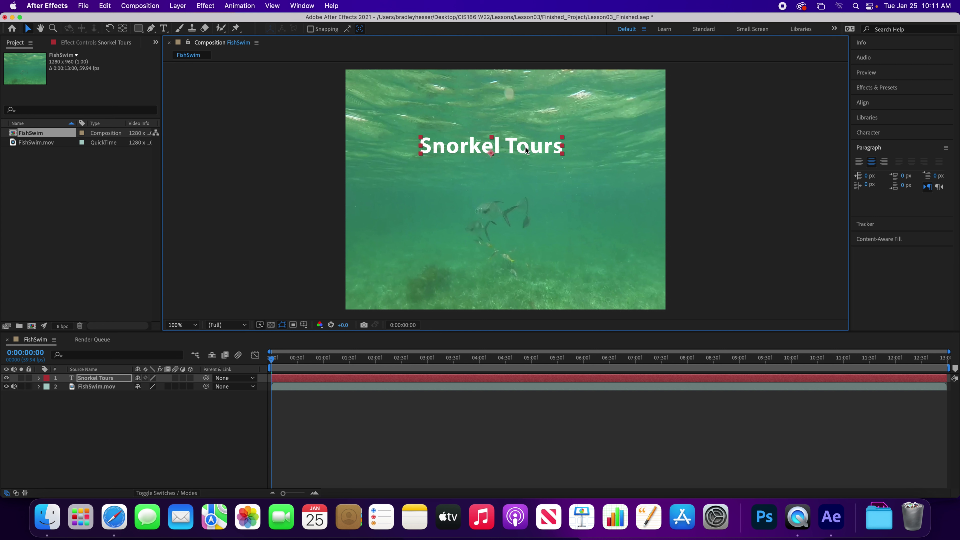
# - Transform the Snorkel Tours text layer with Fit to Comp Width
pyautogui.click(177, 6)
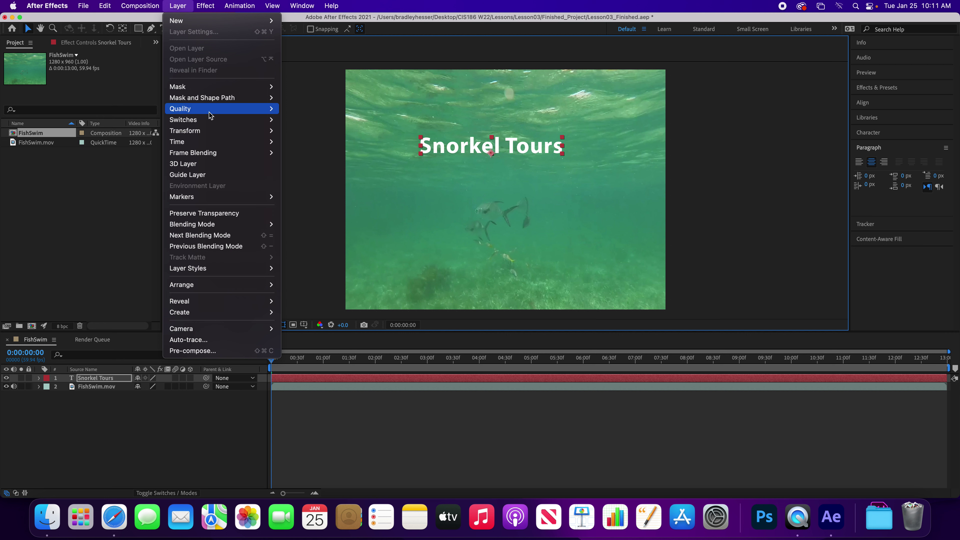
pyautogui.moveTo(241, 133)
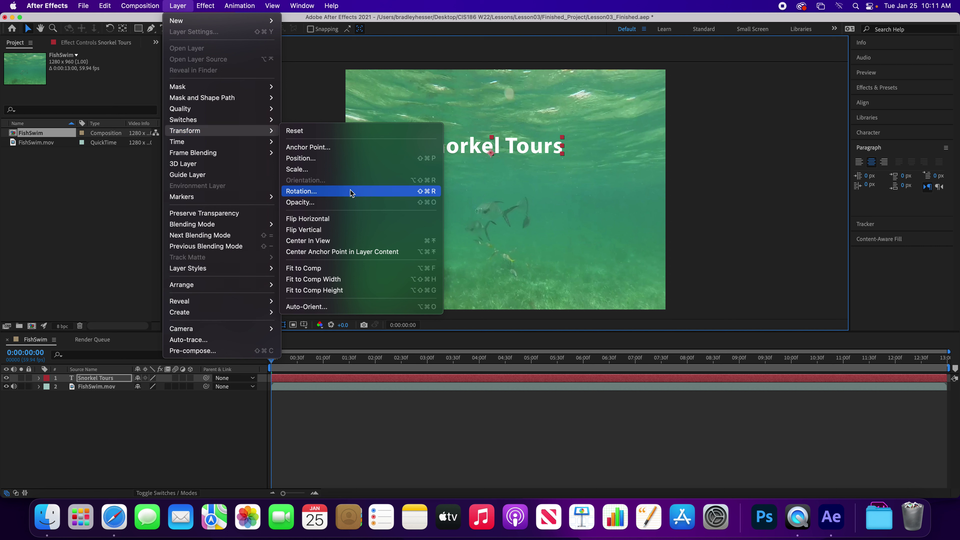
pyautogui.click(373, 280)
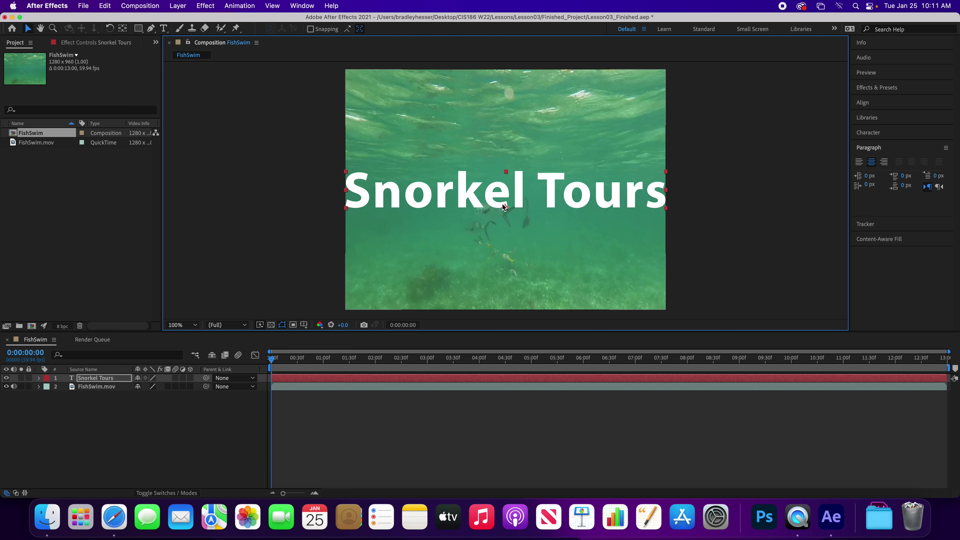
# - Move the enlarged Snorkel Tours title straight up to the upper part of the video frame
pyautogui.click(521, 191)
pyautogui.moveTo(520, 191); pyautogui.dragTo(499, 111)
pyautogui.moveTo(614, 99); pyautogui.dragTo(495, 113)
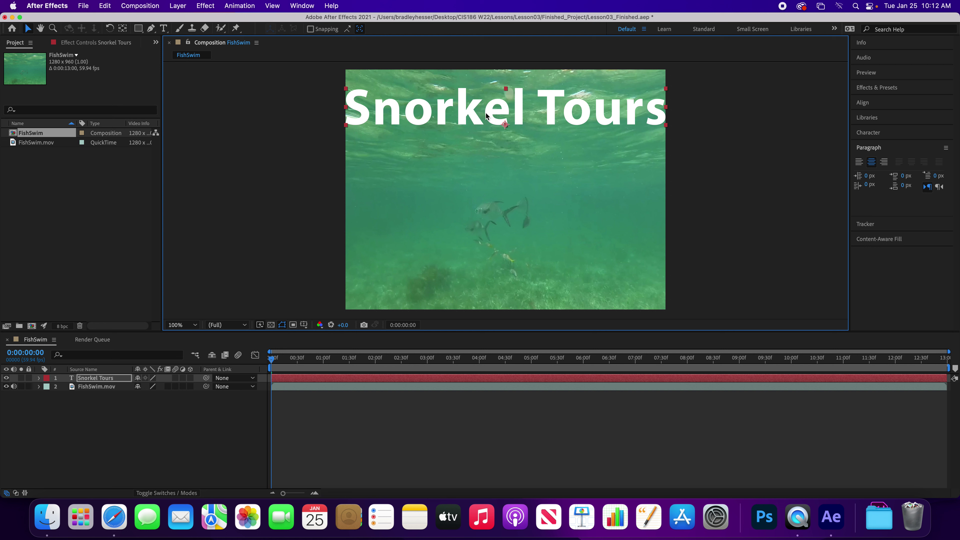
# - Show the composition grid, nudge the Snorkel Tours title slightly down against it, and hide the grid
pyautogui.click(270, 7)
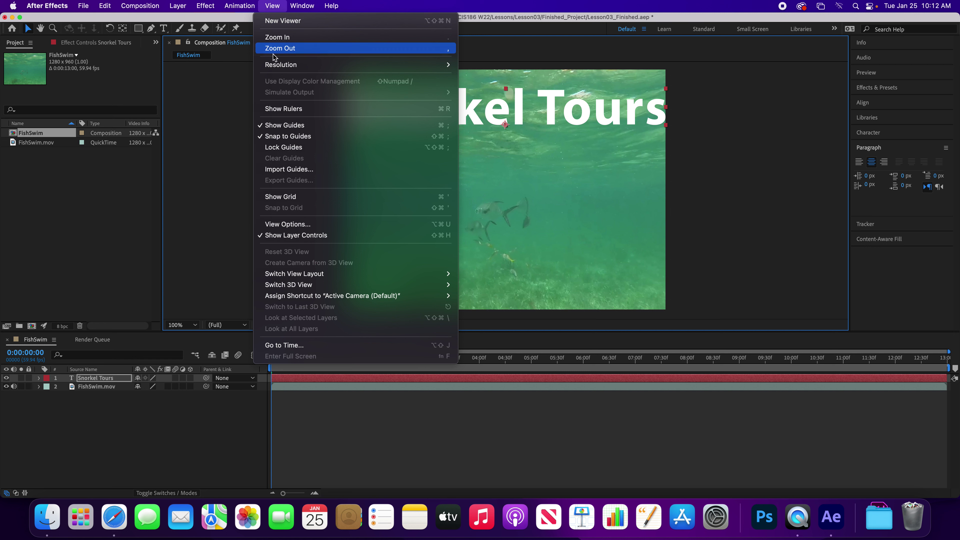
pyautogui.click(278, 203)
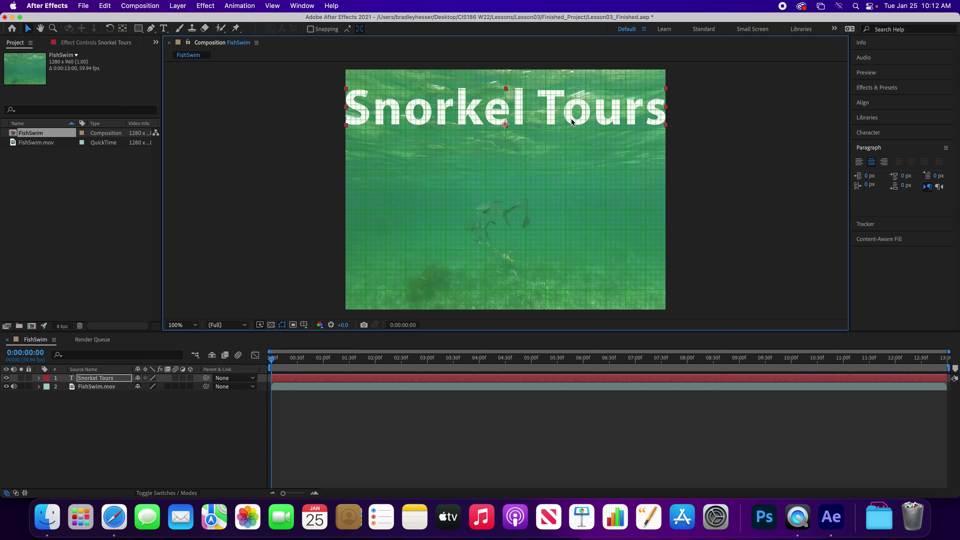
pyautogui.moveTo(571, 122); pyautogui.dragTo(572, 122)
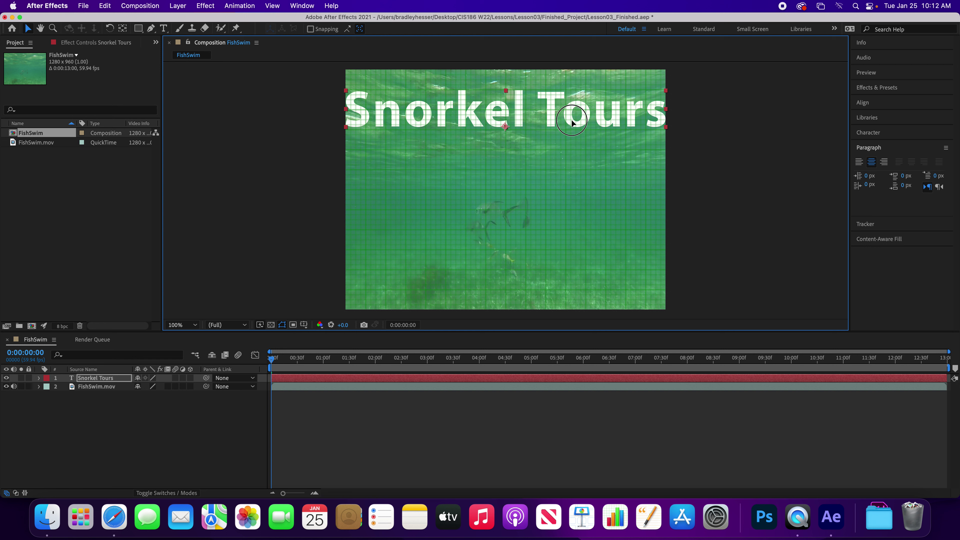
pyautogui.moveTo(572, 122); pyautogui.dragTo(573, 122)
pyautogui.click(272, 6)
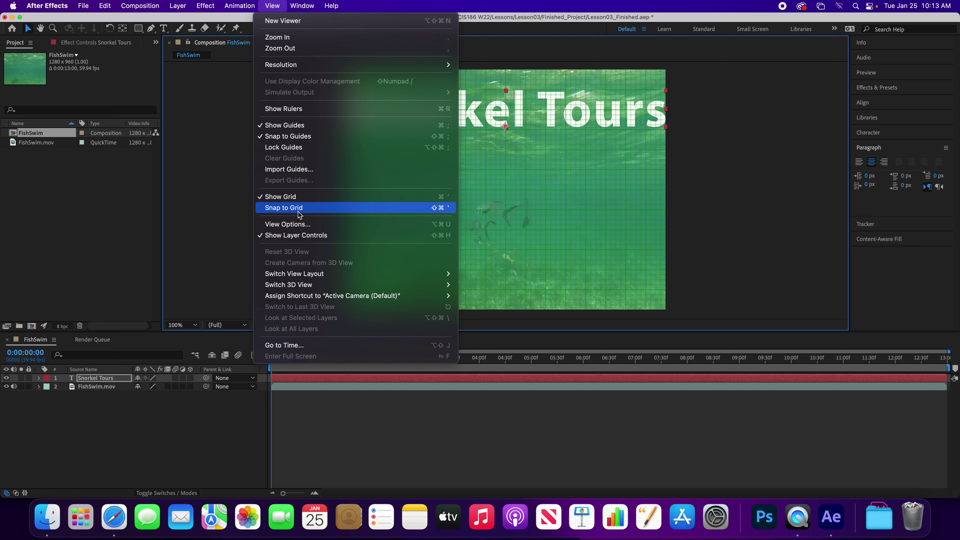
pyautogui.click(282, 197)
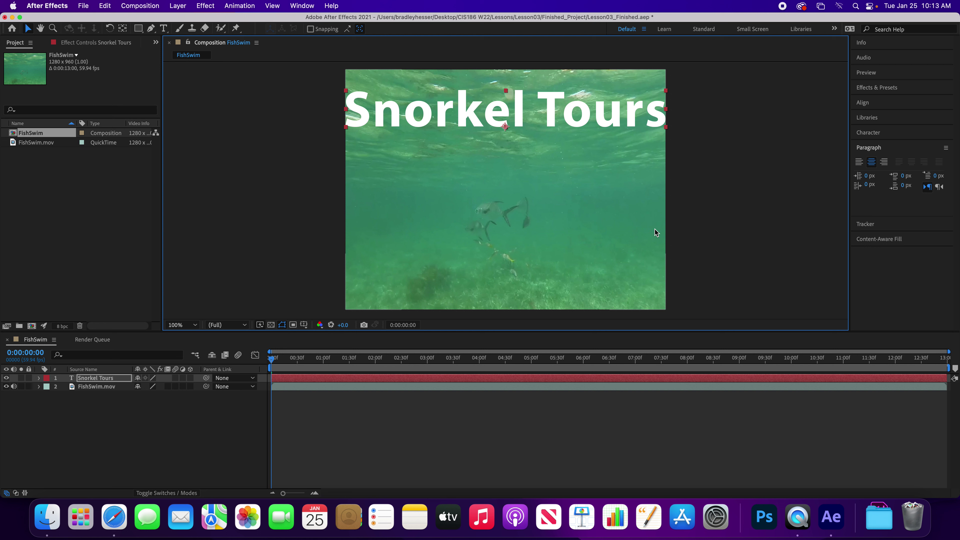
# - Save the project and preview the composition's playback for a few seconds
pyautogui.press('super+s')
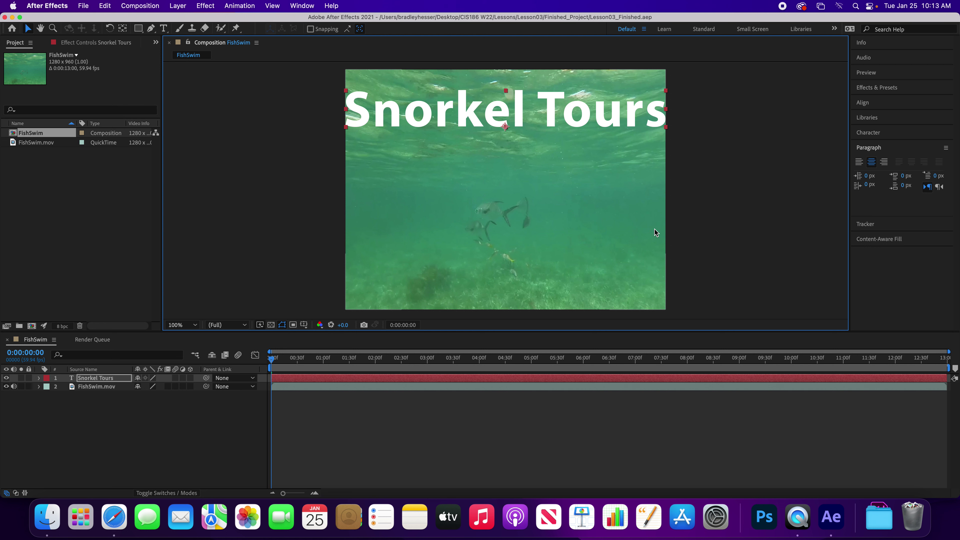
pyautogui.press('space')
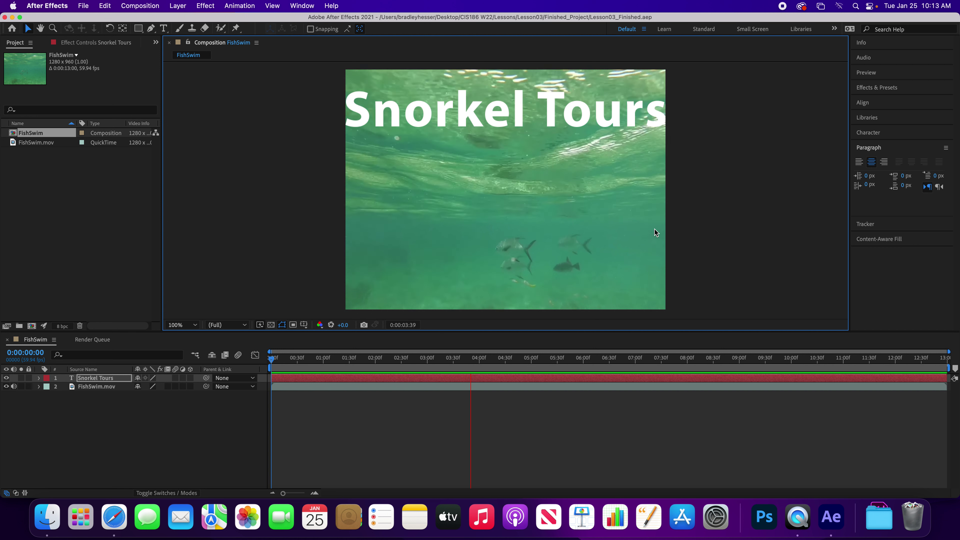
pyautogui.press('space')
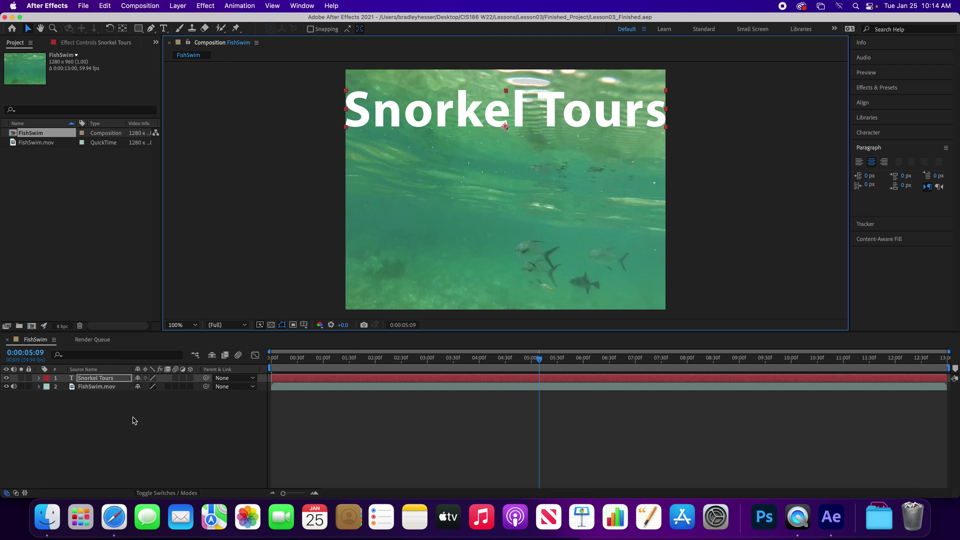
# - Reveal the Snorkel Tours layer's Scale property and set its first Scale keyframe at 3:00
pyautogui.click(94, 380)
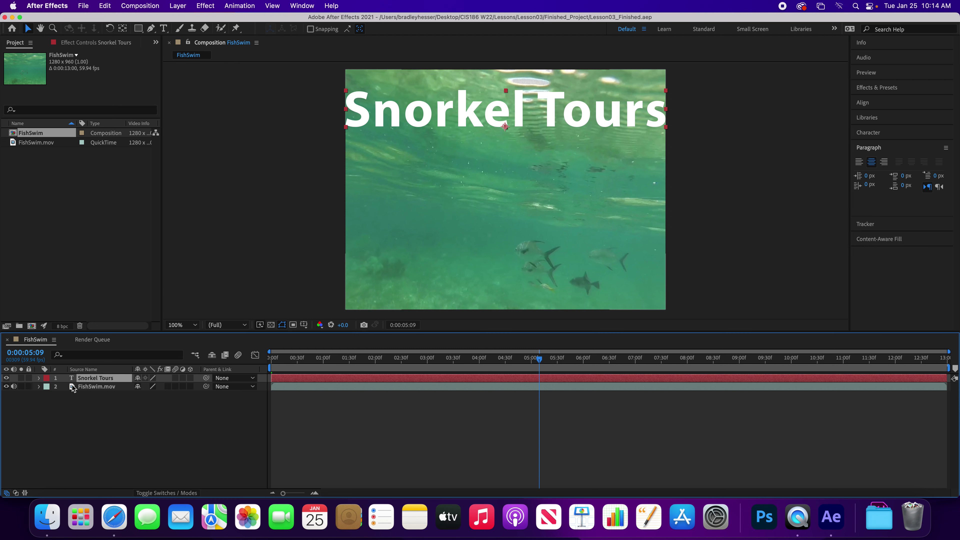
pyautogui.press('s')
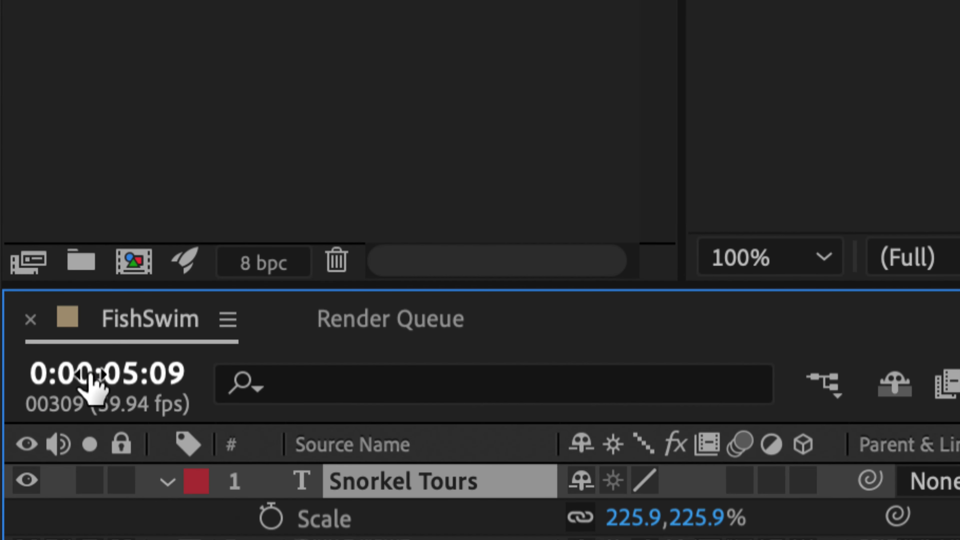
pyautogui.click(91, 378)
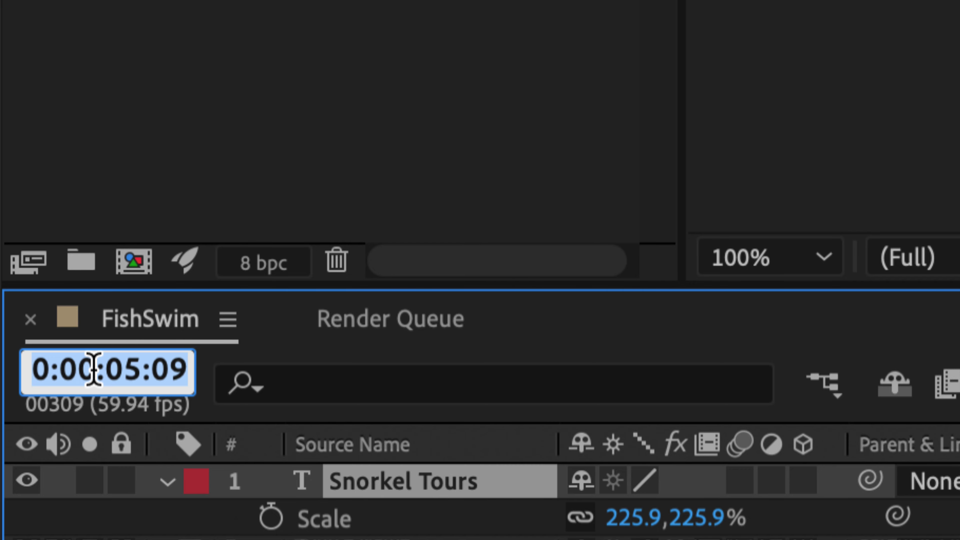
pyautogui.write('300')
pyautogui.press('Return')
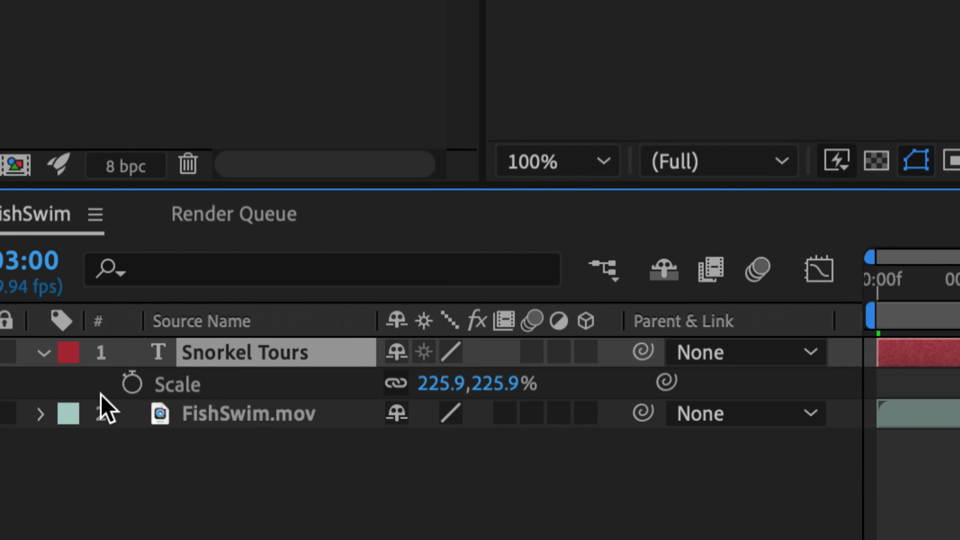
pyautogui.click(132, 383)
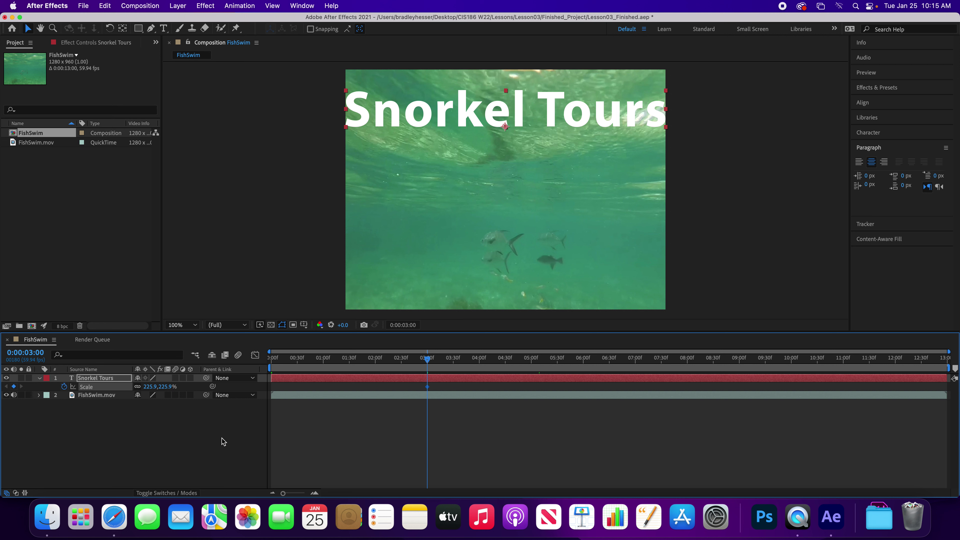
# - Add a Scale keyframe of 200% for the Snorkel Tours layer at 5:00 and scrub through the scale animation
pyautogui.click(30, 352)
pyautogui.write('500')
pyautogui.press('Return')
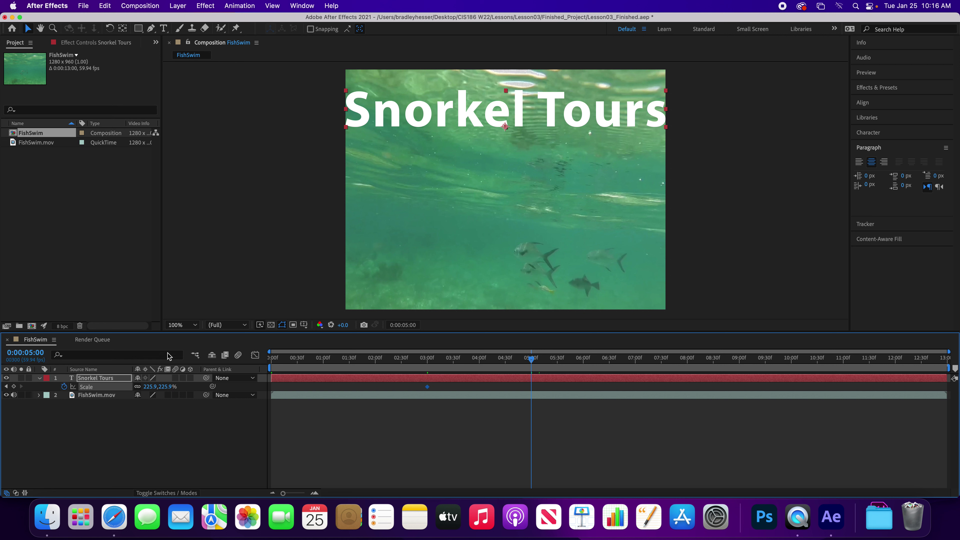
pyautogui.click(152, 386)
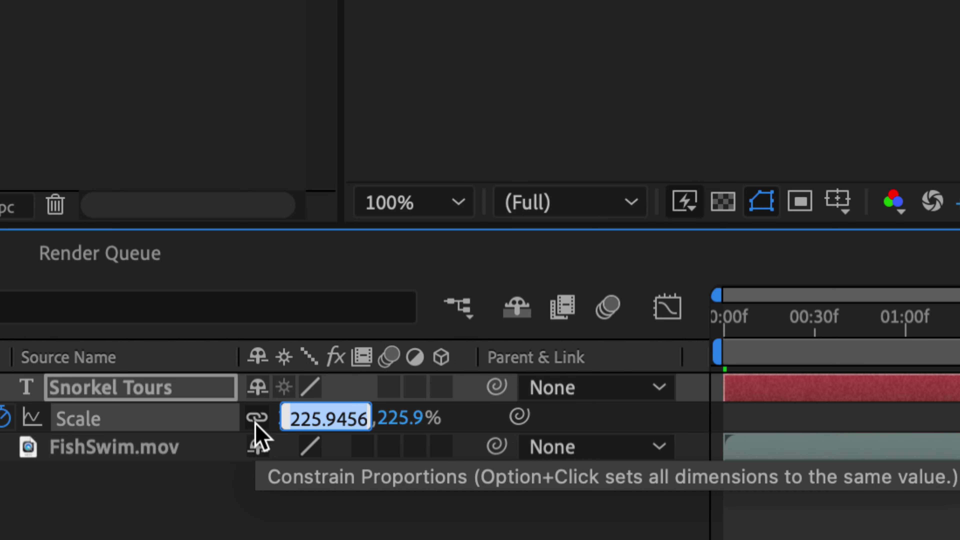
pyautogui.write('200')
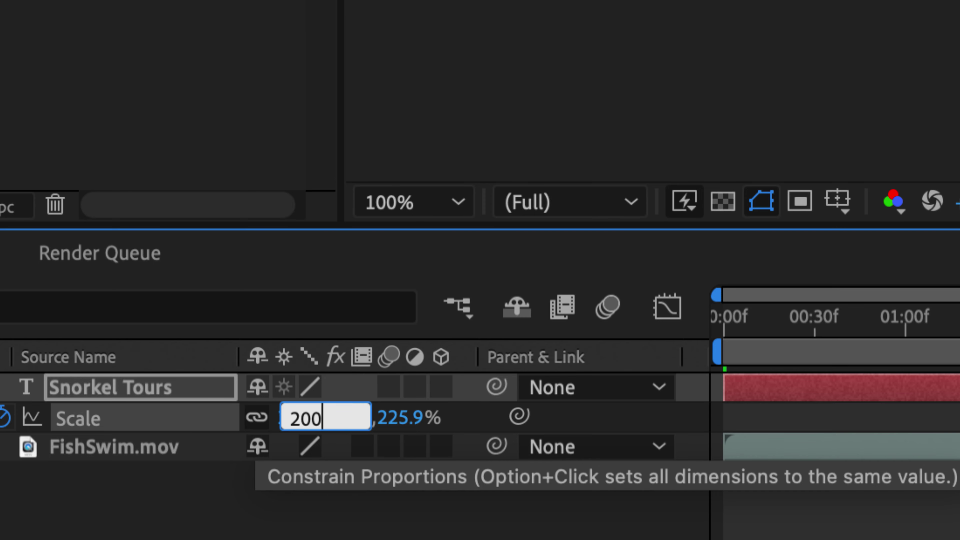
pyautogui.press('Return')
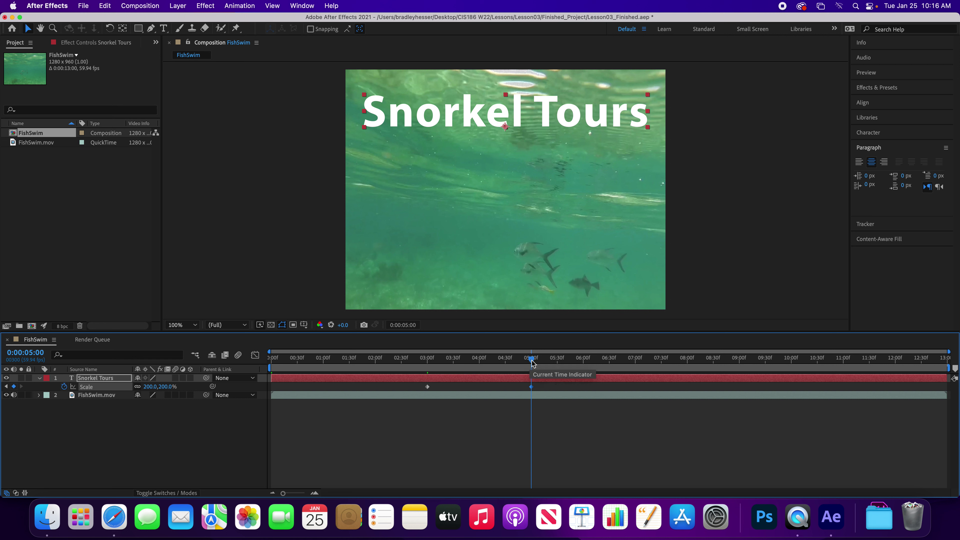
pyautogui.moveTo(530, 362); pyautogui.dragTo(531, 389)
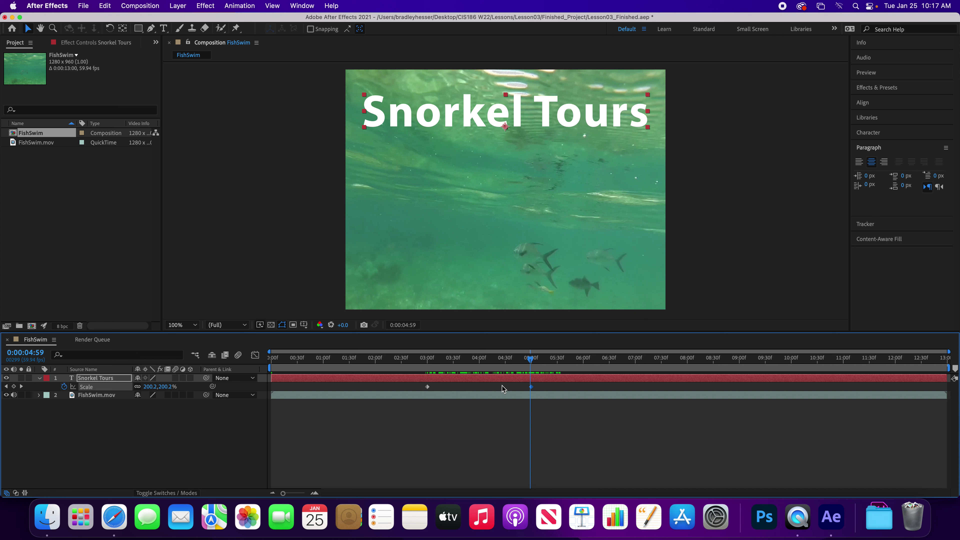
# - Play the Snorkel Tours scale animation from about 3:00 until just past the second Scale keyframe
pyautogui.moveTo(530, 359); pyautogui.dragTo(426, 369)
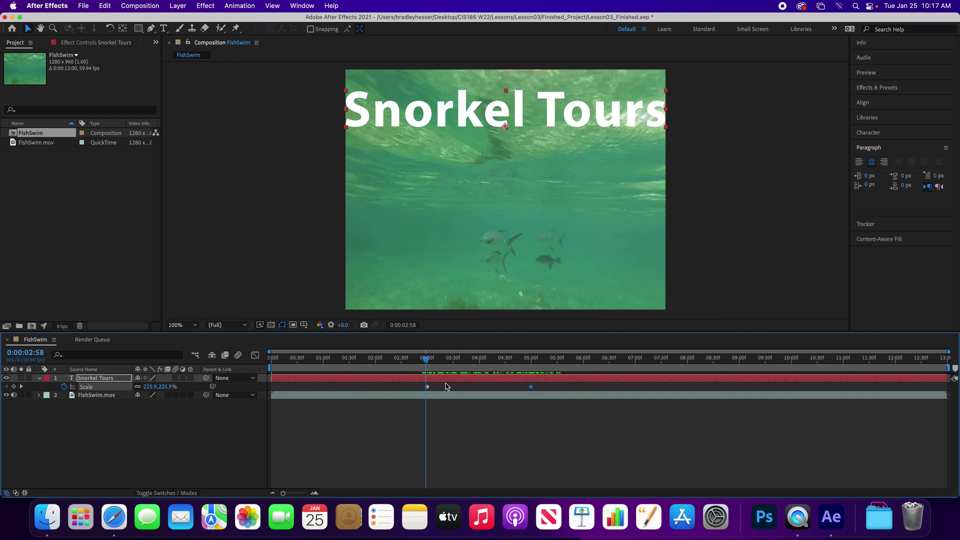
pyautogui.press('space')
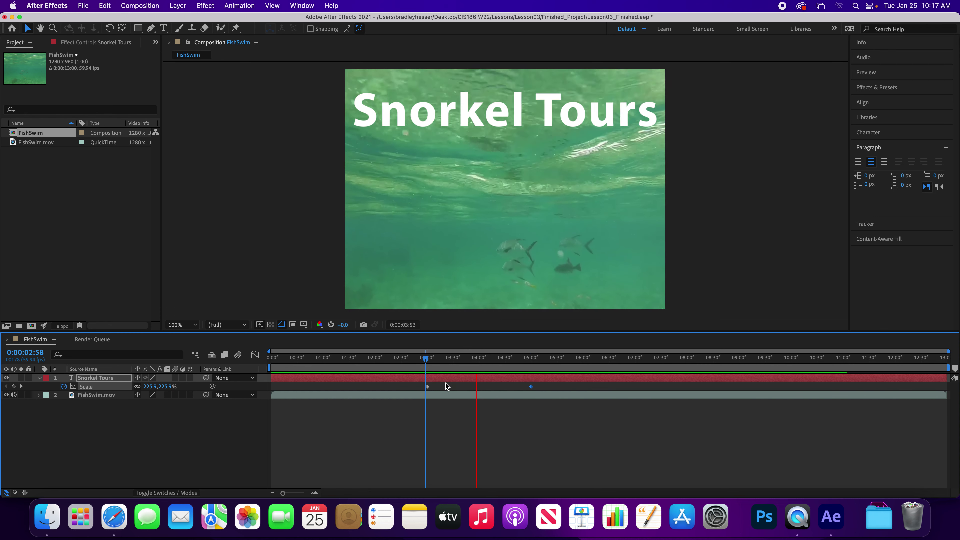
pyautogui.press('space')
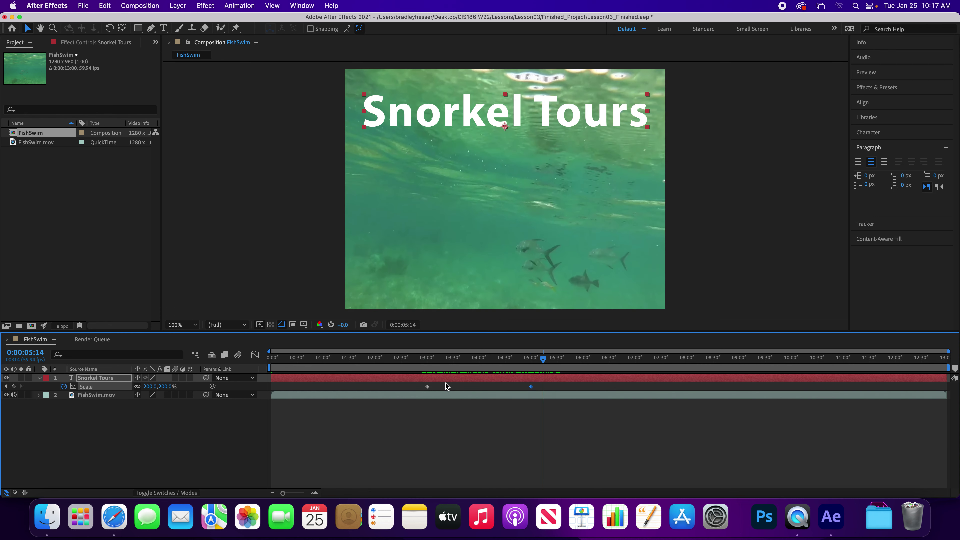
# - Move the current time to 5:10 and end the work area there
pyautogui.moveTo(543, 360); pyautogui.dragTo(429, 372)
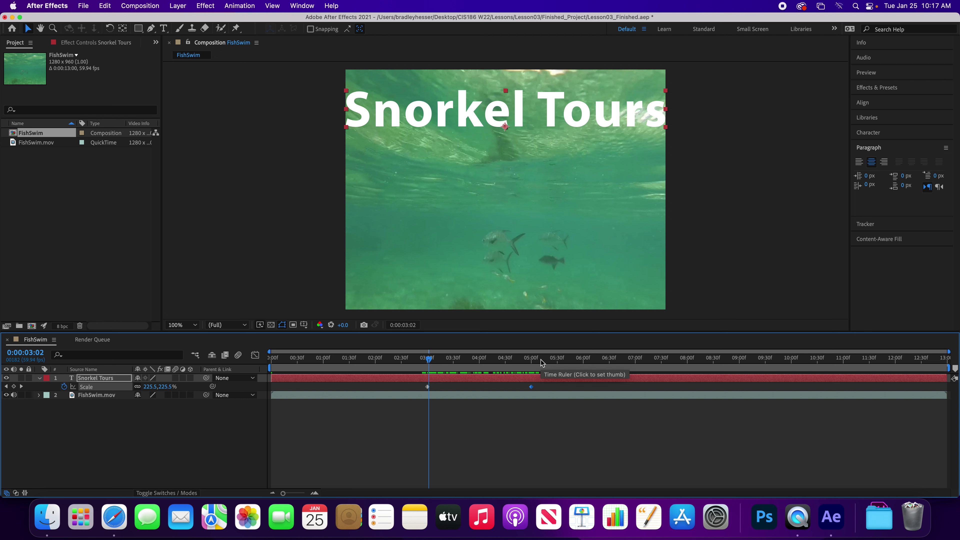
pyautogui.click(39, 352)
pyautogui.write('510')
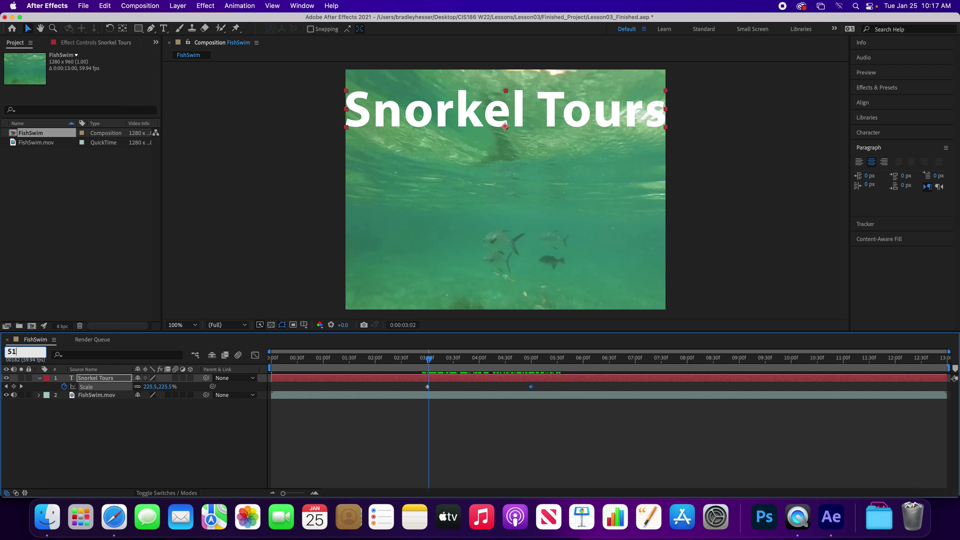
pyautogui.press('Return')
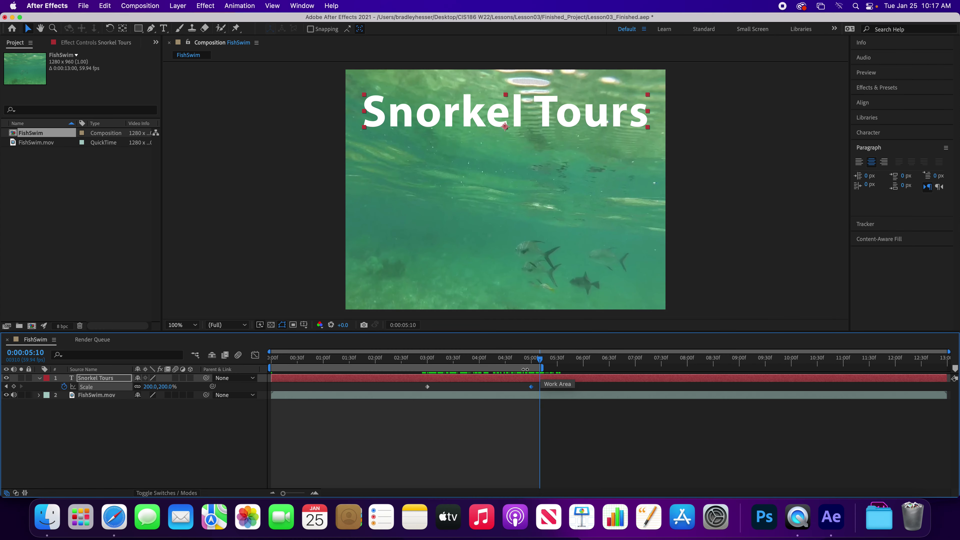
# - Set the preview range to Work Area with looping playback and preview the composition
pyautogui.click(890, 74)
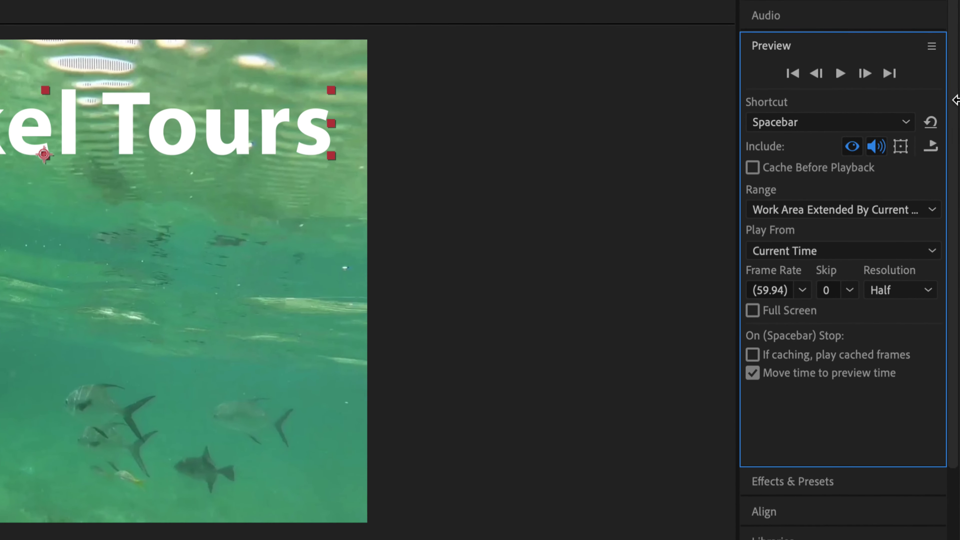
pyautogui.click(914, 210)
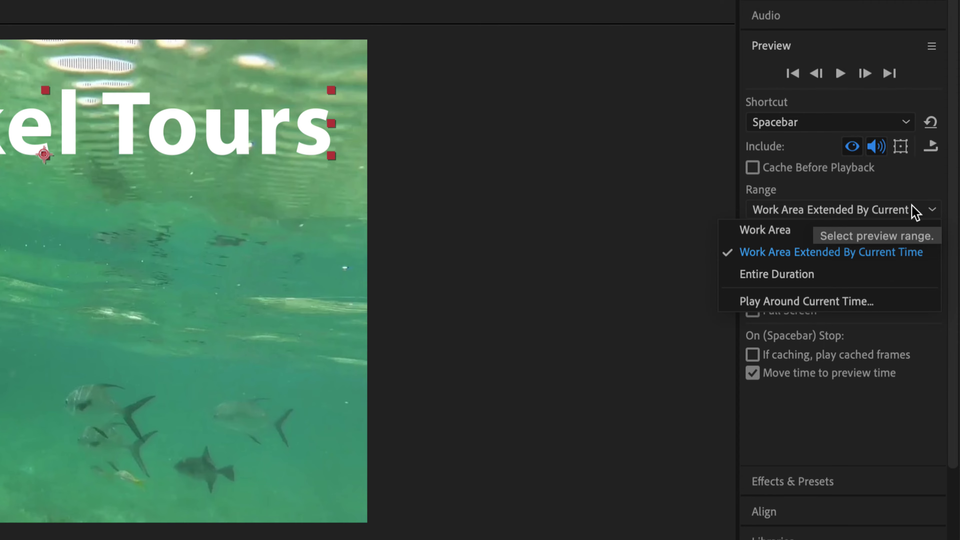
pyautogui.click(811, 236)
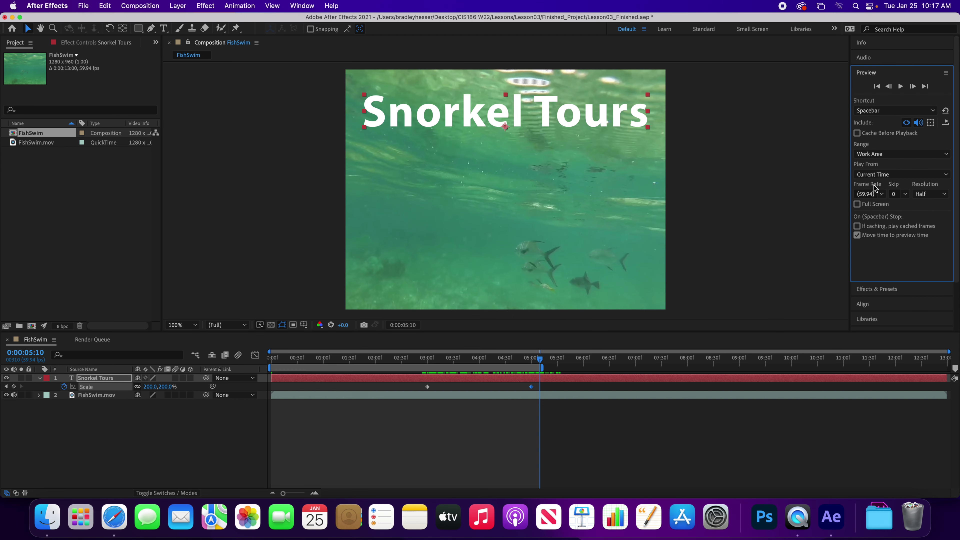
pyautogui.press('space')
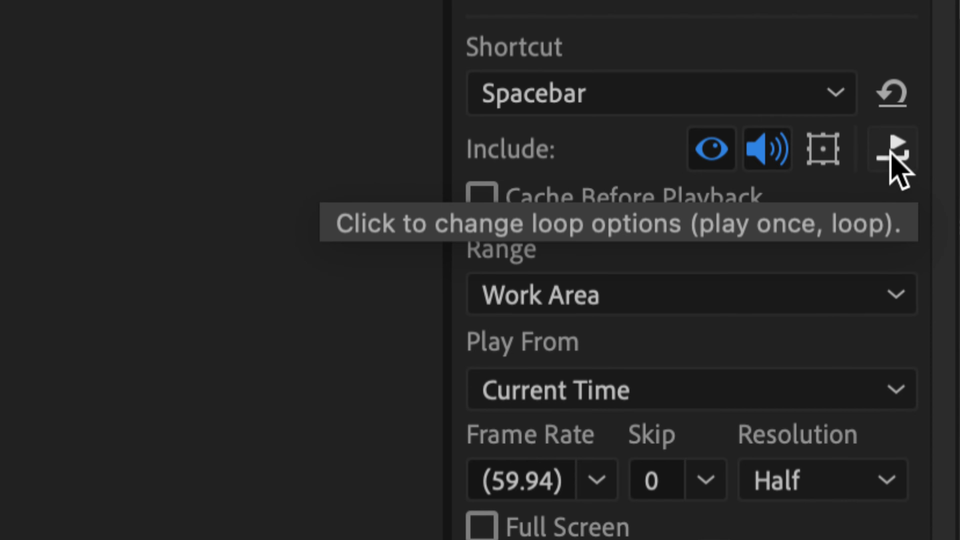
pyautogui.click(889, 157)
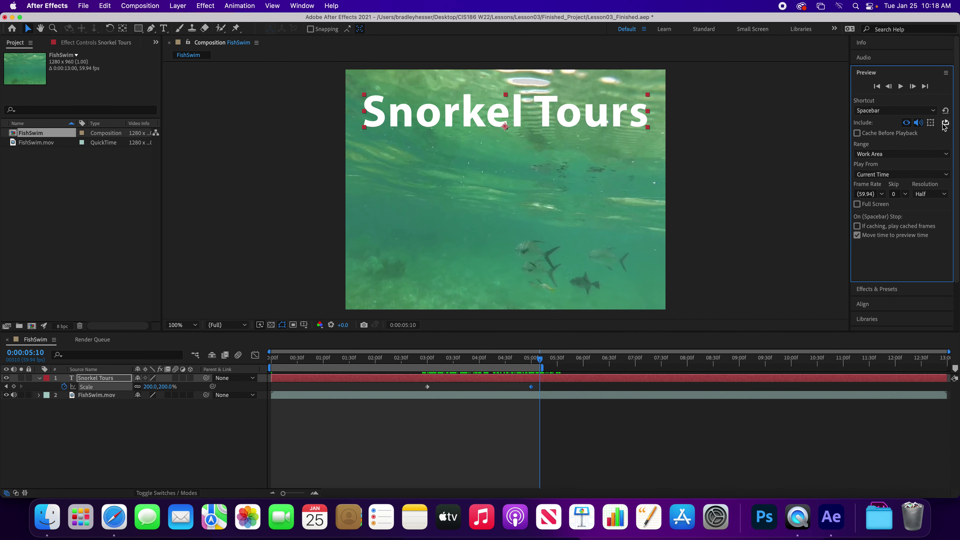
pyautogui.press('space')
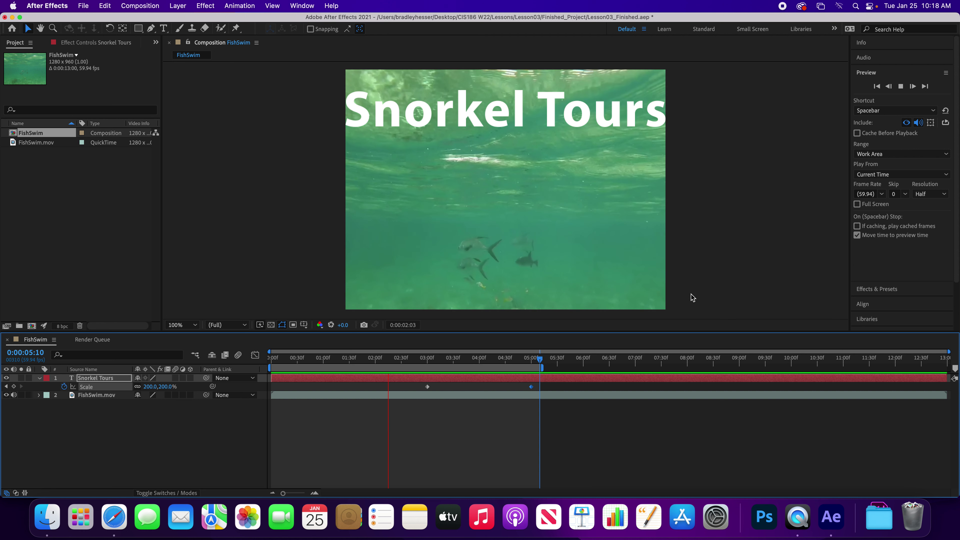
pyautogui.press('space')
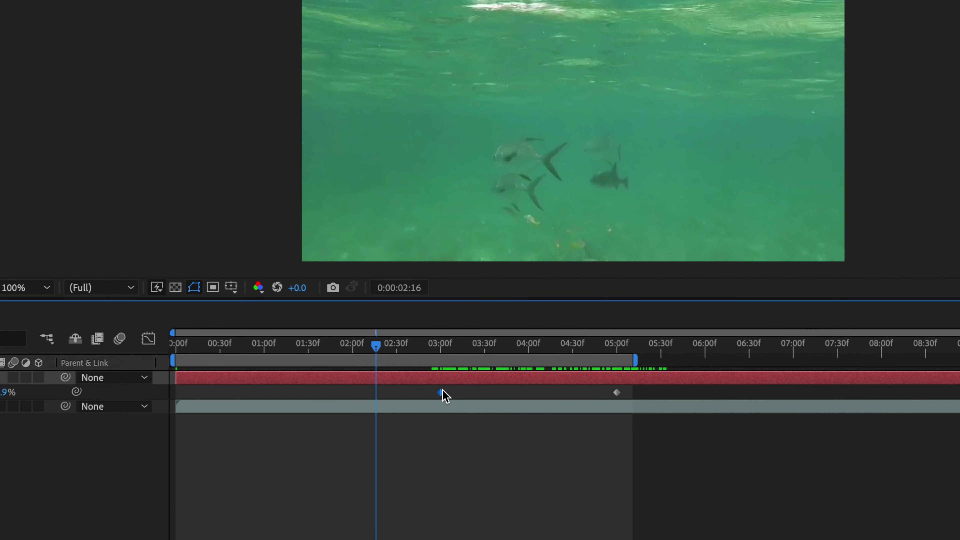
pyautogui.rightClick(441, 393)
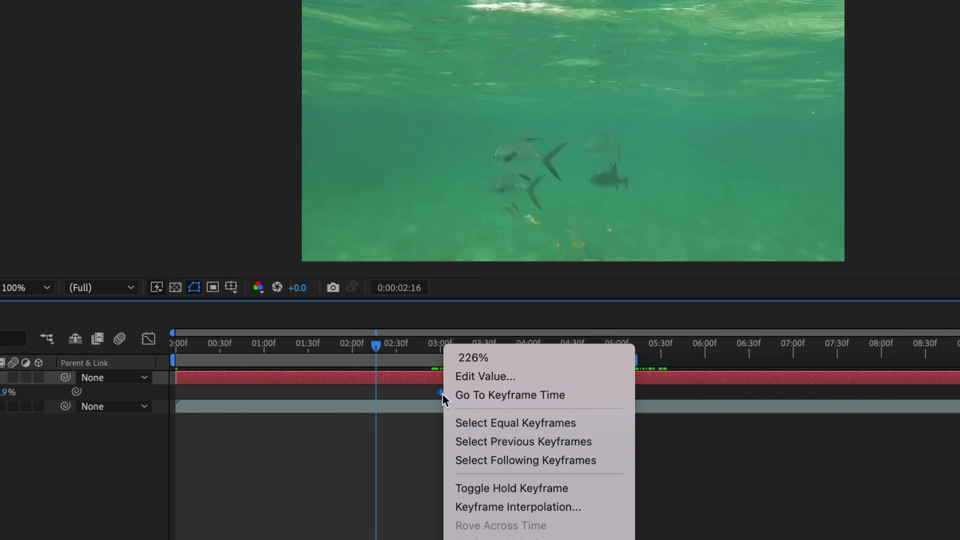
pyautogui.click(539, 506)
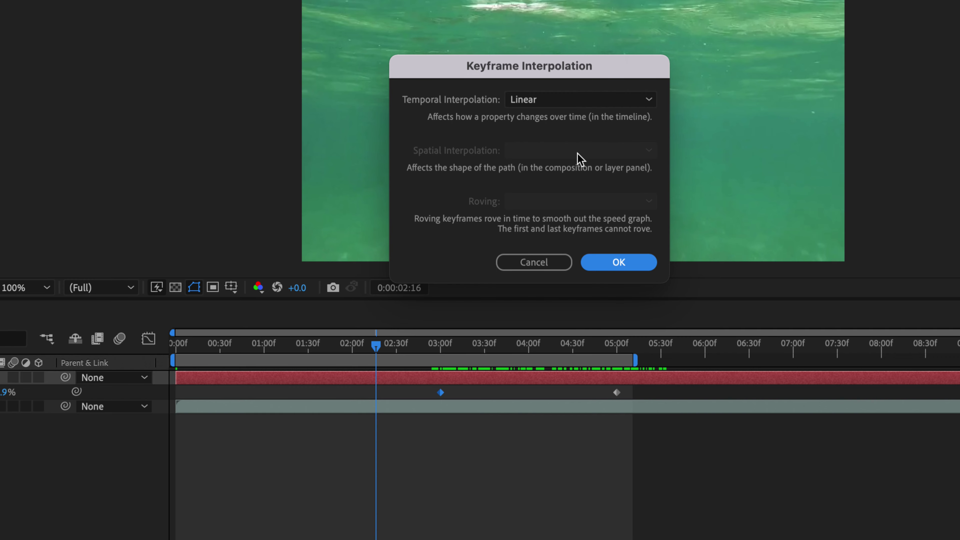
pyautogui.click(604, 101)
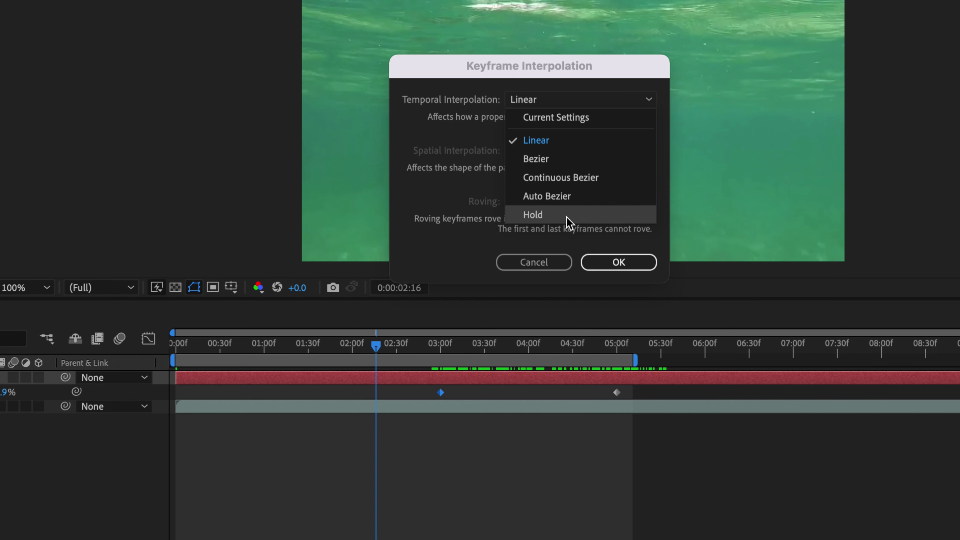
pyautogui.click(547, 260)
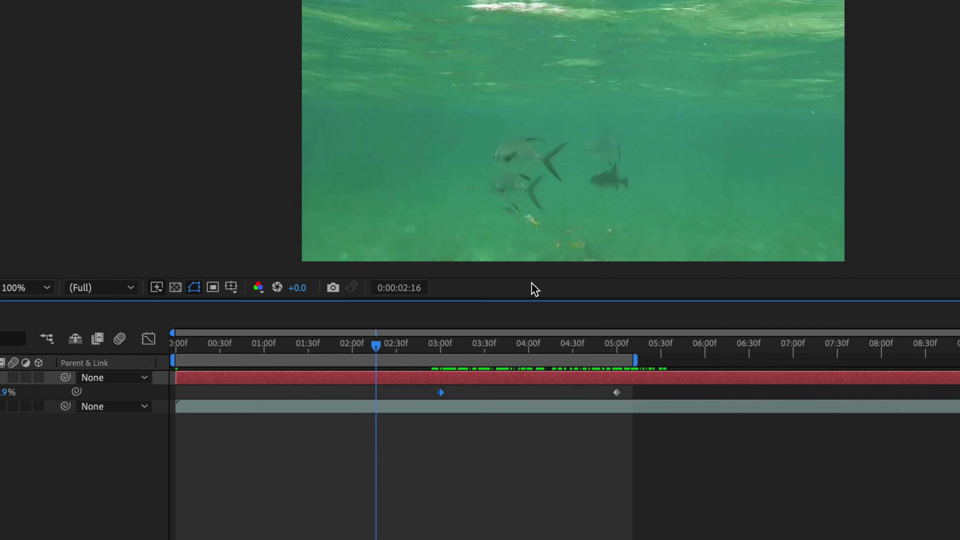
# - Apply Easy Ease Out to the Snorkel Tours layer's Scale keyframe at 3:00
pyautogui.moveTo(441, 395)
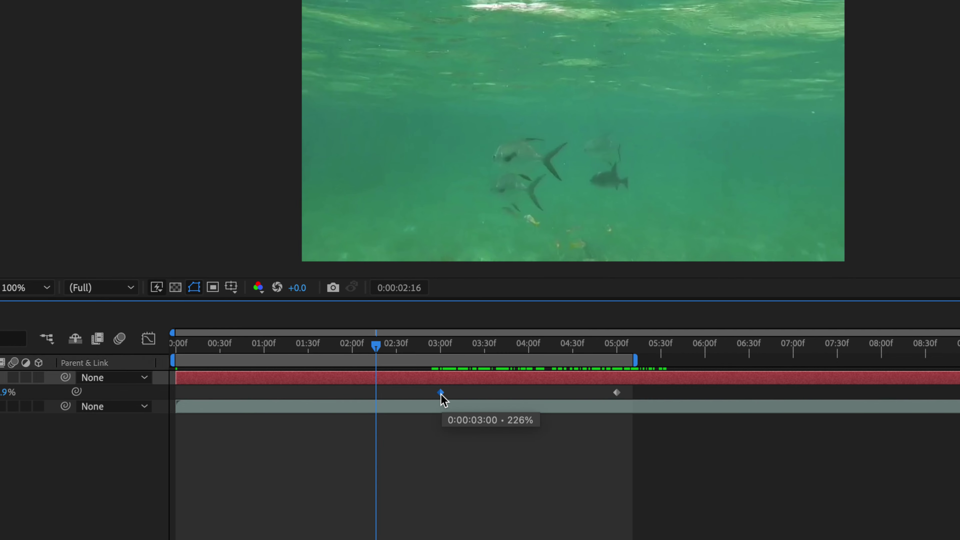
pyautogui.rightClick(441, 394)
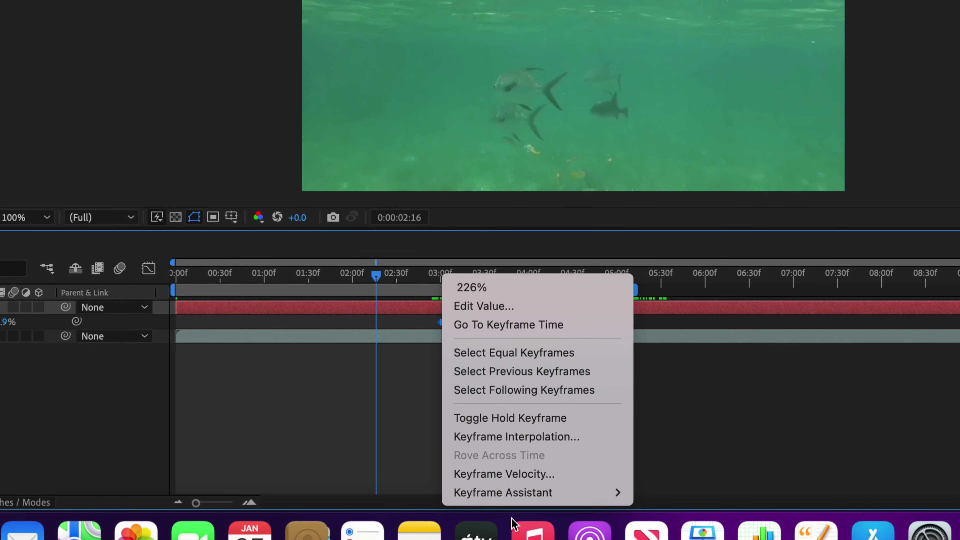
pyautogui.moveTo(535, 493)
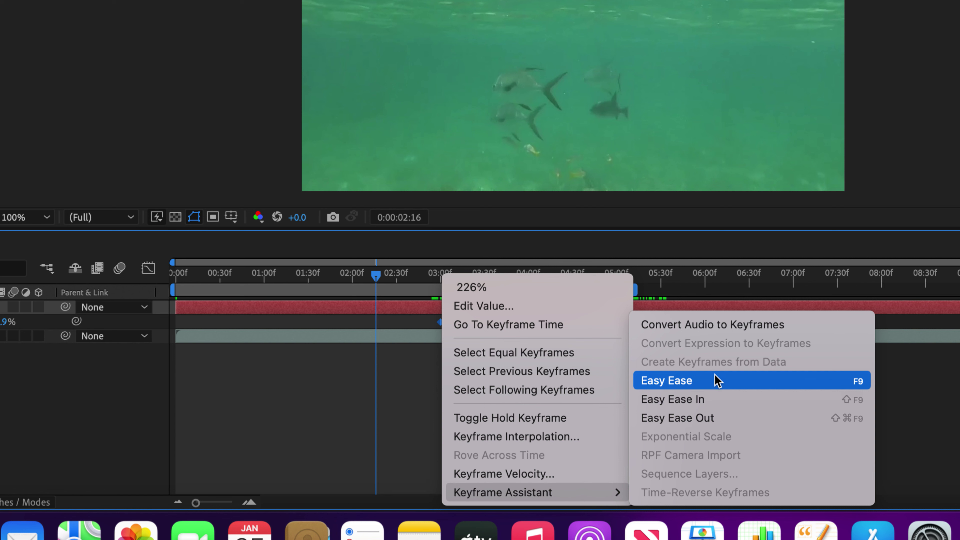
pyautogui.click(733, 424)
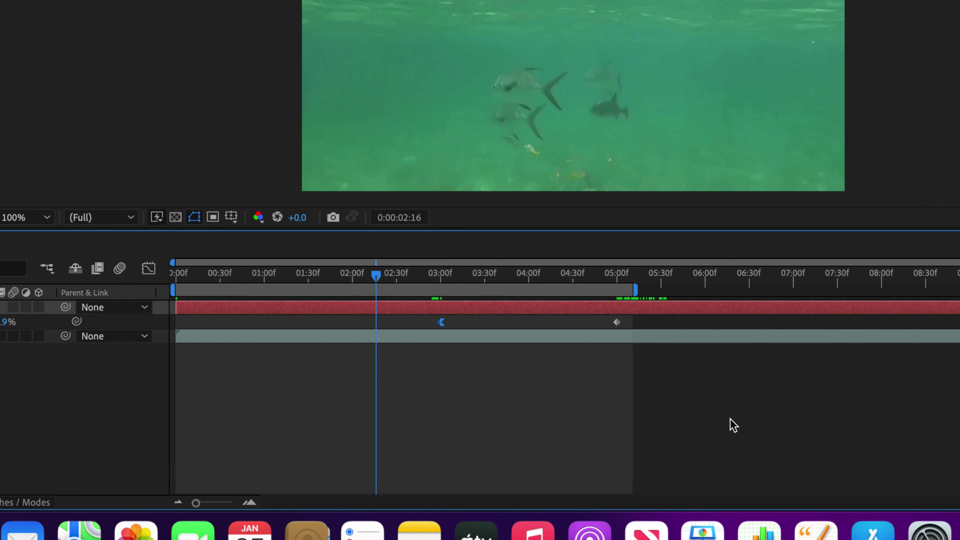
# - Apply Easy Ease In to the Snorkel Tours layer's Scale keyframe at 5:00
pyautogui.click(616, 322)
pyautogui.rightClick(616, 322)
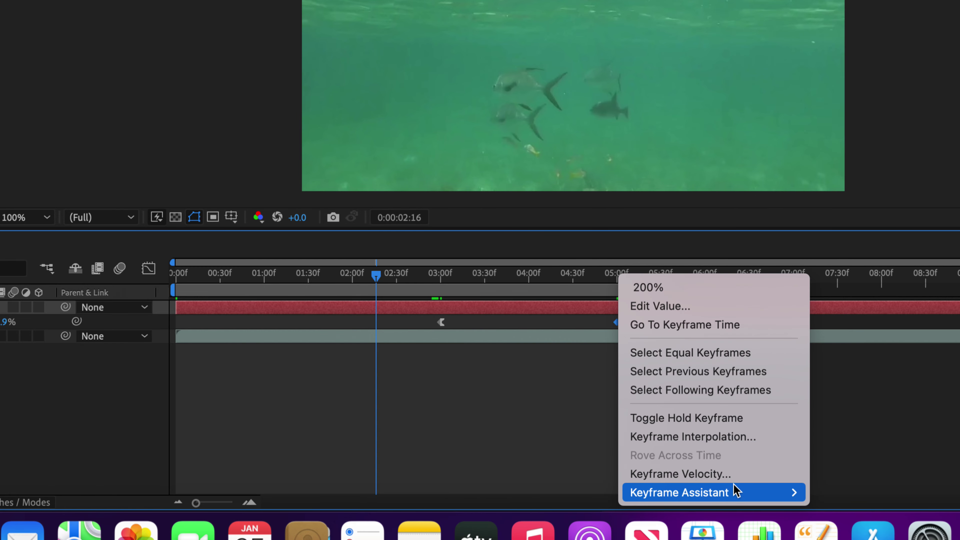
pyautogui.moveTo(794, 492)
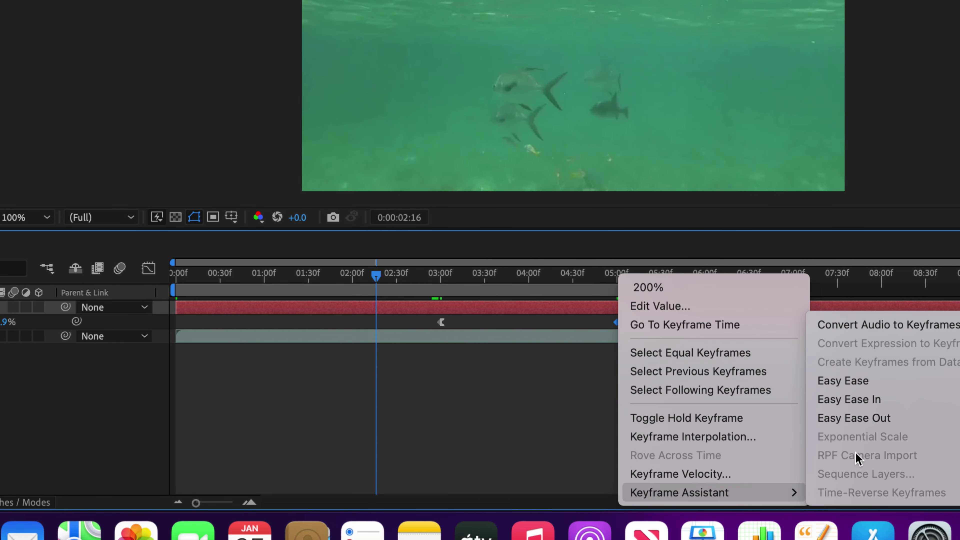
pyautogui.click(864, 403)
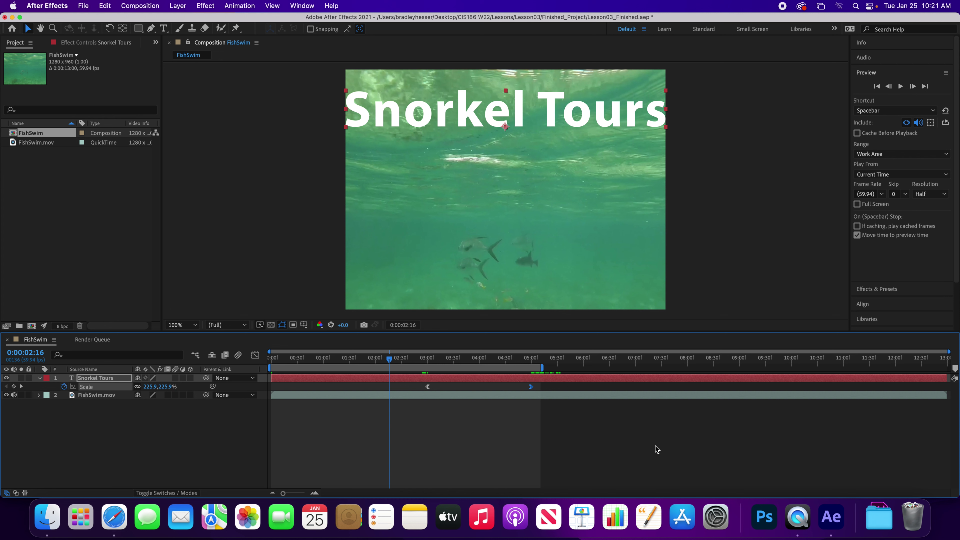
# - Preview the eased scale animation, hiding and revealing the Snorkel Tours layer's Scale property between playbacks
pyautogui.press('space')
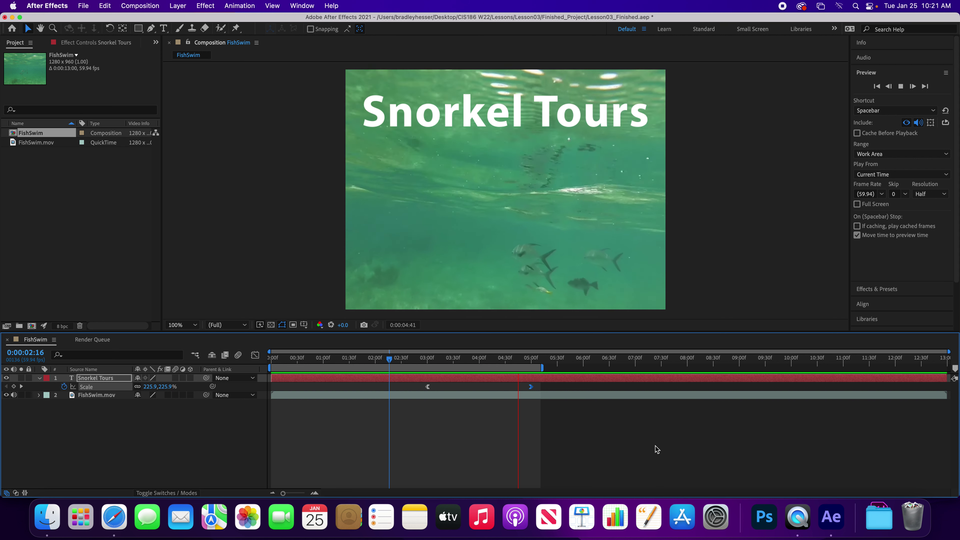
pyautogui.press('space')
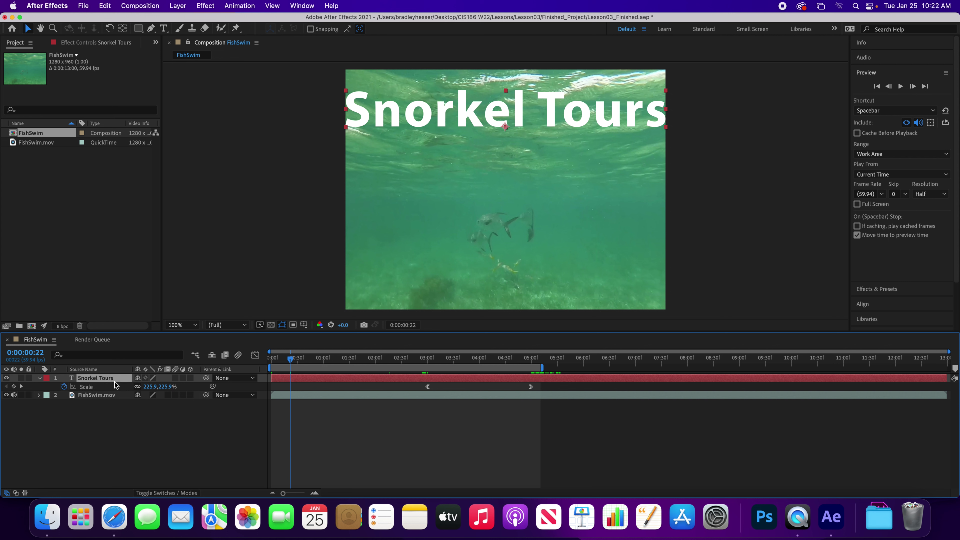
pyautogui.press('s')
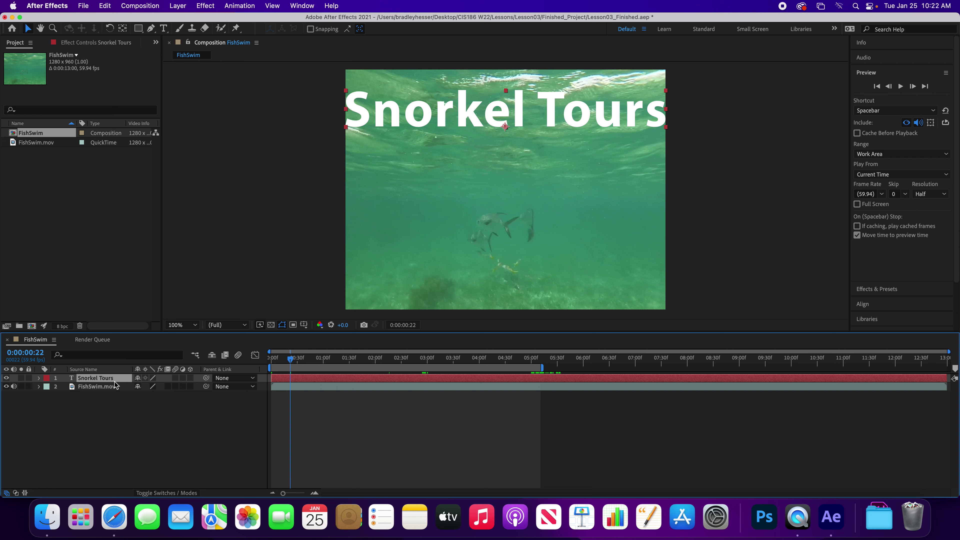
pyautogui.press('s')
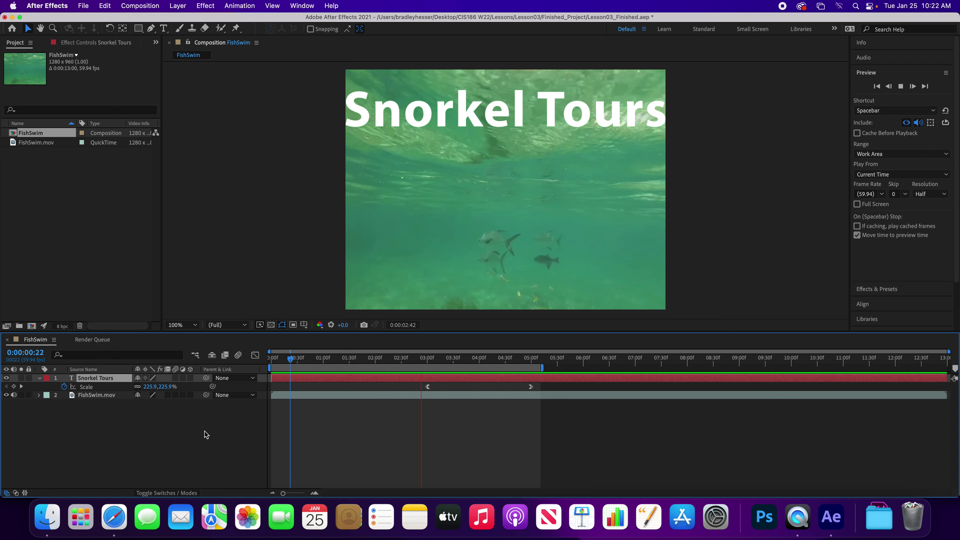
pyautogui.press('space')
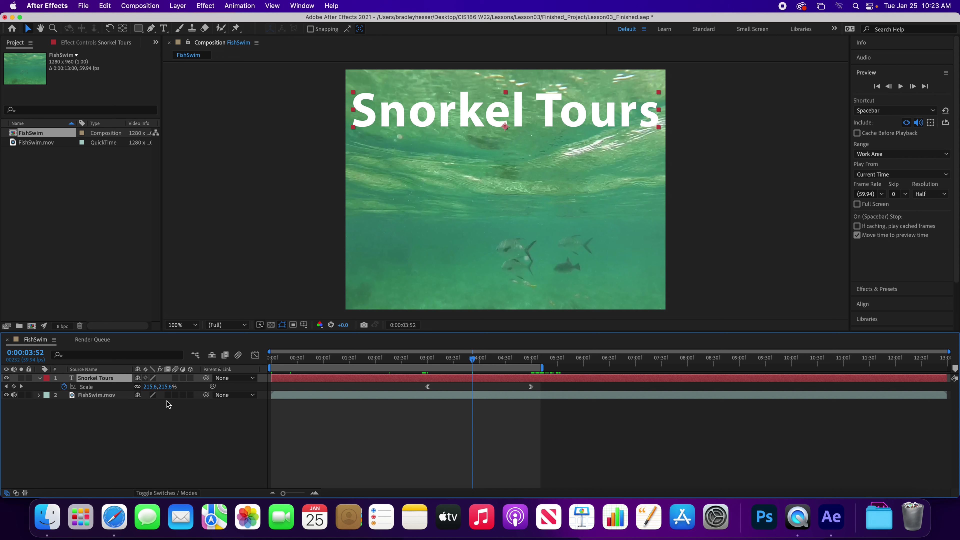
# - Return the current time to the composition's start and browse the animation presets in Adobe Bridge
pyautogui.press('Home')
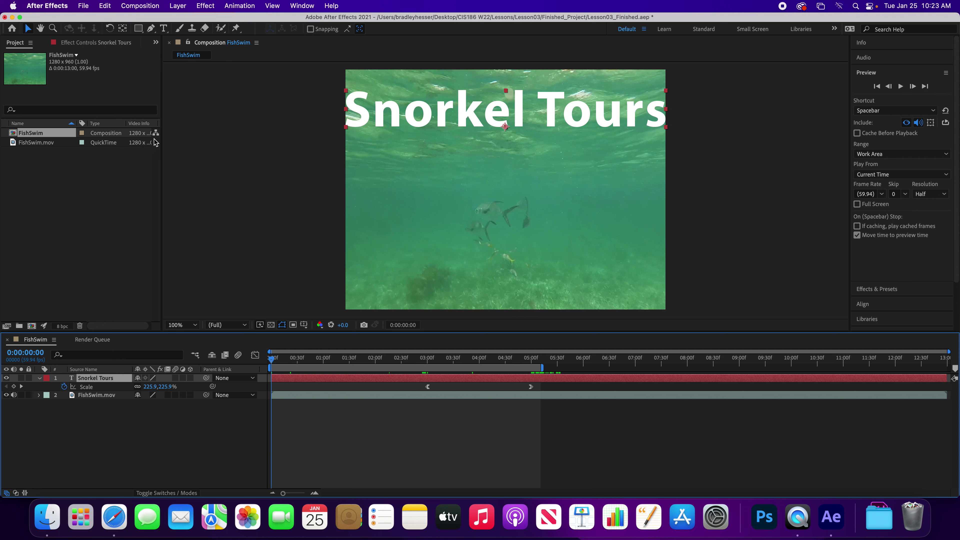
pyautogui.click(239, 5)
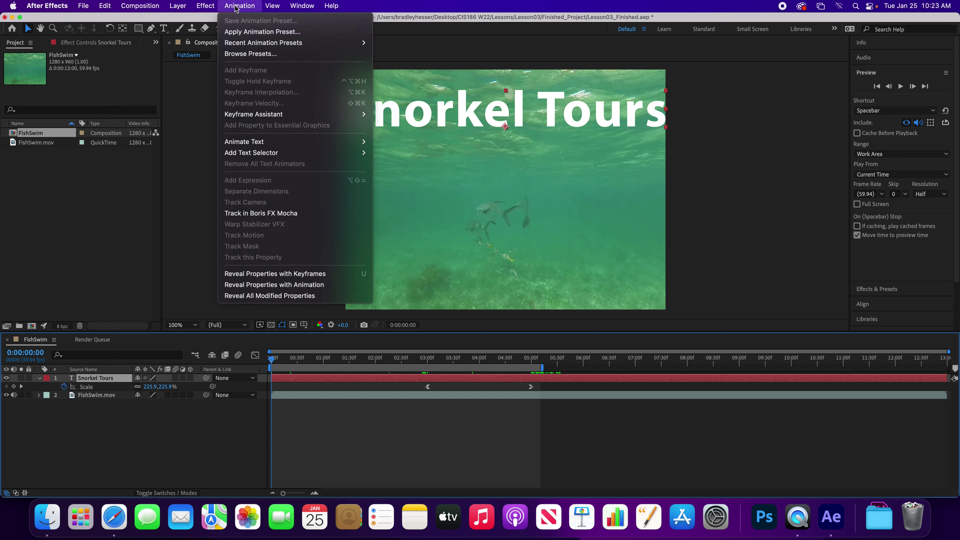
pyautogui.click(262, 56)
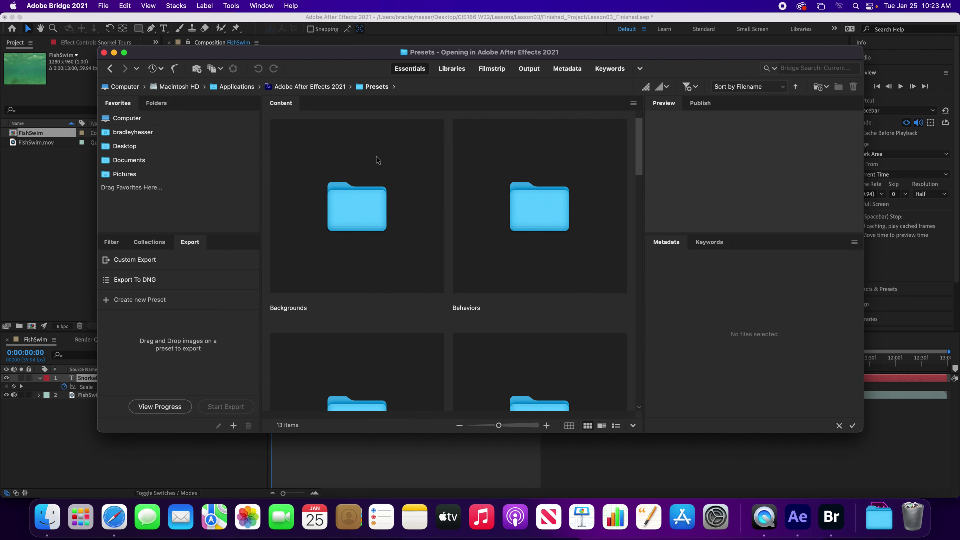
# - Look through the animation preset category folders for one suited to text
pyautogui.scroll(-5, 435, 222)
pyautogui.scroll(5, 435, 223)
pyautogui.scroll(-10, 435, 222)
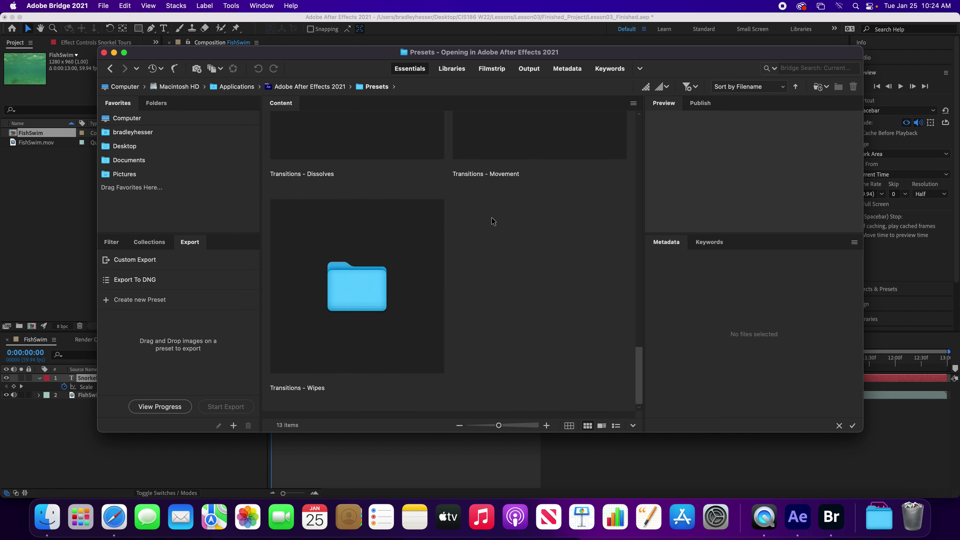
pyautogui.scroll(10, 490, 220)
pyautogui.scroll(-6, 492, 221)
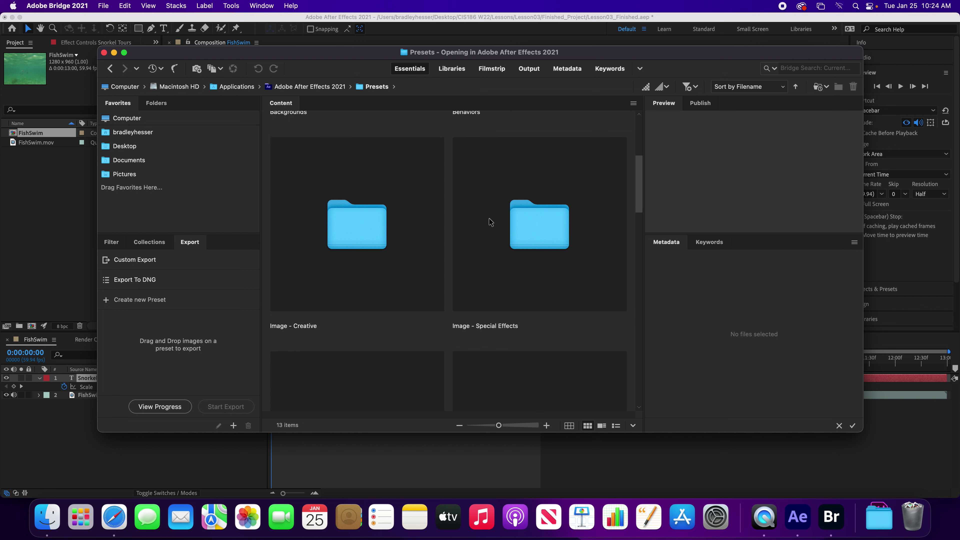
pyautogui.scroll(-3, 491, 222)
pyautogui.scroll(6, 491, 222)
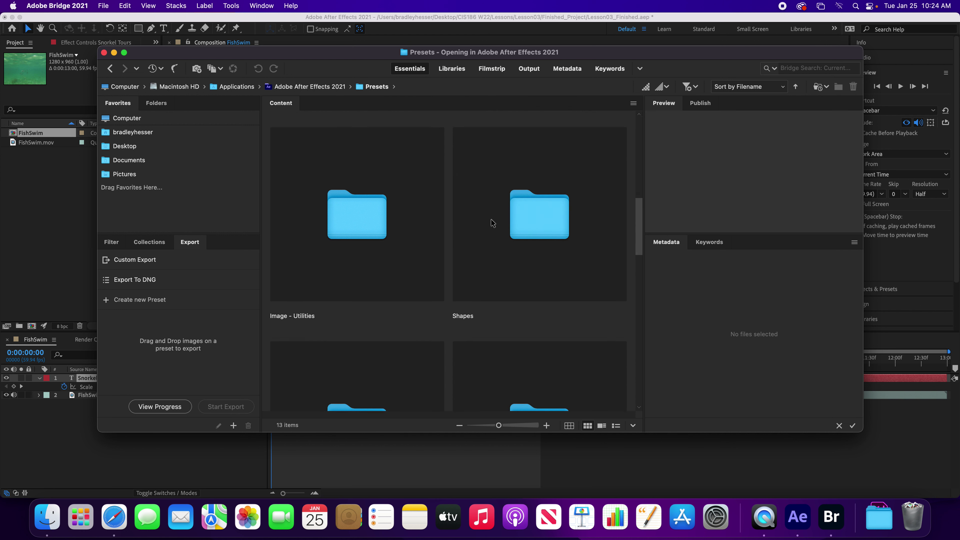
pyautogui.scroll(5, 492, 222)
# - Go into the Text presets, shrink the thumbnails to fit all categories, and open the Organic folder
pyautogui.moveTo(638, 168); pyautogui.dragTo(645, 317)
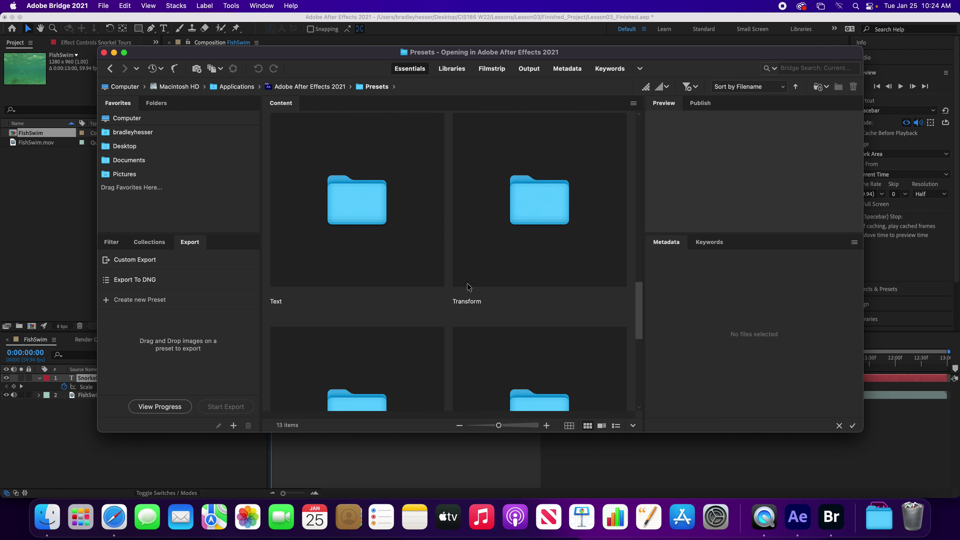
pyautogui.doubleClick(358, 228)
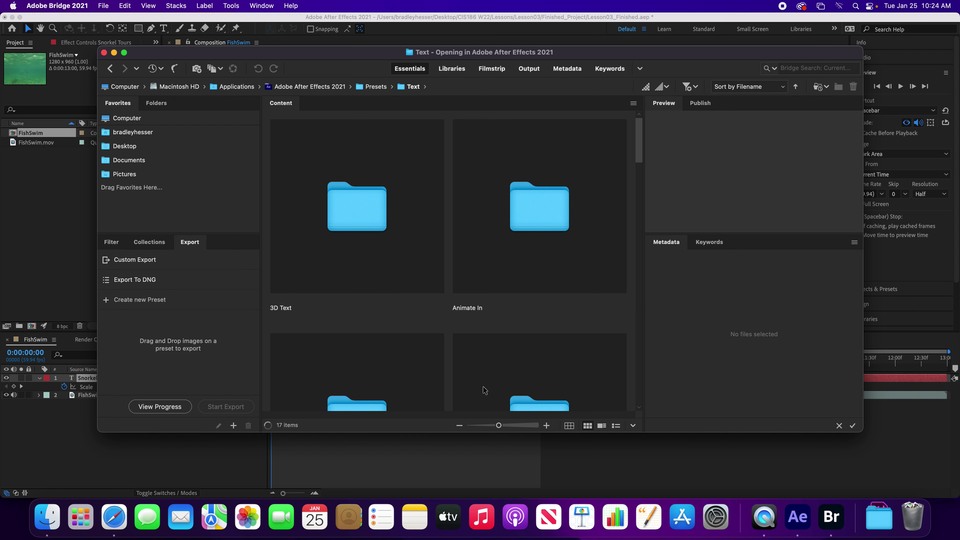
pyautogui.moveTo(499, 425); pyautogui.dragTo(474, 432)
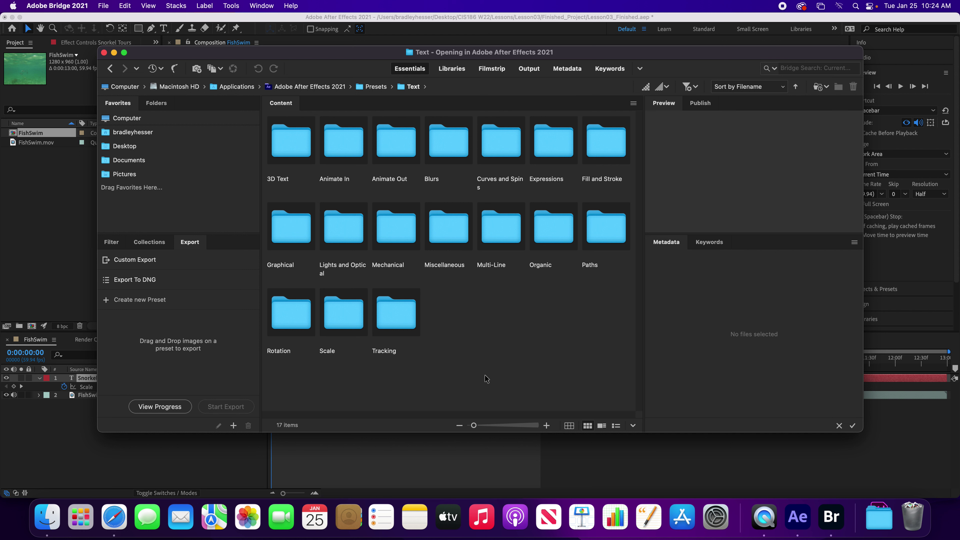
pyautogui.doubleClick(548, 240)
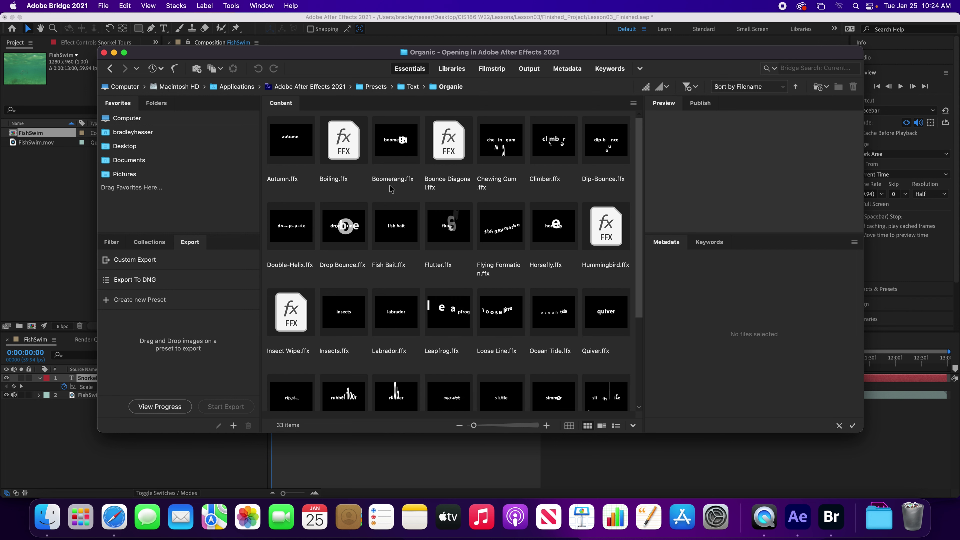
# - Preview the Autumn, Flying Formation and Fish Bait text presets
pyautogui.click(291, 152)
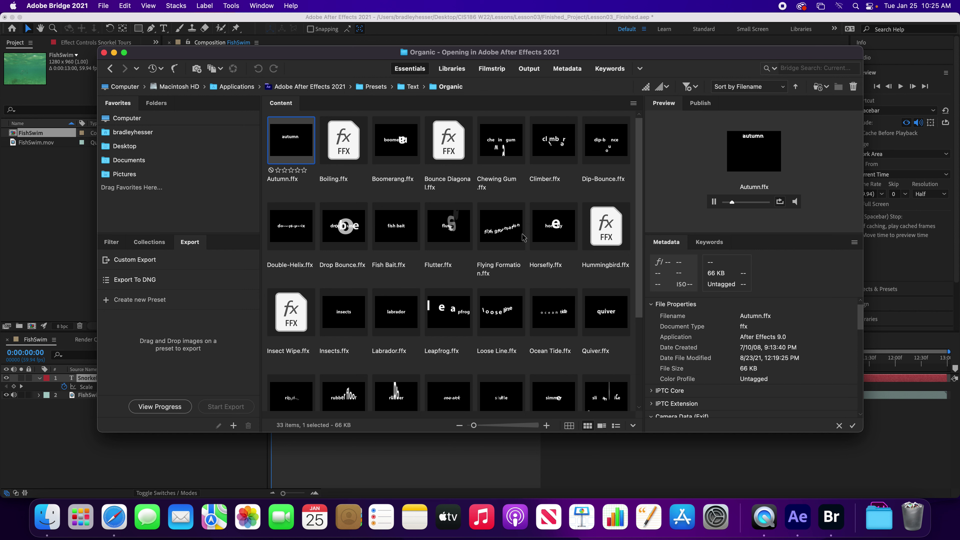
pyautogui.click(507, 231)
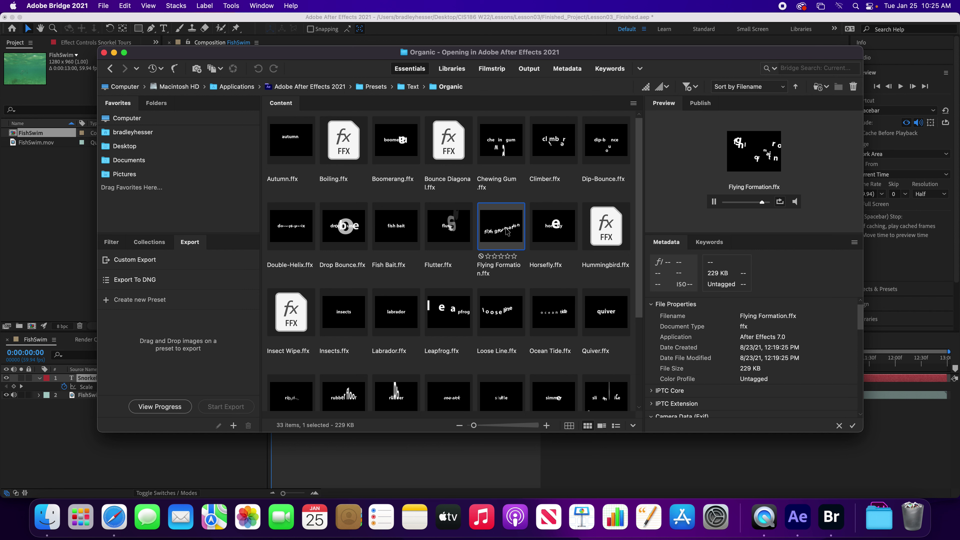
pyautogui.click(397, 231)
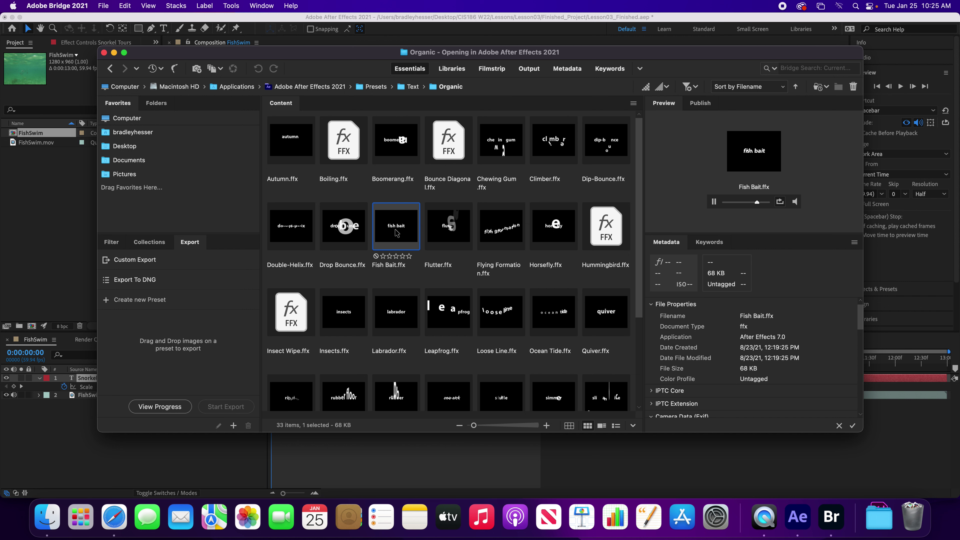
# - Preview the Ripple.ffx preset and apply it to the Snorkel Tours layer in After Effects
pyautogui.scroll(-4, 454, 339)
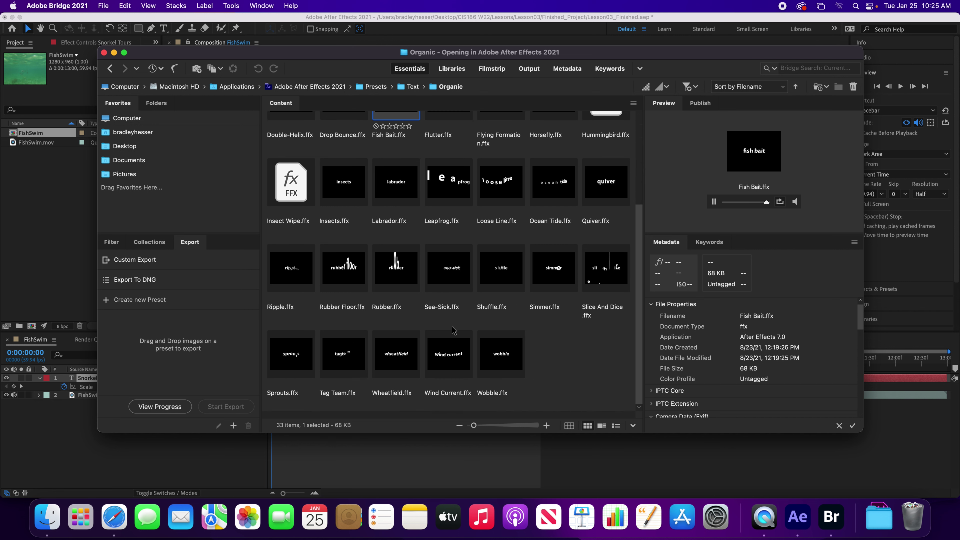
pyautogui.click(289, 269)
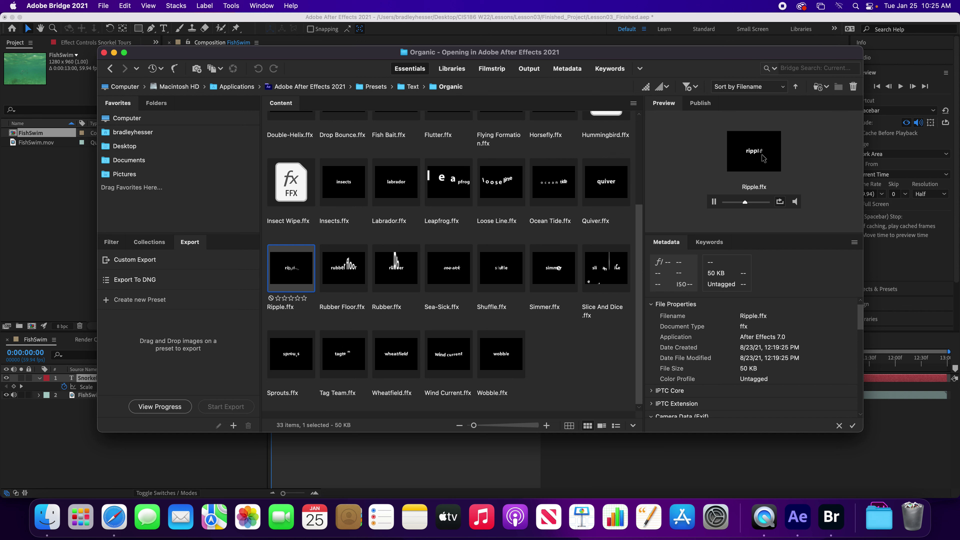
pyautogui.press('Return')
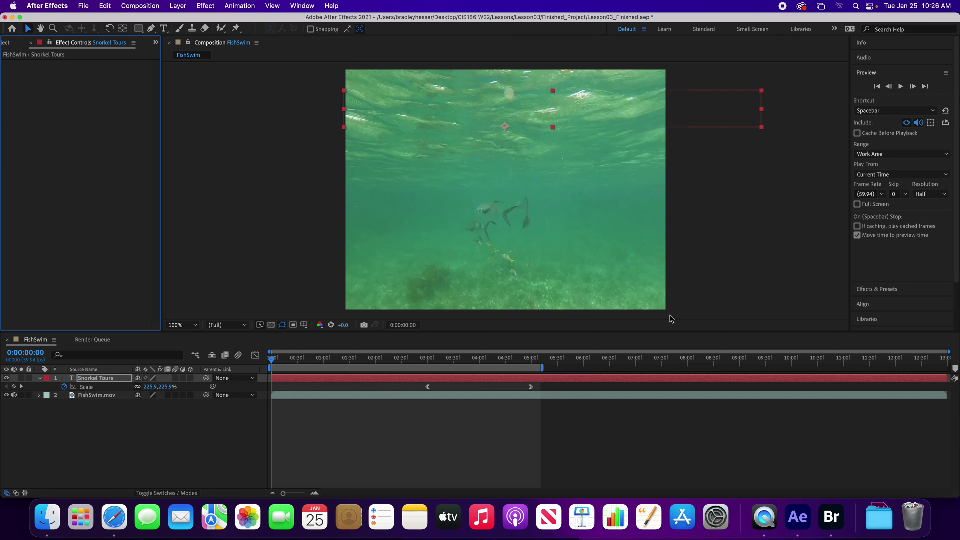
# - Play the FishSwim composition twice to review the ripple text animation
pyautogui.press('space')
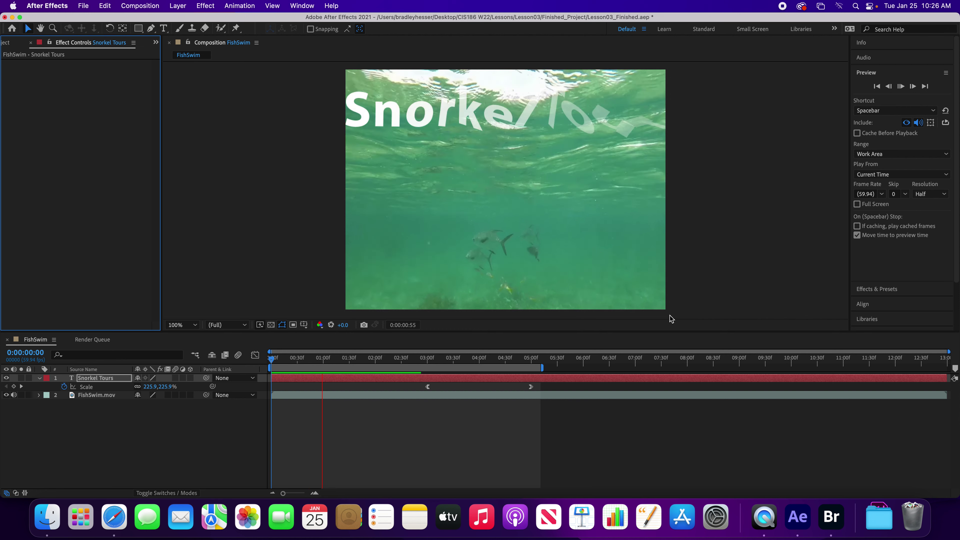
pyautogui.press('space')
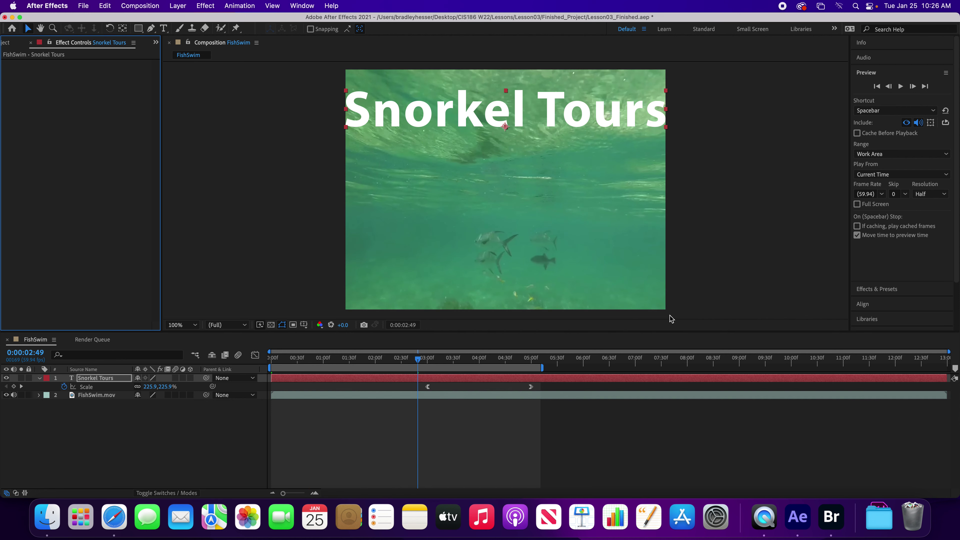
pyautogui.press('space')
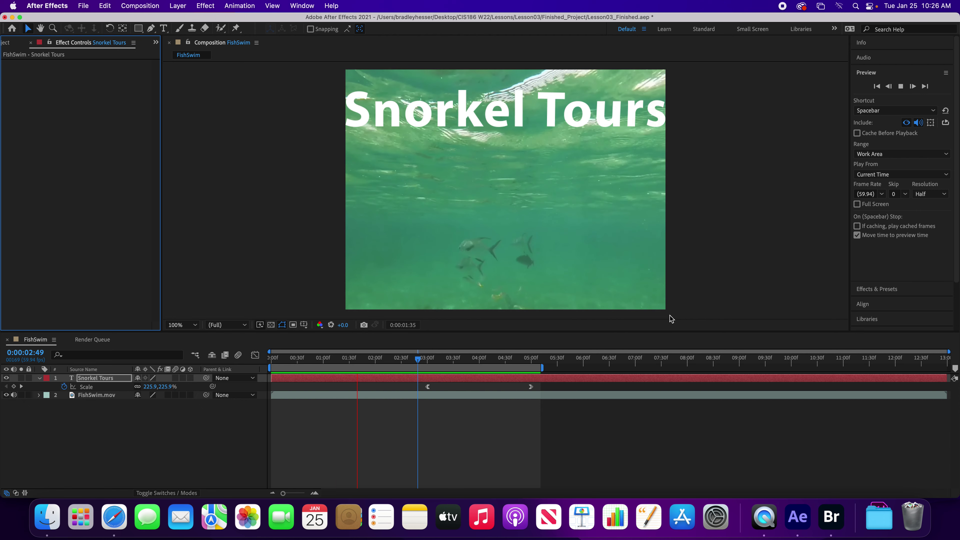
pyautogui.press('space')
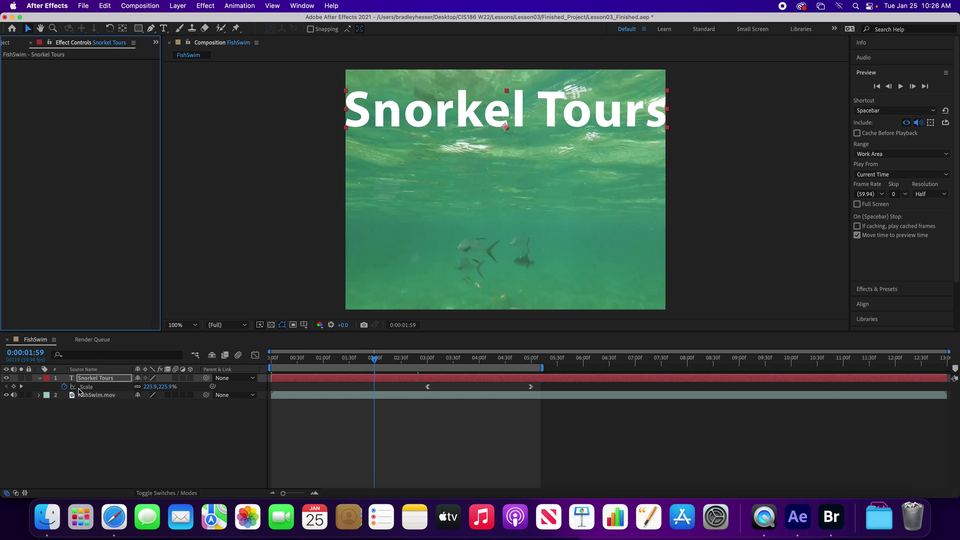
# - Reveal all modified properties of the Snorkel Tours layer and enlarge the timeline so they fit
pyautogui.press('u')
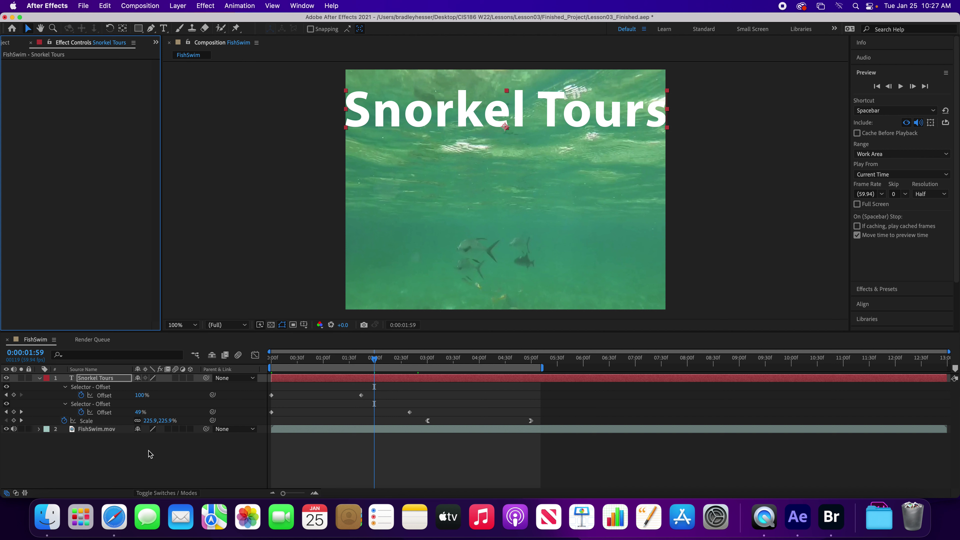
pyautogui.press('u')
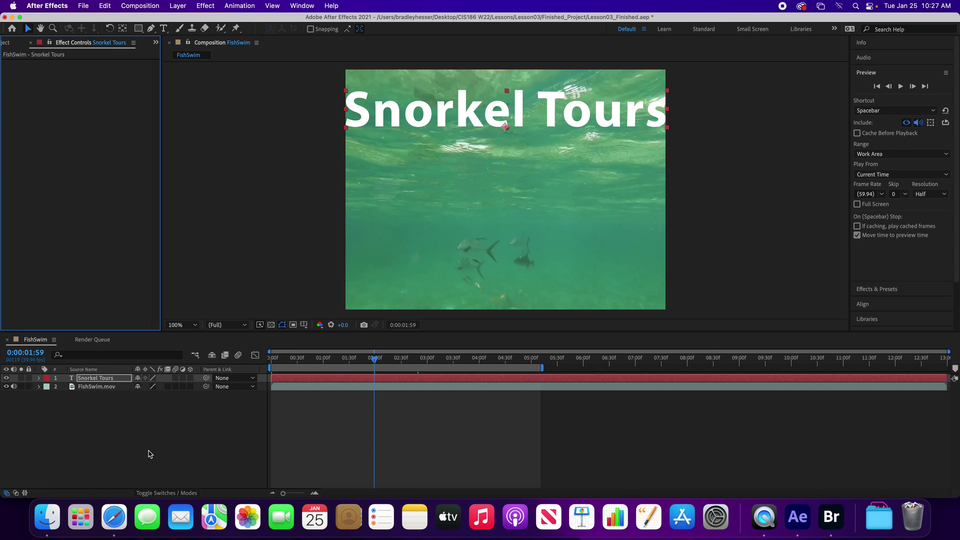
pyautogui.press('u')
pyautogui.press('u')
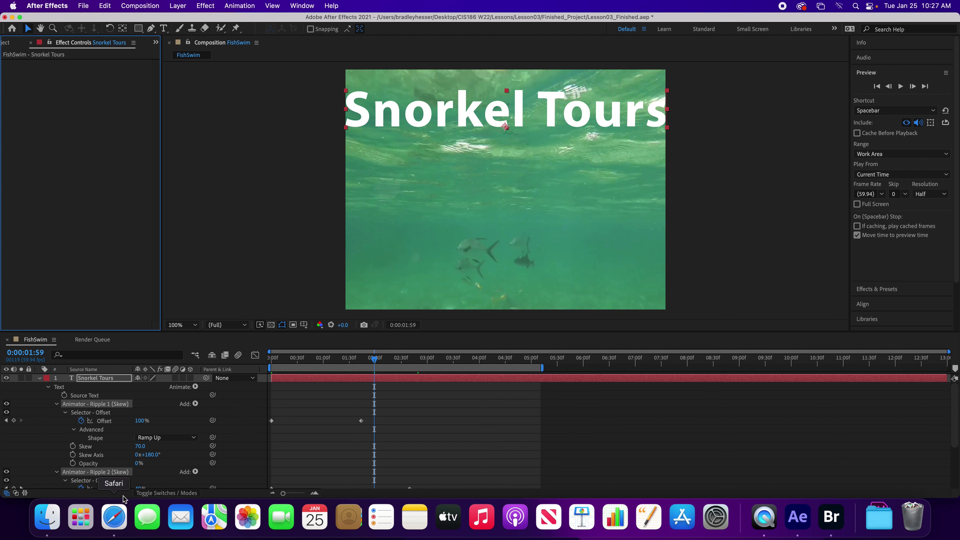
pyautogui.moveTo(378, 333); pyautogui.dragTo(386, 207)
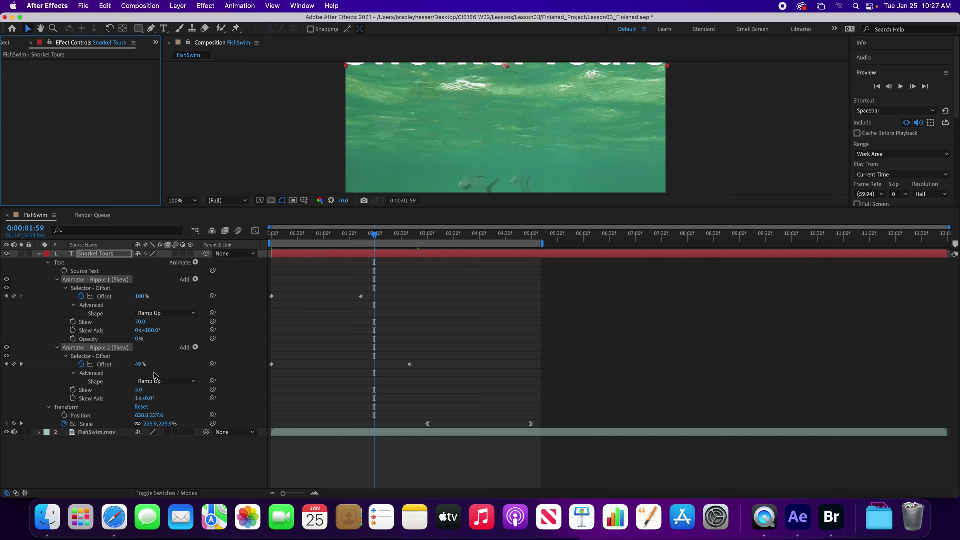
# - Try deleting both Ripple animators, undo the deletion, and toggle the Ripple 2 animator's visibility off and on
pyautogui.click(69, 351)
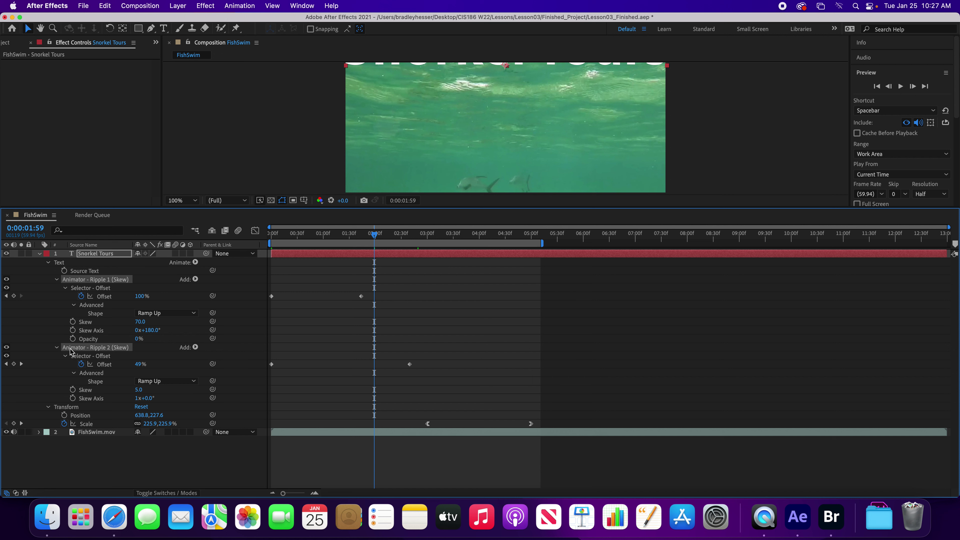
pyautogui.press('Delete')
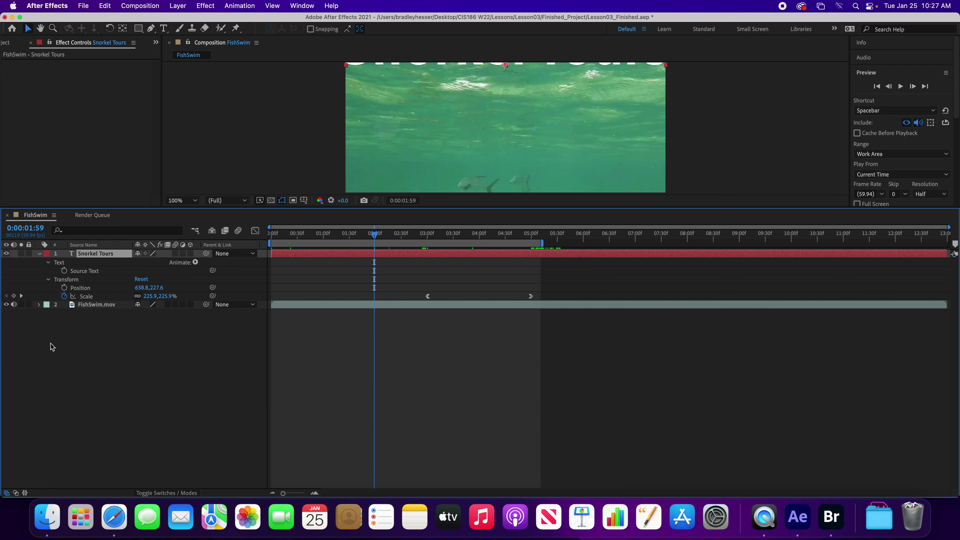
pyautogui.press('super+z')
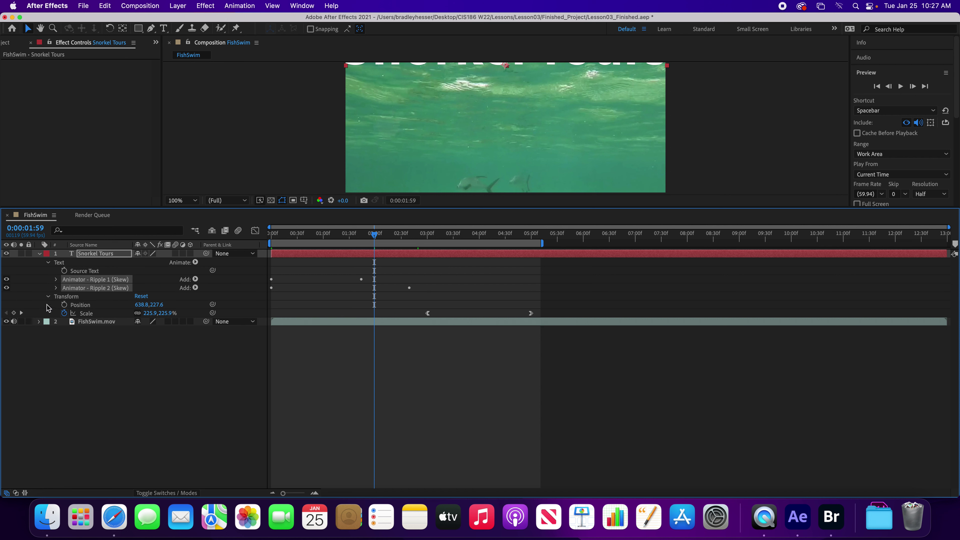
pyautogui.click(8, 288)
pyautogui.click(7, 288)
# - Expand the properties of the Ripple 1 and Ripple 2 animators
pyautogui.click(56, 288)
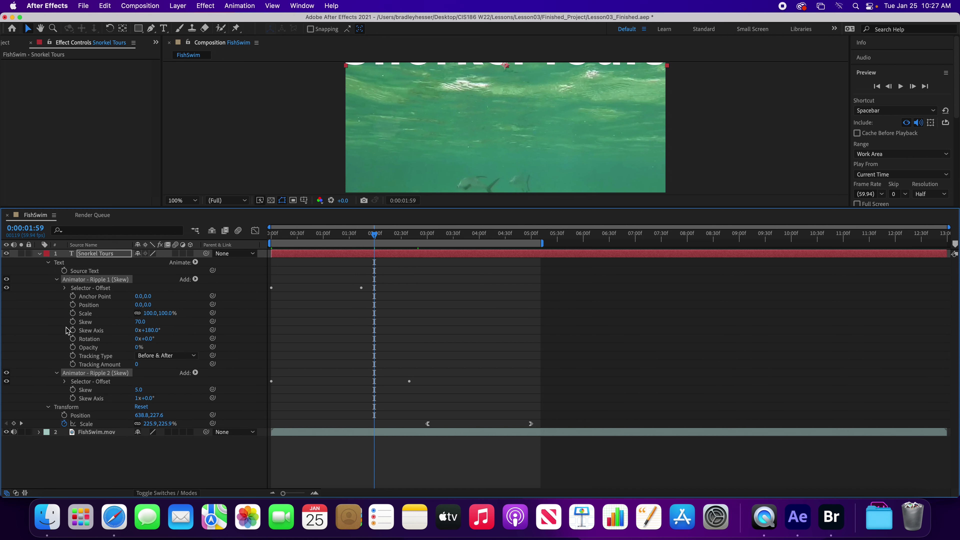
pyautogui.click(57, 373)
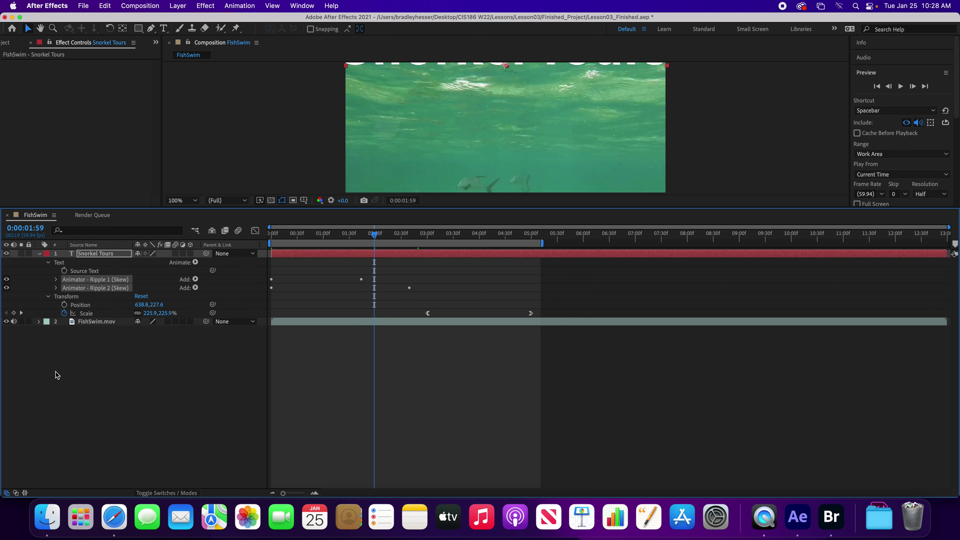
pyautogui.click(56, 288)
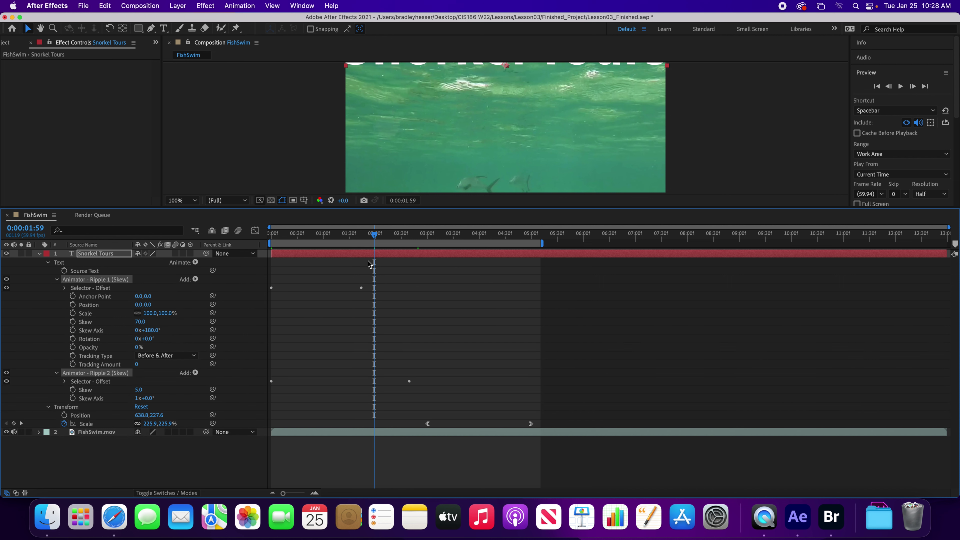
# - Set the composition view to 50% and scrub the current time back to the composition's start
pyautogui.press(',')
pyautogui.press(',')
pyautogui.press(',')
pyautogui.press(',')
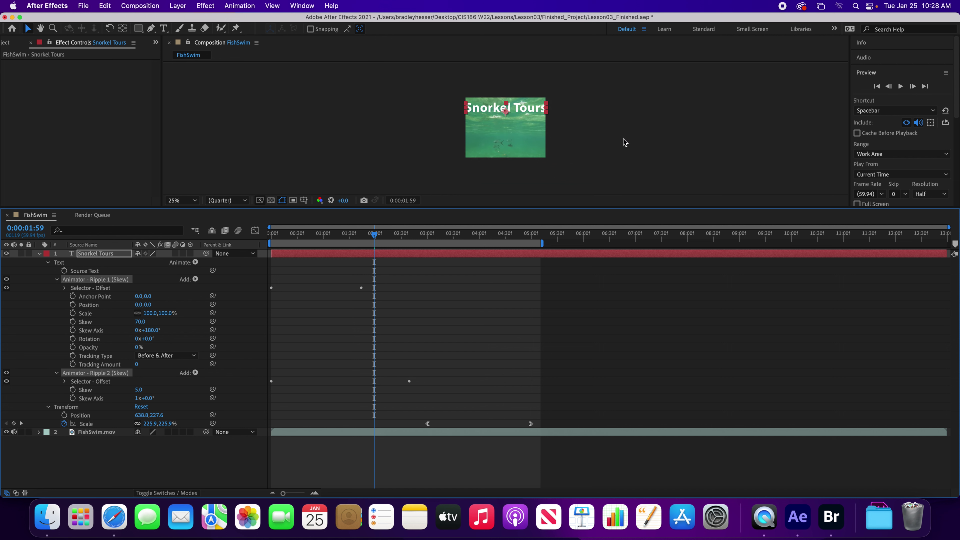
pyautogui.press('.')
pyautogui.click(370, 235)
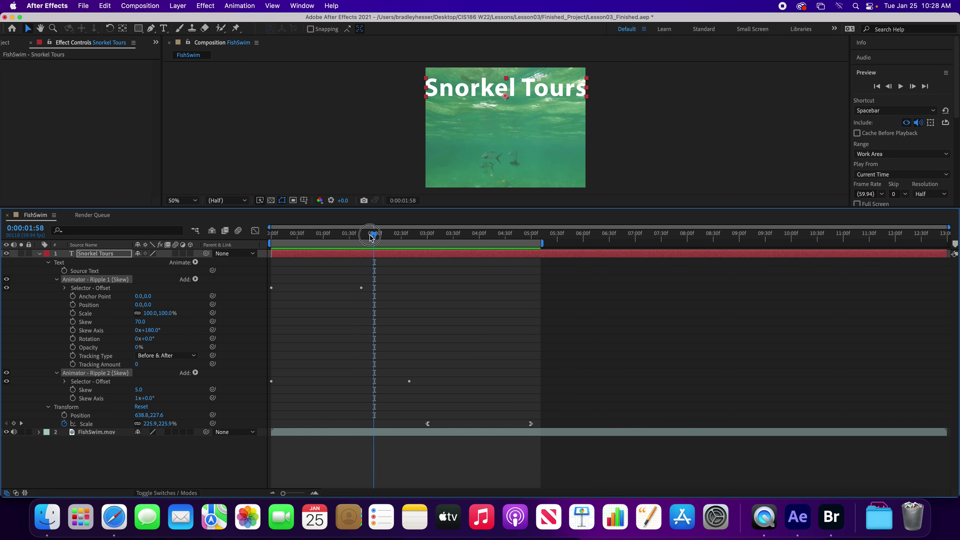
pyautogui.moveTo(370, 236); pyautogui.dragTo(267, 245)
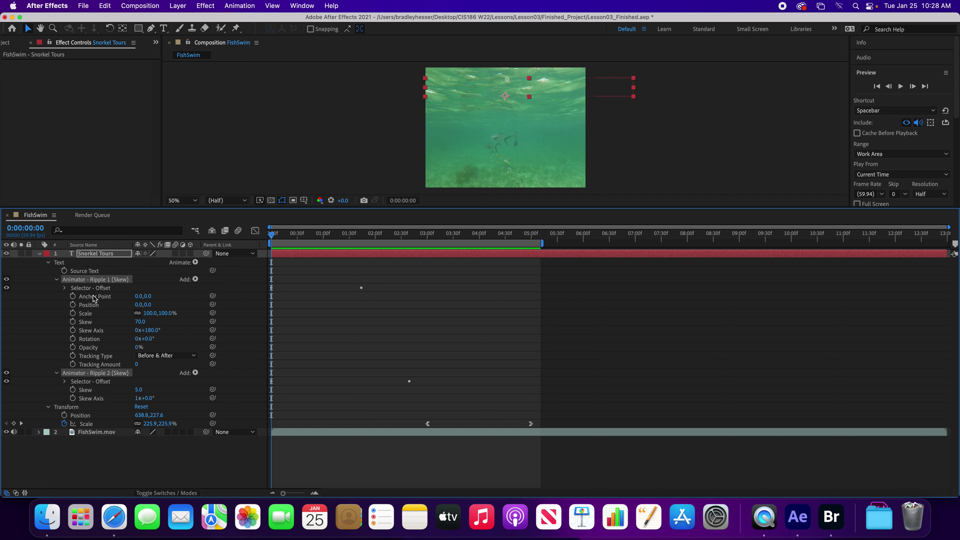
# - Expand the Ripple 1 animator's Selector - Offset and its Advanced options, and widen the layer name column
pyautogui.click(65, 288)
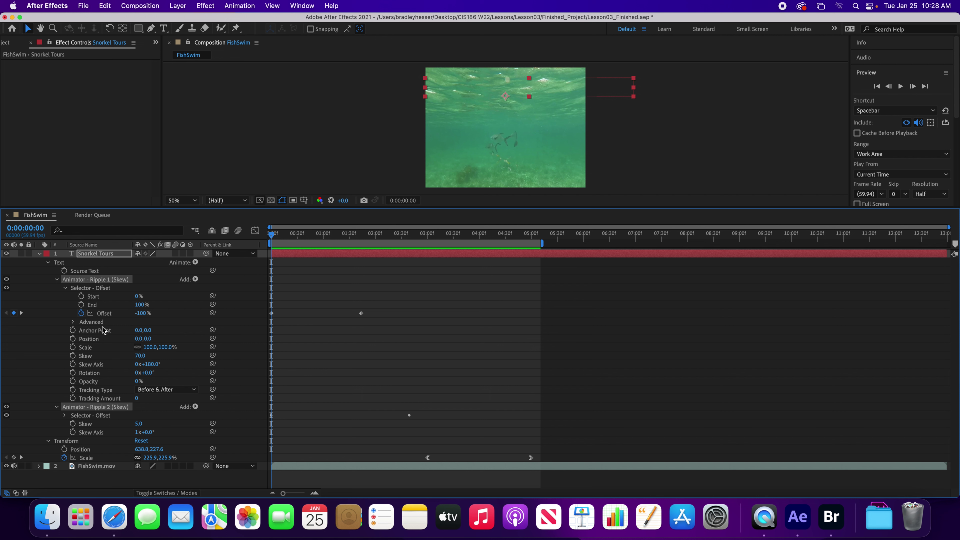
pyautogui.click(73, 321)
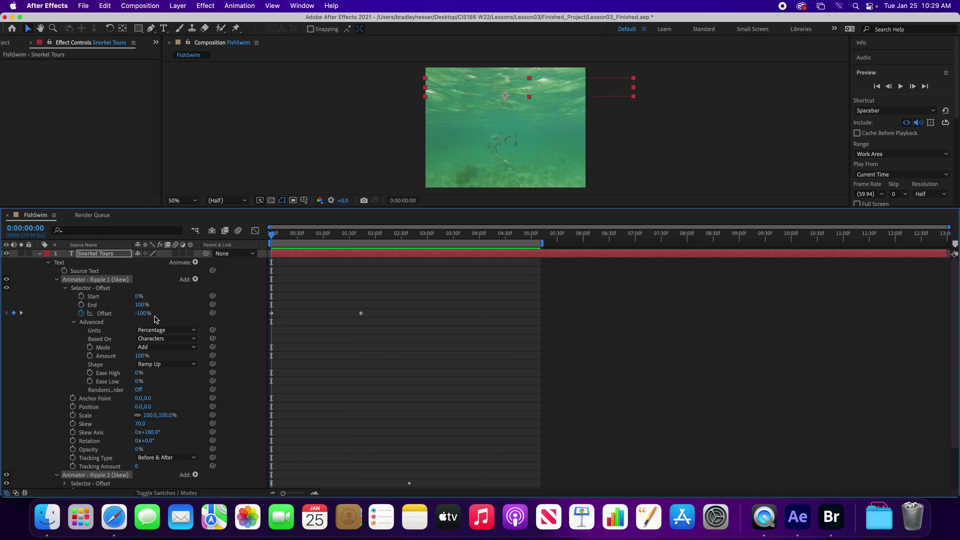
pyautogui.moveTo(131, 245); pyautogui.dragTo(145, 245)
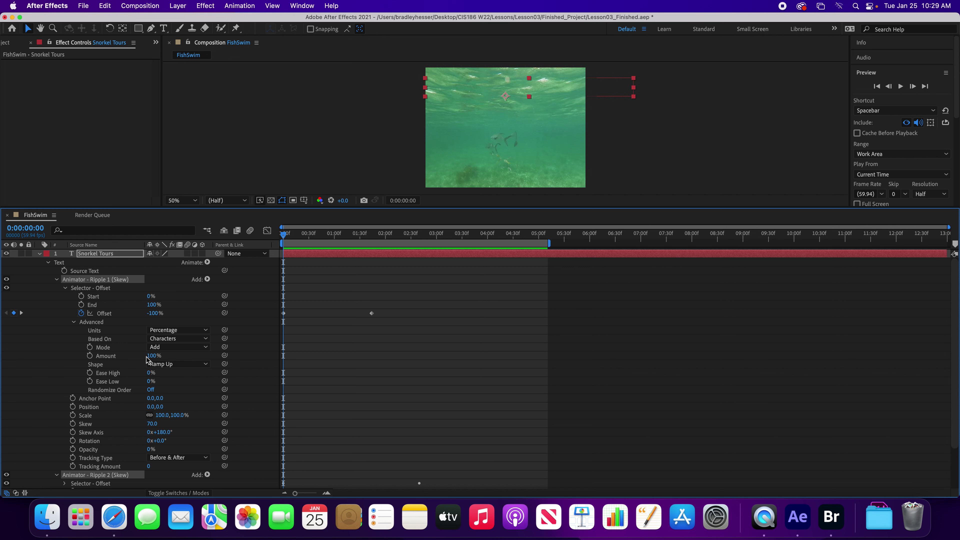
# - Turn Randomize Order on and back off for the Ripple 1 selector
pyautogui.click(151, 390)
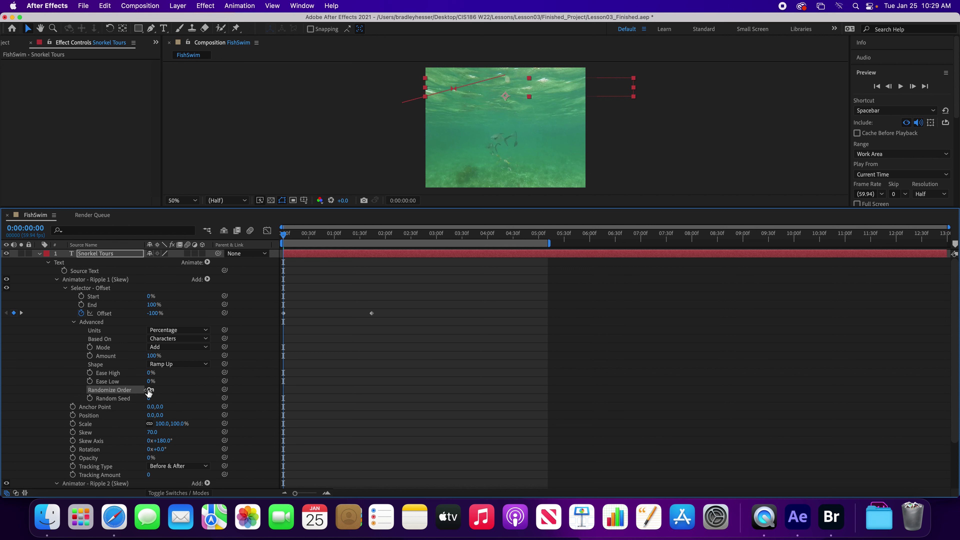
pyautogui.click(151, 390)
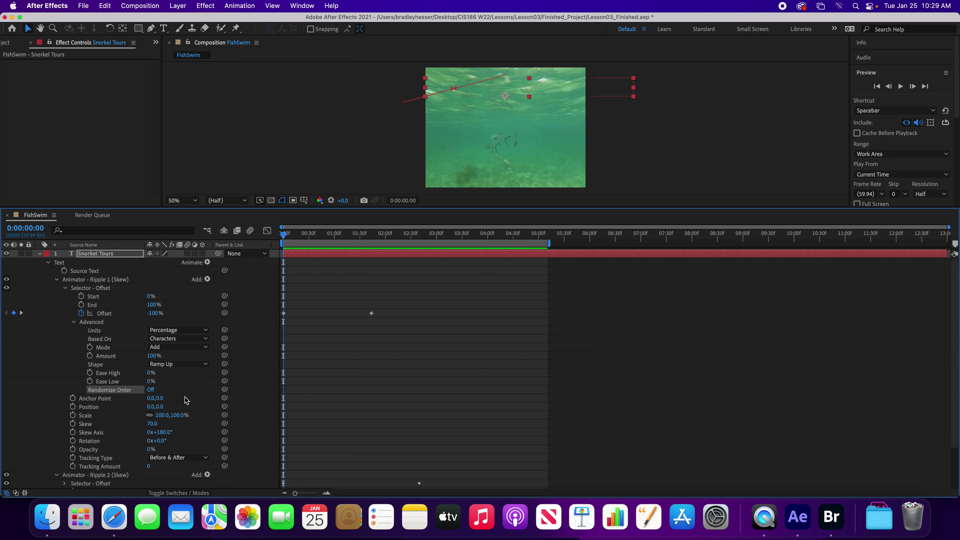
# - Turn Randomize Order on for the Ripple 1 selector, then collapse the properties of the Snorkel Tours layer
pyautogui.click(150, 390)
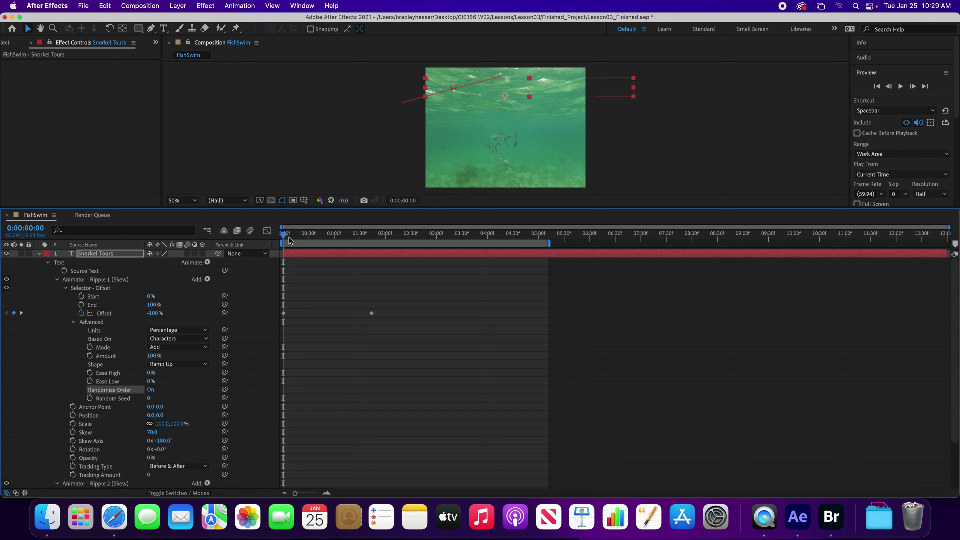
pyautogui.moveTo(288, 240); pyautogui.dragTo(262, 274)
pyautogui.click(104, 256)
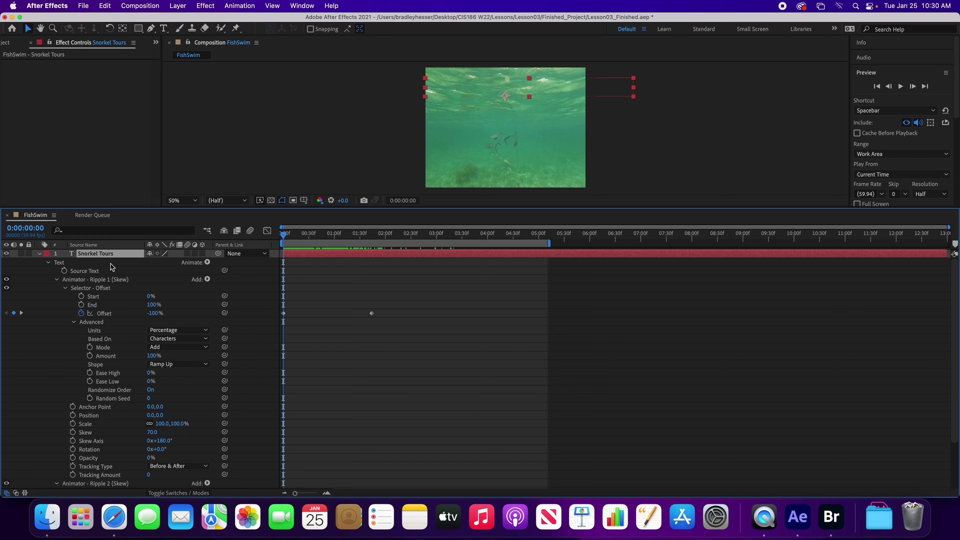
pyautogui.press('u')
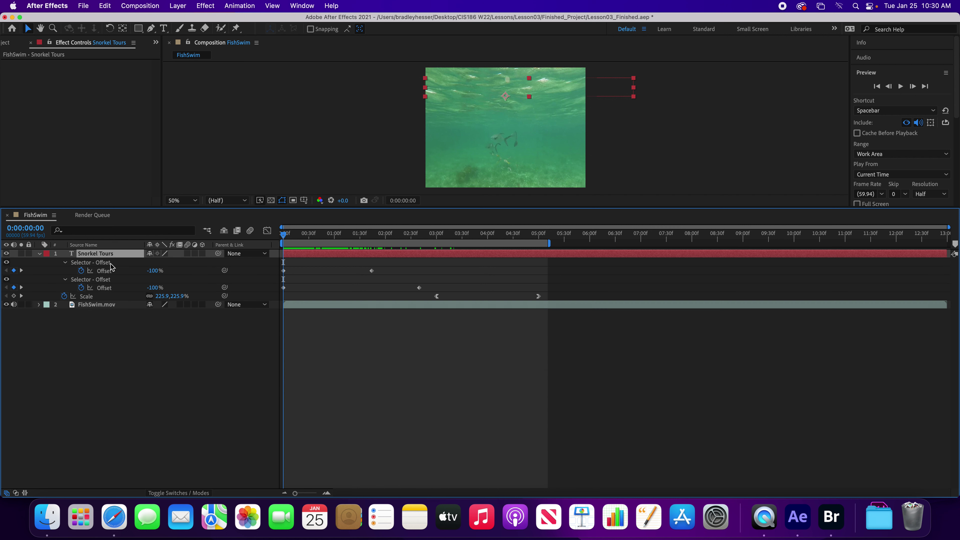
pyautogui.press('u')
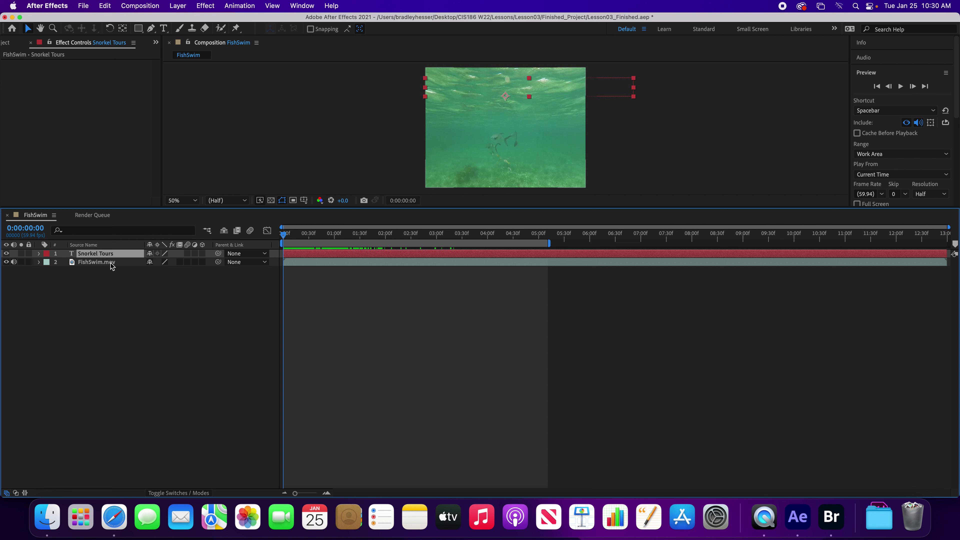
# - Extend the work area to the end of the FishSwim composition at 0:00:12:59 and save the project
pyautogui.press('End')
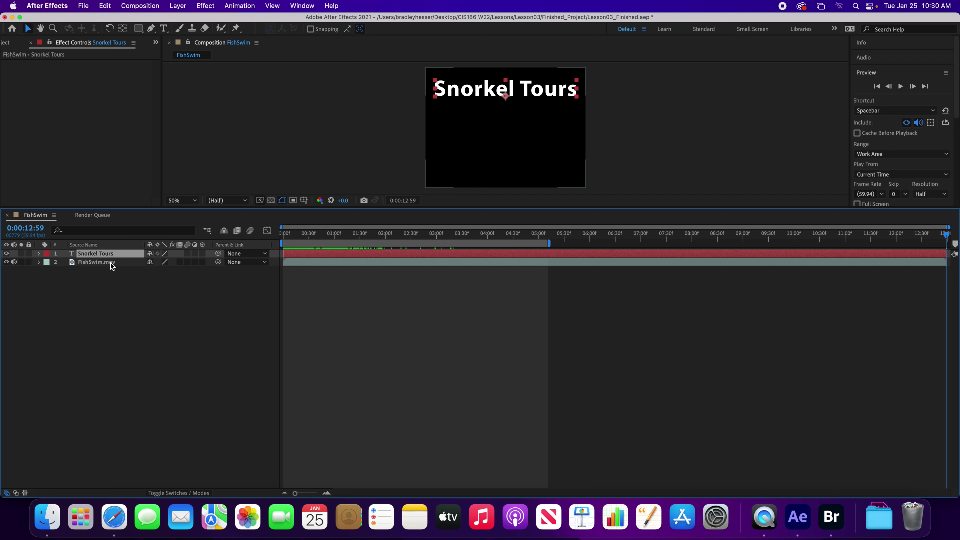
pyautogui.press('n')
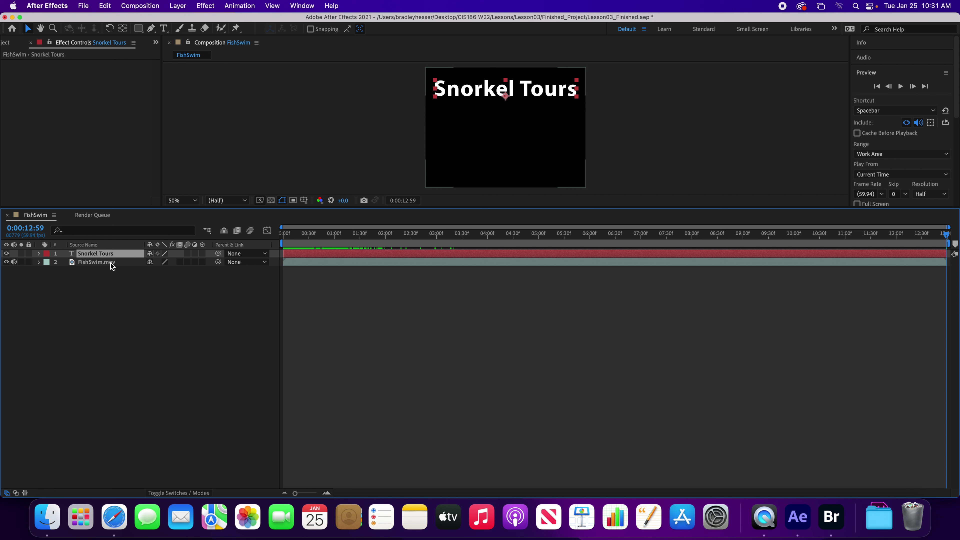
pyautogui.press('super+s')
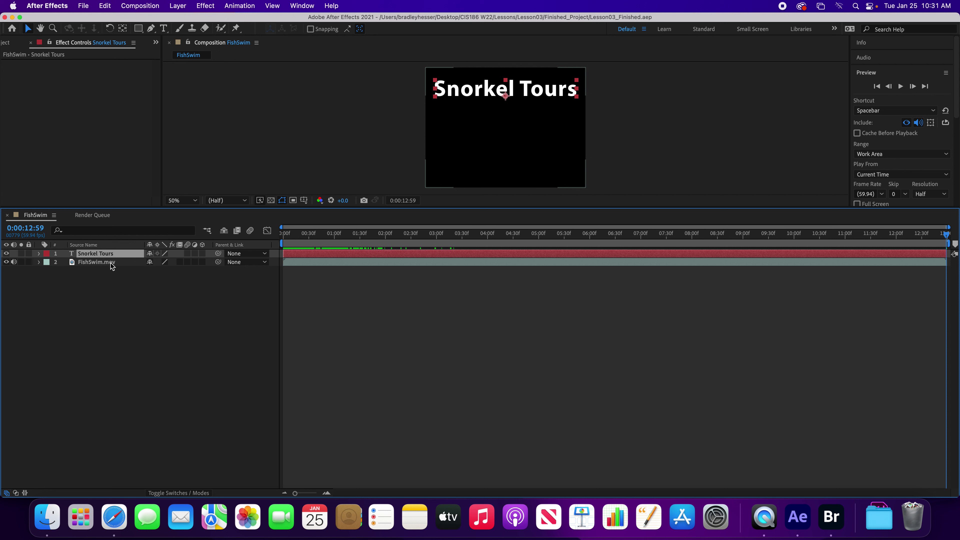
# - Preview the Snorkel Tours title animation from the composition's start and stop the playback
pyautogui.press('Home')
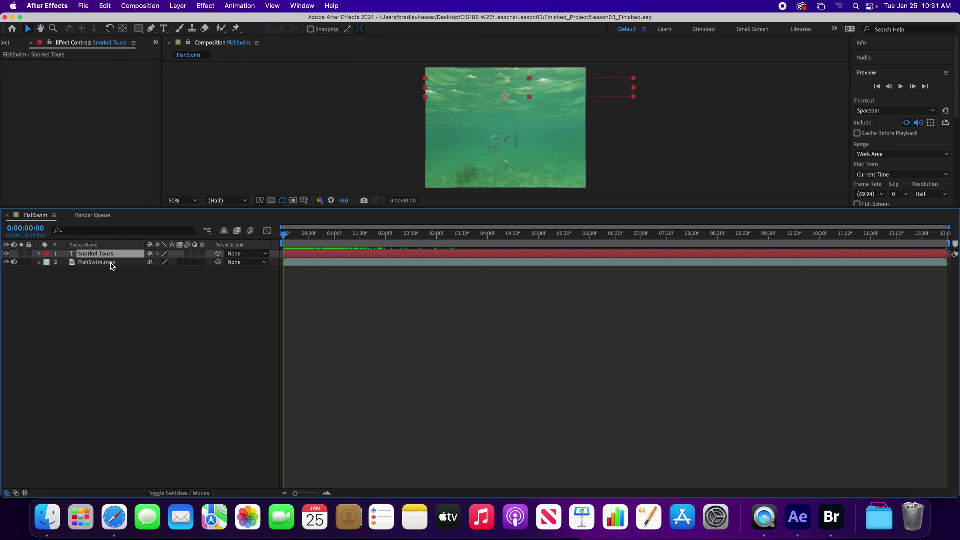
pyautogui.press('space')
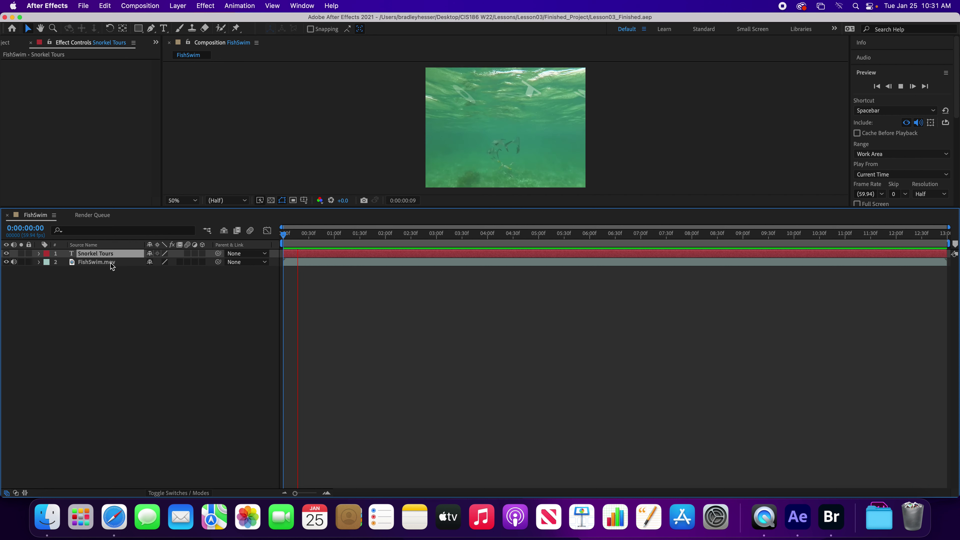
pyautogui.press('space')
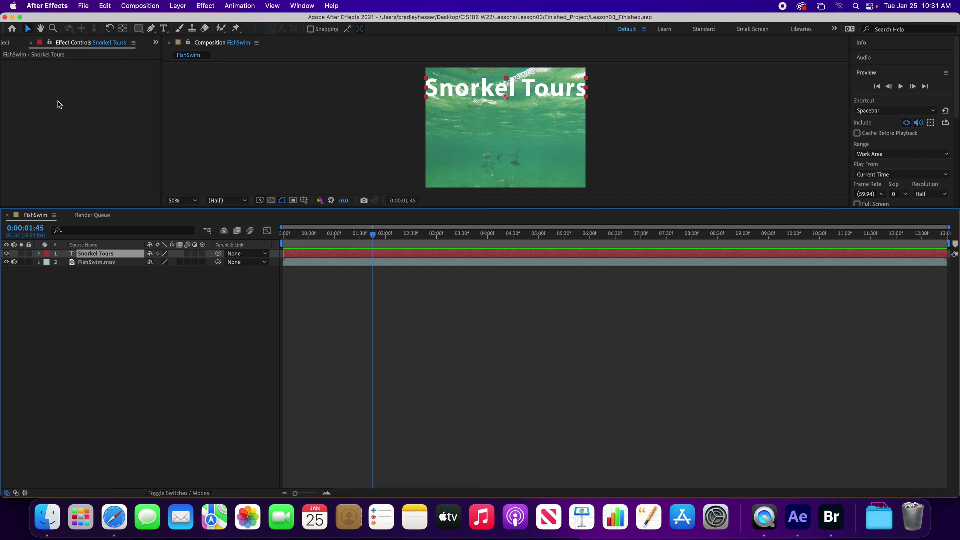
# - Import LOCATION.psd into the project as Composition - Retain Layer Sizes with Editable Layer Styles
pyautogui.click(10, 45)
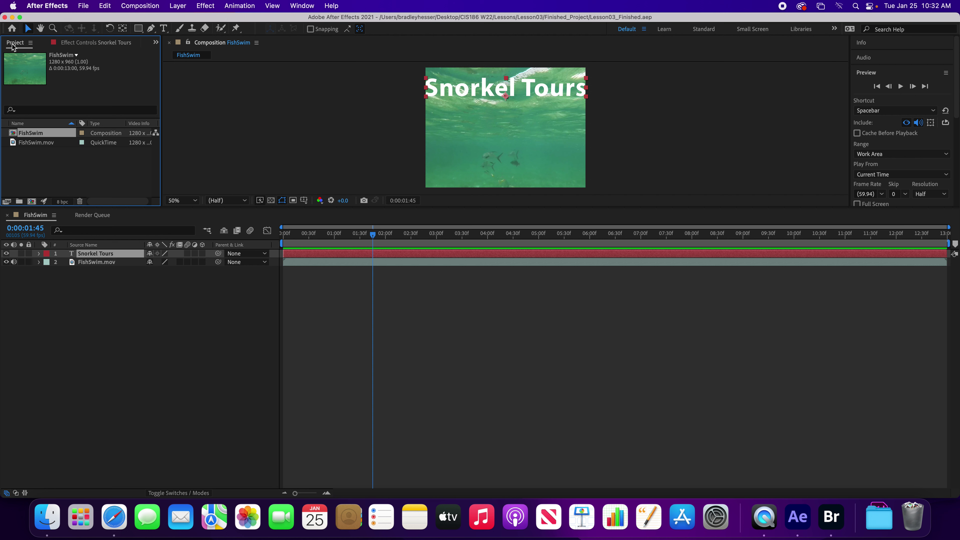
pyautogui.click(155, 43)
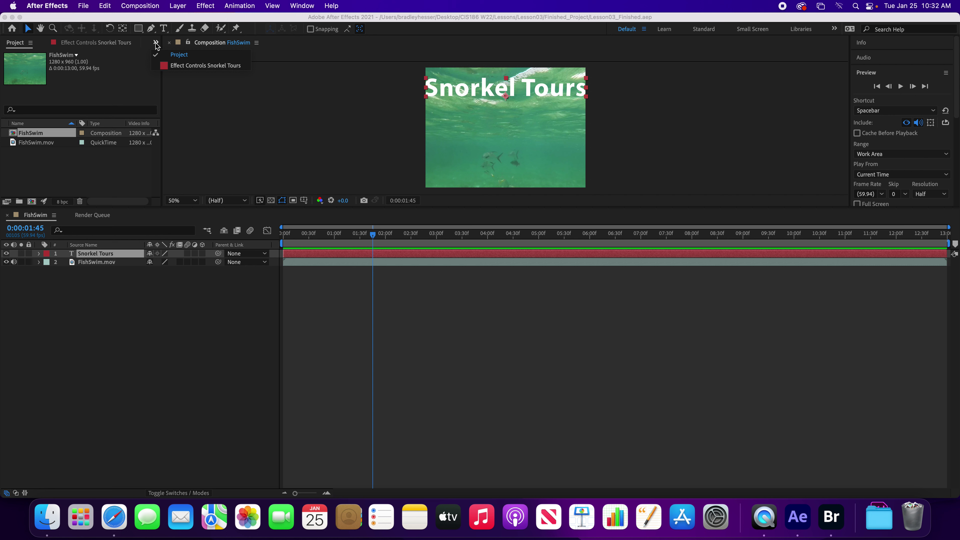
pyautogui.click(179, 55)
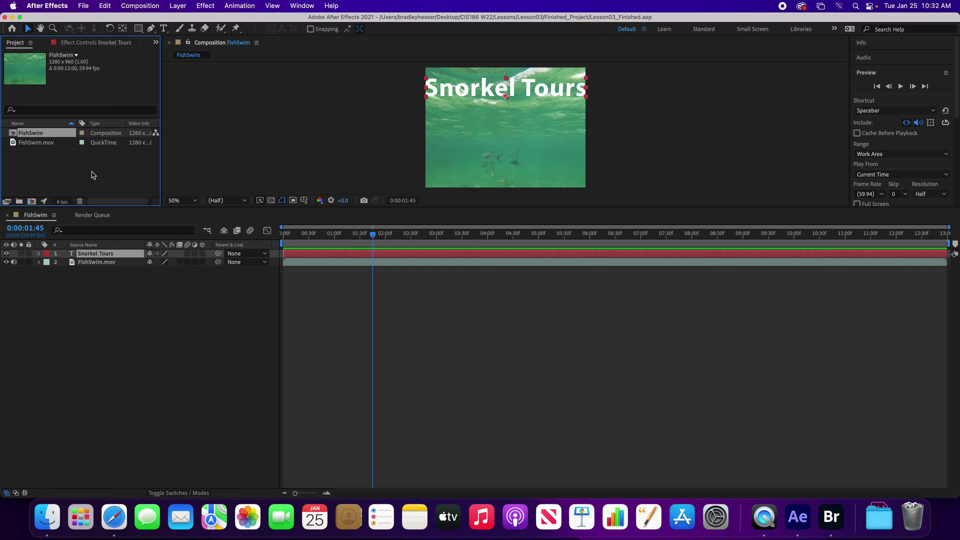
pyautogui.click(84, 182)
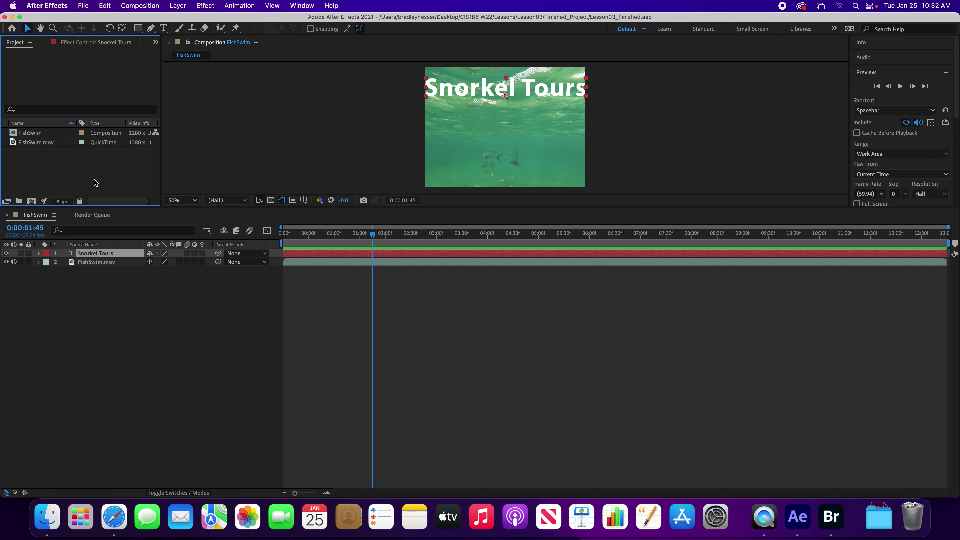
pyautogui.doubleClick(92, 177)
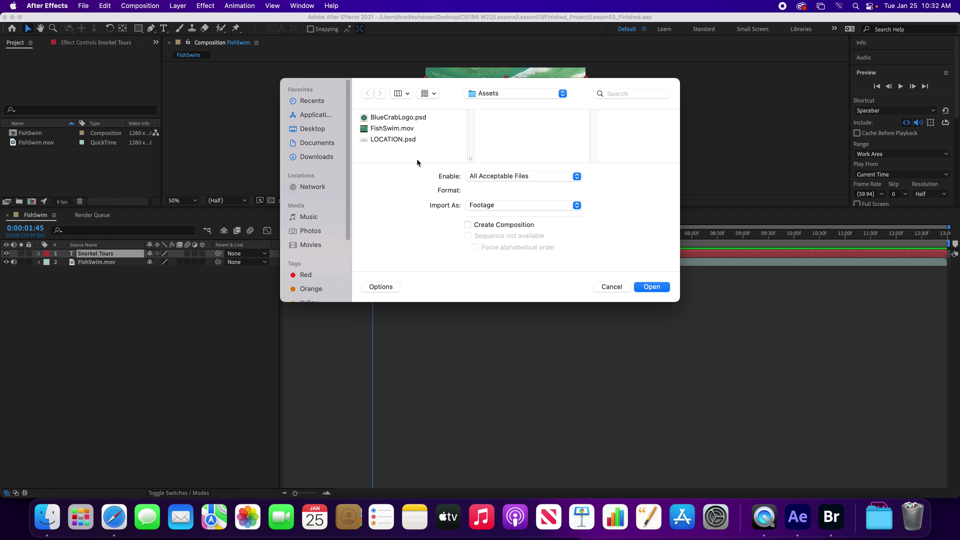
pyautogui.click(397, 139)
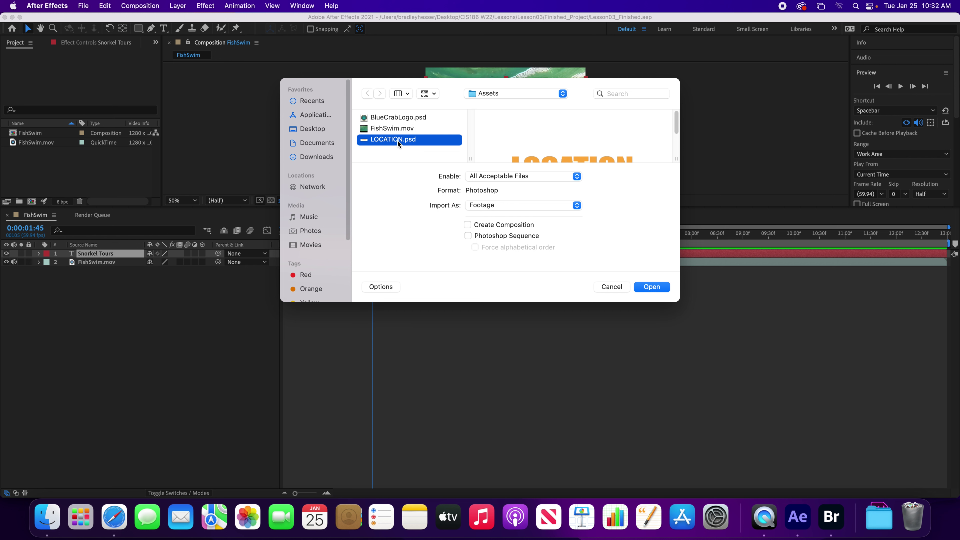
pyautogui.click(496, 204)
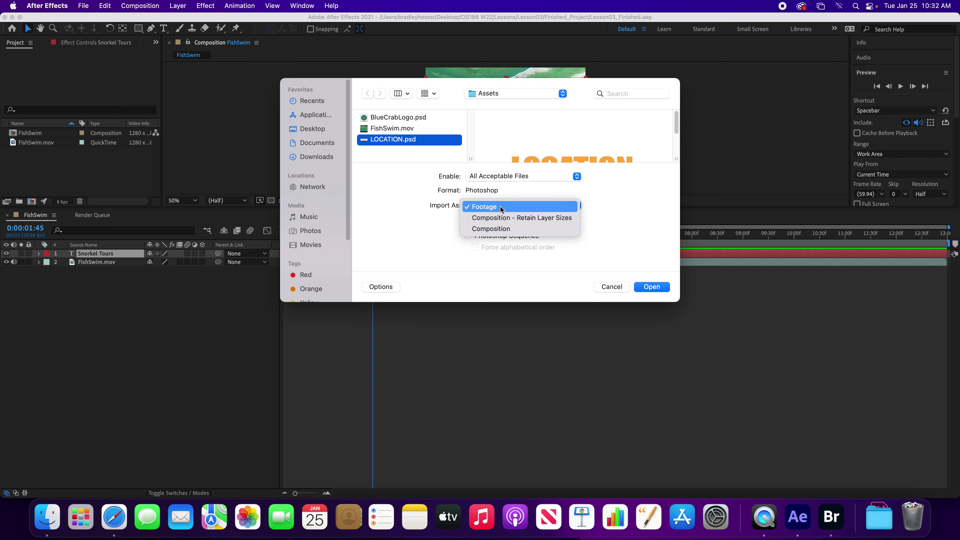
pyautogui.click(520, 218)
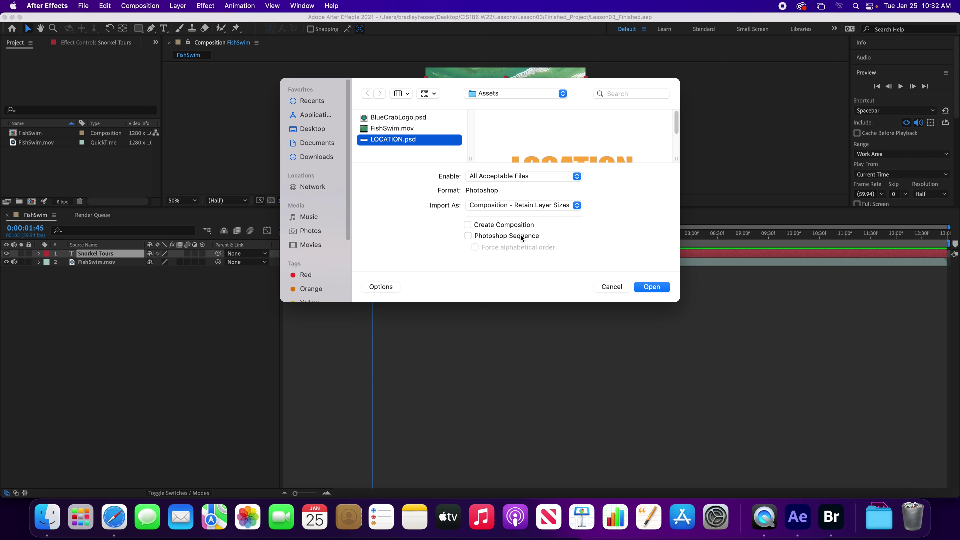
pyautogui.click(656, 288)
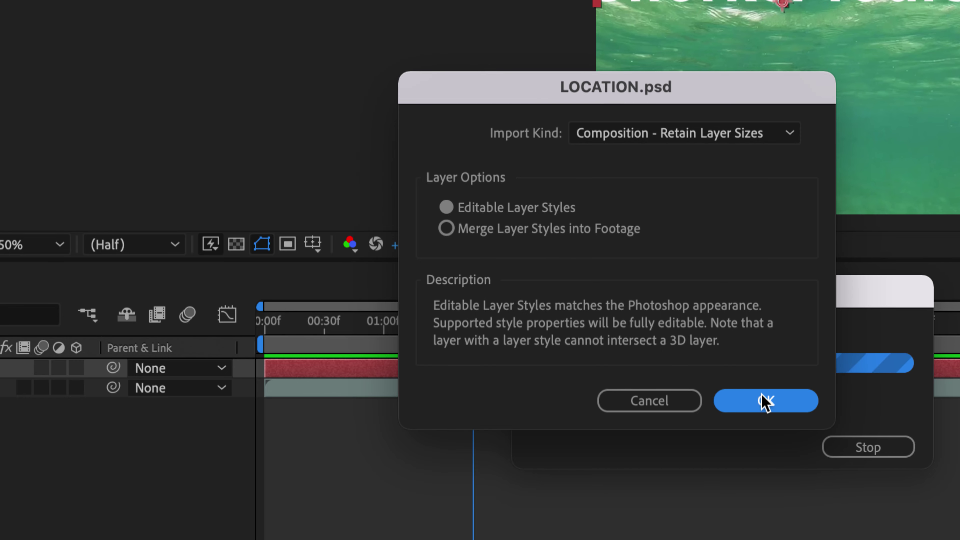
pyautogui.click(764, 402)
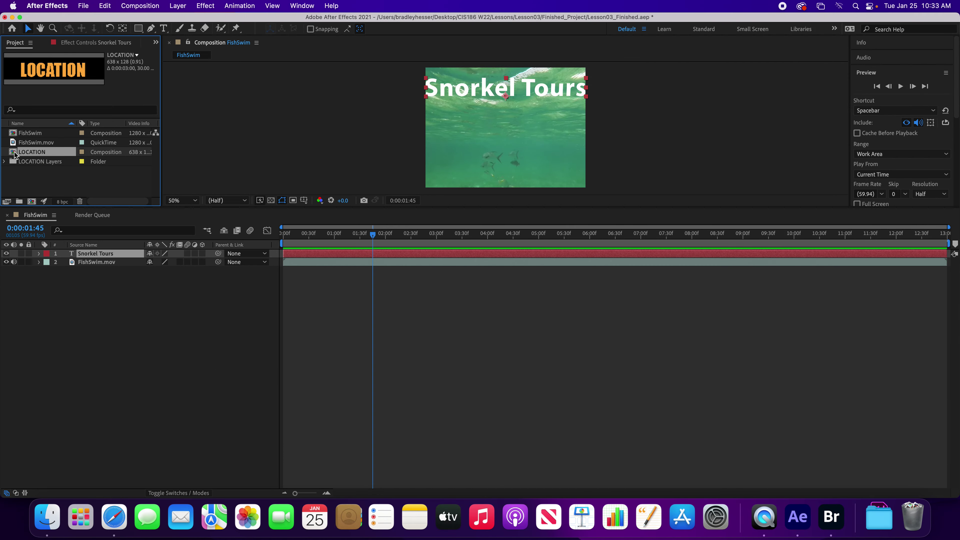
# - Check the contents of the LOCATION Layers folder and add the LOCATION composition to FishSwim as the uppermost layer
pyautogui.click(4, 162)
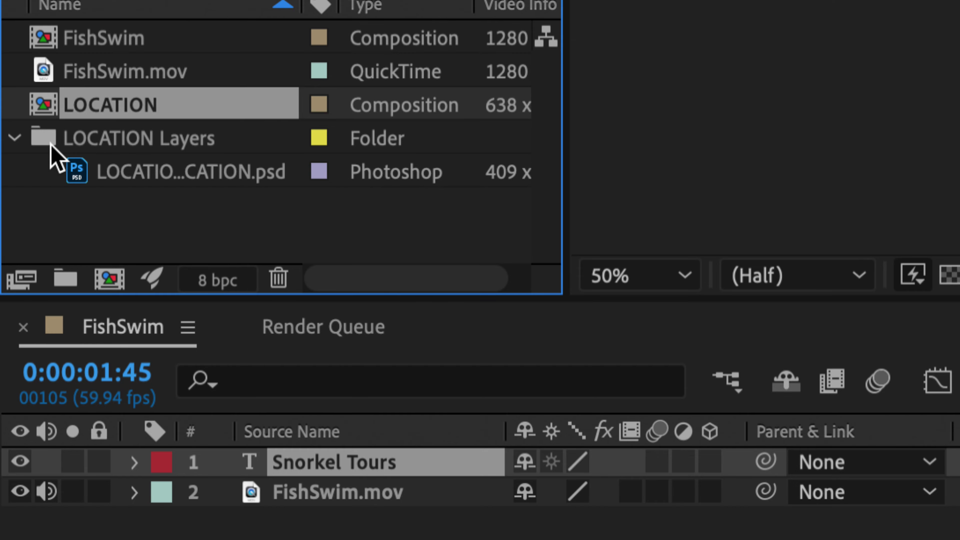
pyautogui.click(18, 140)
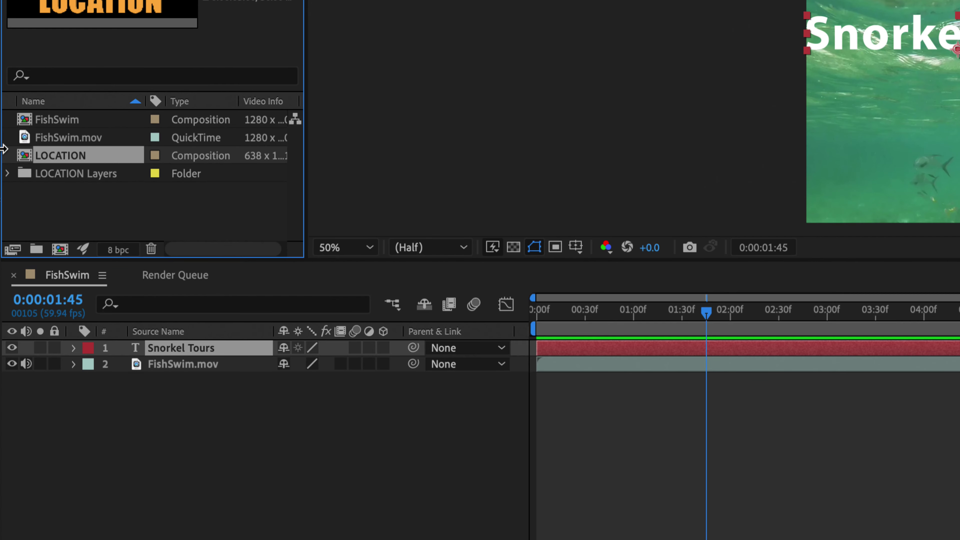
pyautogui.moveTo(32, 158); pyautogui.dragTo(134, 342)
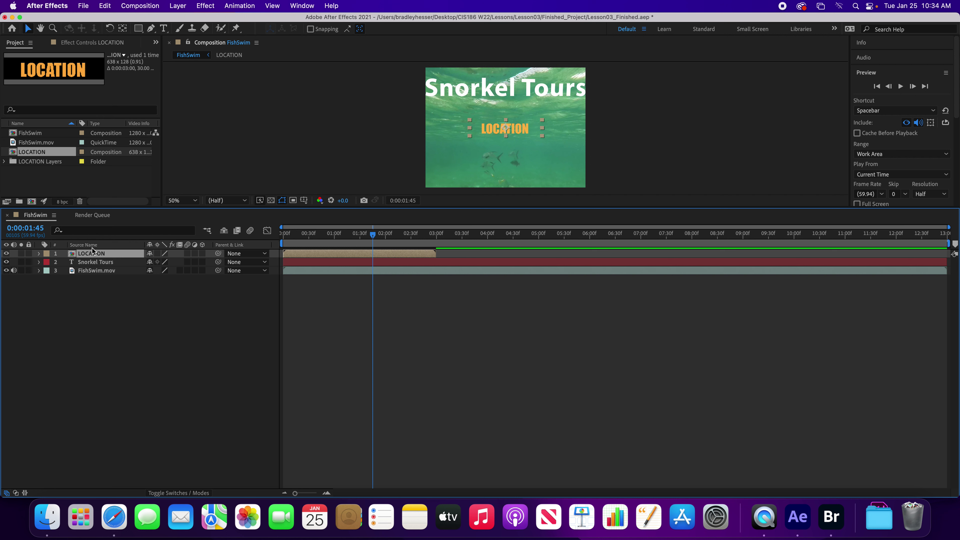
# - Open the nested LOCATION composition and convert its LOCATION layer to editable text
pyautogui.doubleClick(75, 254)
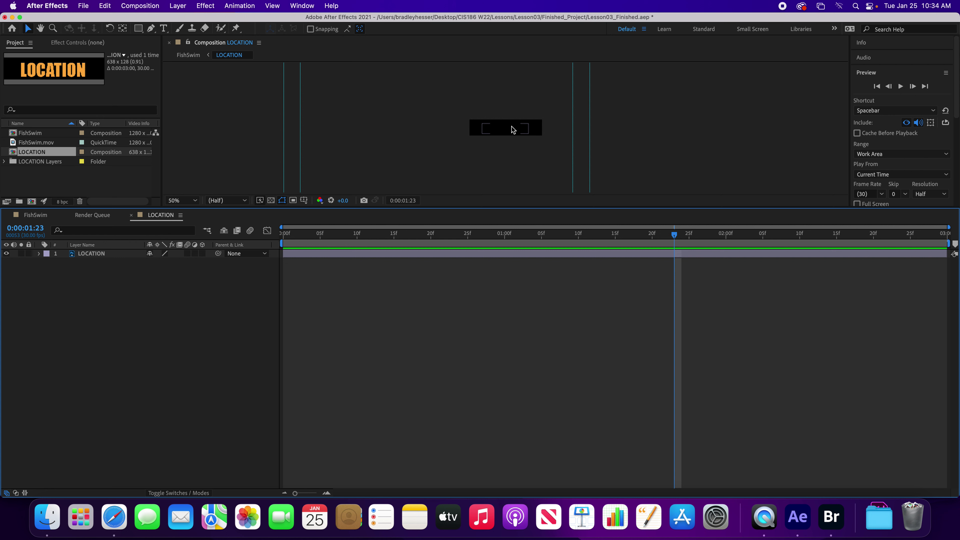
pyautogui.scroll(-3, 511, 127)
pyautogui.scroll(3, 510, 127)
pyautogui.scroll(4, 510, 130)
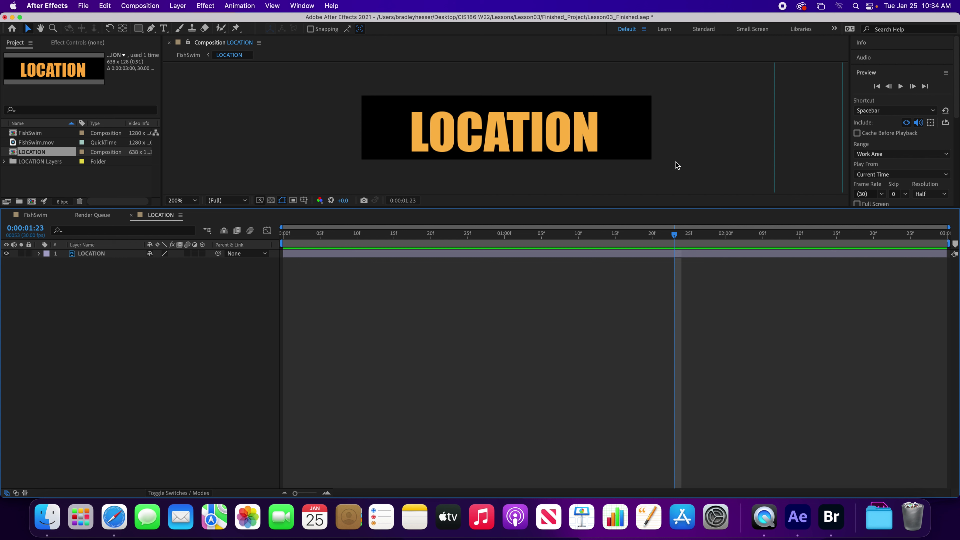
pyautogui.click(497, 142)
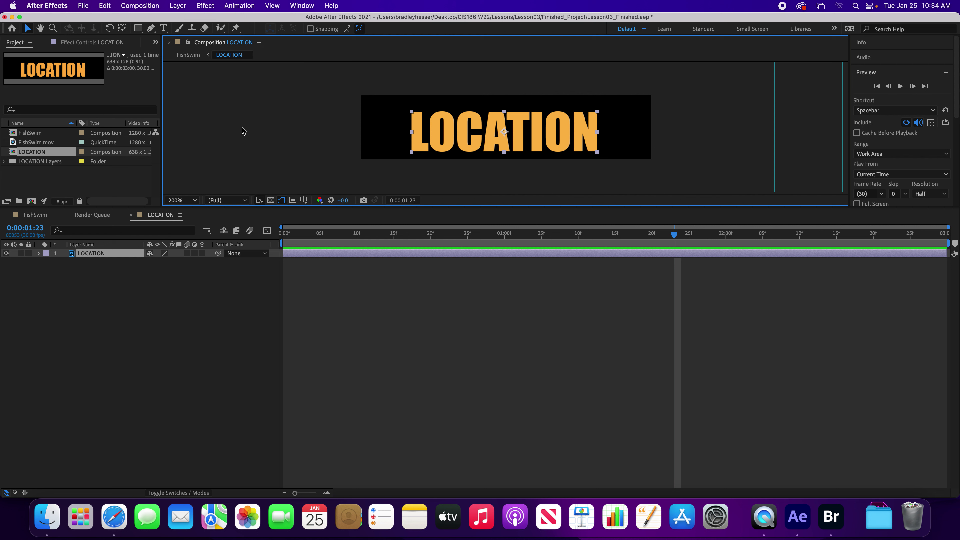
pyautogui.click(177, 6)
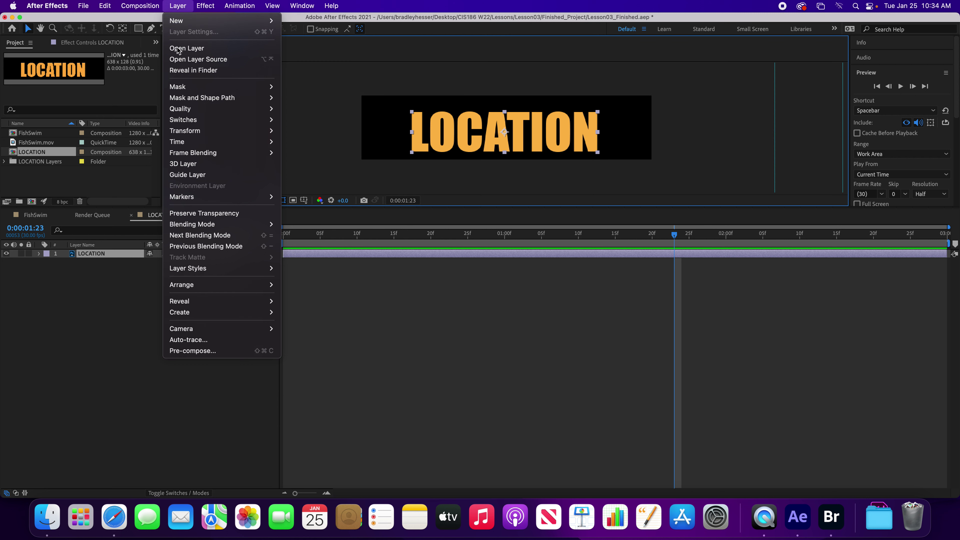
pyautogui.moveTo(198, 287)
pyautogui.moveTo(212, 314)
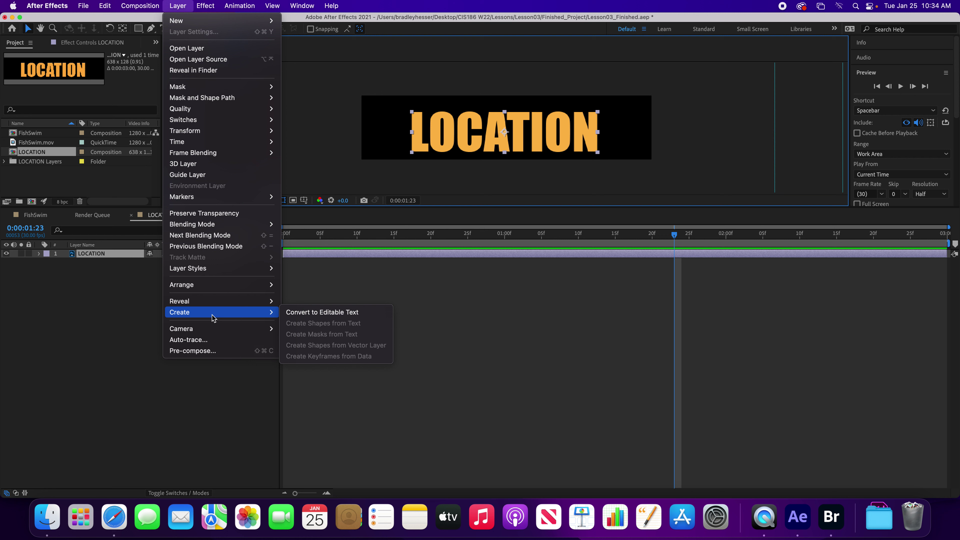
pyautogui.click(316, 312)
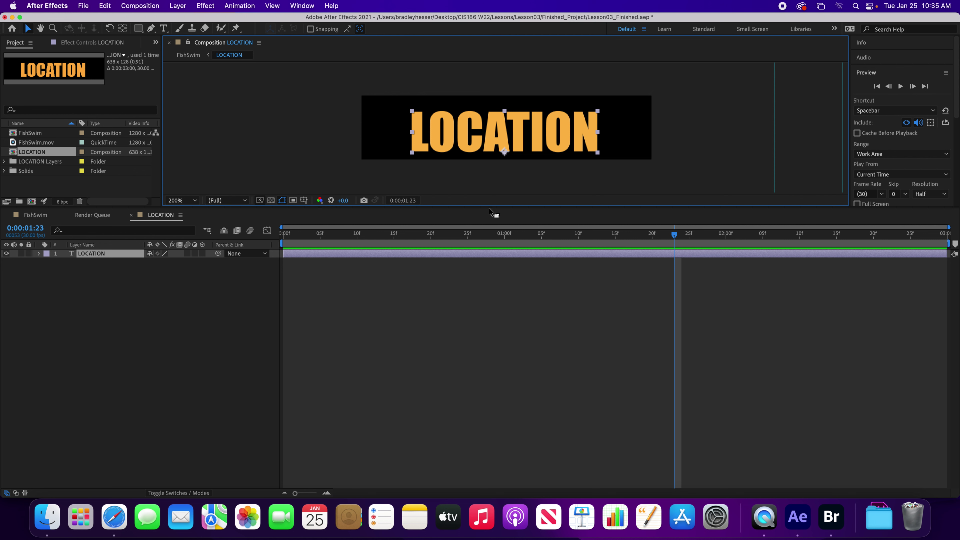
# - Enlarge the composition view, show the character settings and replace the LOCATION text with "Isla Mujeres"
pyautogui.moveTo(490, 207); pyautogui.dragTo(476, 360)
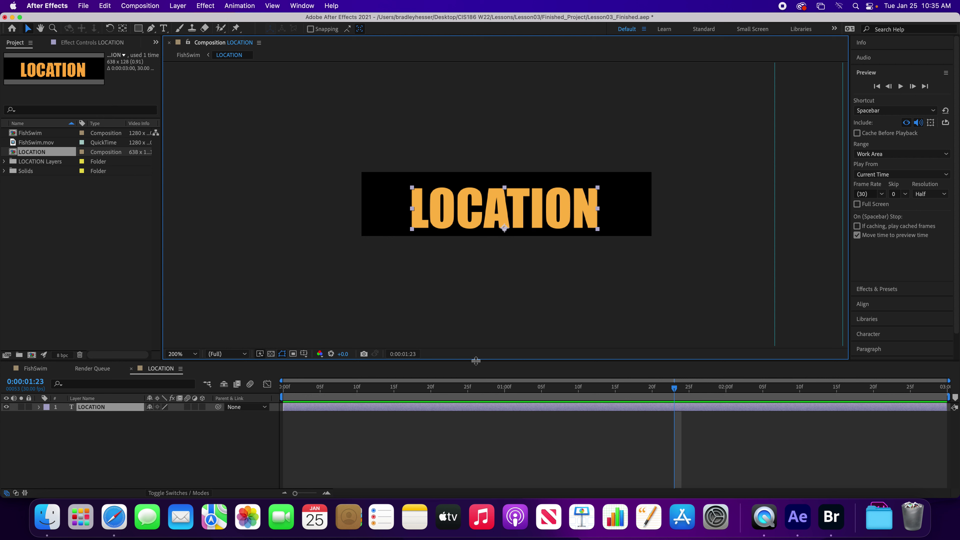
pyautogui.click(884, 334)
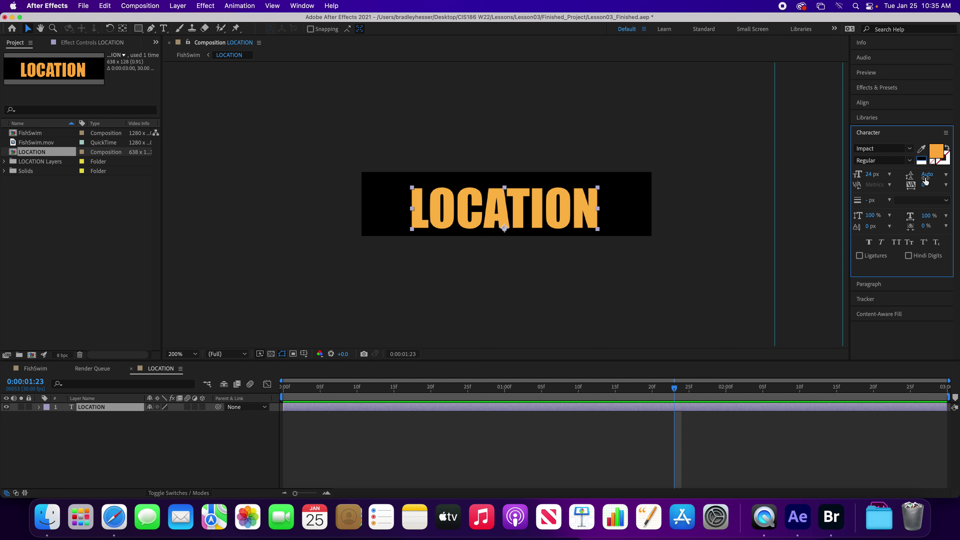
pyautogui.doubleClick(520, 206)
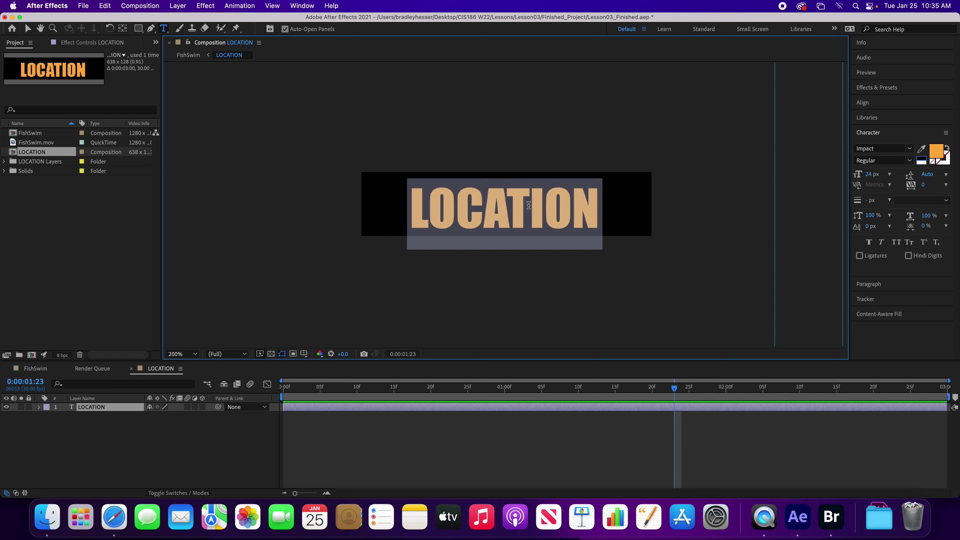
pyautogui.write('Is')
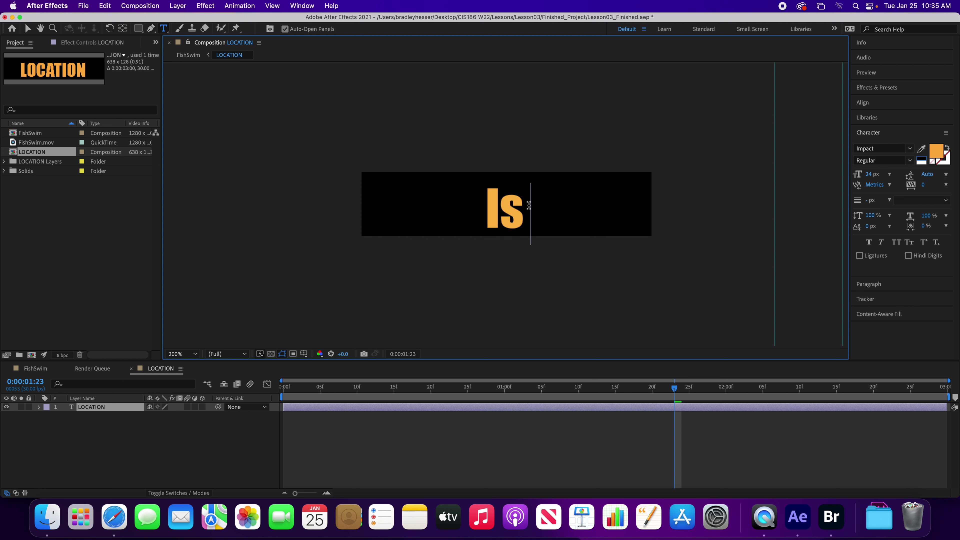
pyautogui.write('la M')
pyautogui.press('BackSpace')
pyautogui.press('BackSpace')
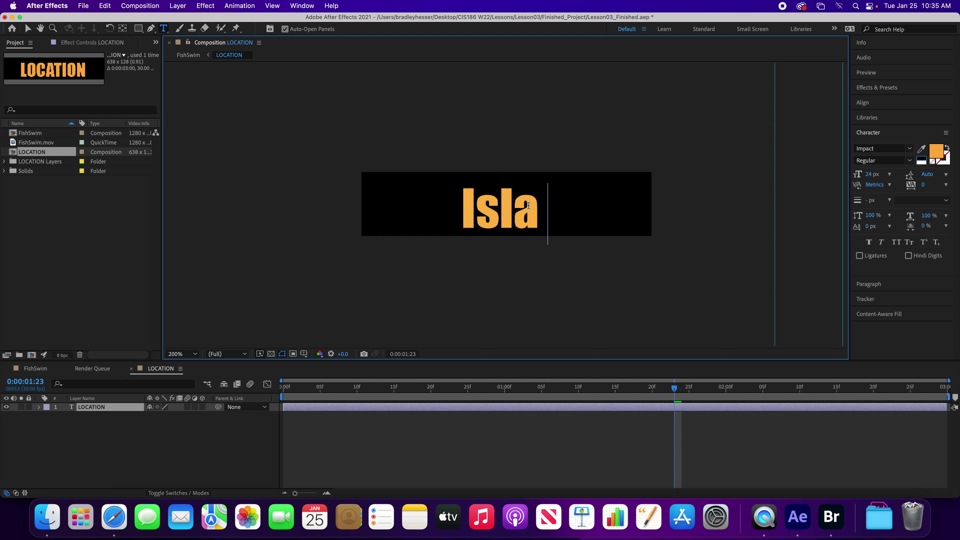
pyautogui.write('U')
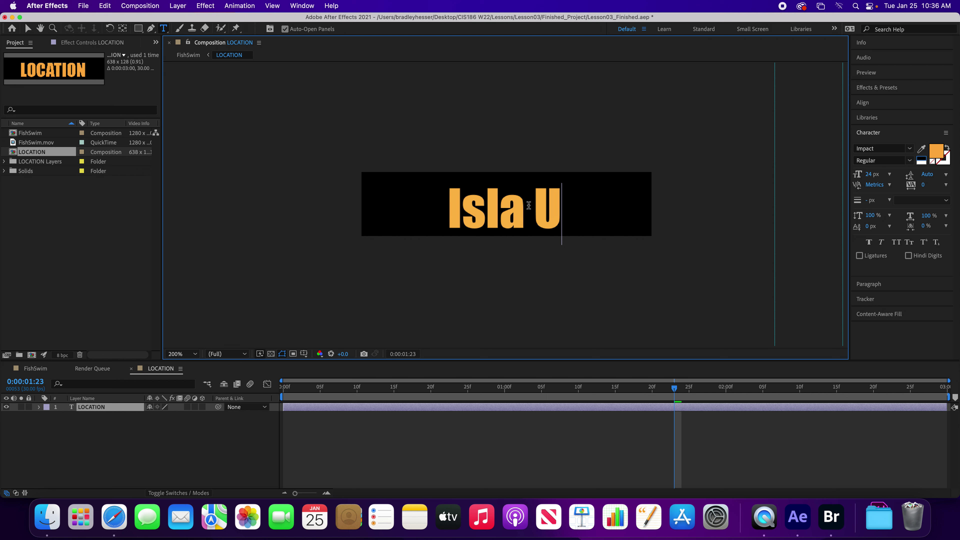
pyautogui.press('BackSpace')
pyautogui.write('M')
pyautogui.press('BackSpace')
pyautogui.write('ujer')
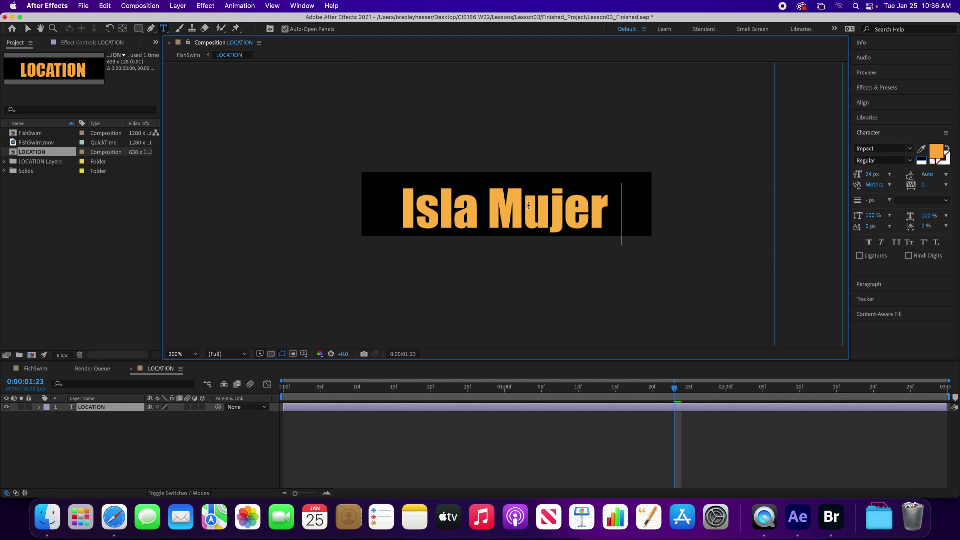
pyautogui.press('BackSpace')
pyautogui.write('es')
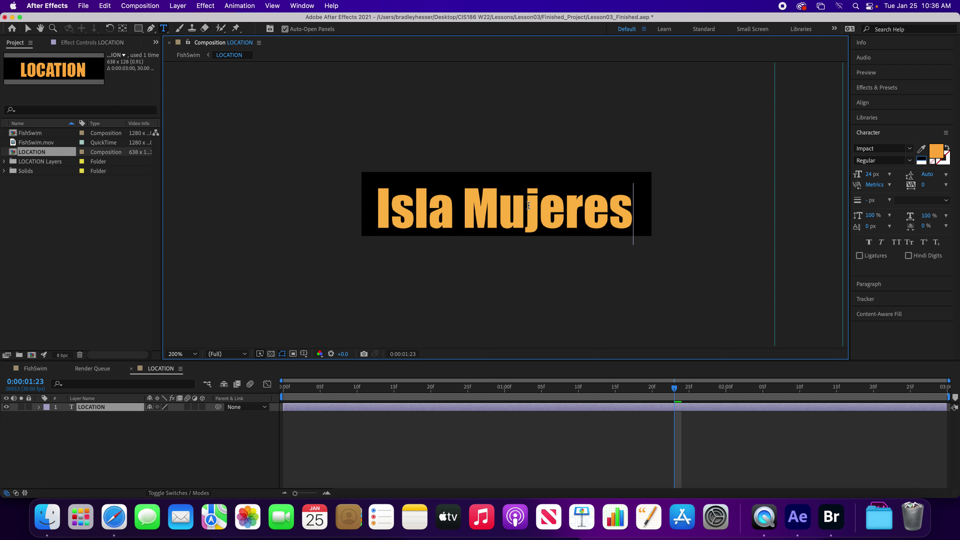
pyautogui.click(28, 28)
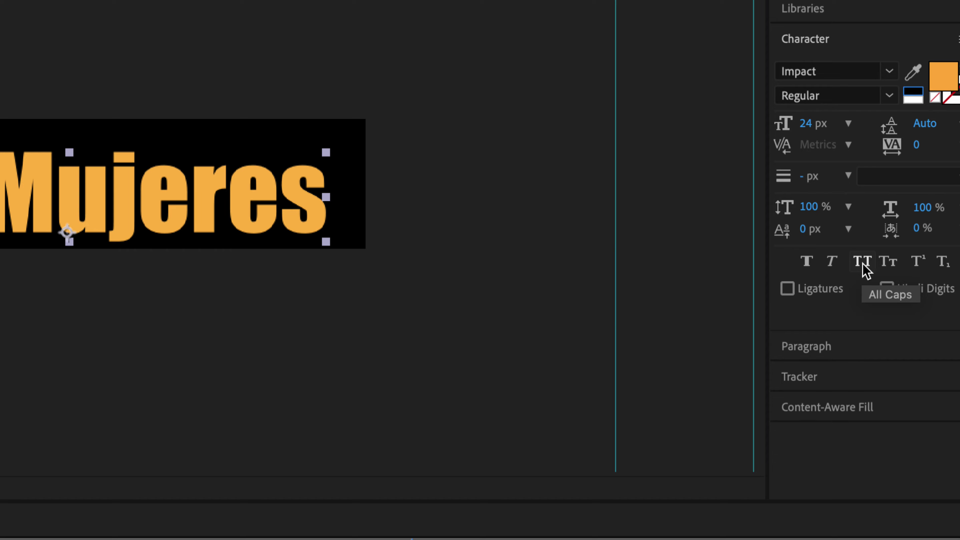
# - Apply All Caps to the Isla Mujeres text, toggling it off and on again to compare the lettering
pyautogui.click(863, 265)
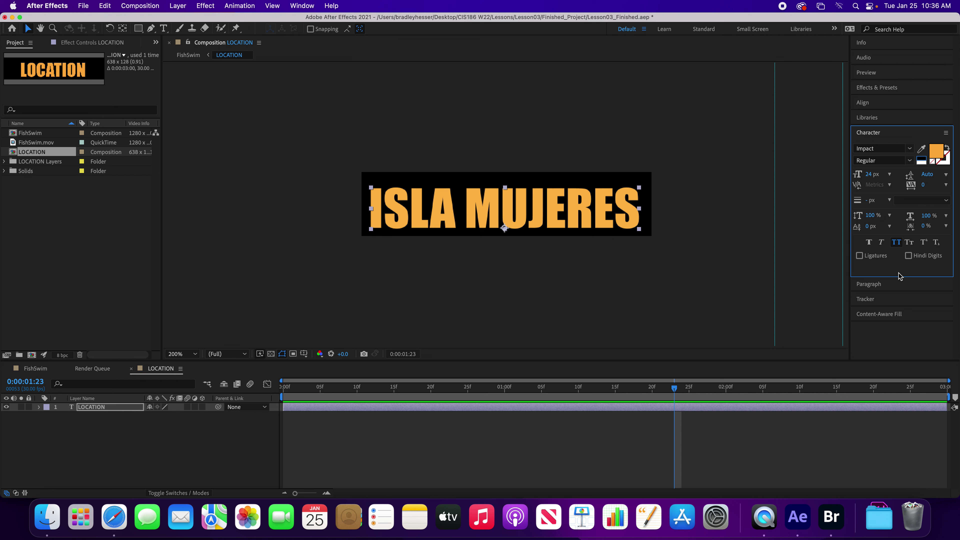
pyautogui.click(898, 244)
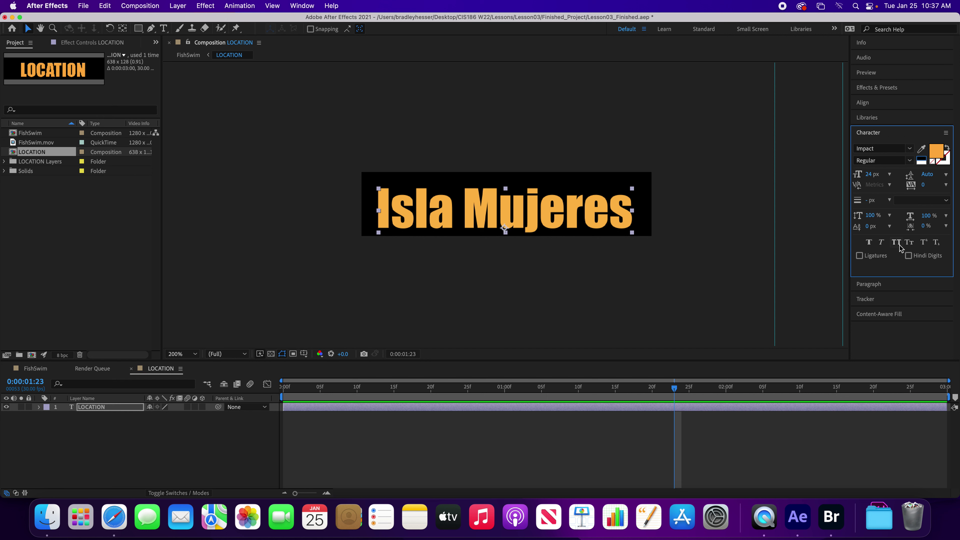
pyautogui.click(898, 244)
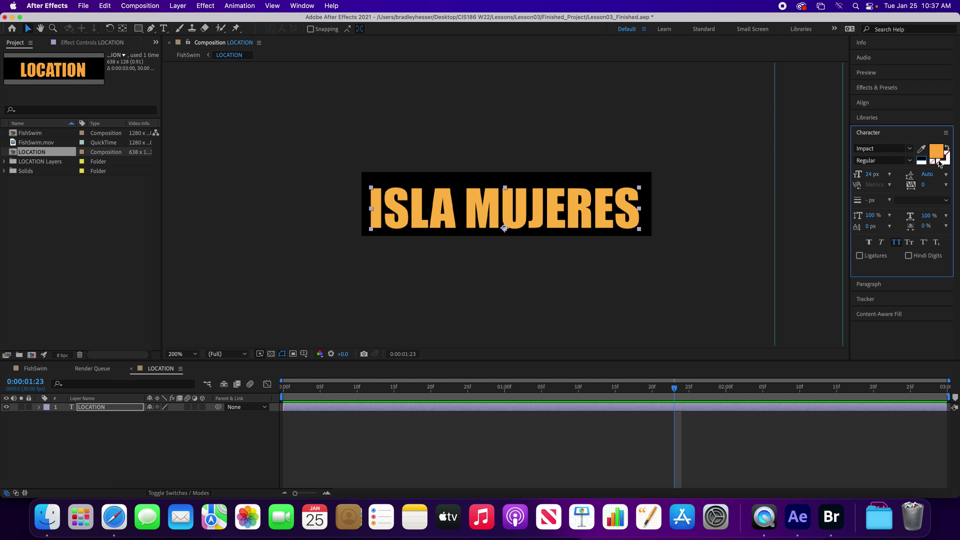
# - Set the ISLA MUJERES text's stroke color to dark teal 395E67 and open its red value for editing
pyautogui.click(946, 162)
pyautogui.click(943, 160)
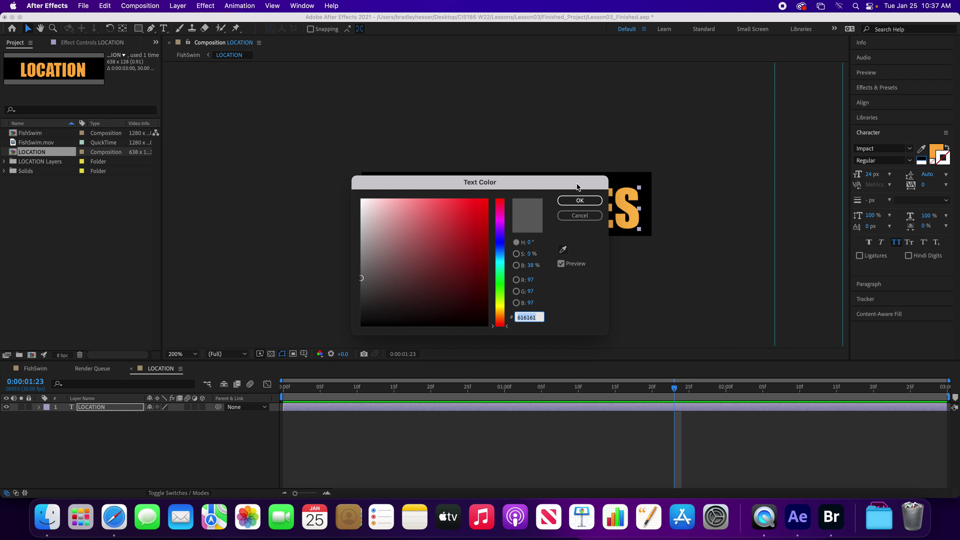
pyautogui.moveTo(577, 185); pyautogui.dragTo(410, 127)
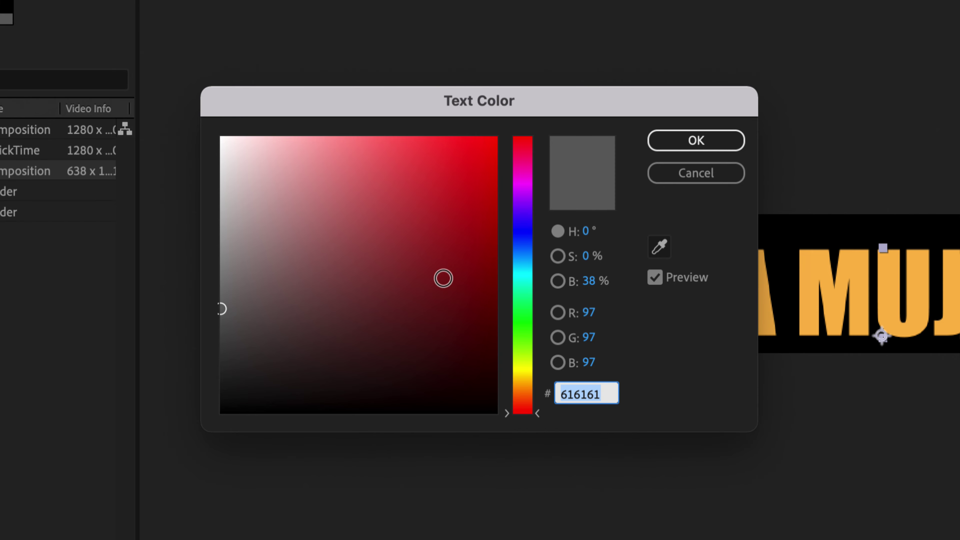
pyautogui.moveTo(539, 416); pyautogui.dragTo(535, 272)
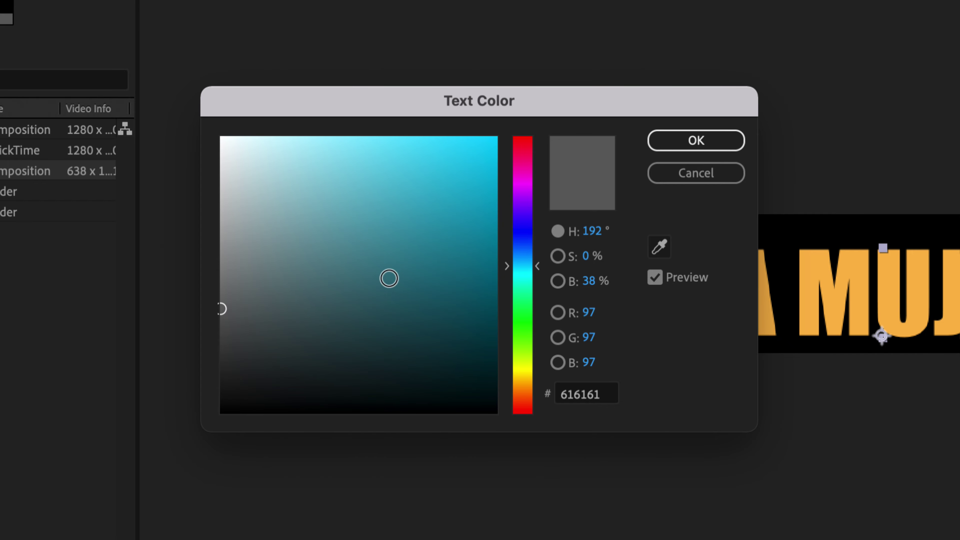
pyautogui.moveTo(229, 311)
pyautogui.mouseDown()
pyautogui.moveTo(221, 302)
pyautogui.moveTo(480, 315)
pyautogui.moveTo(249, 336)
pyautogui.moveTo(473, 326)
pyautogui.moveTo(264, 336)
pyautogui.moveTo(278, 191)
pyautogui.moveTo(264, 330)
pyautogui.moveTo(232, 155)
pyautogui.moveTo(223, 319)
pyautogui.moveTo(344, 301)
pyautogui.mouseUp()
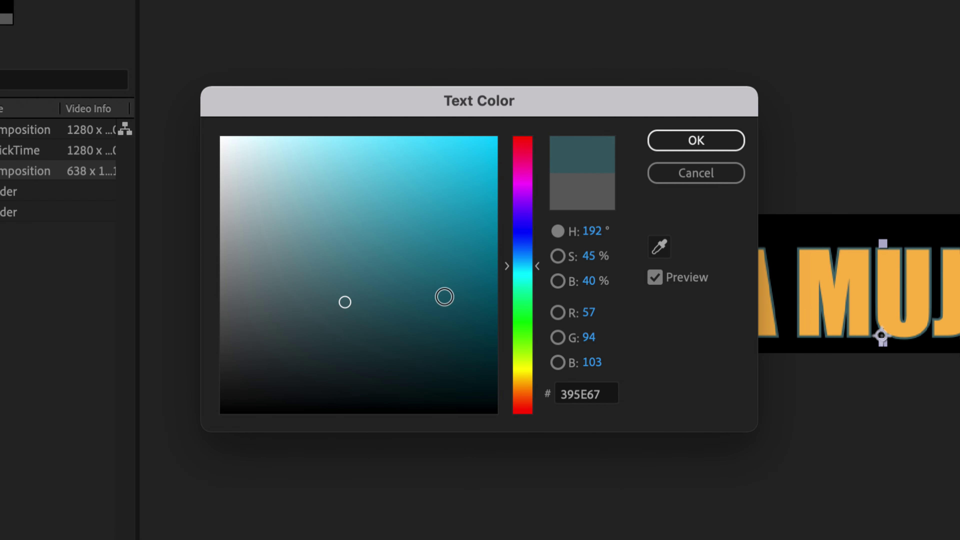
pyautogui.click(595, 314)
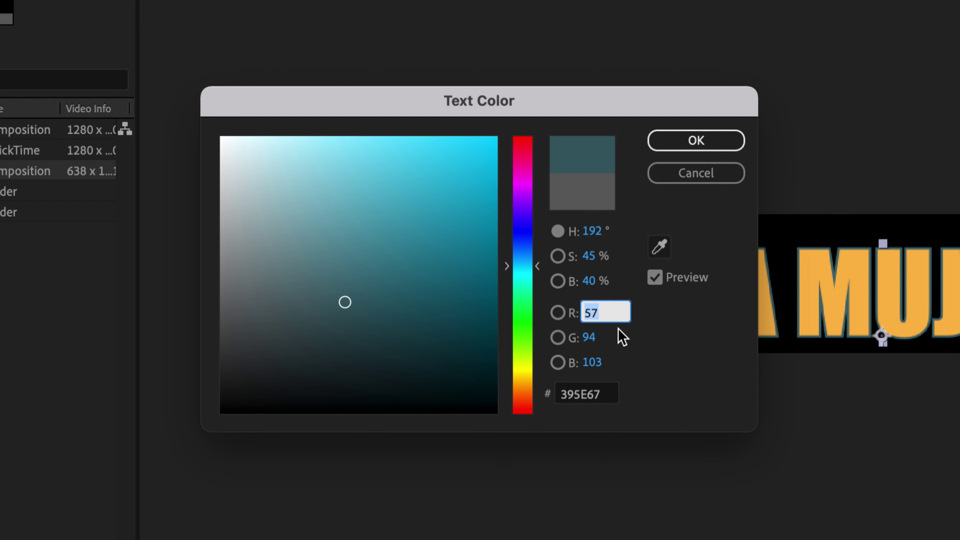
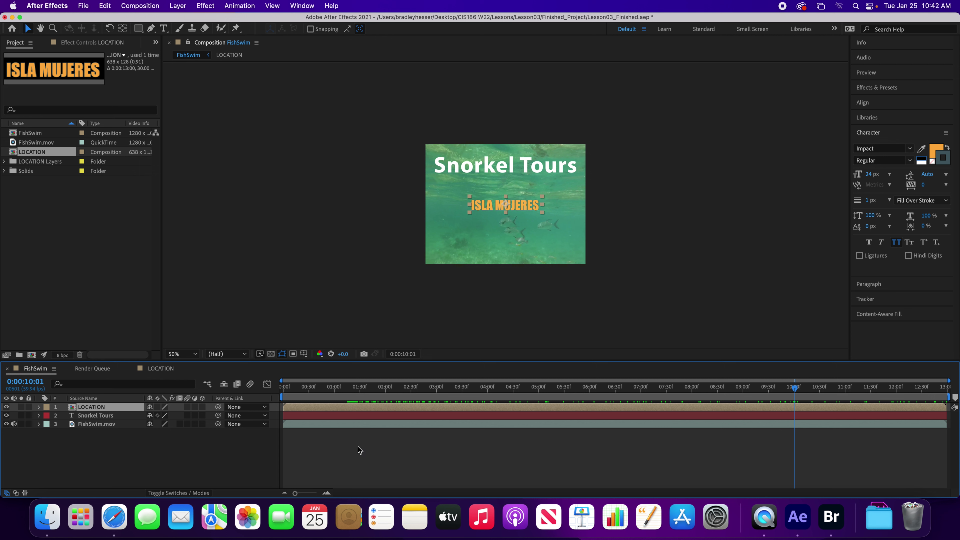
# - Preview the FishSwim composition with the place name, then set the current time to 0:00:05:00
pyautogui.press('space')
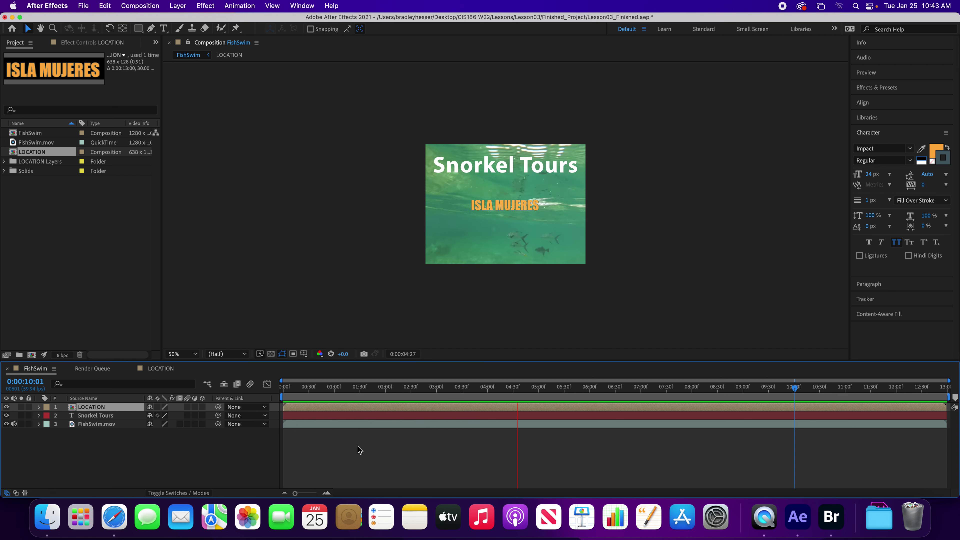
pyautogui.press('space')
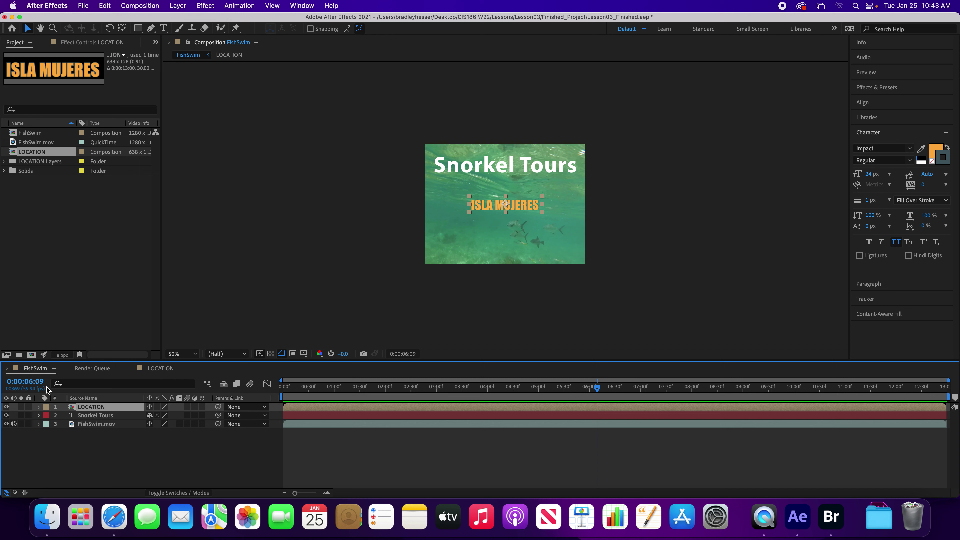
pyautogui.click(39, 385)
pyautogui.write('500')
pyautogui.press('Return')
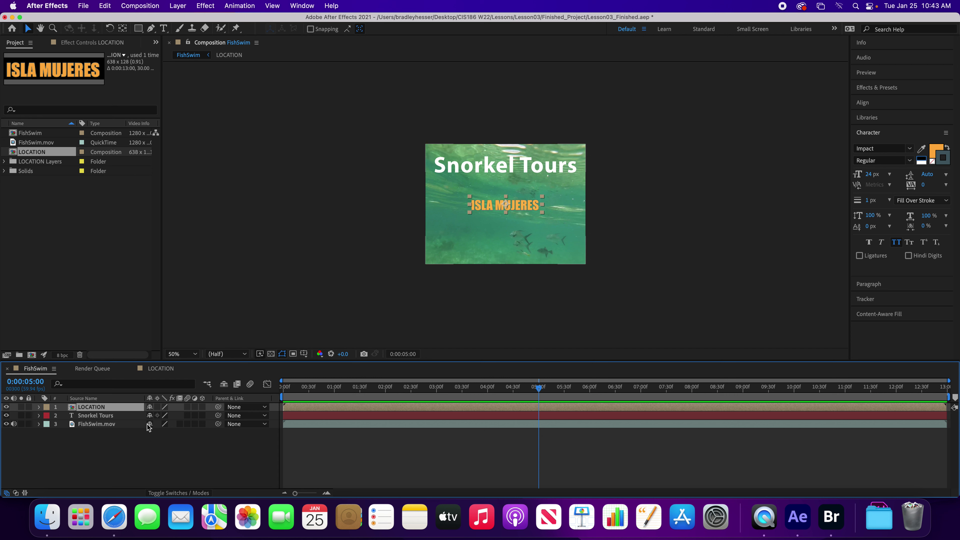
# - Check the Snorkel Tours layer's keyframes against the current time, then collapse them and select the LOCATION layer
pyautogui.click(102, 415)
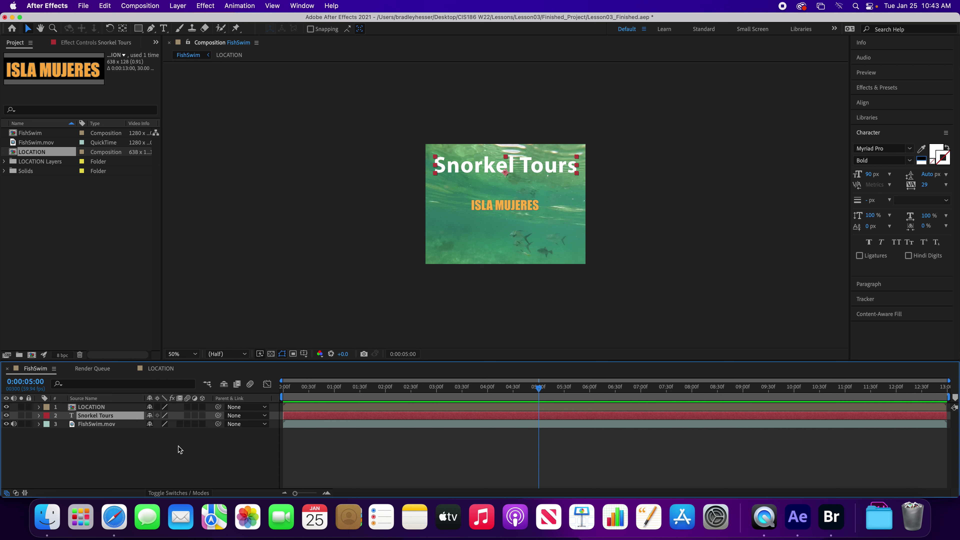
pyautogui.press('u')
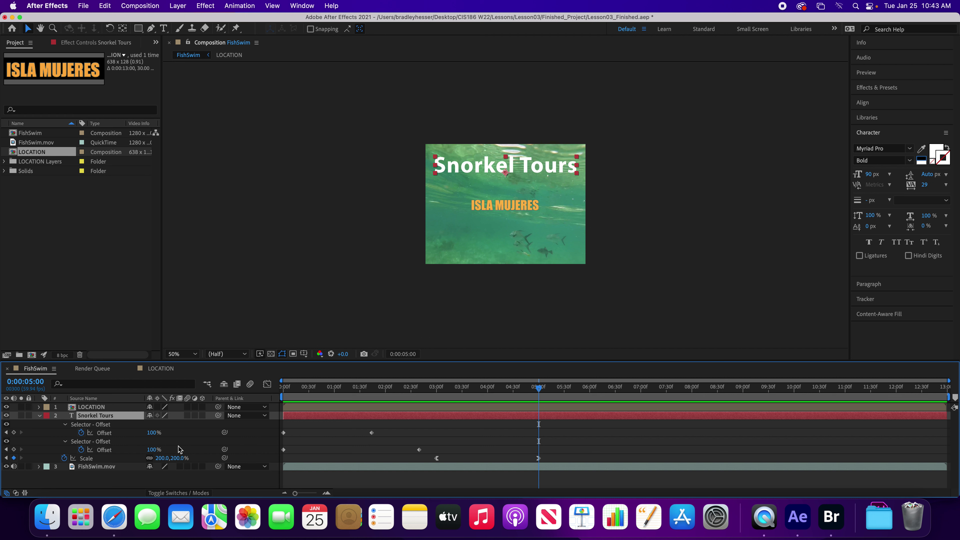
pyautogui.click(99, 408)
pyautogui.click(40, 416)
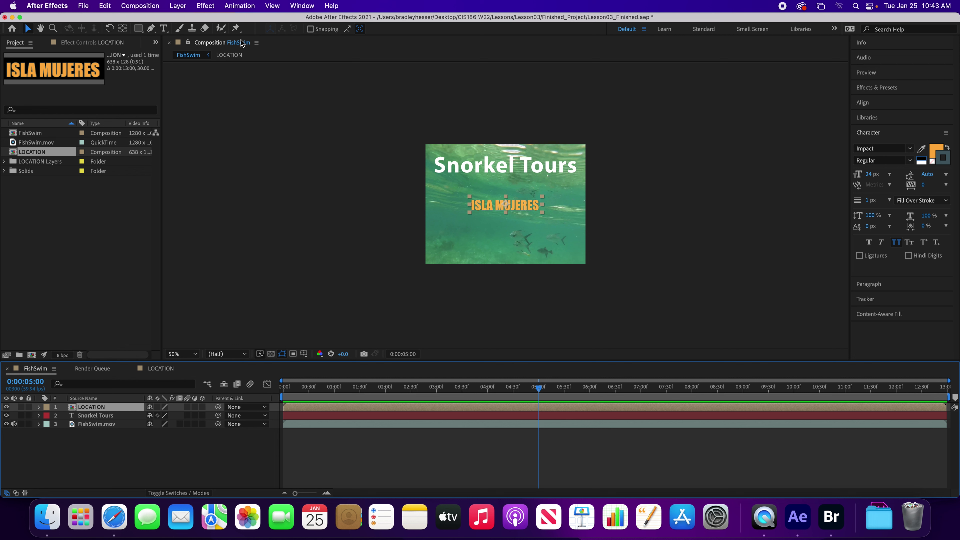
# - Browse the animation presets in Bridge and apply Raining Characters In from Text > Animate In to the LOCATION layer, then close Bridge
pyautogui.click(240, 5)
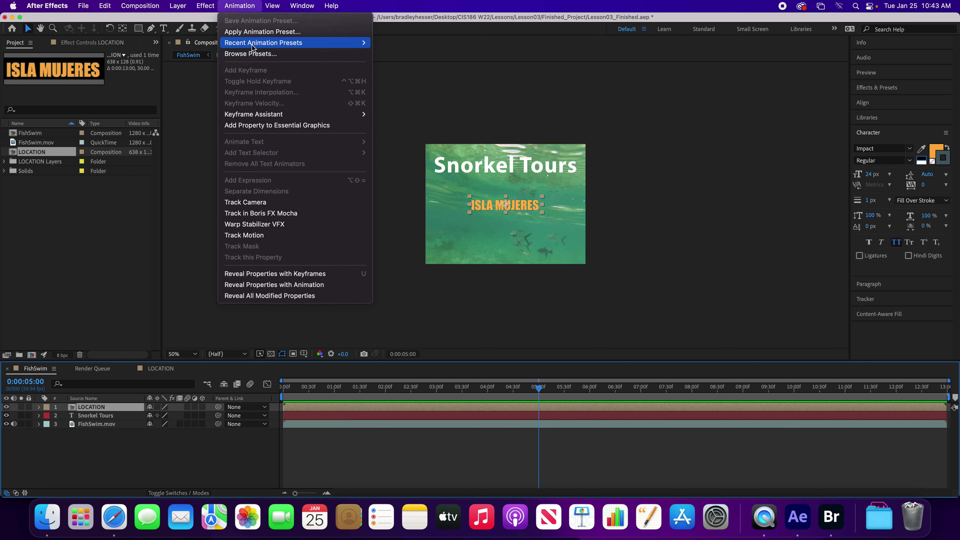
pyautogui.click(255, 54)
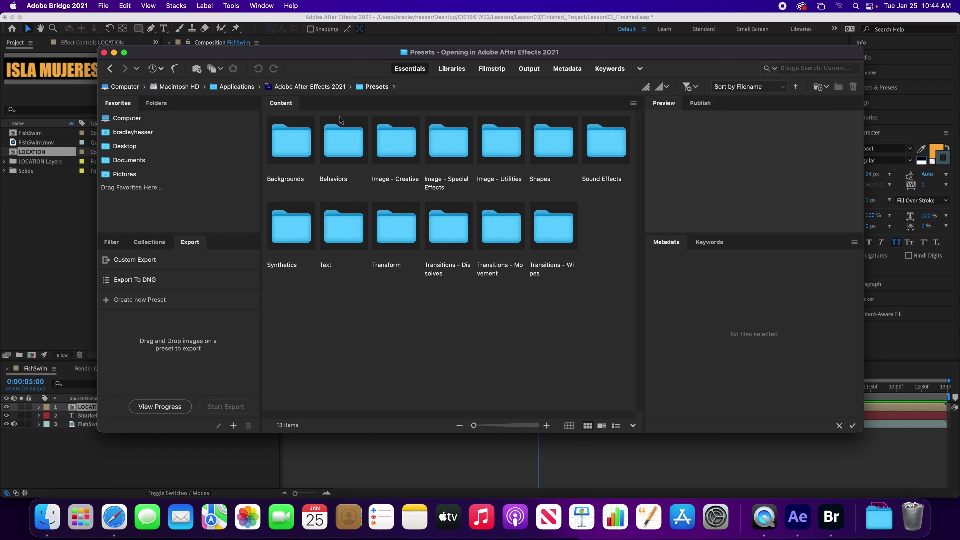
pyautogui.doubleClick(344, 229)
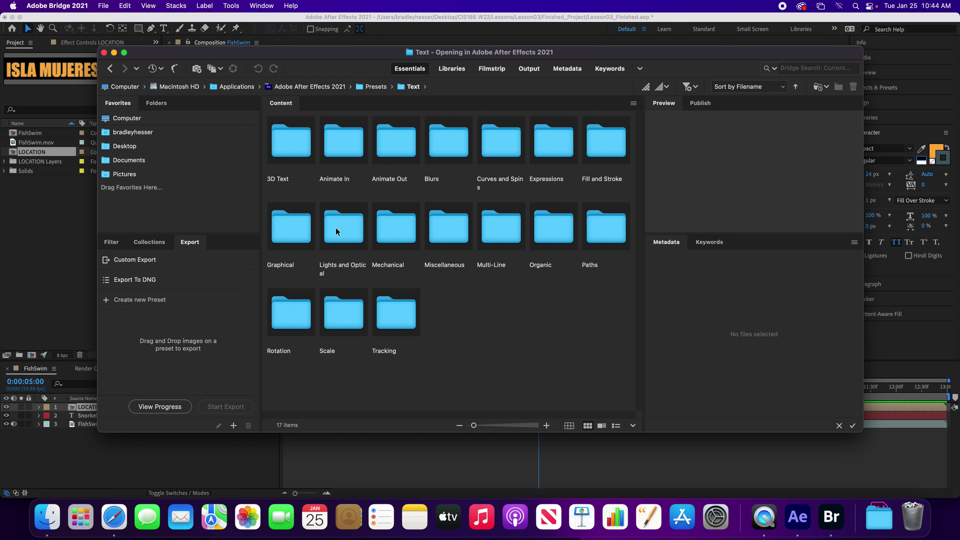
pyautogui.doubleClick(341, 151)
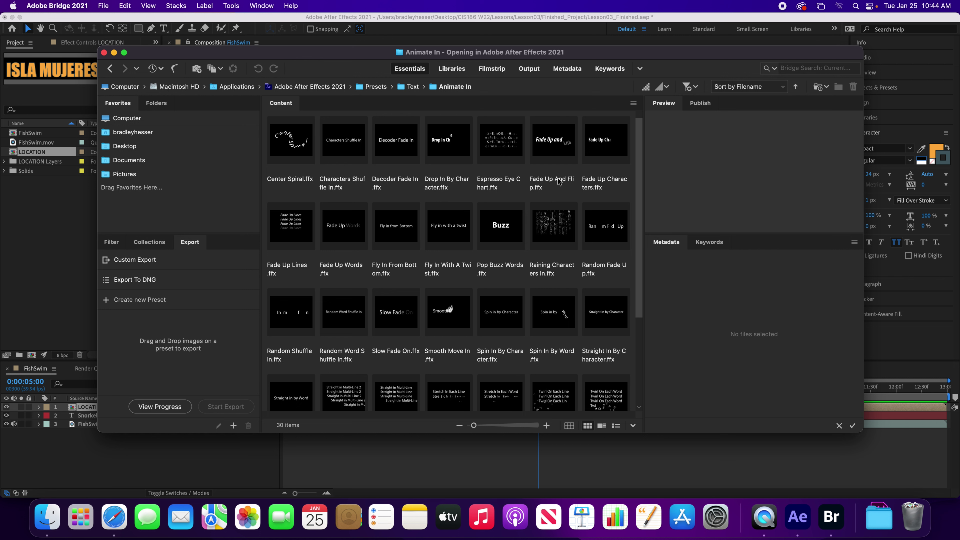
pyautogui.click(552, 231)
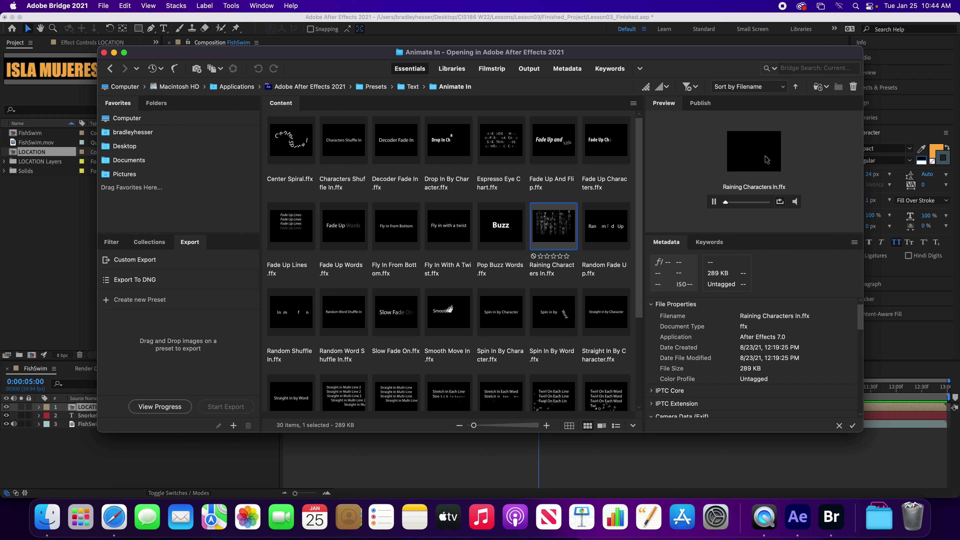
pyautogui.rightClick(553, 227)
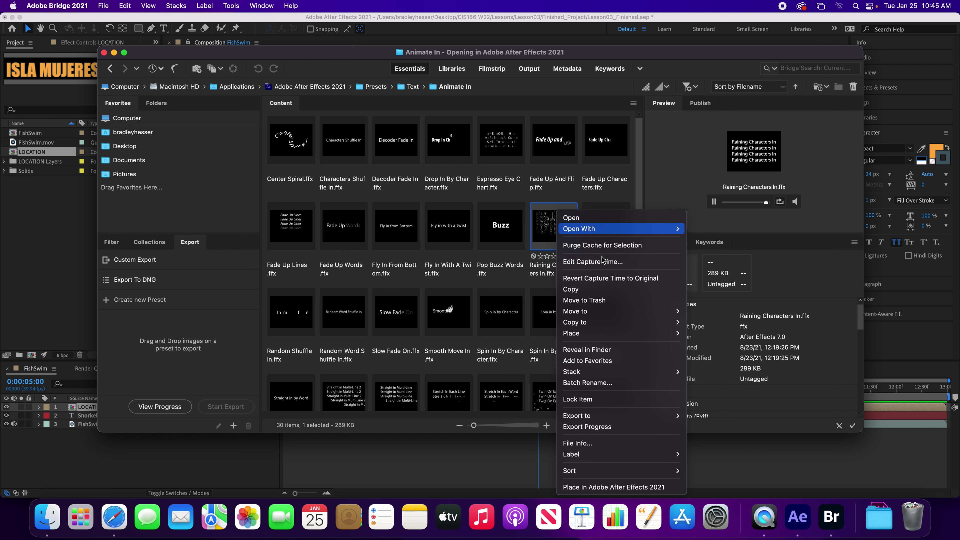
pyautogui.click(631, 488)
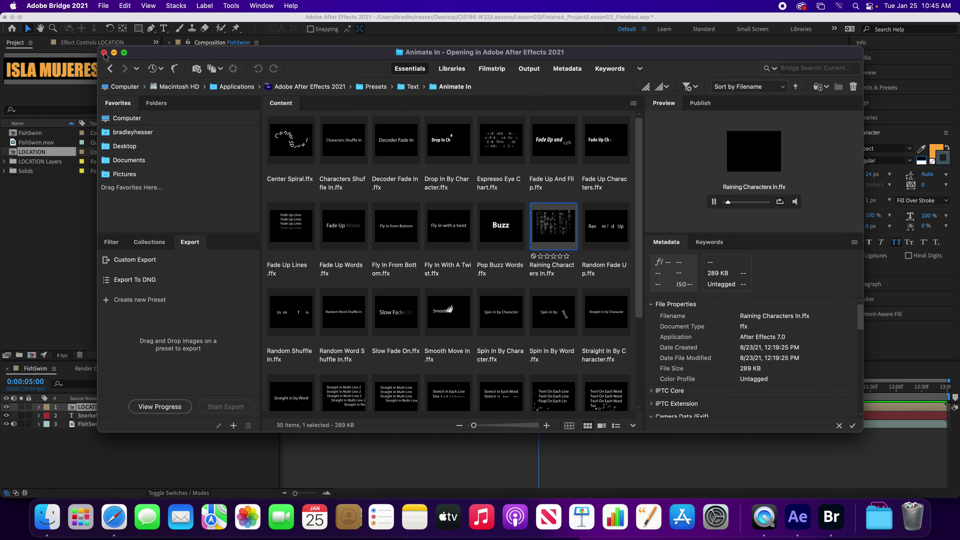
pyautogui.click(104, 53)
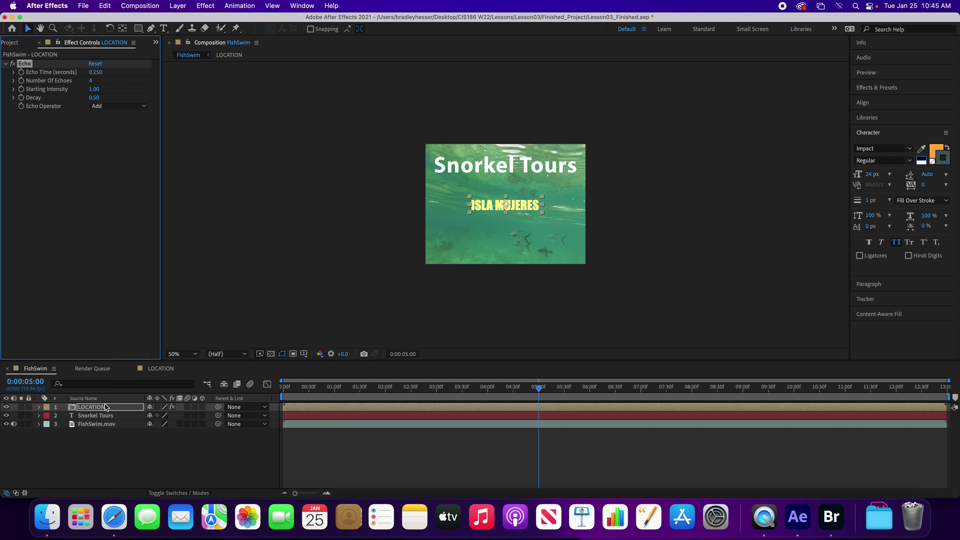
# - Preview the FishSwim composition from 5 seconds, then return the current time to 0:00:05:00
pyautogui.press('space')
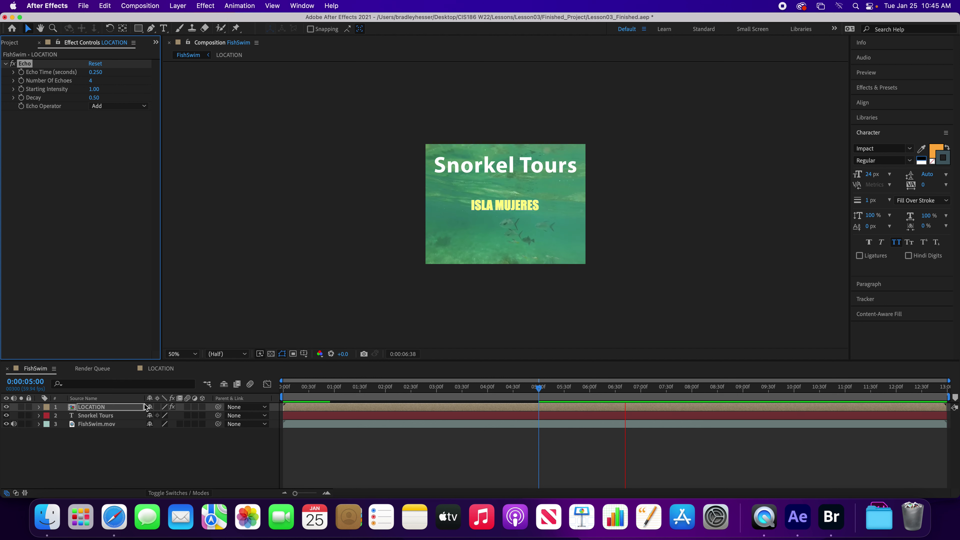
pyautogui.press('space')
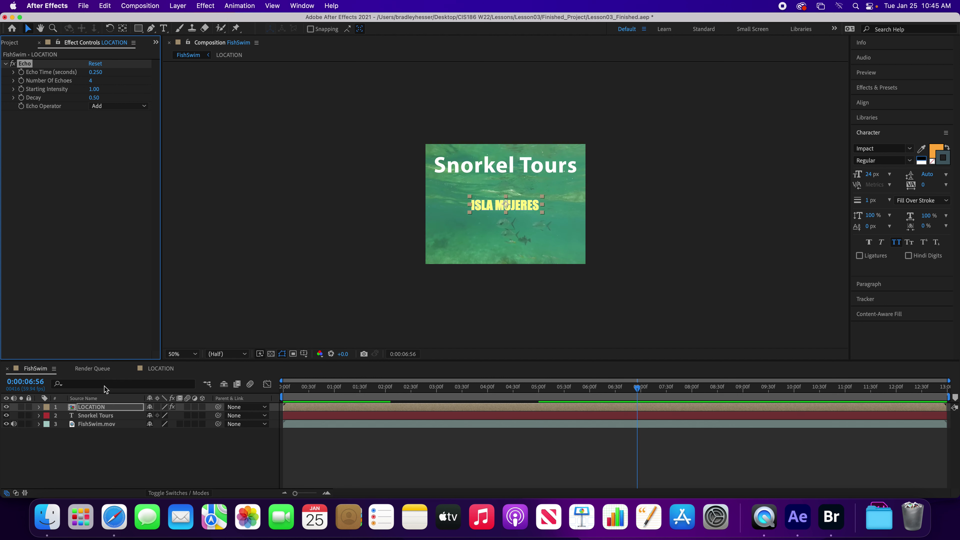
pyautogui.click(40, 383)
pyautogui.write('500')
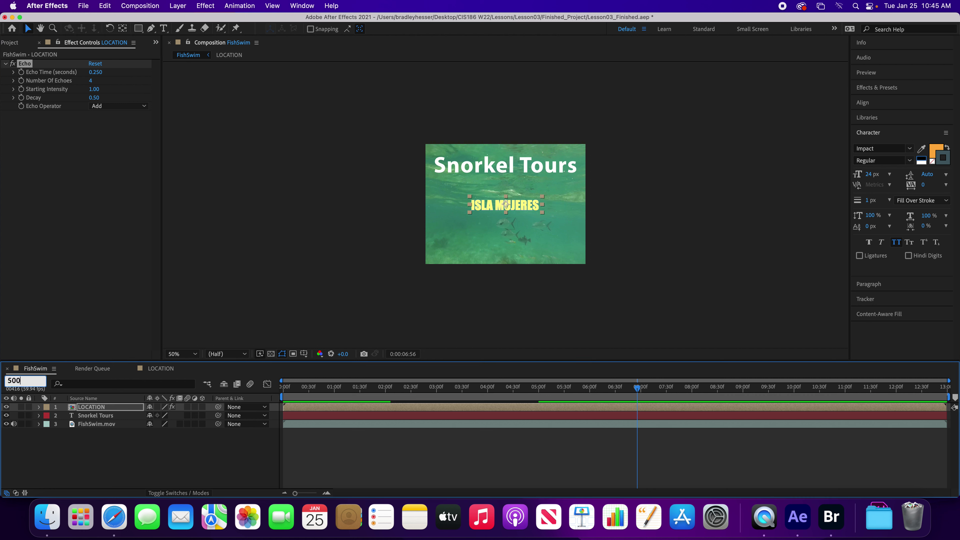
pyautogui.press('Return')
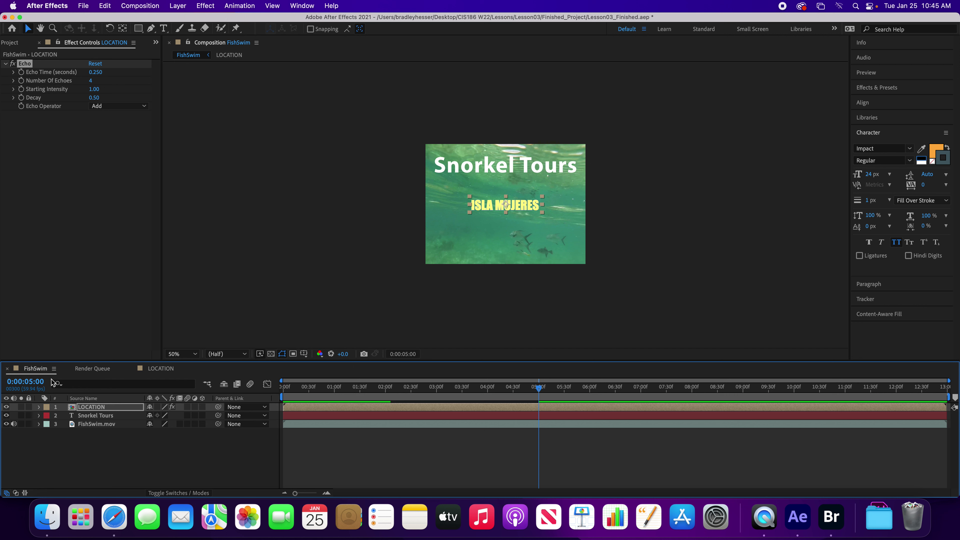
# - Open the LOCATION composition, inspect the Raining Characters In preset under Text > Animate In in Bridge, and close Bridge without applying it
pyautogui.click(170, 370)
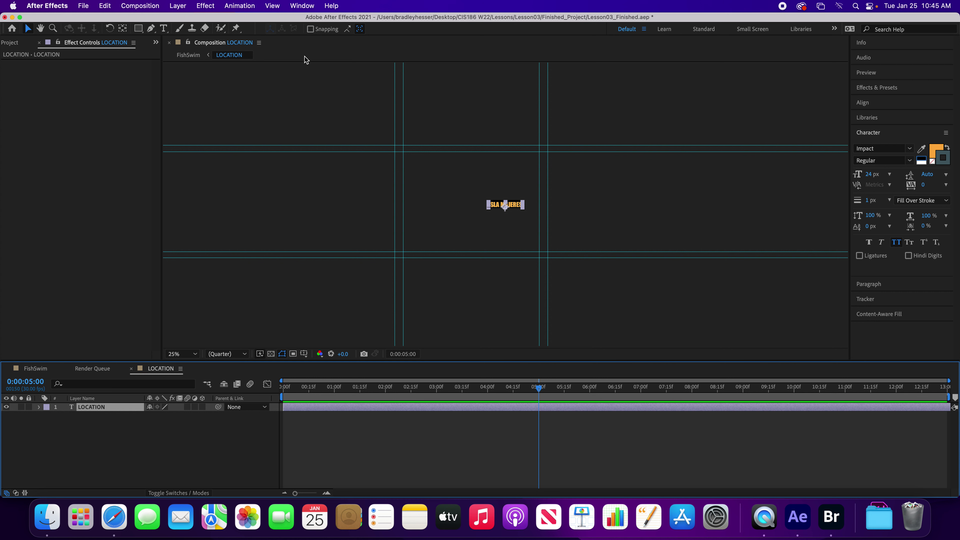
pyautogui.click(240, 7)
pyautogui.click(265, 54)
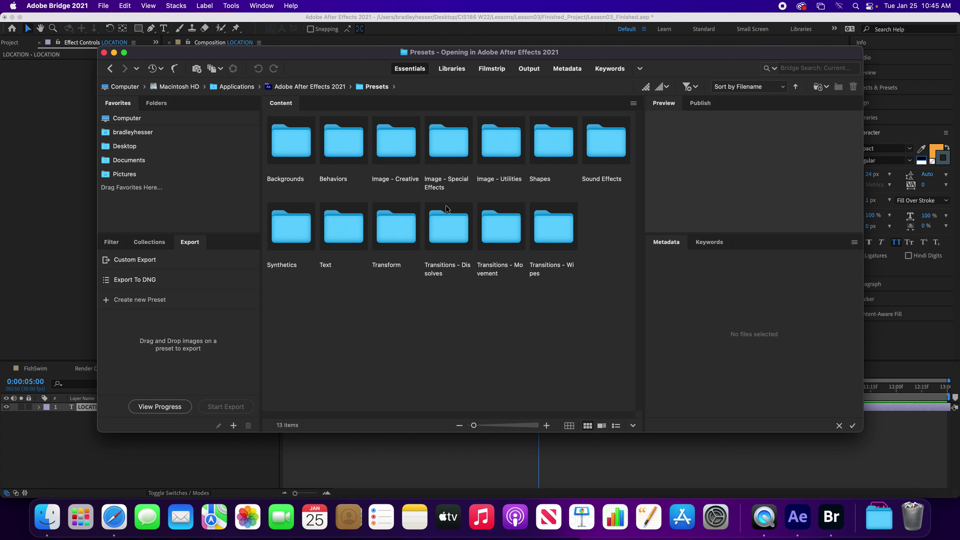
pyautogui.doubleClick(347, 230)
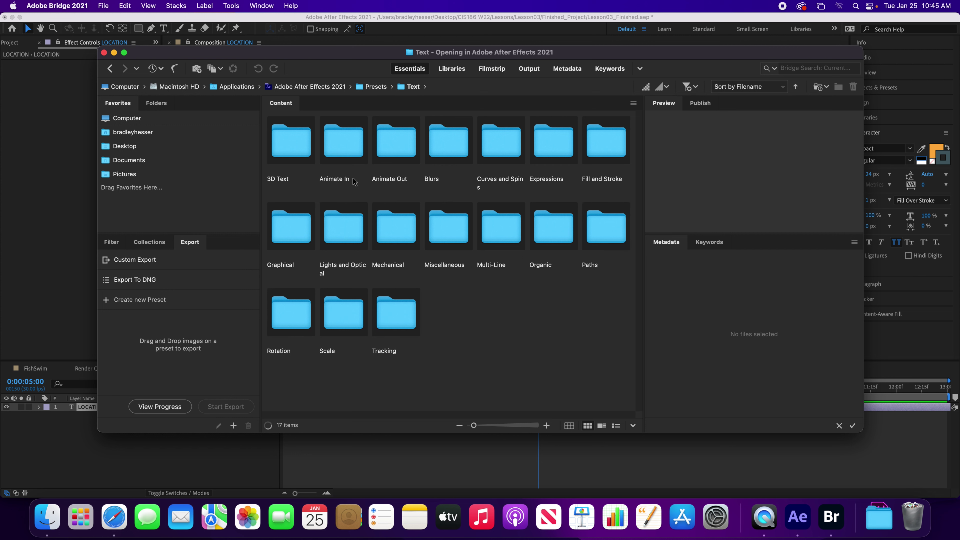
pyautogui.doubleClick(333, 153)
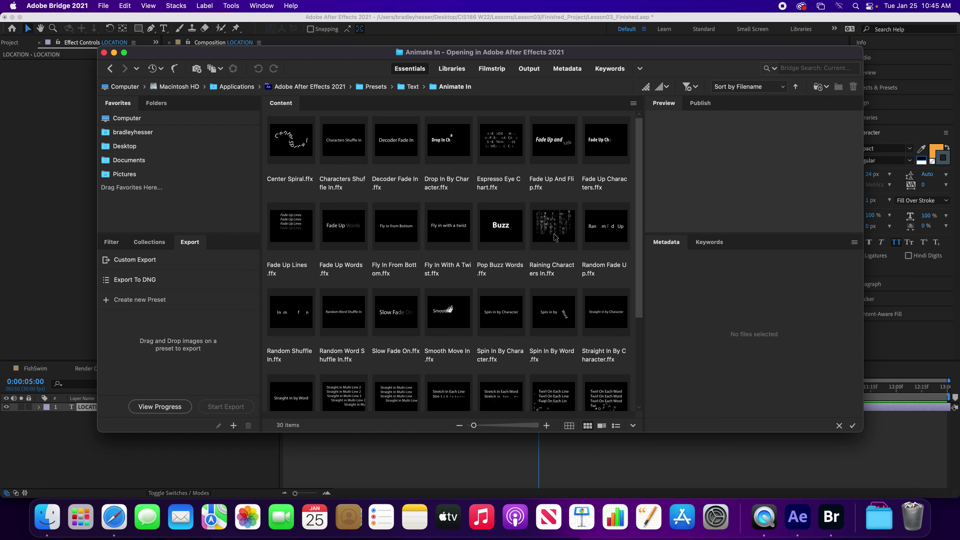
pyautogui.click(554, 237)
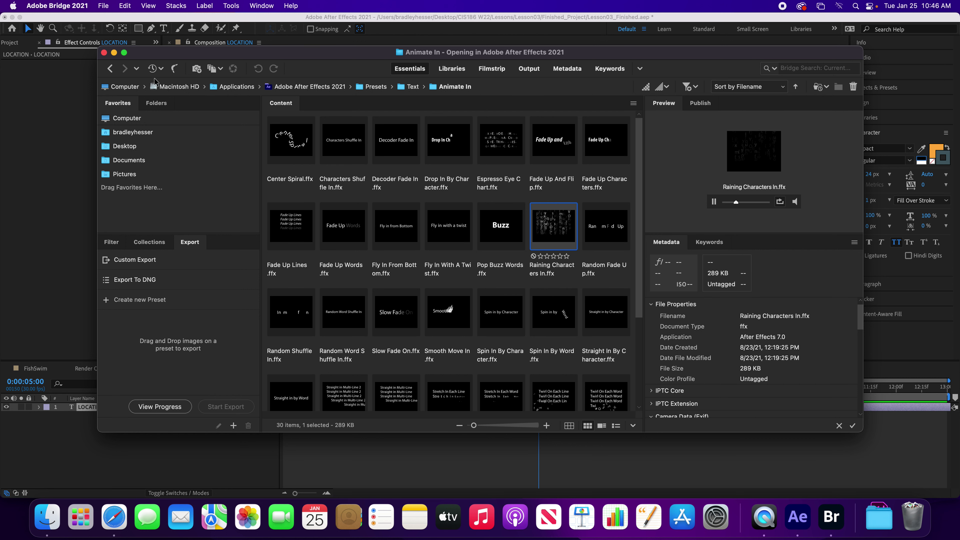
pyautogui.click(104, 52)
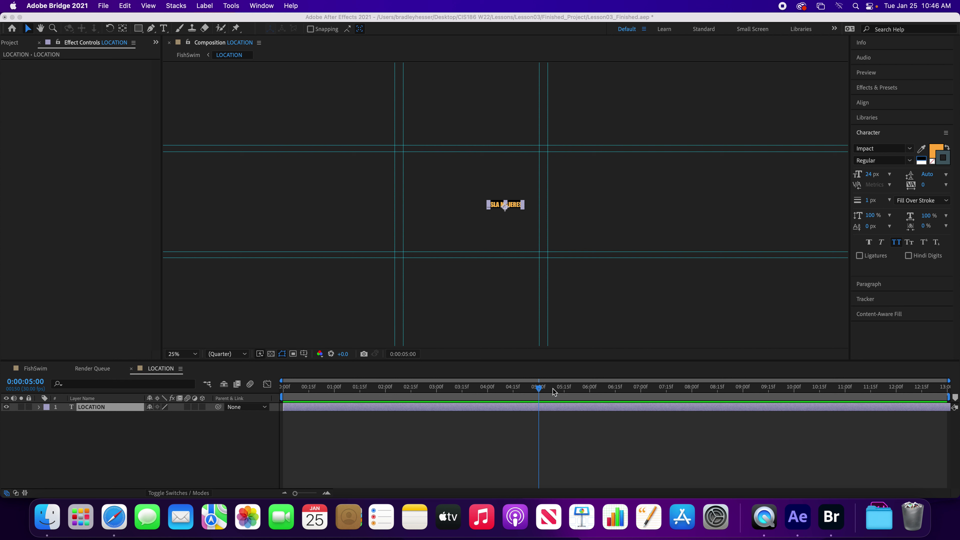
# - Set the LOCATION composition's current time to 0:00:05:00, search the presets for "Raining" and apply Raining Characters In to the LOCATION text layer
pyautogui.click(538, 390)
pyautogui.moveTo(539, 390); pyautogui.dragTo(539, 391)
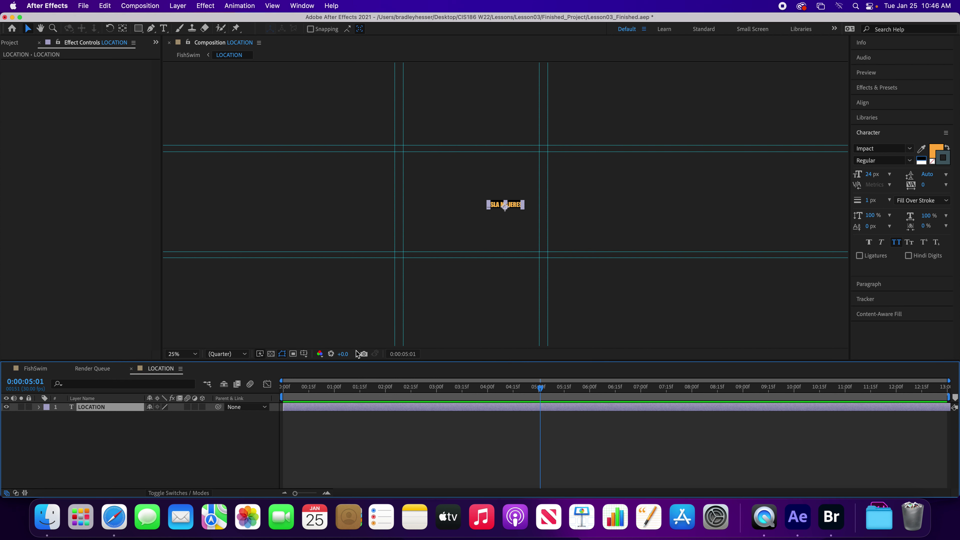
pyautogui.click(23, 381)
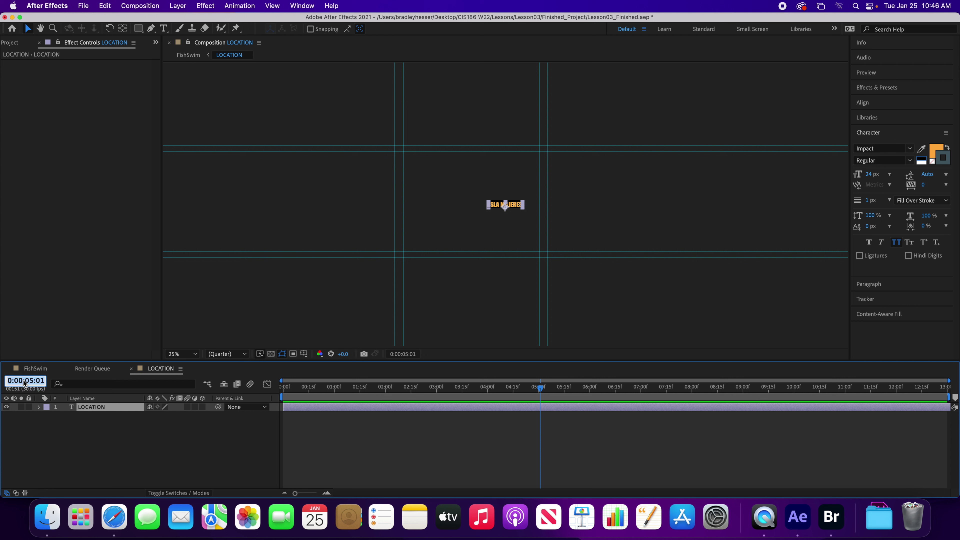
pyautogui.write('500')
pyautogui.press('Return')
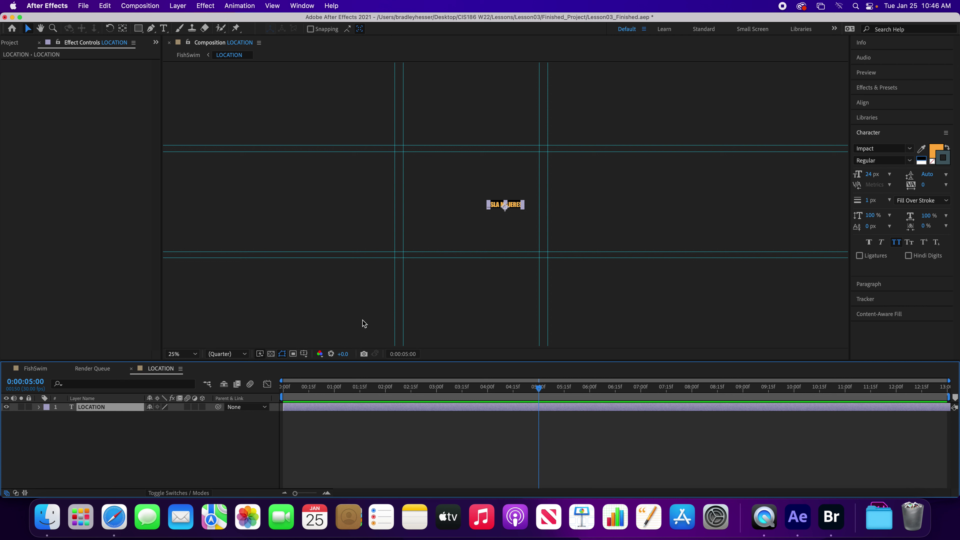
pyautogui.click(889, 88)
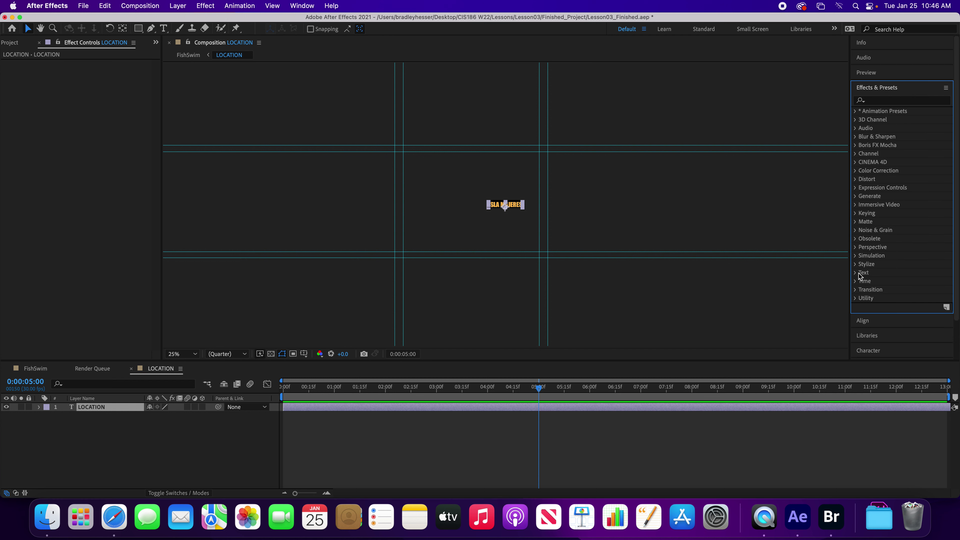
pyautogui.click(897, 101)
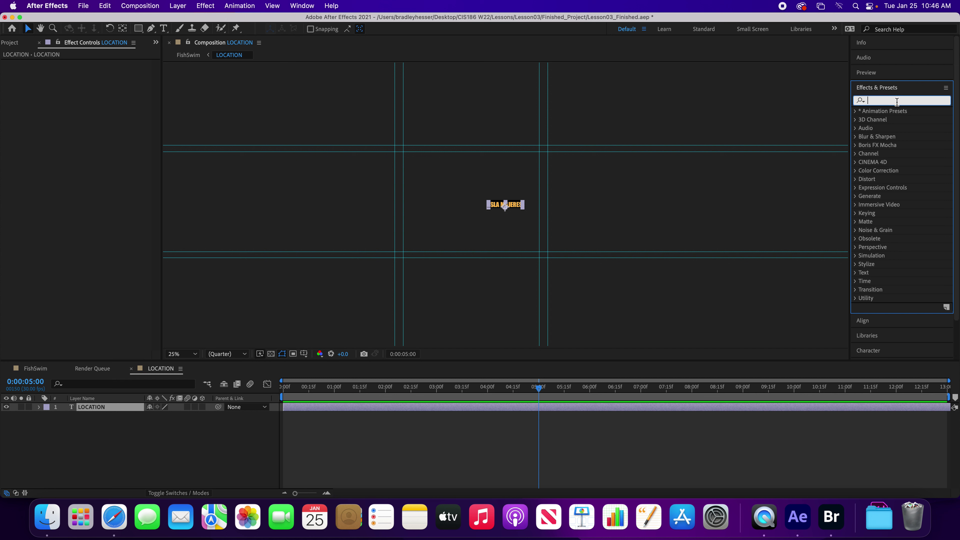
pyautogui.write('Raining')
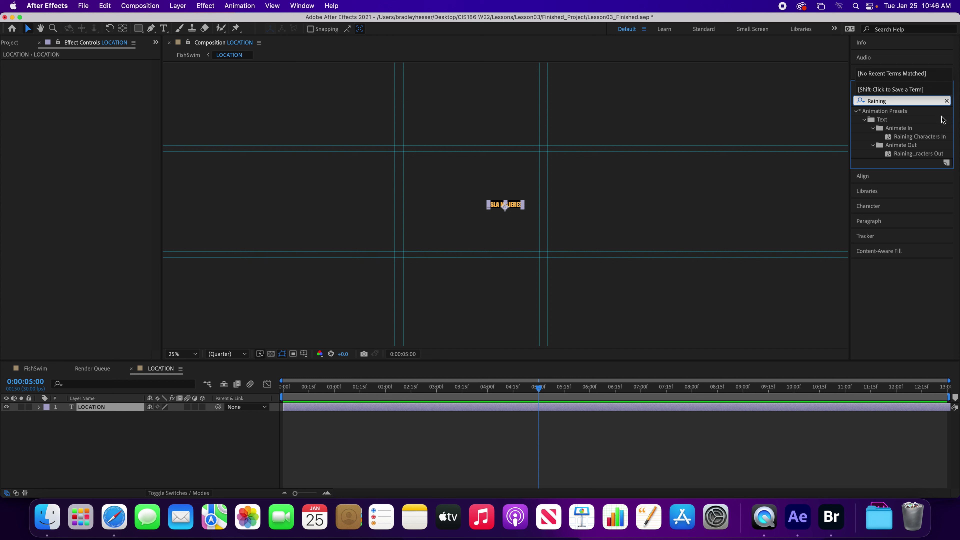
pyautogui.doubleClick(921, 136)
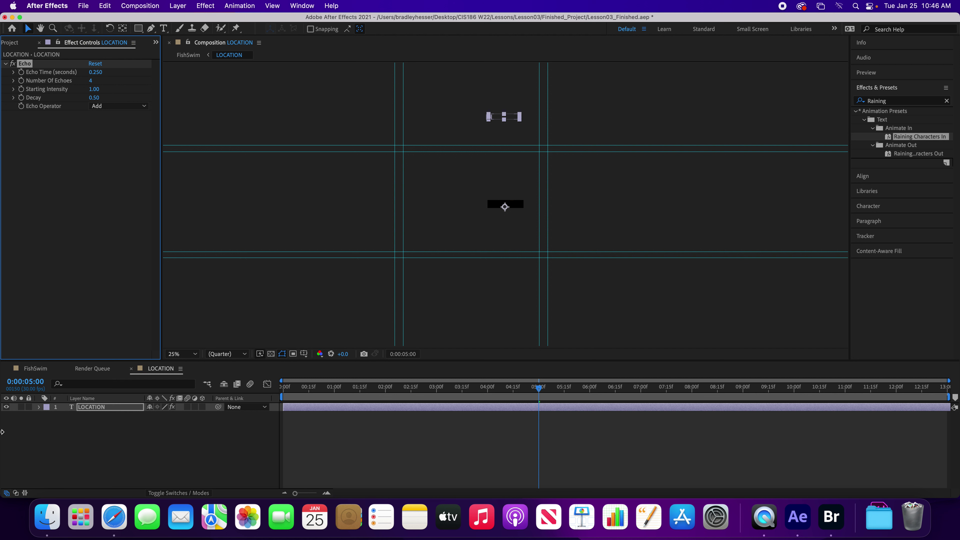
# - Reveal the LOCATION text layer's keyframes, then all its modified properties, and review the Animator, Echo, Transform and Stroke settings
pyautogui.click(83, 409)
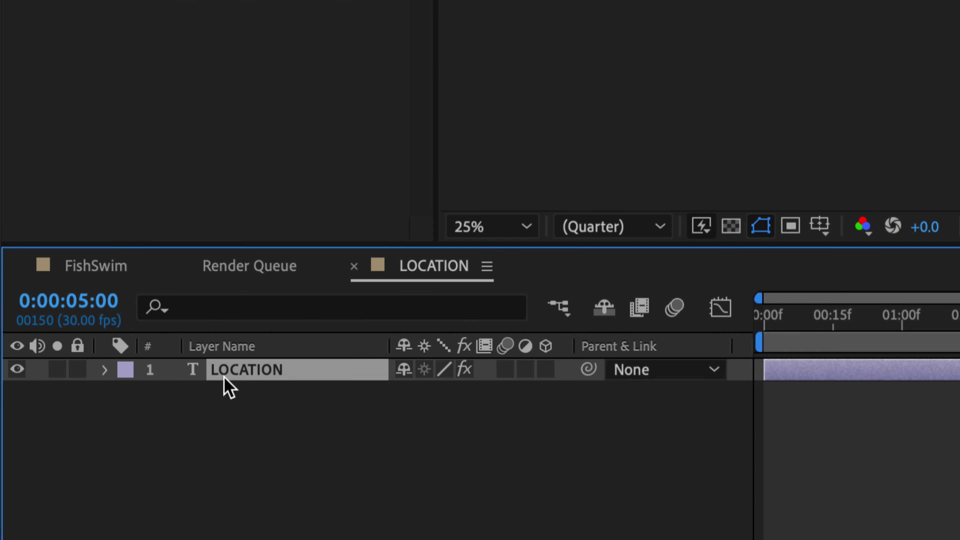
pyautogui.press('u')
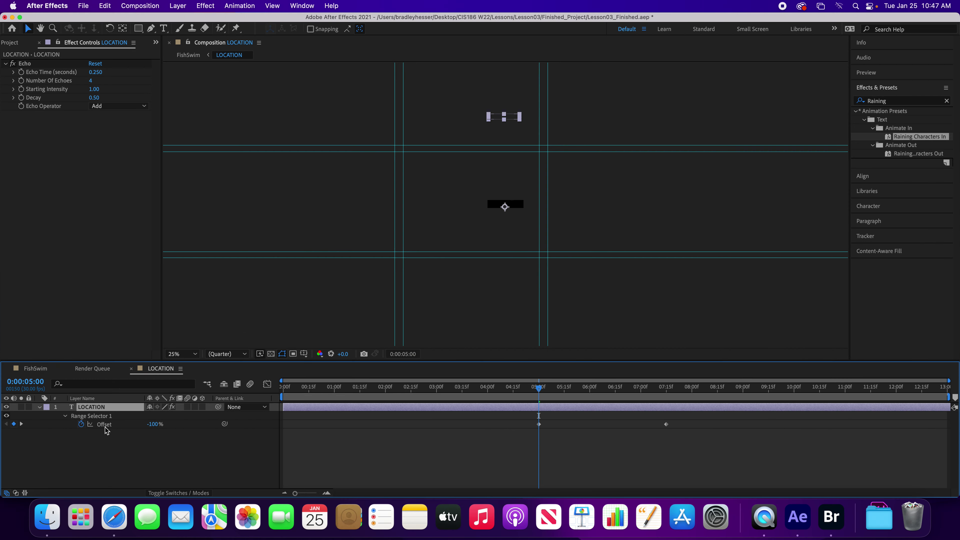
pyautogui.press('u')
pyautogui.press('u')
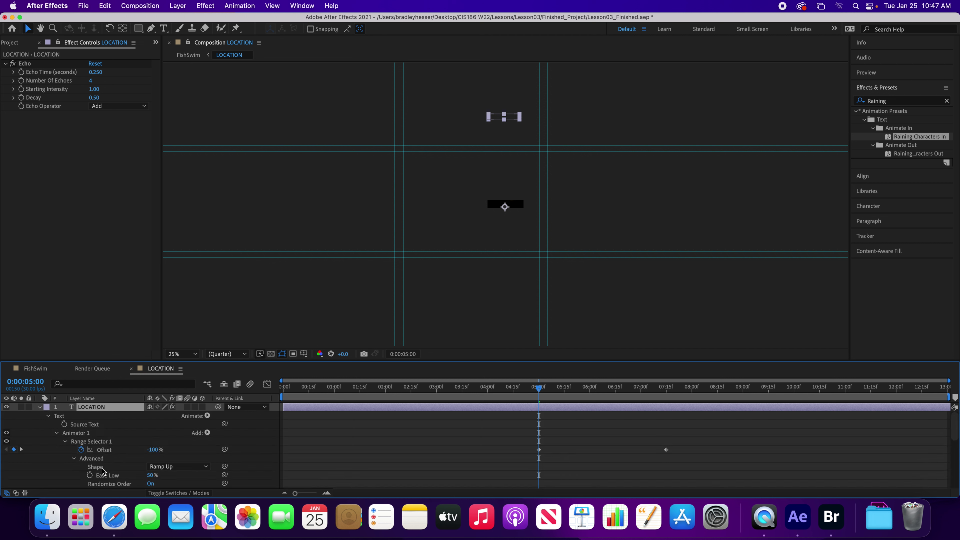
pyautogui.scroll(-10, 105, 470)
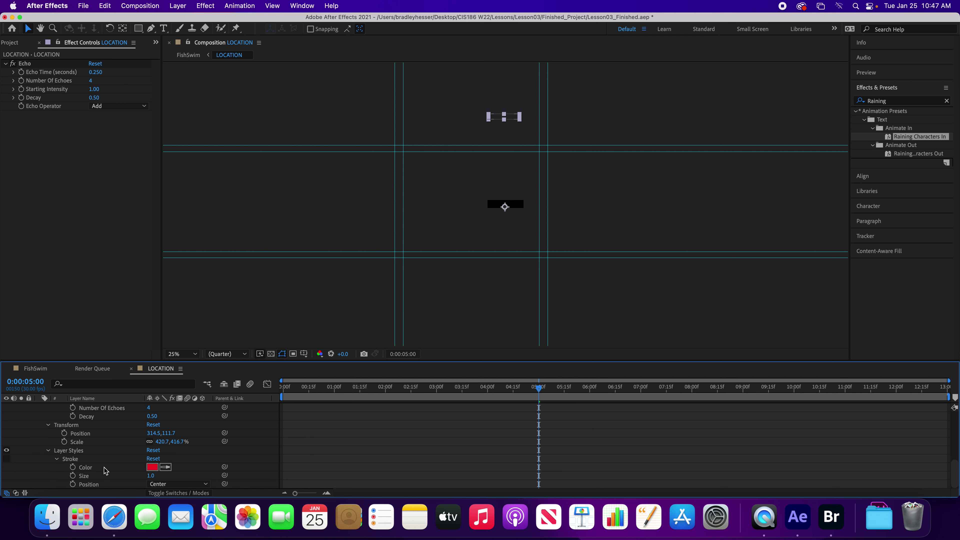
pyautogui.scroll(8, 105, 471)
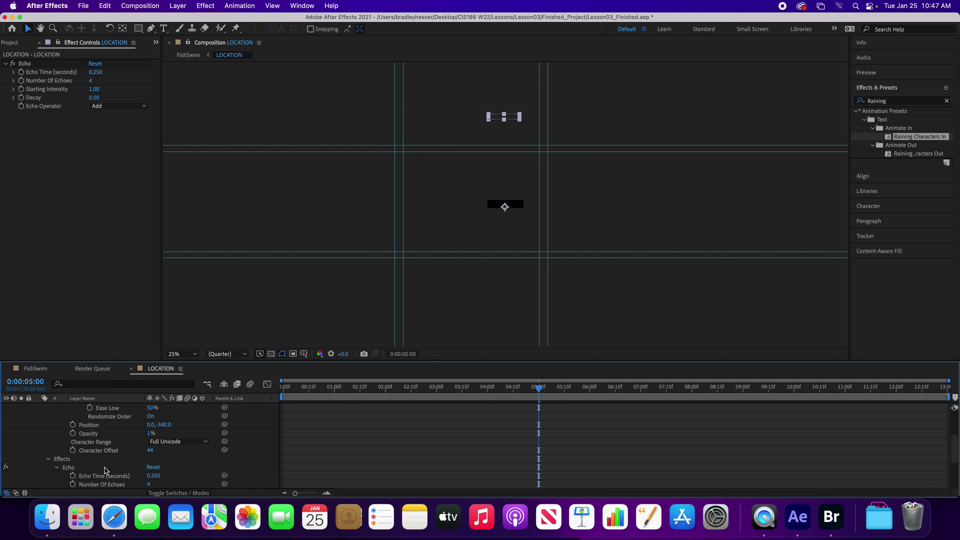
pyautogui.scroll(4, 105, 471)
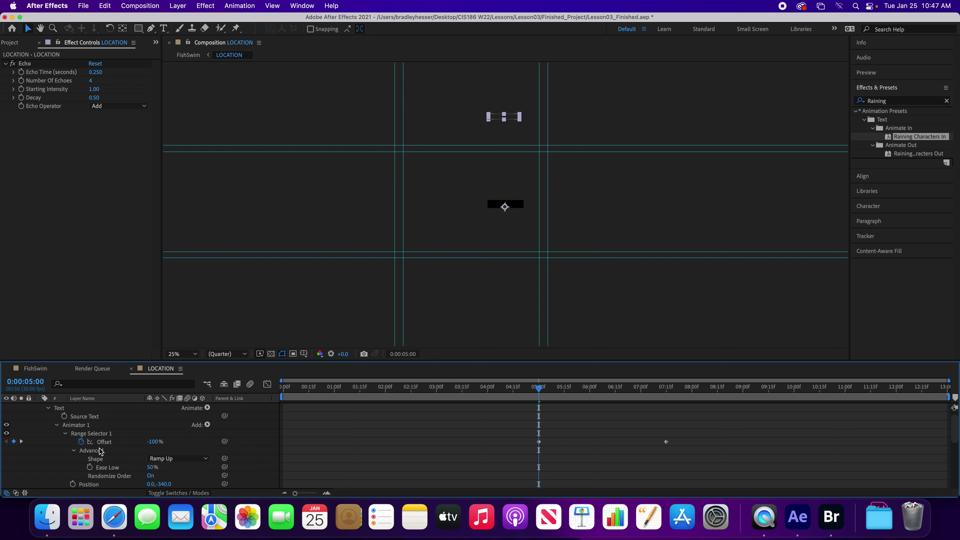
# - Preview the raining animation in the LOCATION composition, then check it in FishSwim at 0:00:07:03 with the LOCATION layer selected
pyautogui.press('space')
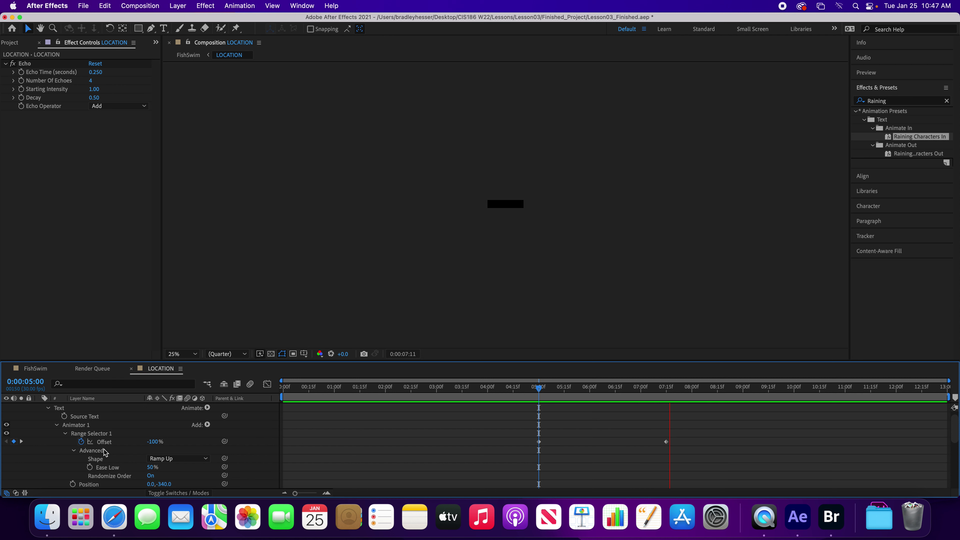
pyautogui.press('space')
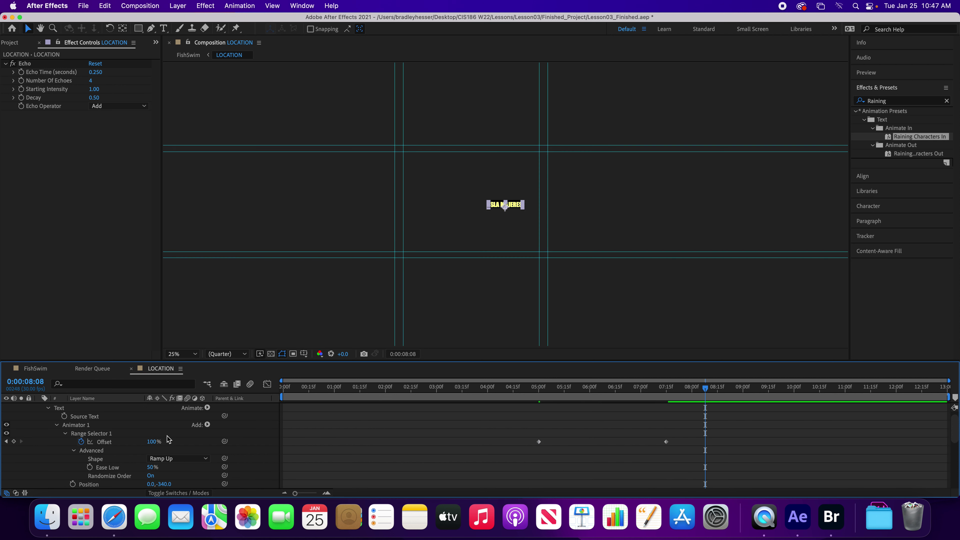
pyautogui.click(36, 369)
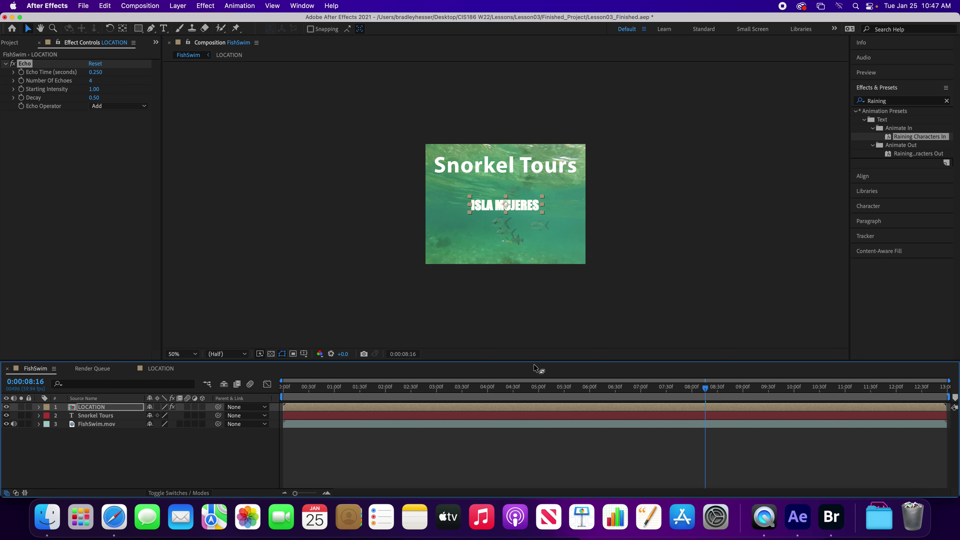
pyautogui.moveTo(705, 391); pyautogui.dragTo(643, 403)
pyautogui.click(97, 409)
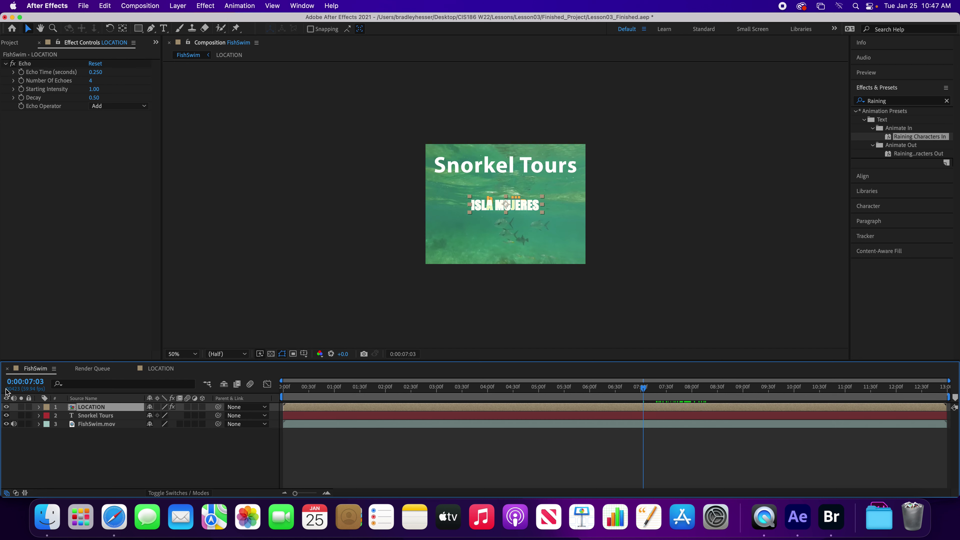
# - Examine the finished ISLA MUJERES text in the LOCATION composition at 200% magnification, at about 8 seconds
pyautogui.click(158, 370)
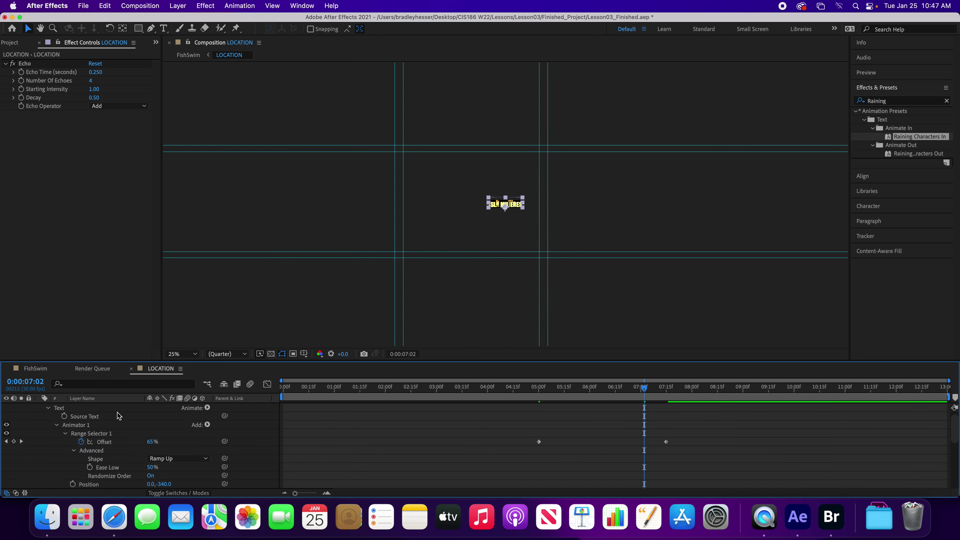
pyautogui.click(646, 391)
pyautogui.moveTo(646, 391); pyautogui.dragTo(692, 396)
pyautogui.press(',')
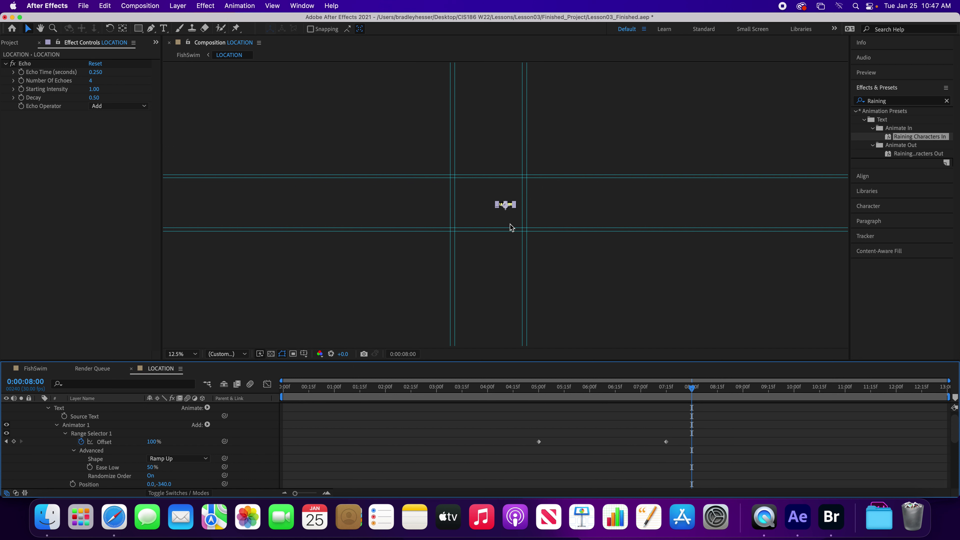
pyautogui.press('.')
pyautogui.press('.')
pyautogui.press('.')
pyautogui.press('.')
pyautogui.press('.')
pyautogui.press('.')
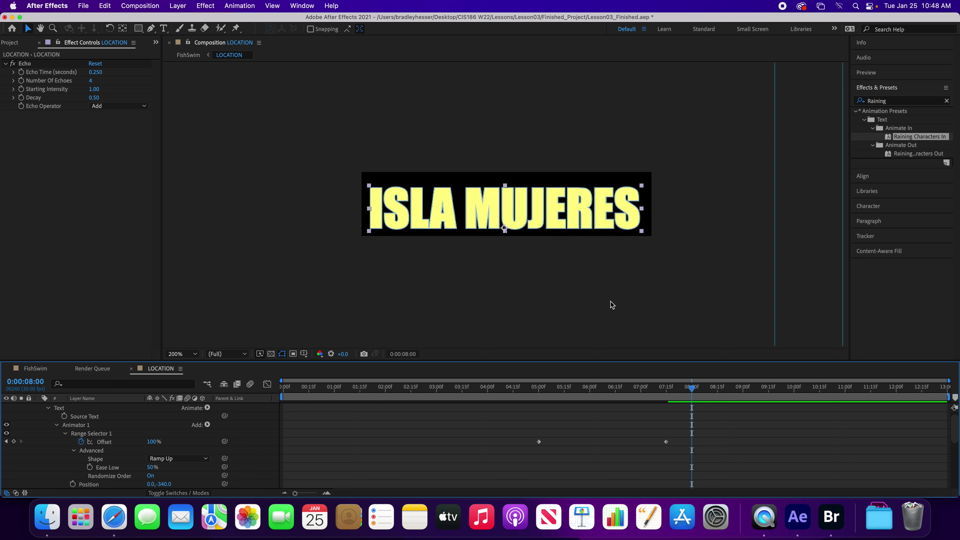
pyautogui.click(685, 390)
pyautogui.moveTo(685, 389); pyautogui.dragTo(703, 399)
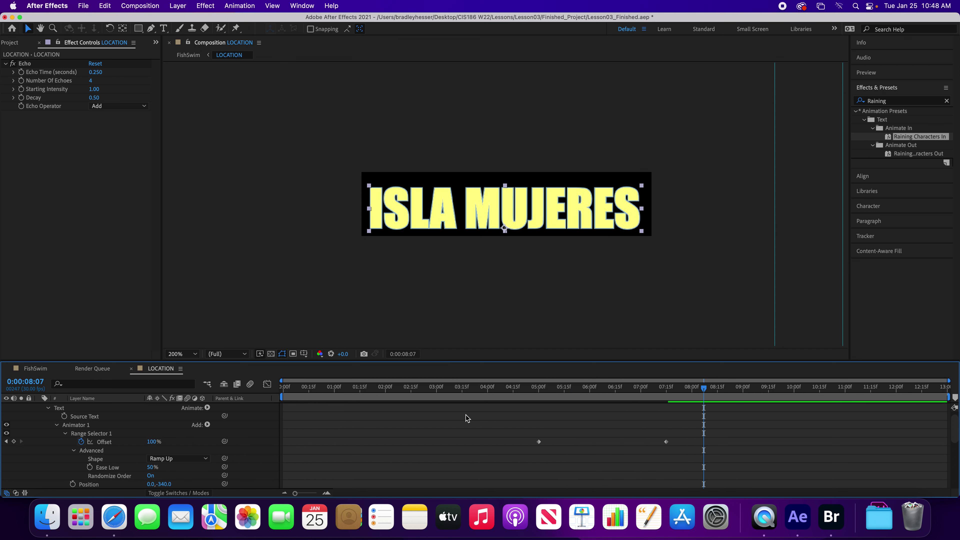
# - Preview the place name's animation in the FishSwim composition, starting from 0:00:04:09
pyautogui.click(35, 369)
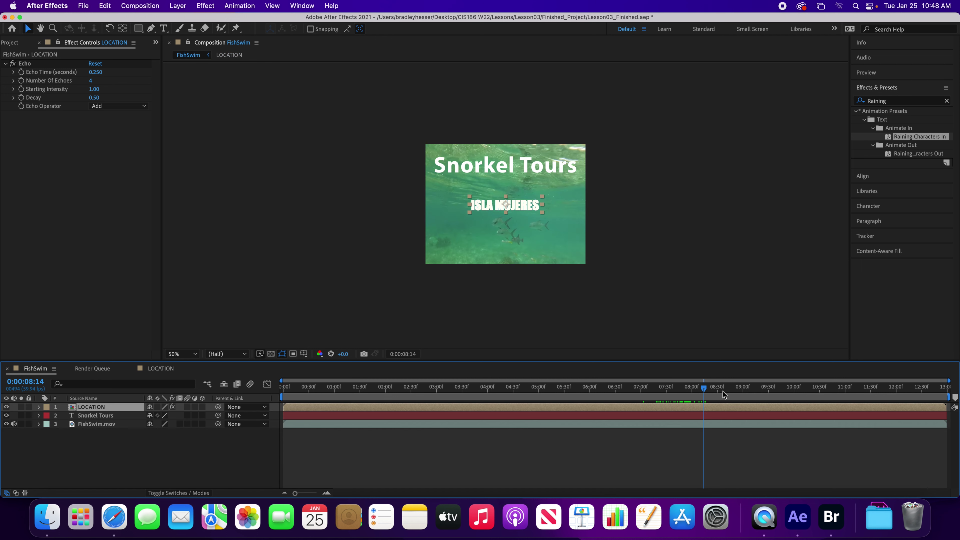
pyautogui.moveTo(704, 391); pyautogui.dragTo(502, 414)
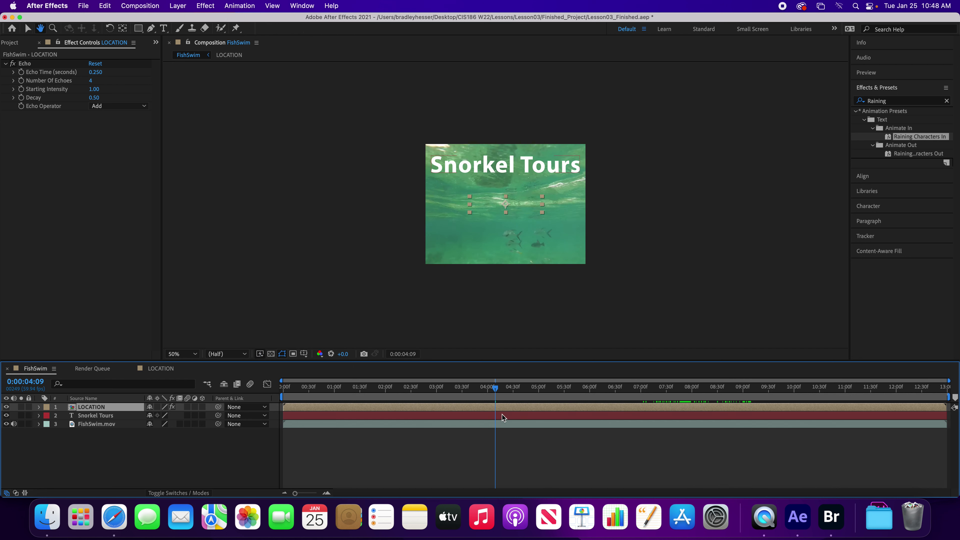
pyautogui.press('space')
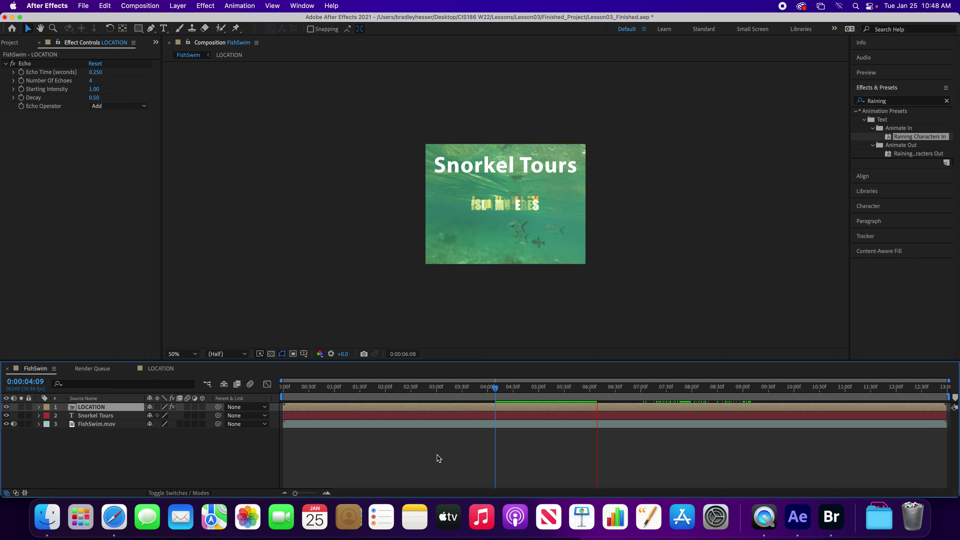
pyautogui.press('space')
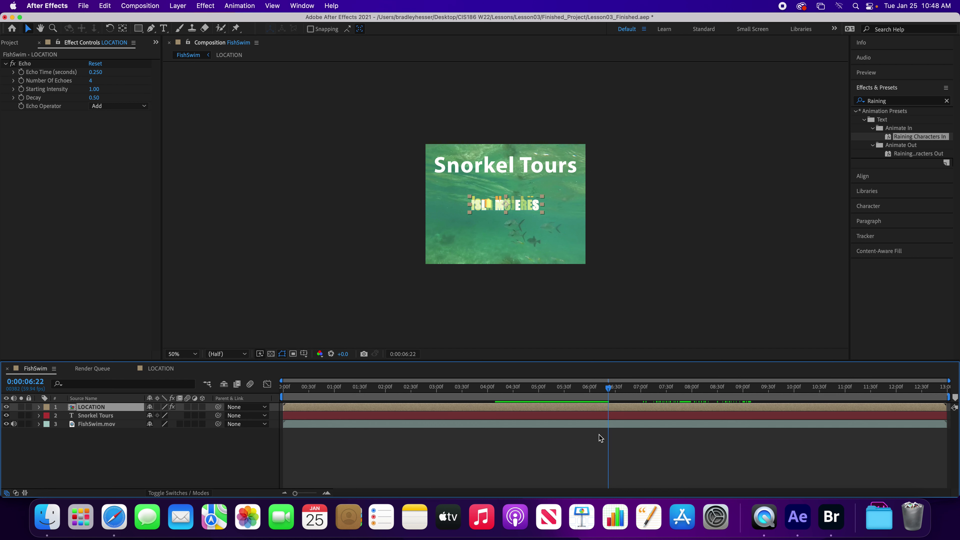
# - Preview the FishSwim composition from 0:00:07:58 to check the settled place name
pyautogui.moveTo(610, 389); pyautogui.dragTo(690, 411)
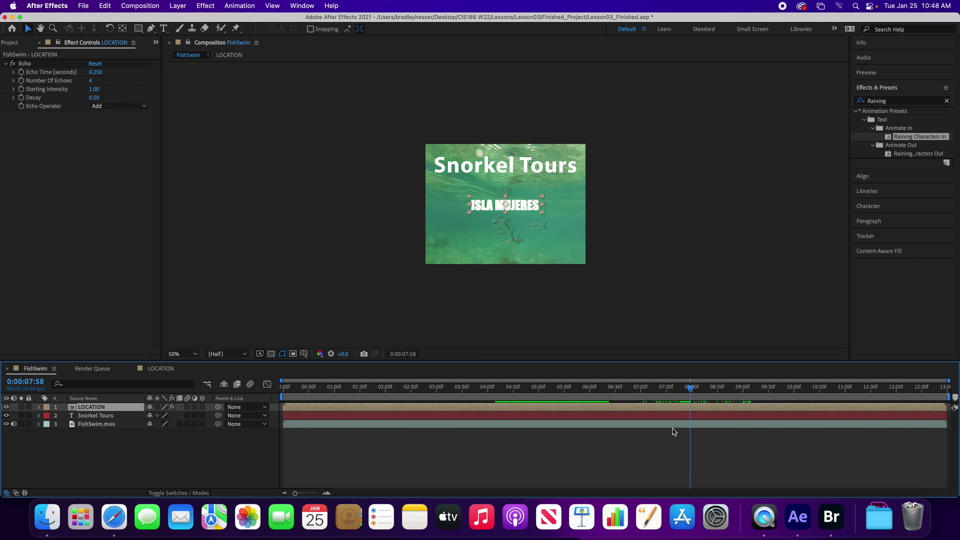
pyautogui.press('space')
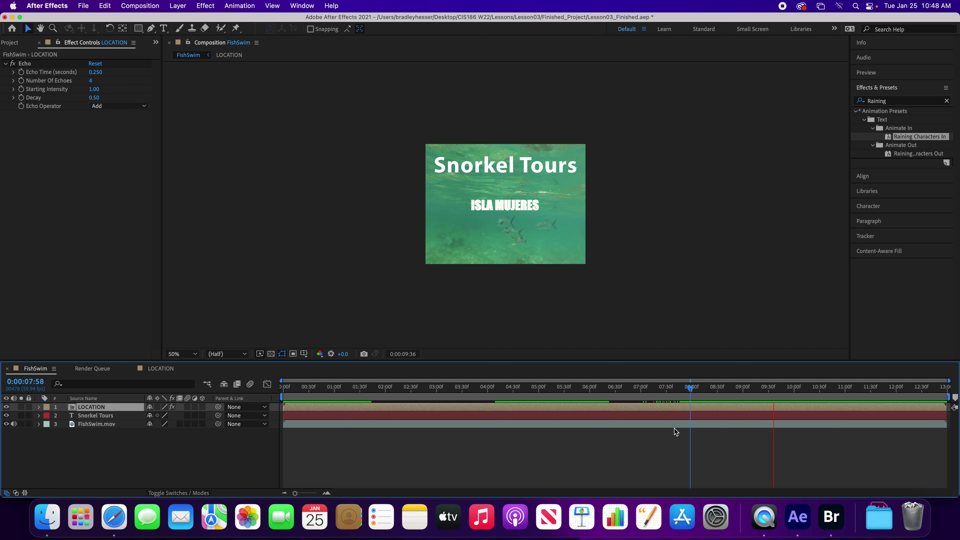
pyautogui.press('space')
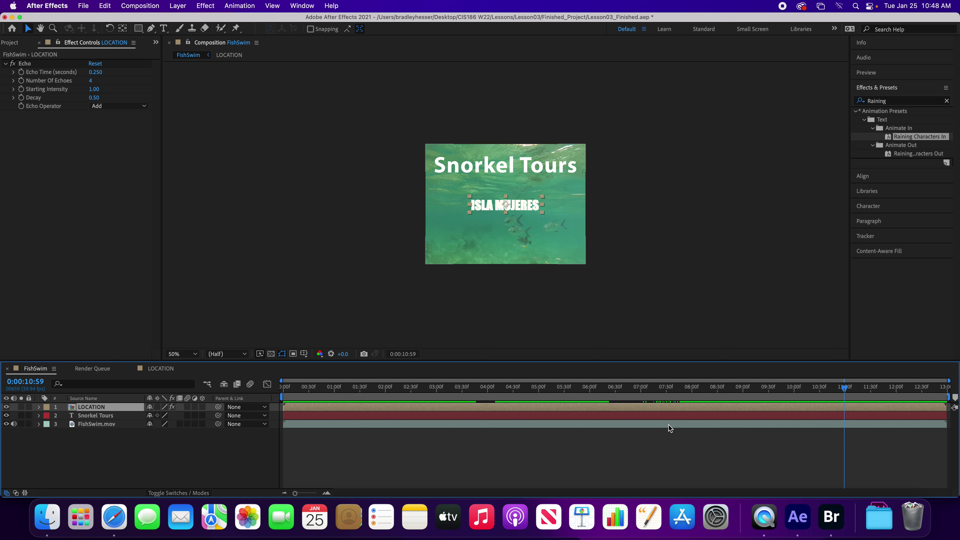
# - Review the text layer's modified Animator and Echo properties in the LOCATION composition
pyautogui.click(161, 370)
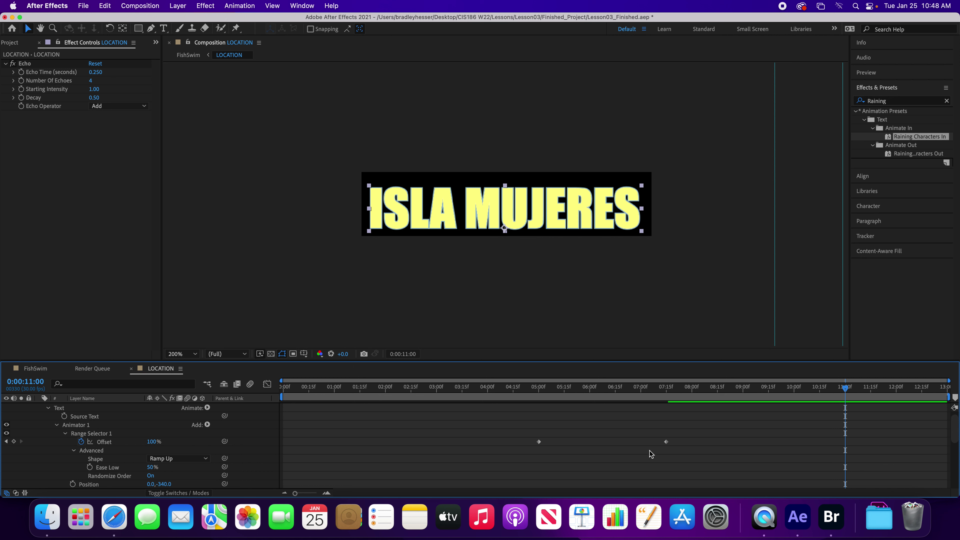
pyautogui.scroll(-5, 242, 464)
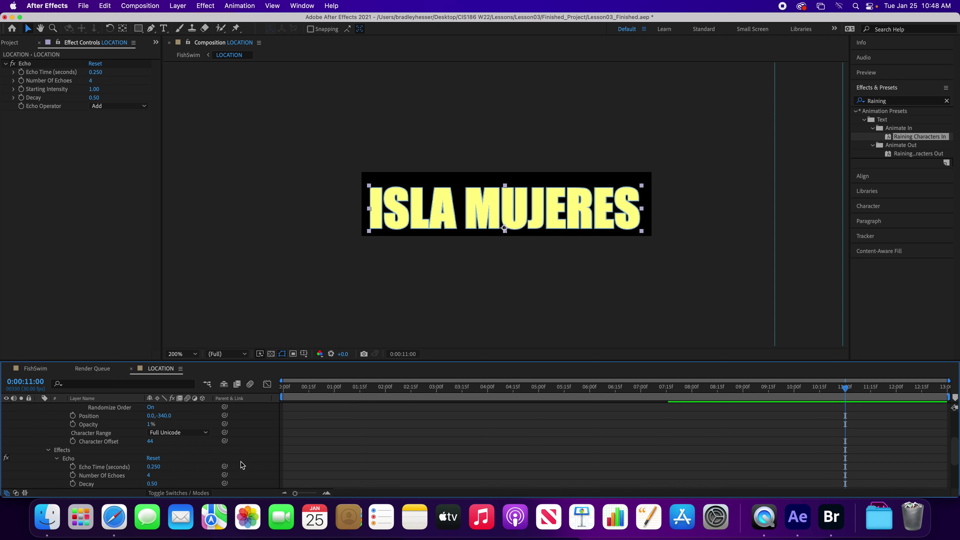
pyautogui.scroll(-4, 242, 464)
pyautogui.scroll(9, 242, 465)
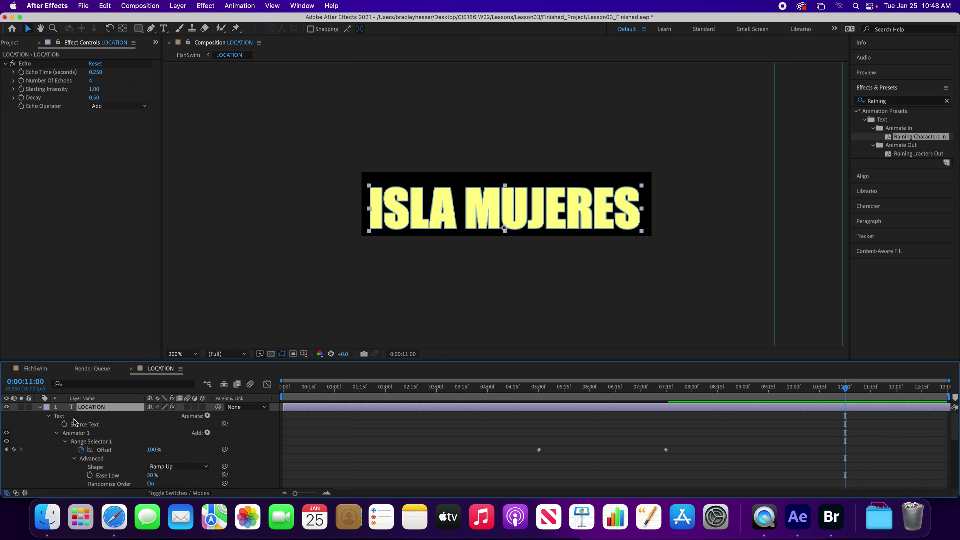
# - Collapse the modified properties, then expand the LOCATION layer's main property groups and check its Echo effect controls
pyautogui.press('u')
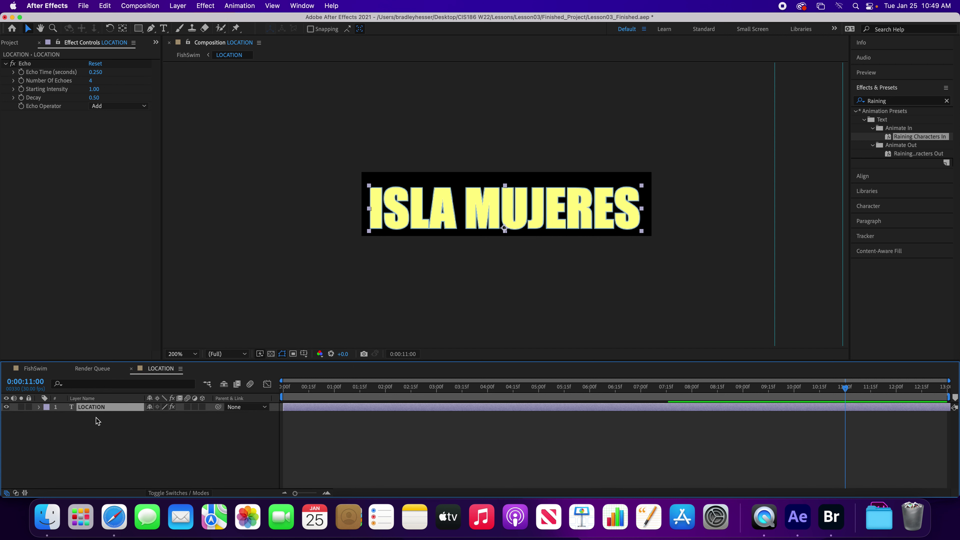
pyautogui.click(115, 435)
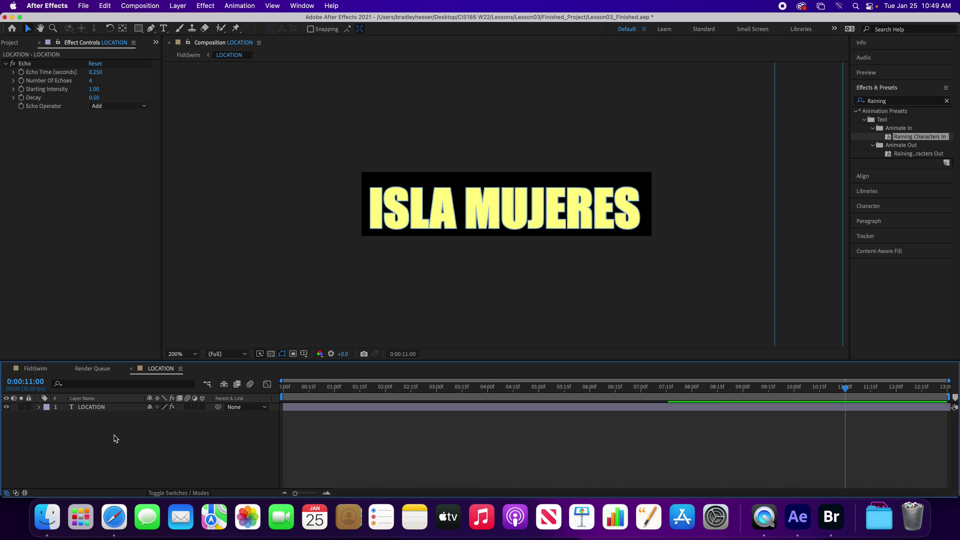
pyautogui.click(39, 407)
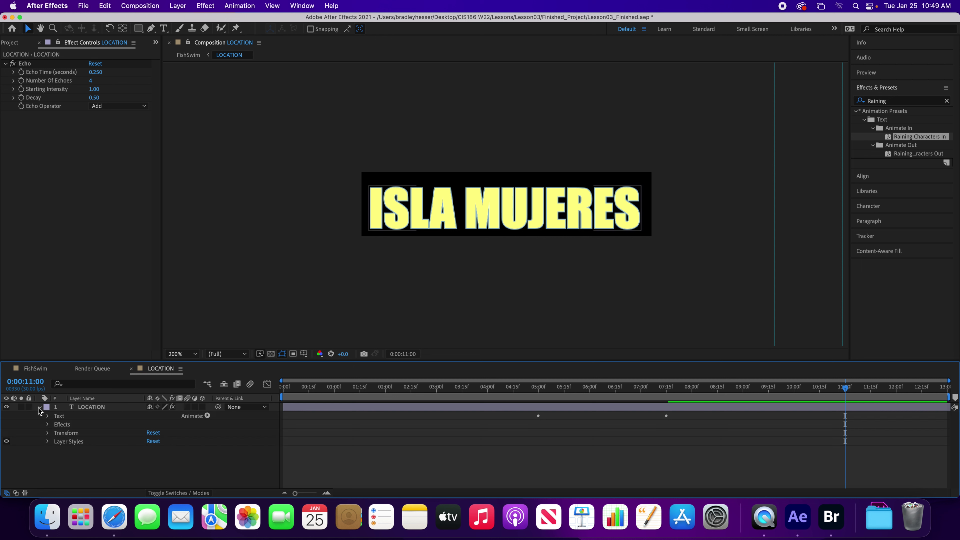
pyautogui.click(47, 425)
pyautogui.click(47, 425)
pyautogui.click(13, 90)
pyautogui.click(14, 90)
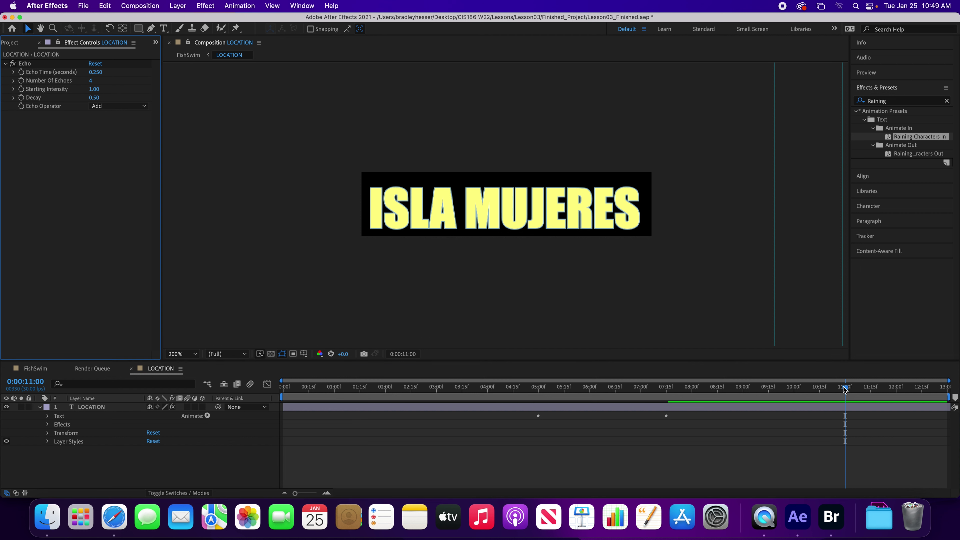
# - Examine the place name in FishSwim at 0:00:07:40 at up to 400% magnification, and toggle the LOCATION layer's visibility off and on
pyautogui.moveTo(844, 389); pyautogui.dragTo(686, 439)
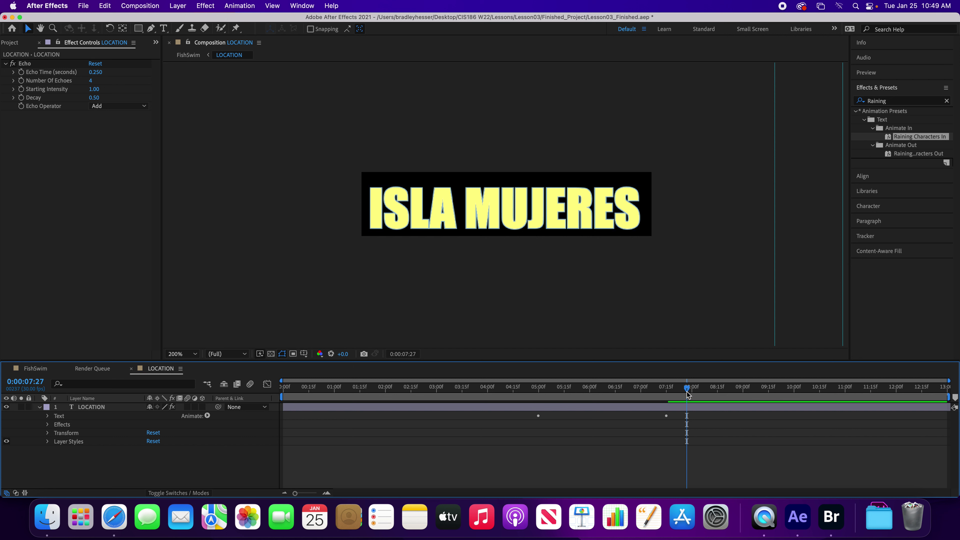
pyautogui.moveTo(687, 389); pyautogui.dragTo(676, 410)
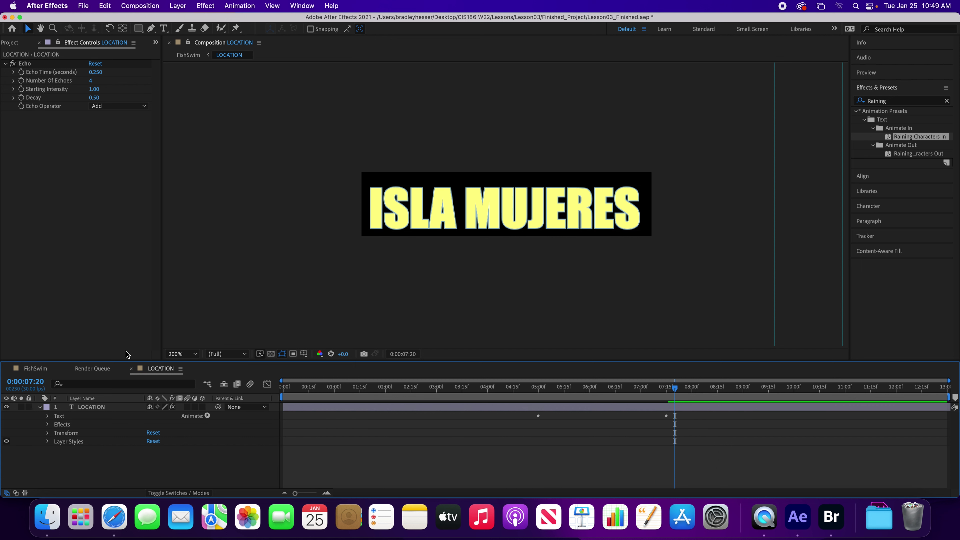
pyautogui.click(35, 368)
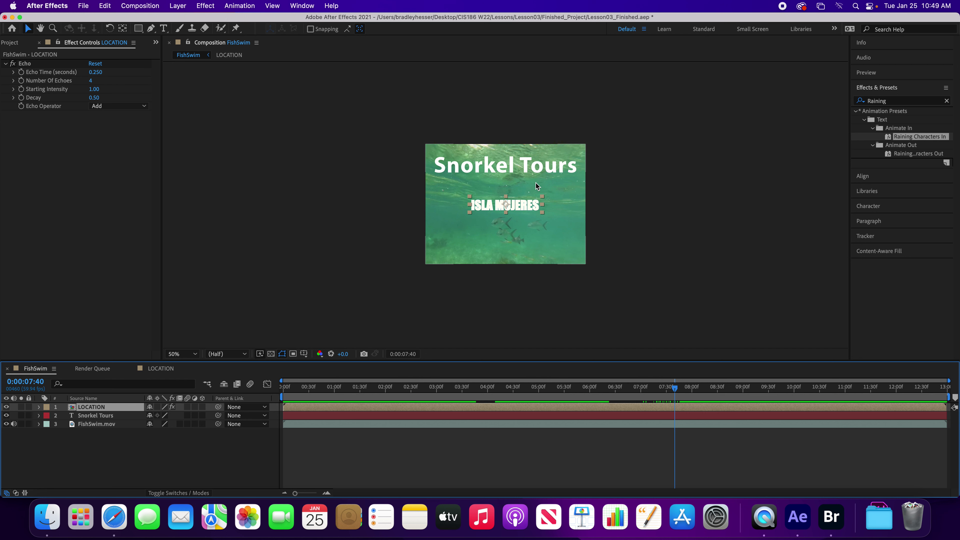
pyautogui.scroll(-4, 536, 187)
pyautogui.scroll(4, 536, 187)
pyautogui.scroll(6, 535, 186)
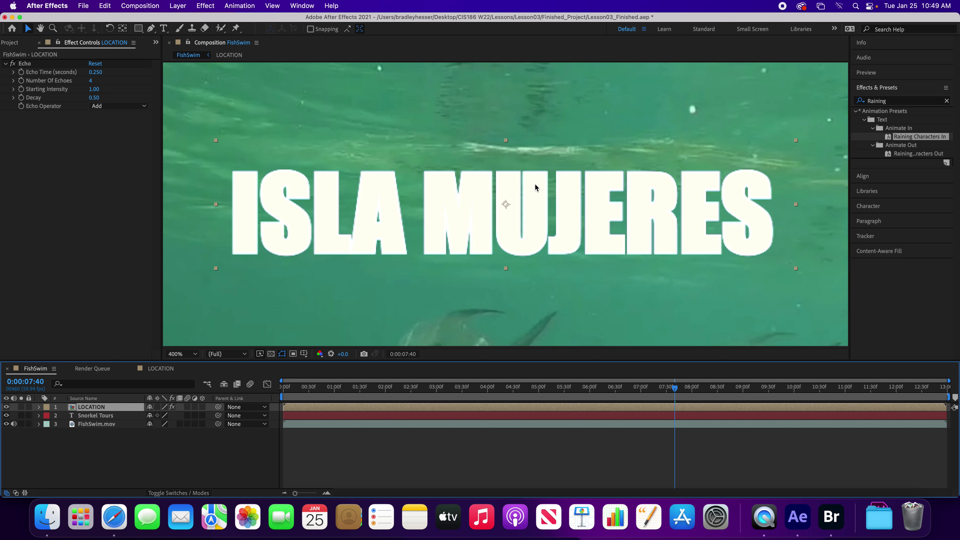
pyautogui.scroll(-2, 535, 187)
pyautogui.scroll(-2, 534, 183)
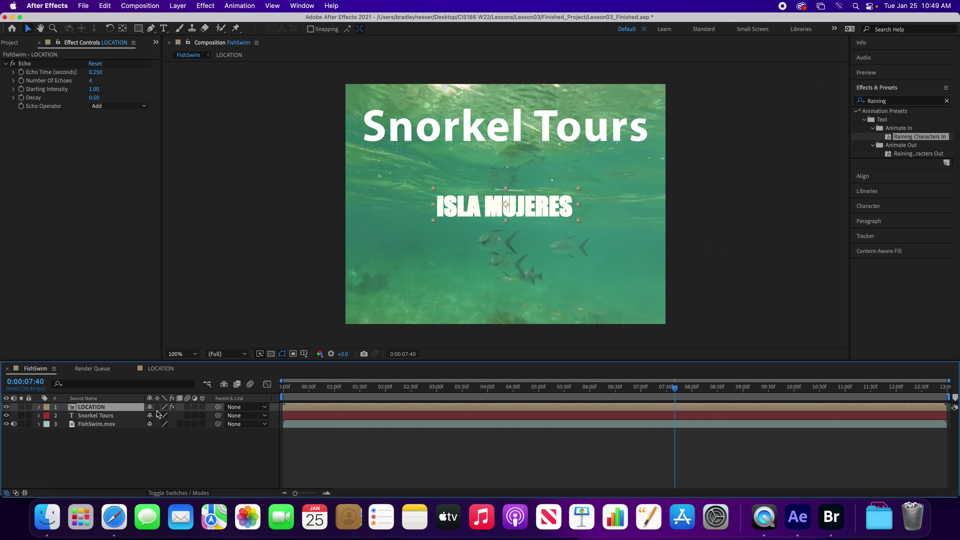
pyautogui.click(6, 407)
pyautogui.click(6, 407)
# - Reopen the LOCATION composition, reveal the text layer's modified properties and review them down to the Stroke settings at 0:00:05:01
pyautogui.doubleClick(109, 407)
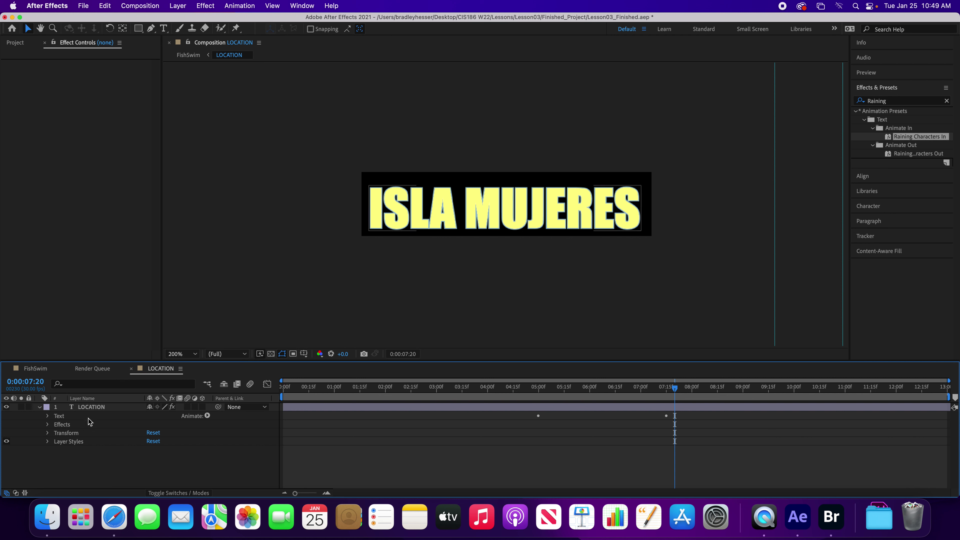
pyautogui.click(88, 407)
pyautogui.press('u')
pyautogui.press('u')
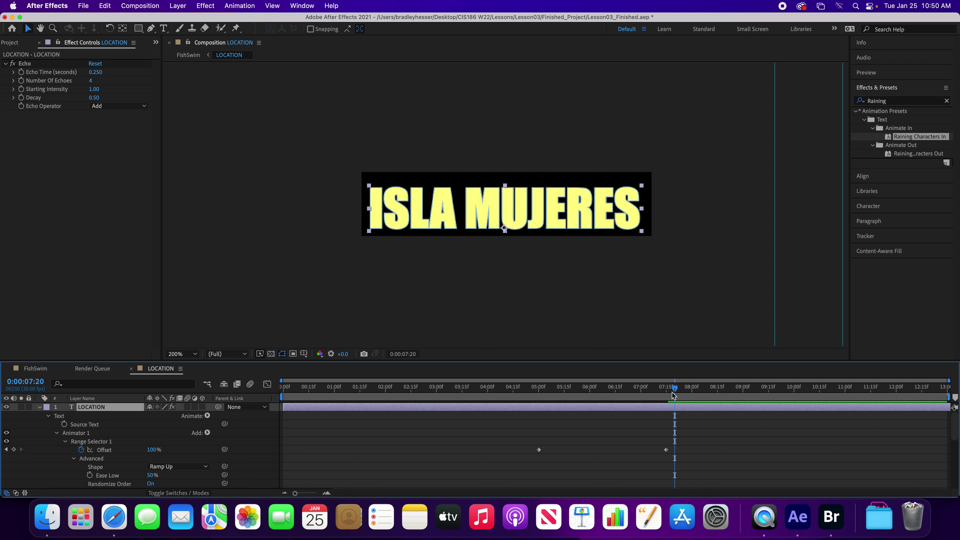
pyautogui.moveTo(673, 395); pyautogui.dragTo(539, 411)
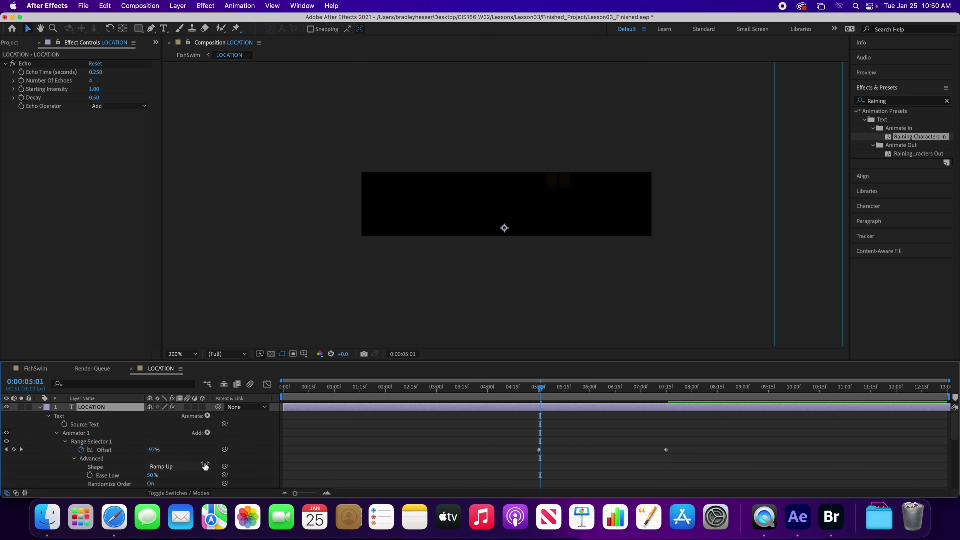
pyautogui.scroll(-2, 206, 465)
pyautogui.scroll(-6, 204, 460)
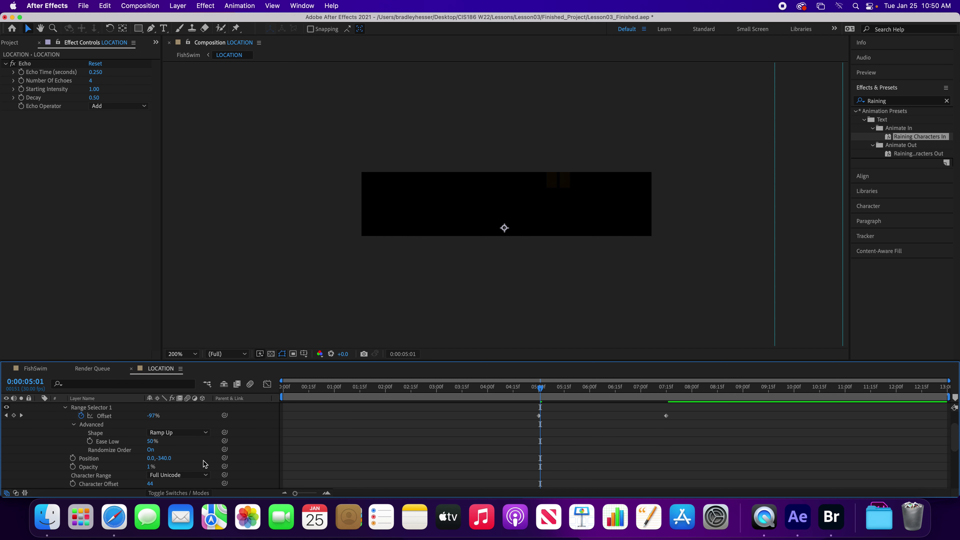
pyautogui.scroll(-1, 203, 461)
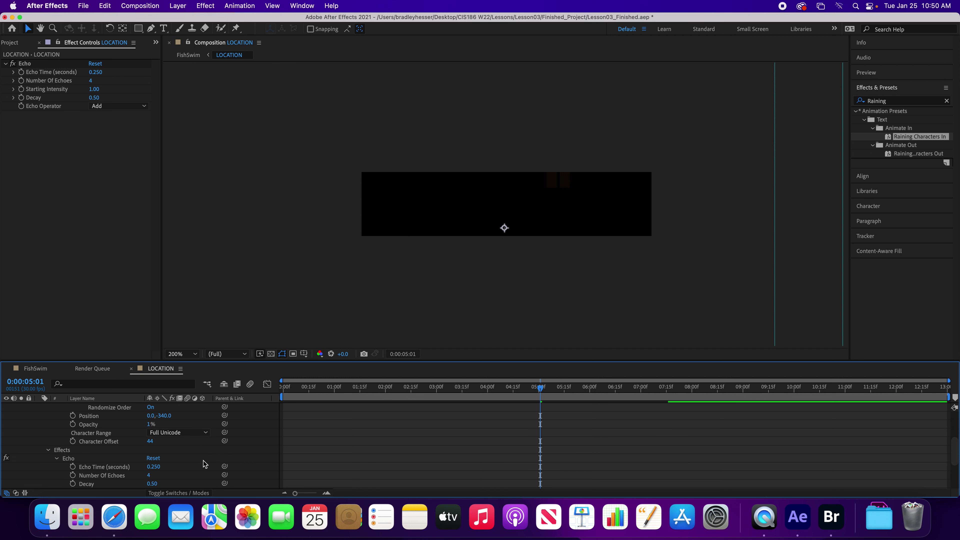
pyautogui.scroll(-1, 203, 461)
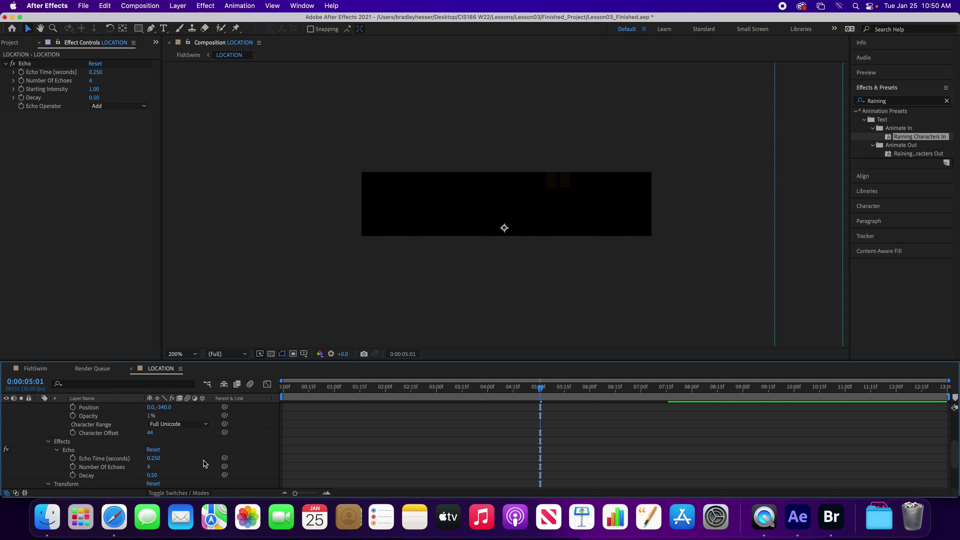
pyautogui.scroll(-6, 204, 461)
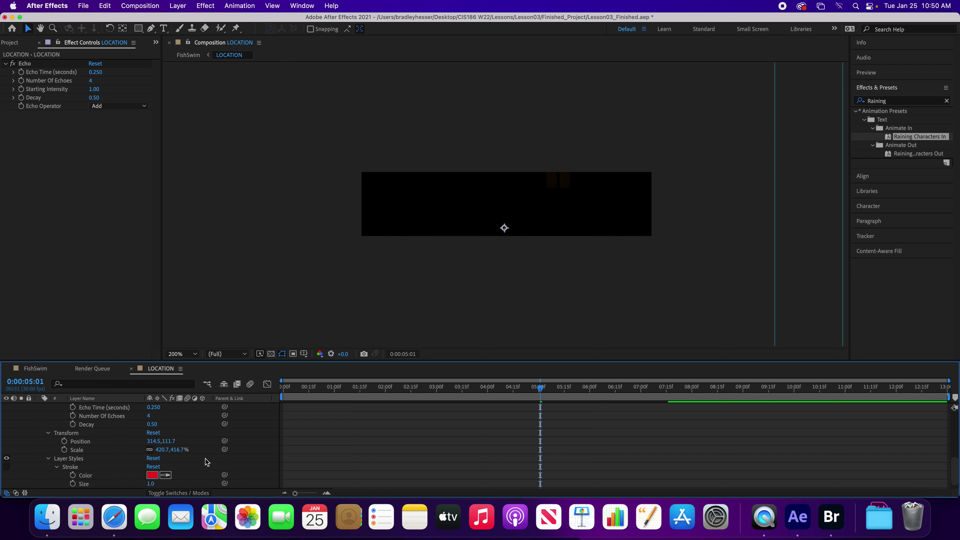
# - Move the LOCATION text animator's last Offset keyframe (100%) earlier to 0:00:06:00
pyautogui.scroll(-1, 205, 461)
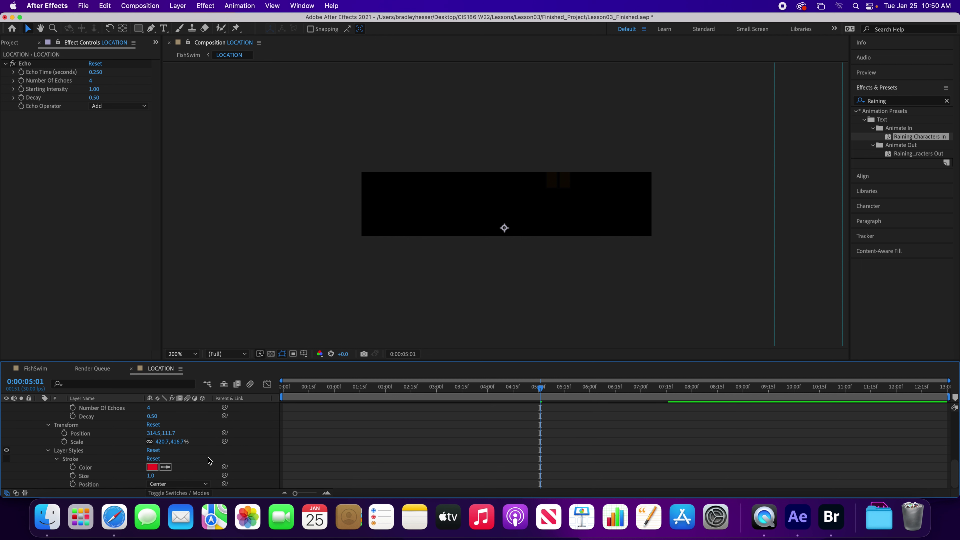
pyautogui.scroll(10, 208, 458)
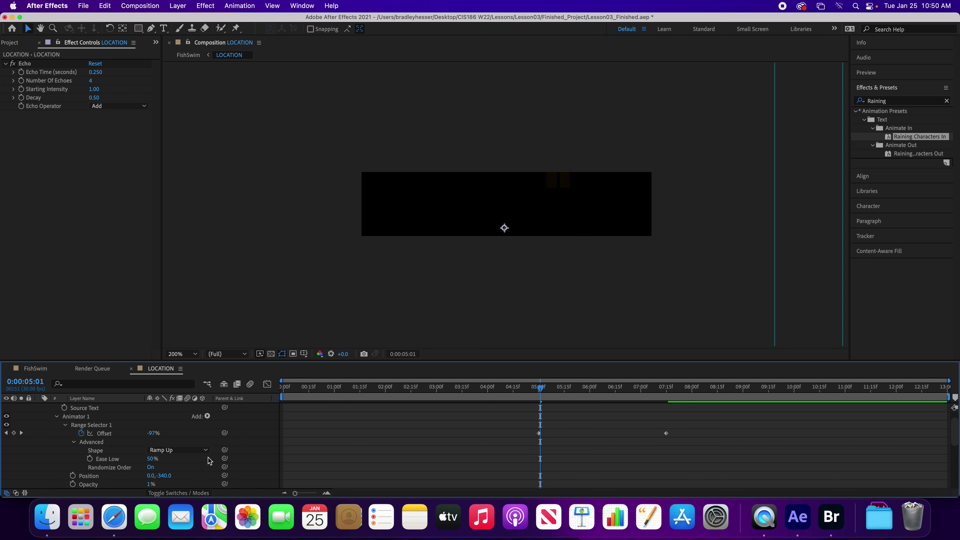
pyautogui.scroll(2, 207, 460)
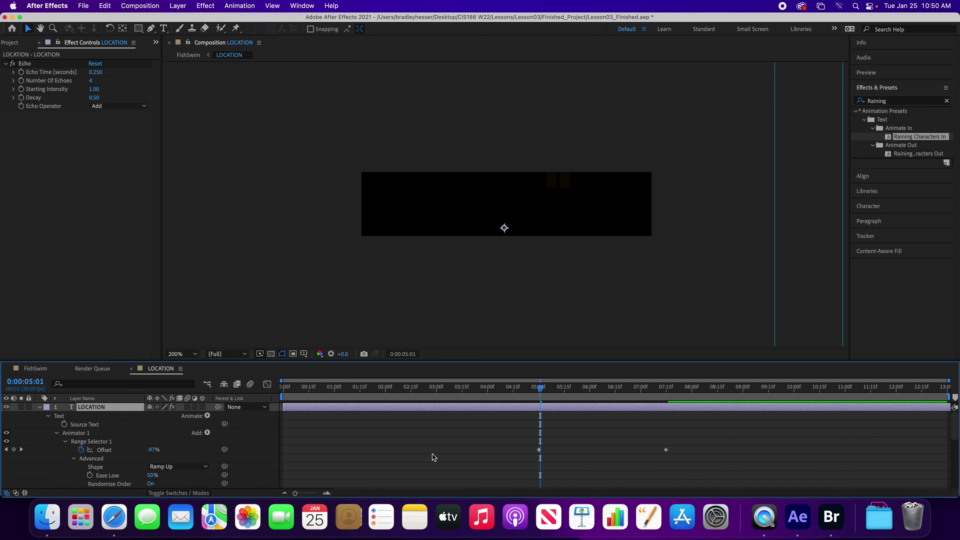
pyautogui.moveTo(540, 400); pyautogui.dragTo(591, 404)
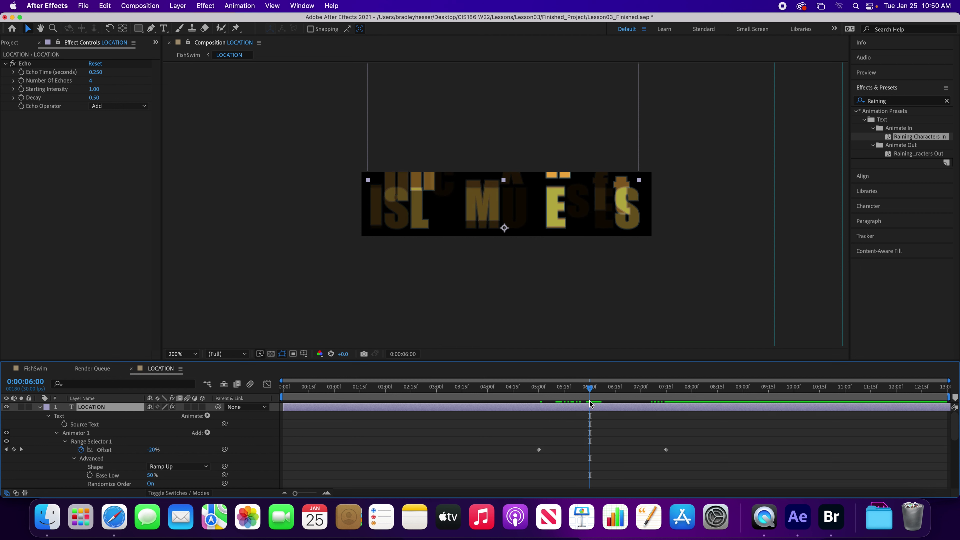
pyautogui.click(667, 450)
pyautogui.moveTo(667, 453); pyautogui.dragTo(591, 454)
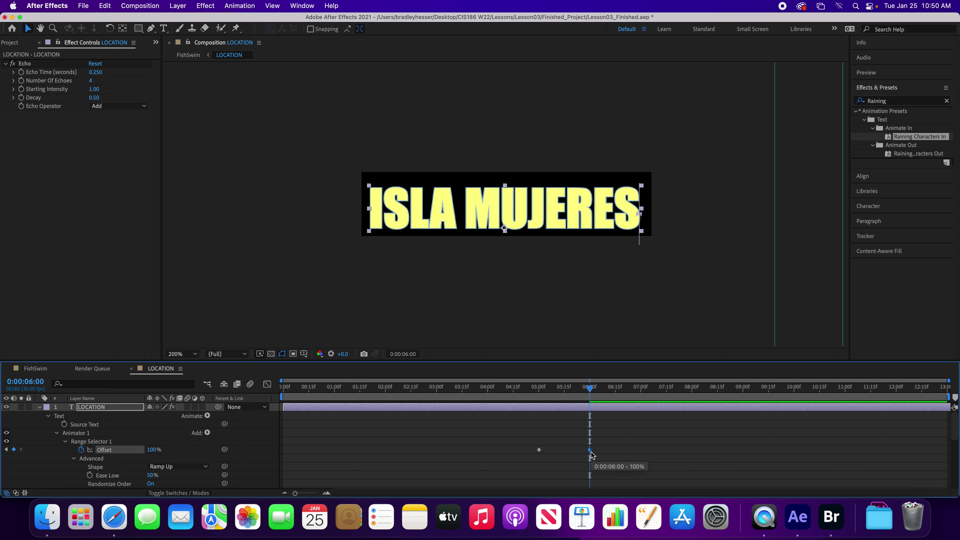
# - Check the shortened LOCATION text animation and preview it in the FishSwim composition from about 0:00:04:25
pyautogui.moveTo(590, 386)
pyautogui.mouseDown()
pyautogui.moveTo(548, 394)
pyautogui.moveTo(595, 397)
pyautogui.moveTo(540, 397)
pyautogui.moveTo(583, 402)
pyautogui.mouseUp()
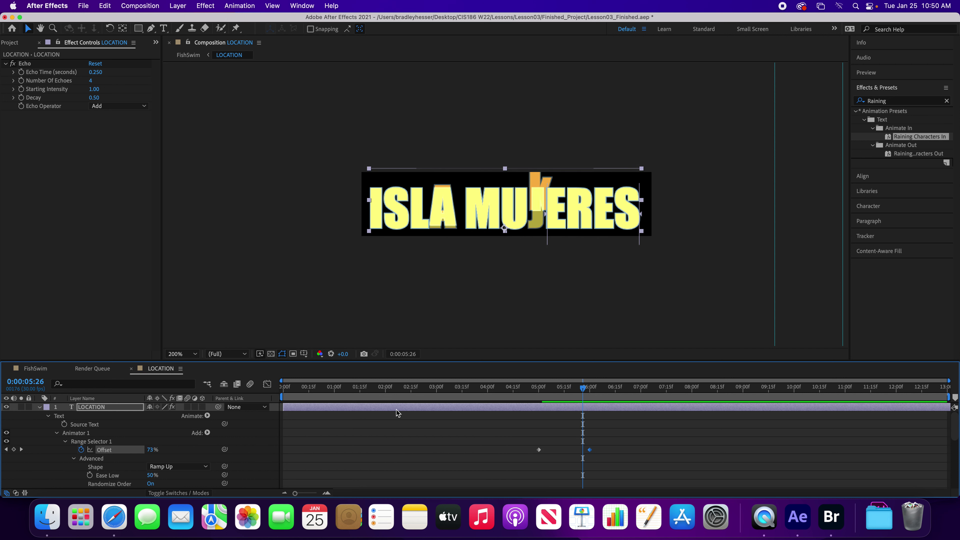
pyautogui.click(37, 370)
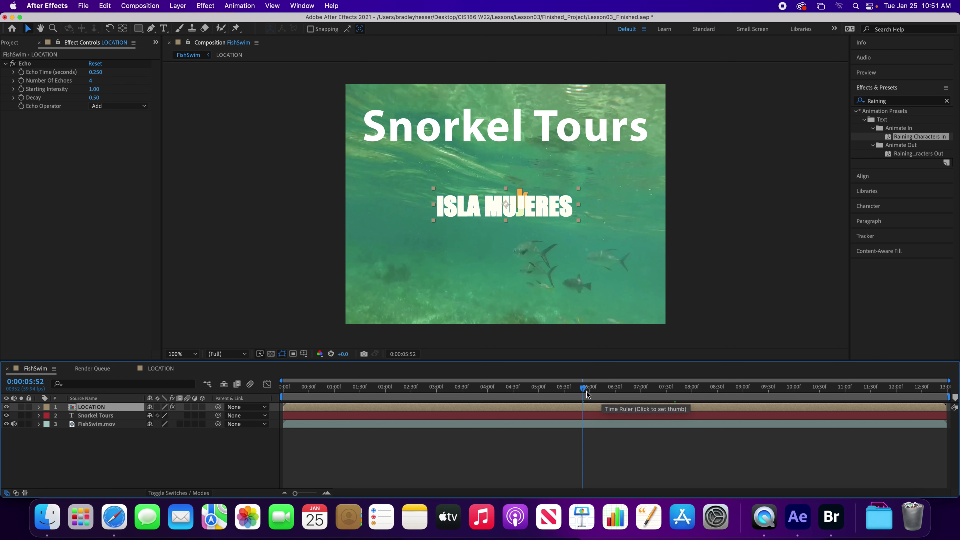
pyautogui.moveTo(582, 389); pyautogui.dragTo(511, 417)
pyautogui.press('space')
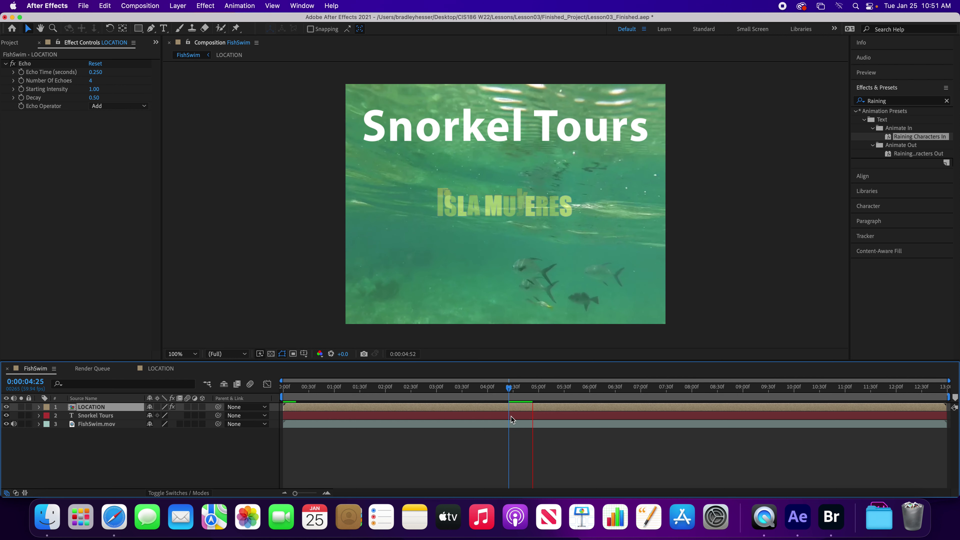
pyautogui.press('space')
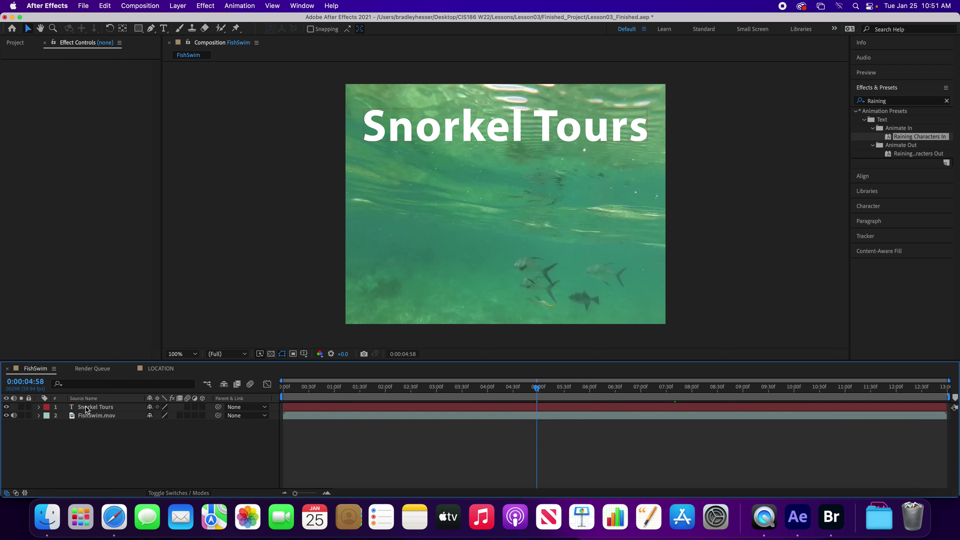
# - Collapse the text layer's properties in the LOCATION composition and scrub from 0:00:04:29 to 0:00:06:04 to check the animation
pyautogui.click(156, 370)
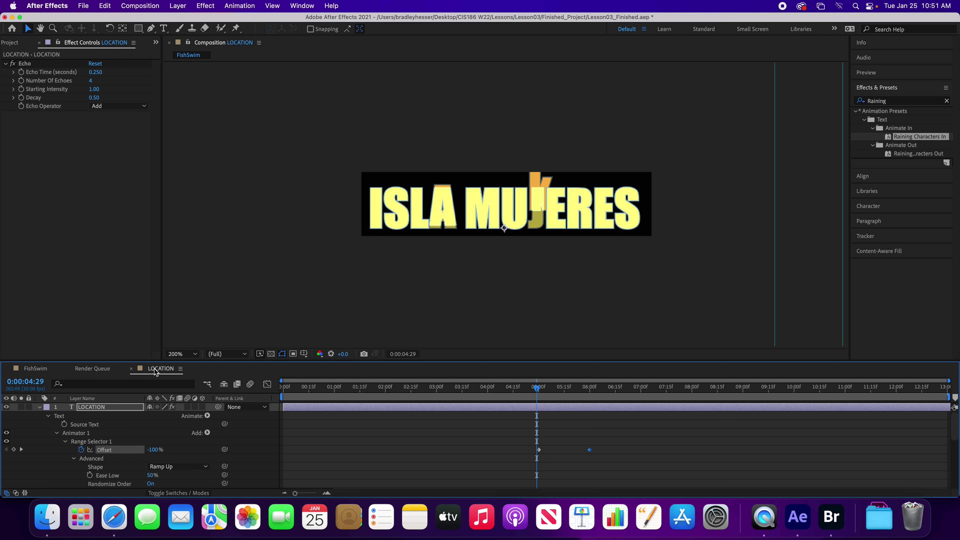
pyautogui.click(41, 407)
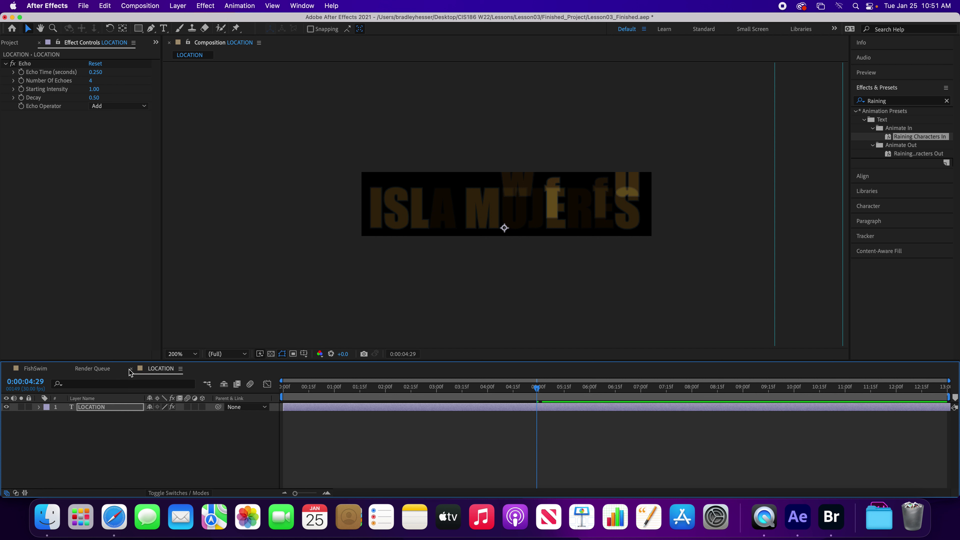
pyautogui.moveTo(537, 391); pyautogui.dragTo(598, 413)
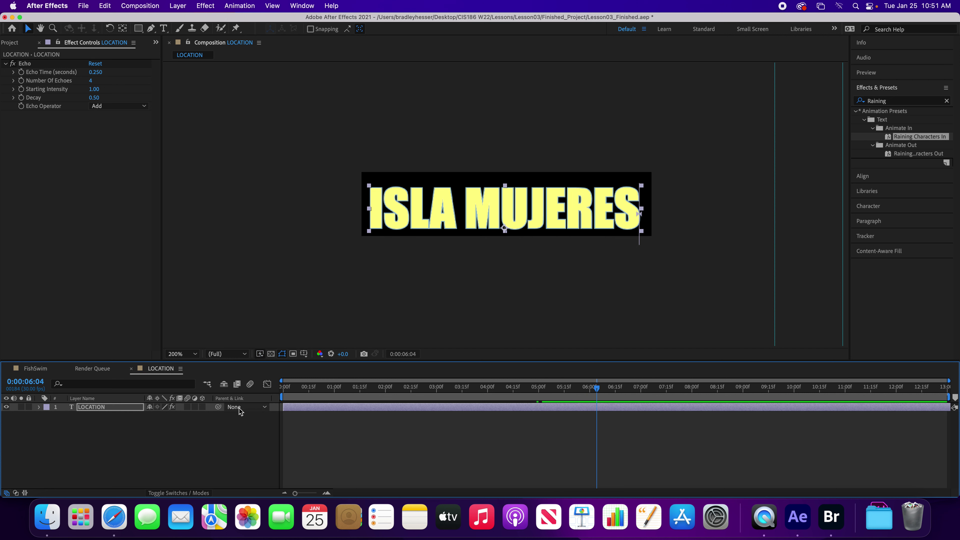
# - Add the LOCATION composition from the project to FishSwim as the top layer, above Snorkel Tours
pyautogui.click(38, 369)
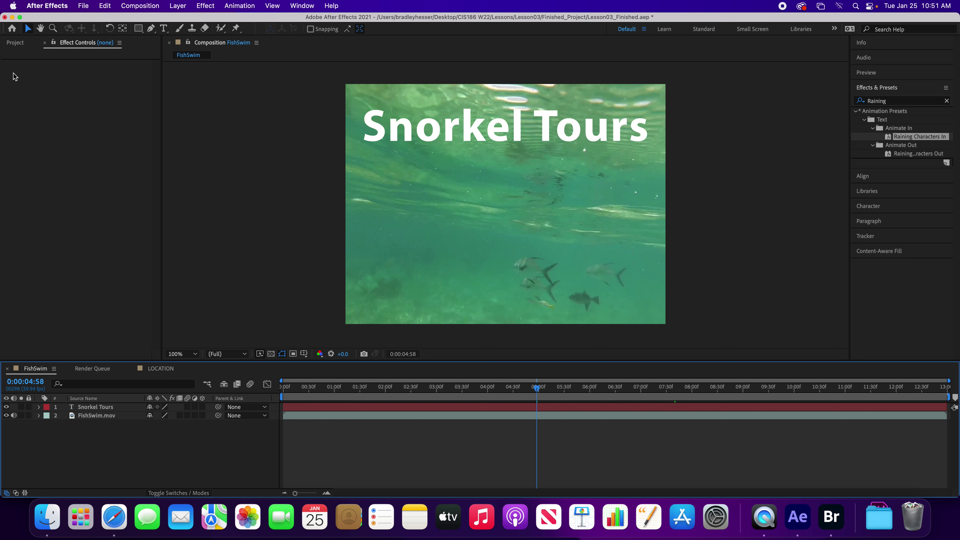
pyautogui.click(15, 44)
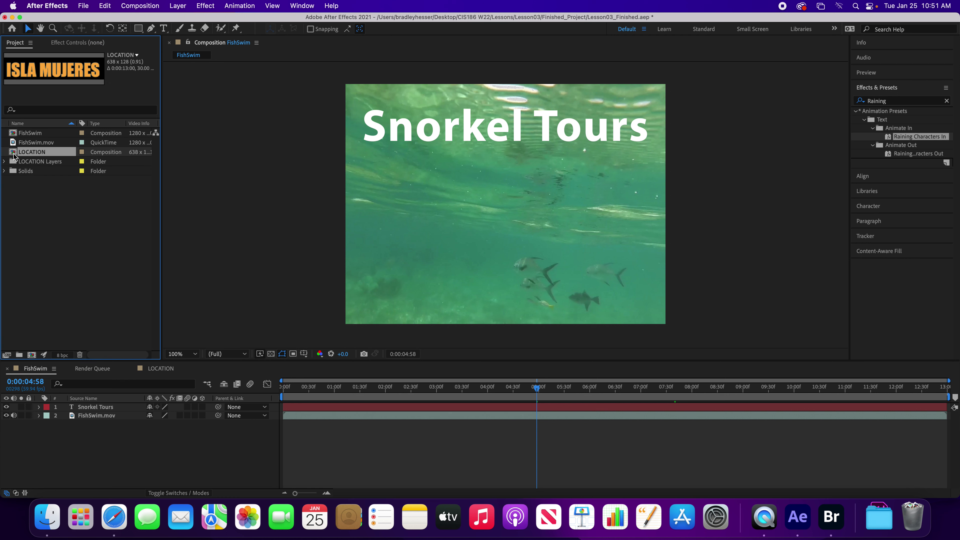
pyautogui.moveTo(13, 155); pyautogui.dragTo(48, 407)
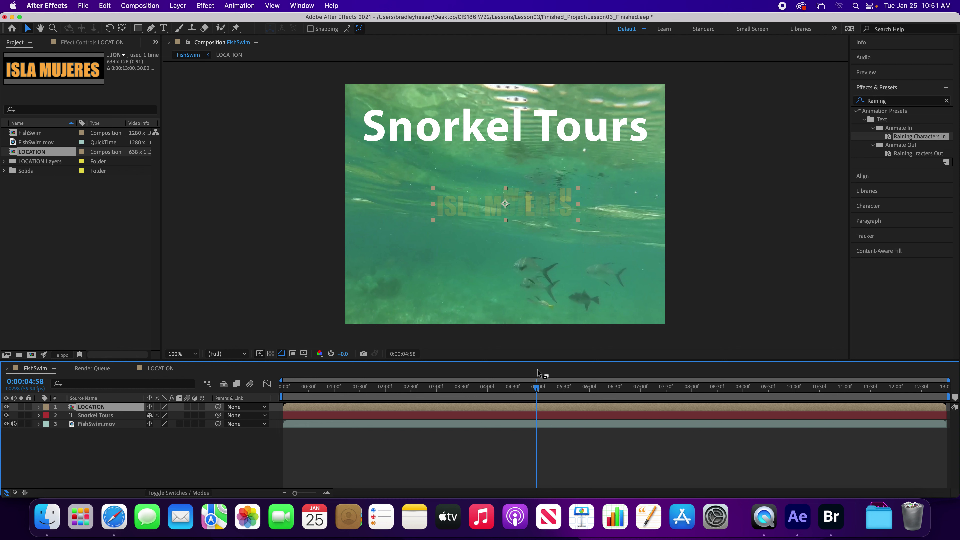
# - Scrub through the LOCATION text's entrance in FishSwim and preview the composition from the beginning
pyautogui.moveTo(542, 395); pyautogui.dragTo(613, 414)
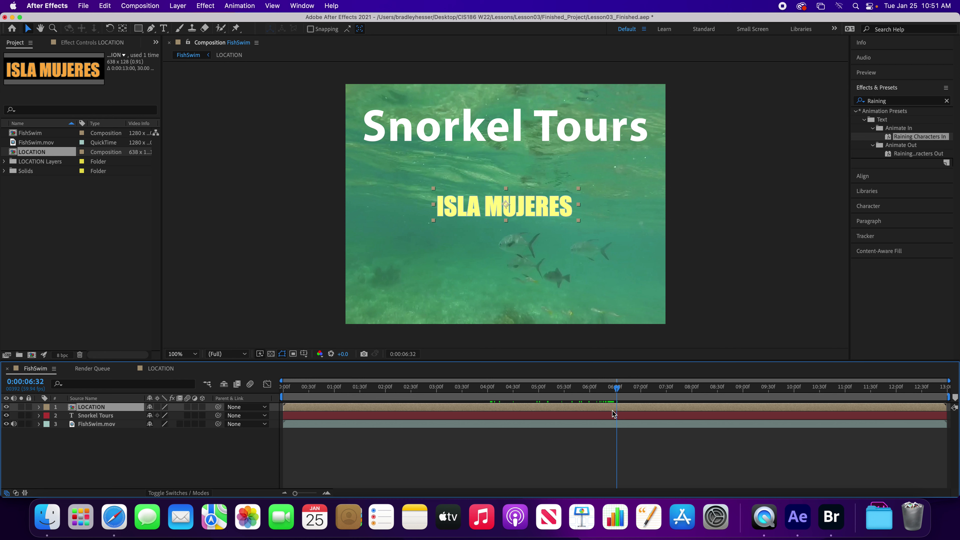
pyautogui.press('Home')
pyautogui.press('space')
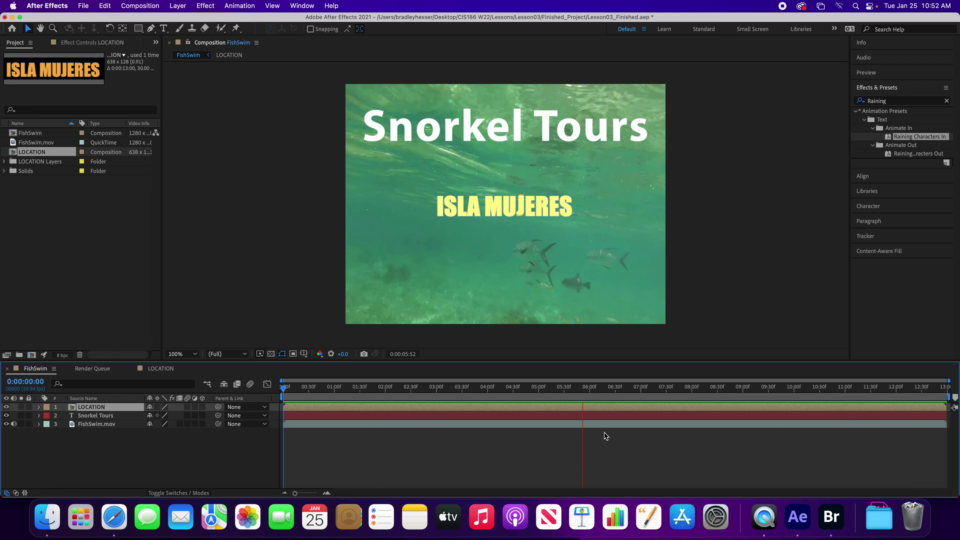
pyautogui.press('space')
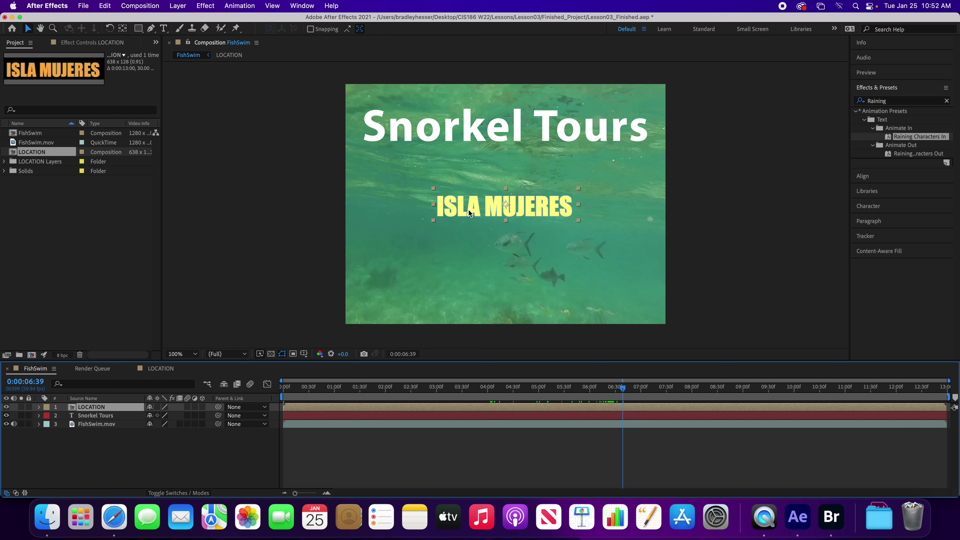
# - Move the ISLA MUJERES text directly beneath the right end of the Snorkel Tours title and preview the composition from the beginning
pyautogui.moveTo(474, 208); pyautogui.dragTo(548, 157)
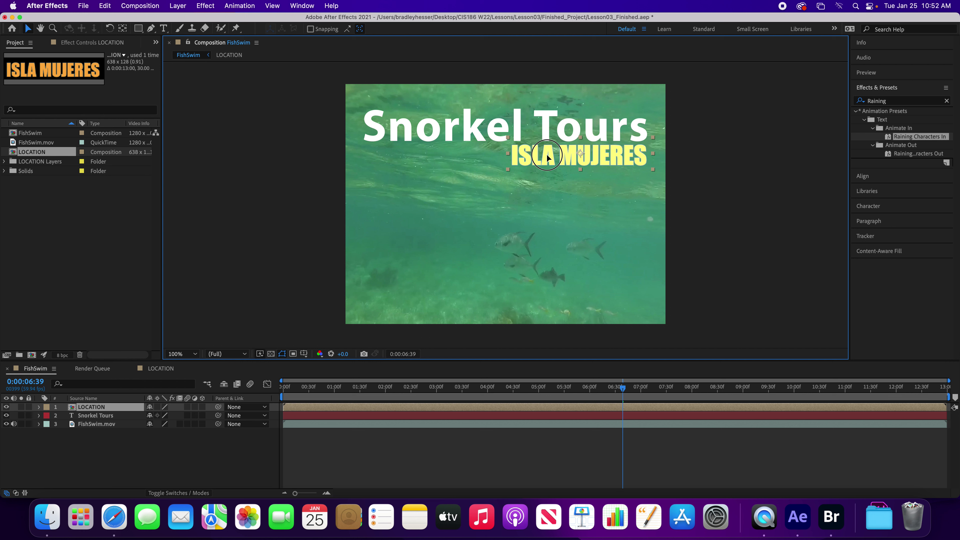
pyautogui.moveTo(547, 155); pyautogui.dragTo(547, 155)
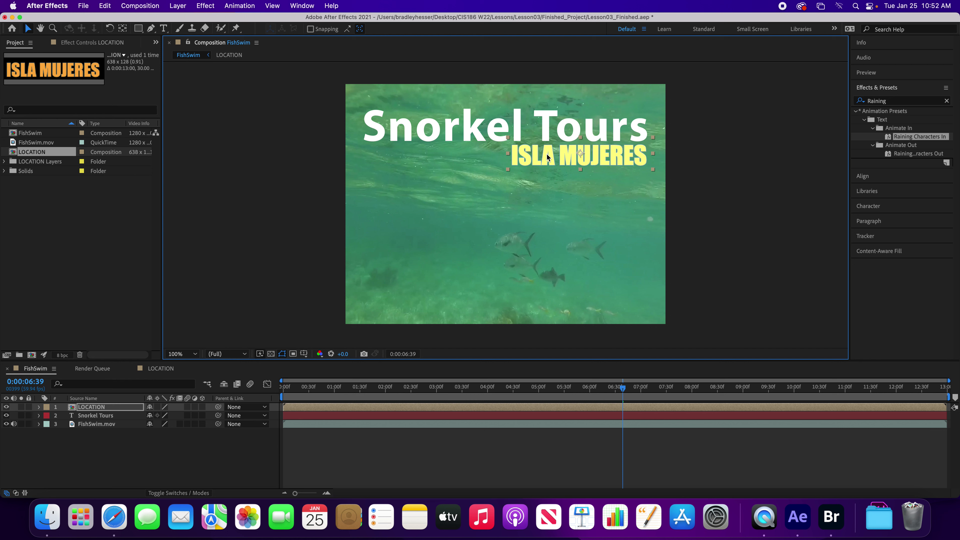
pyautogui.press('Home')
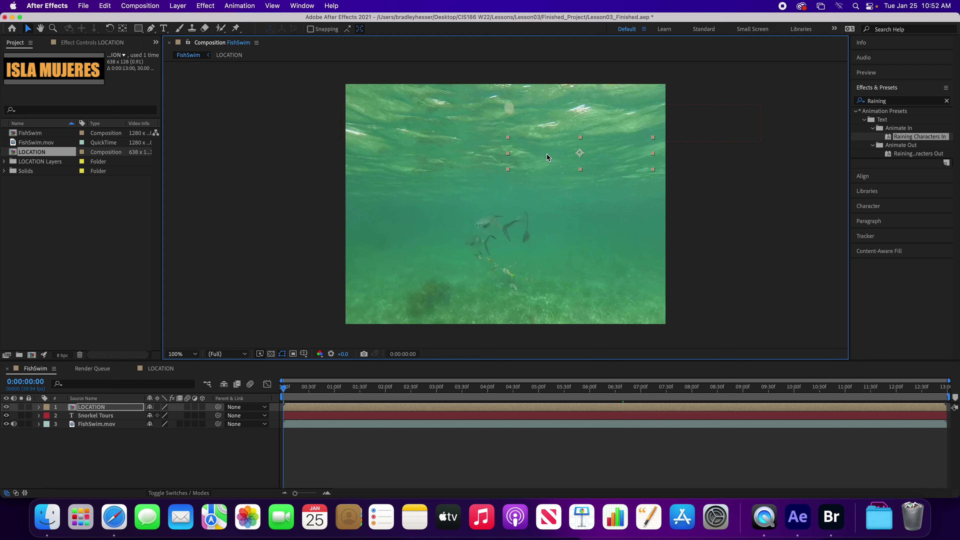
pyautogui.press('space')
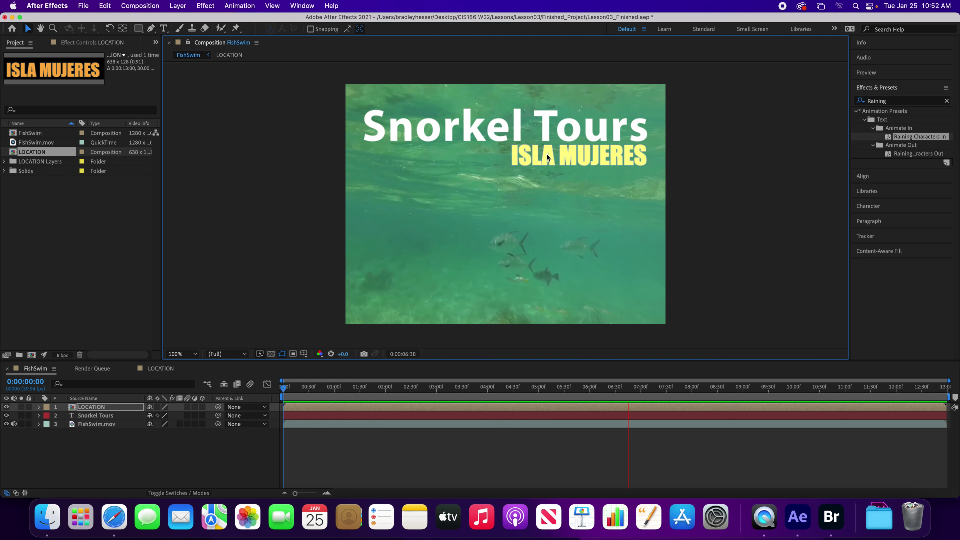
pyautogui.press('space')
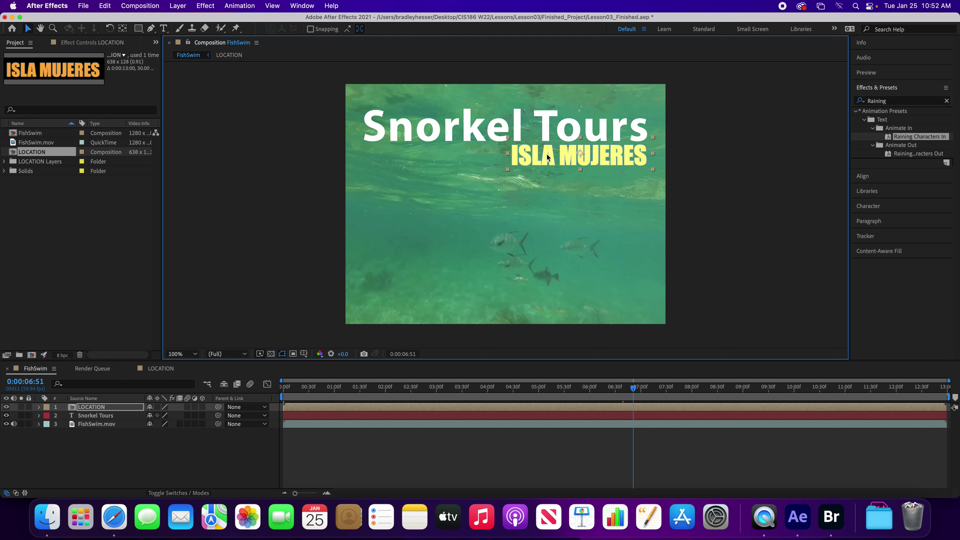
# - Save the project and deselect all layers
pyautogui.press('super+s')
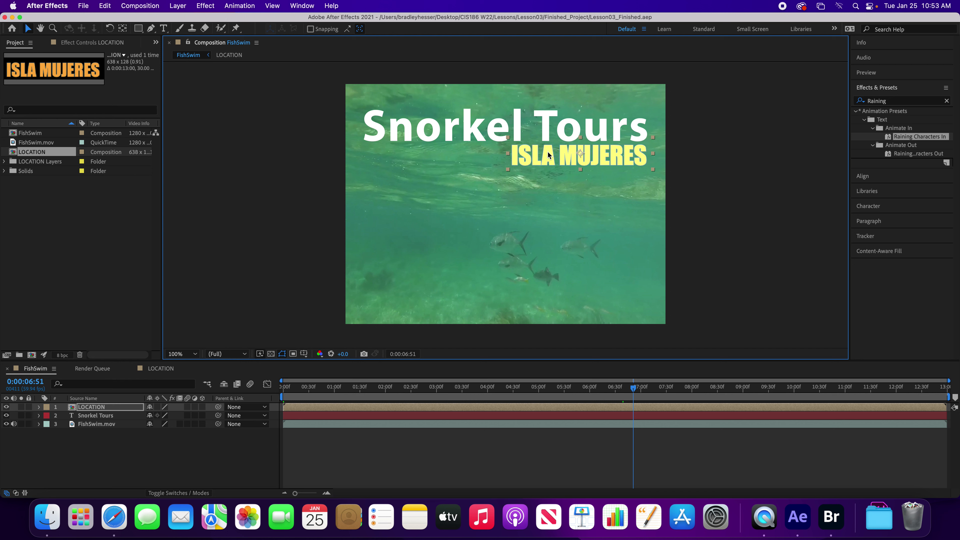
pyautogui.rightClick(293, 259)
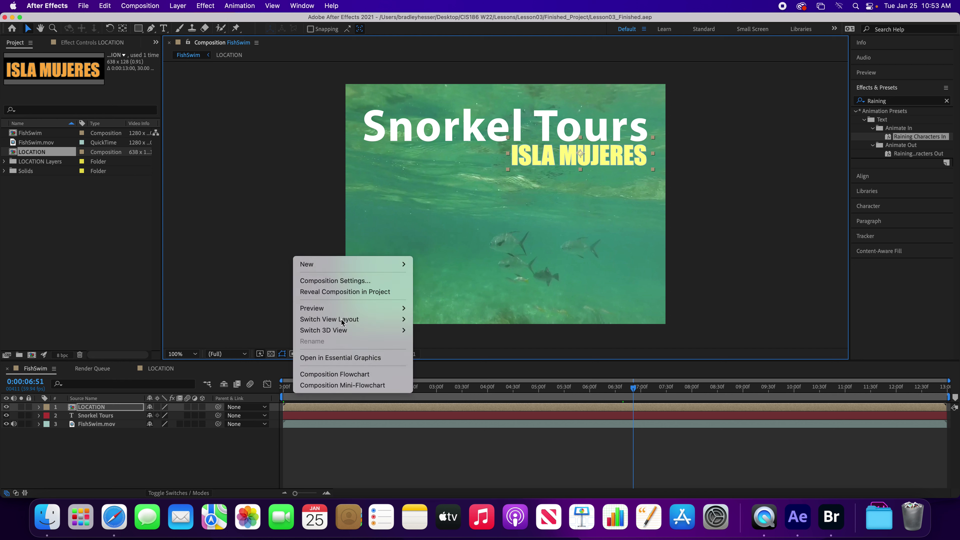
pyautogui.click(444, 446)
pyautogui.click(444, 447)
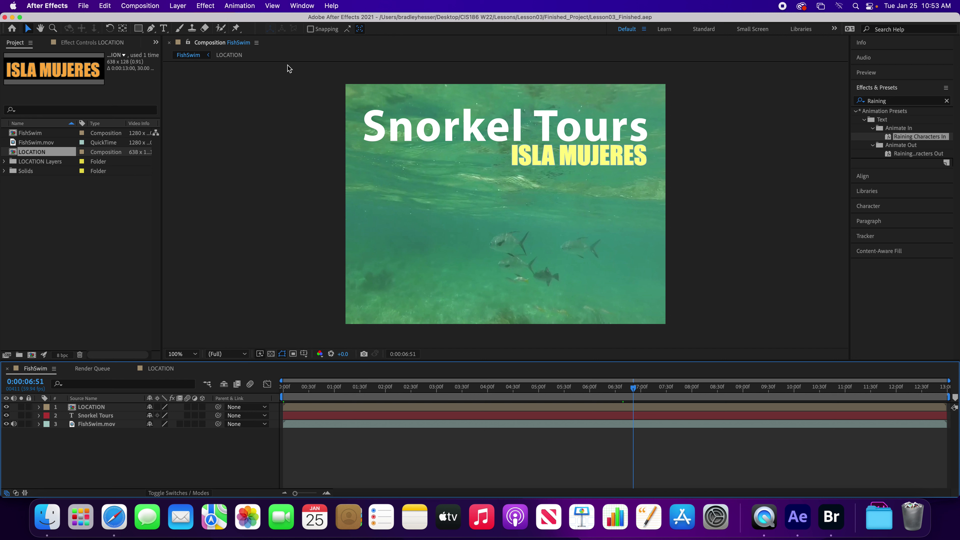
# - Add a horizontal text layer reading "BLUE CRAB CHARTERS" in the lower left part of the FishSwim frame
pyautogui.click(163, 28)
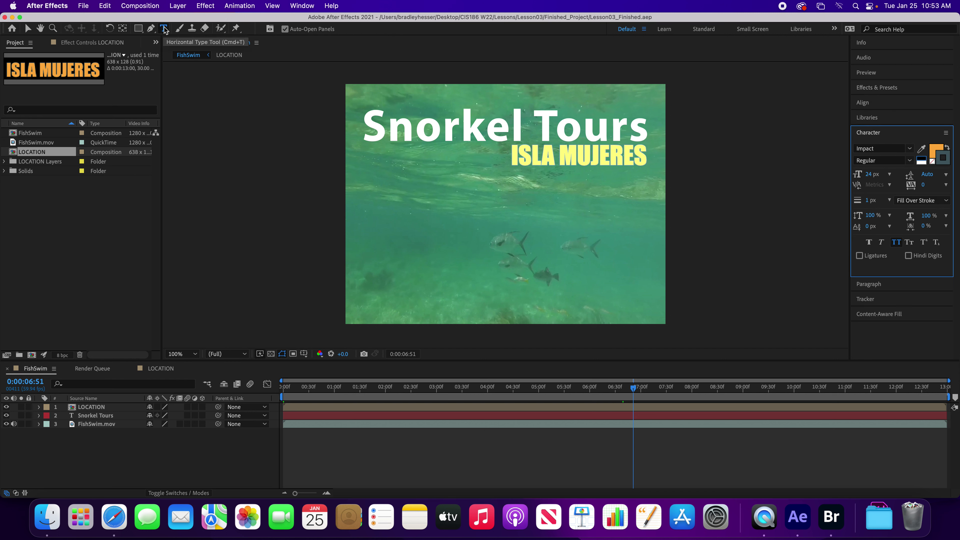
pyautogui.click(453, 265)
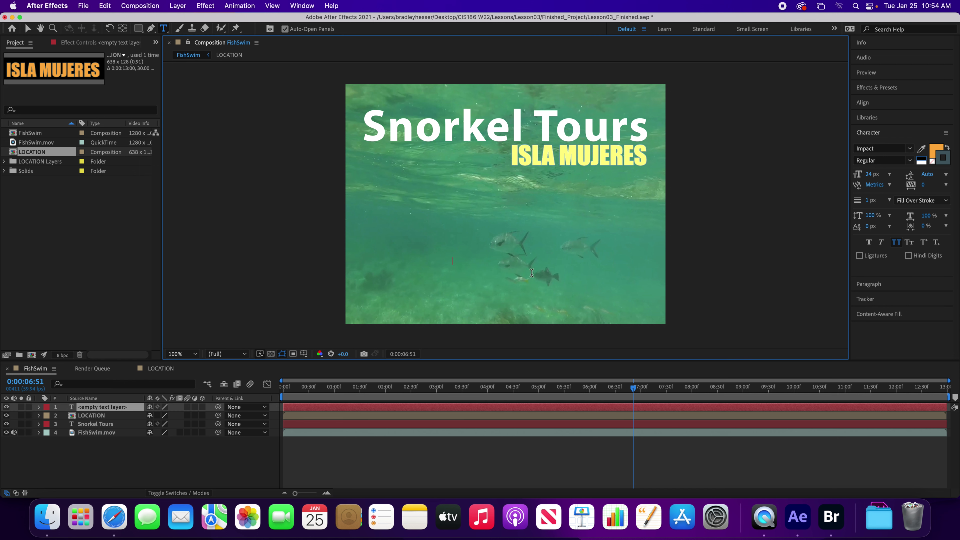
pyautogui.write('BLUE CRAB C')
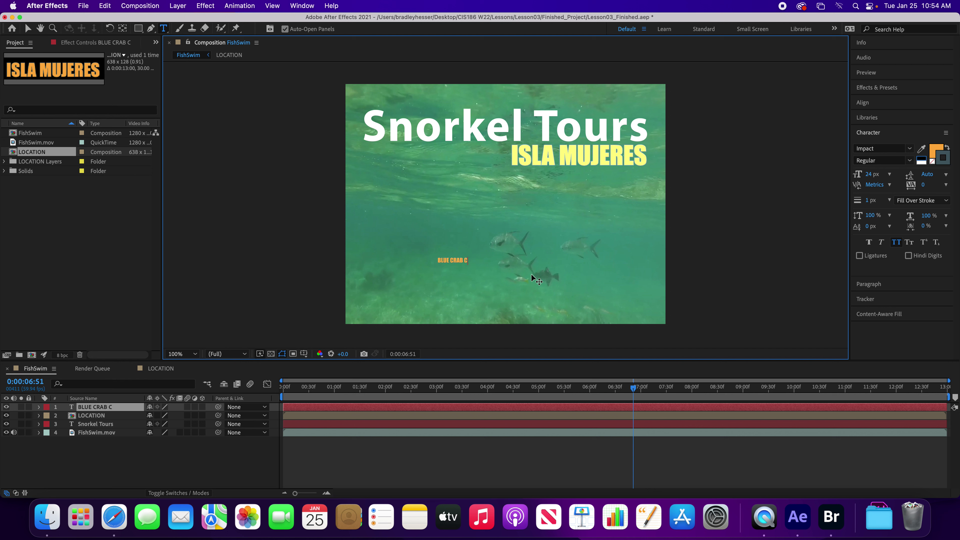
pyautogui.write('HARTERS')
pyautogui.click(491, 454)
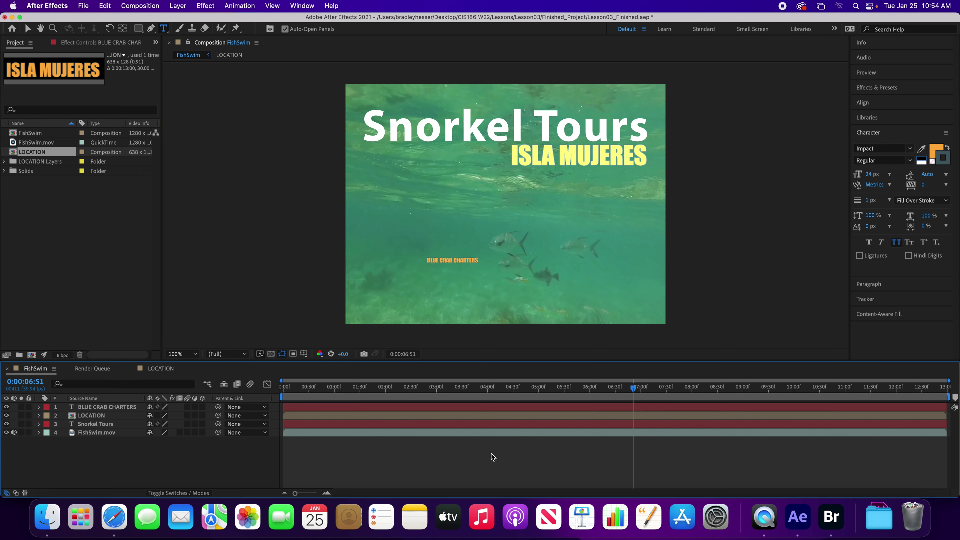
# - Select the BLUE CRAB CHARTERS text and set its font family to Times New Roman
pyautogui.press('v')
pyautogui.click(460, 262)
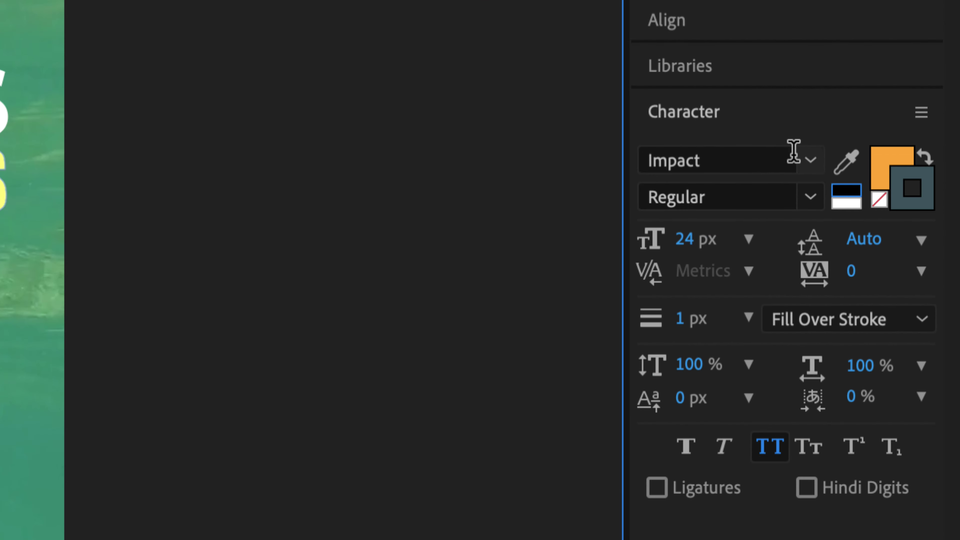
pyautogui.click(760, 159)
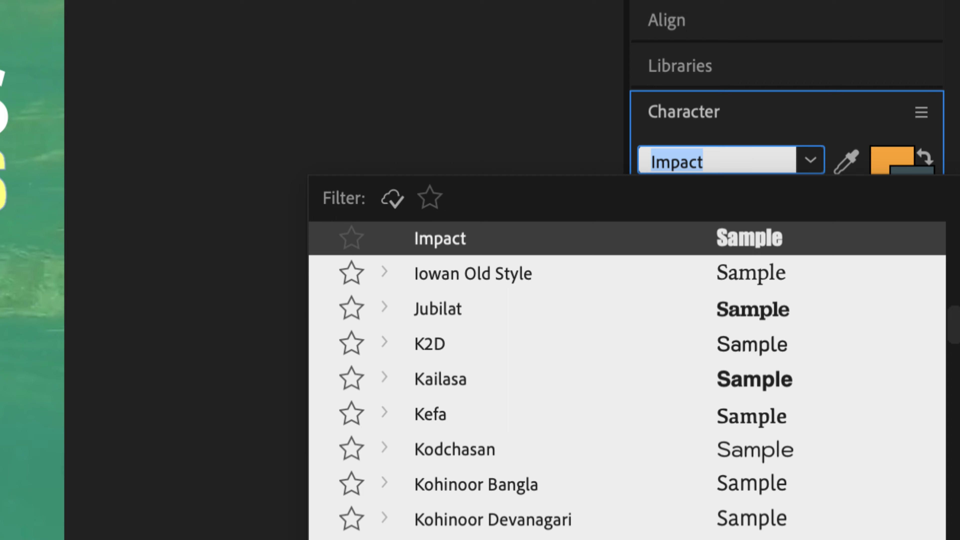
pyautogui.write('Times')
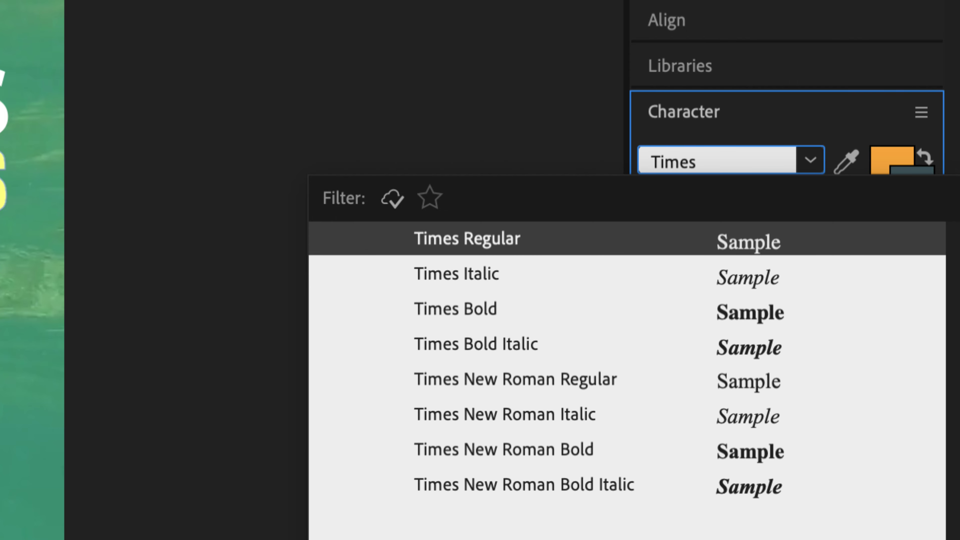
pyautogui.press('Down')
pyautogui.press('Down')
pyautogui.press('Down')
pyautogui.press('Down')
pyautogui.press('Up')
pyautogui.press('Down')
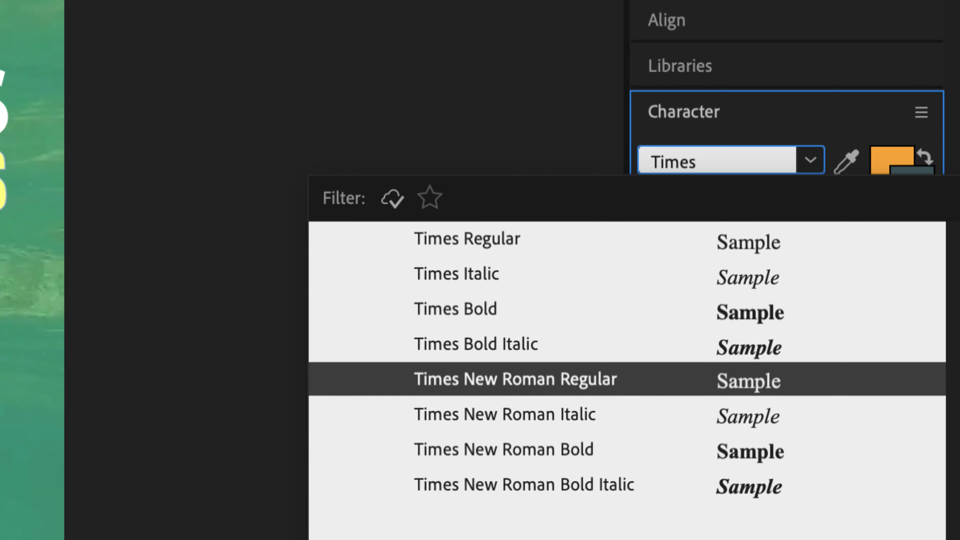
pyautogui.press('Up')
pyautogui.press('Up')
pyautogui.press('Down')
pyautogui.press('Down')
pyautogui.press('Down')
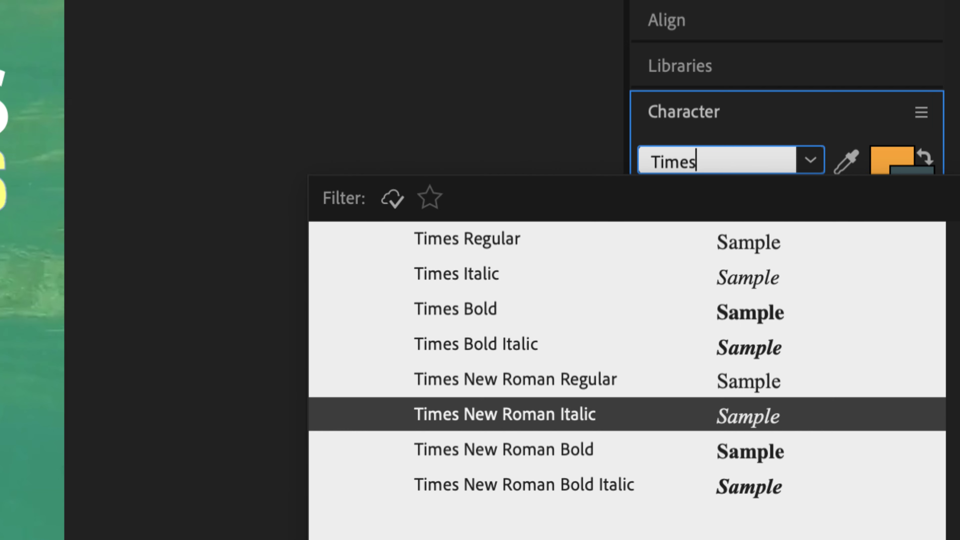
pyautogui.press('Down')
pyautogui.press('Return')
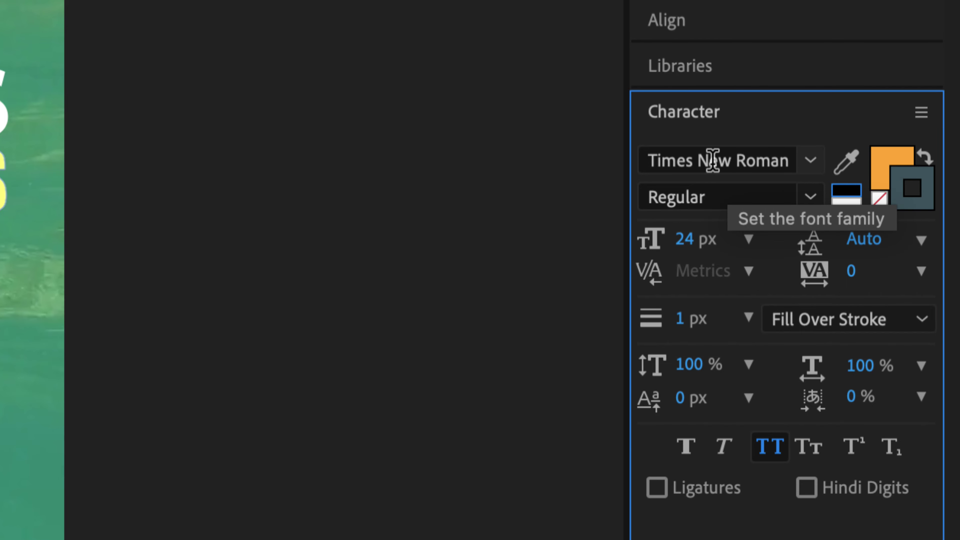
# - Set the BLUE CRAB CHARTERS text's font style to Bold
pyautogui.click(810, 196)
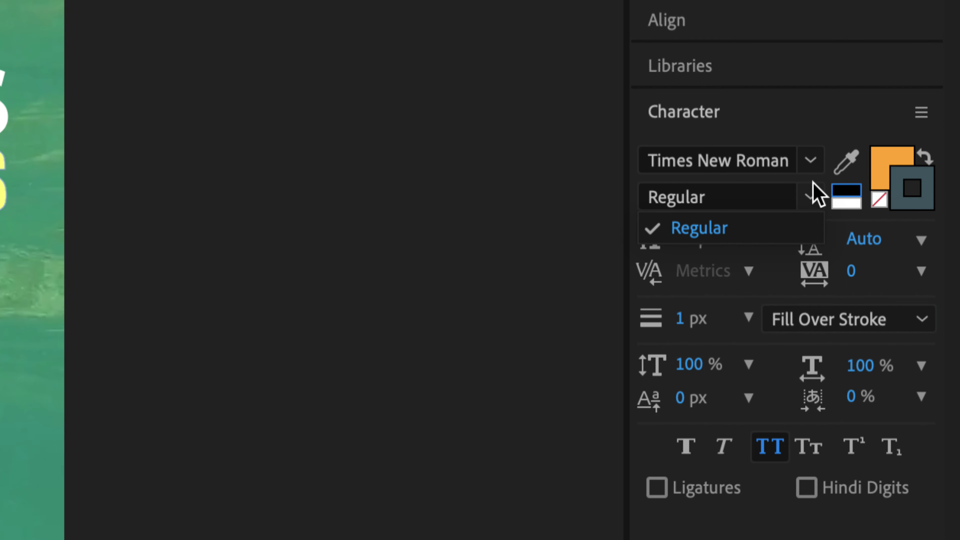
pyautogui.click(802, 202)
pyautogui.click(808, 194)
pyautogui.click(808, 192)
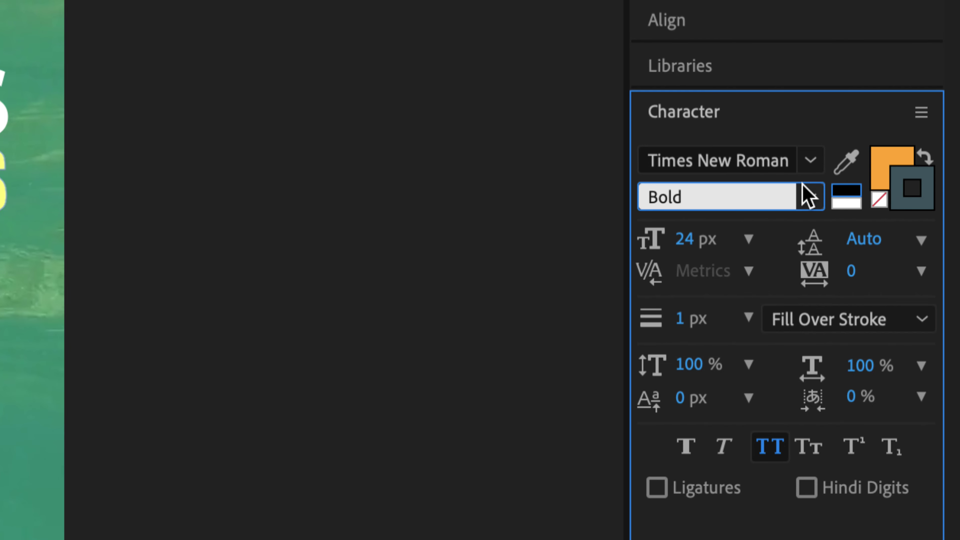
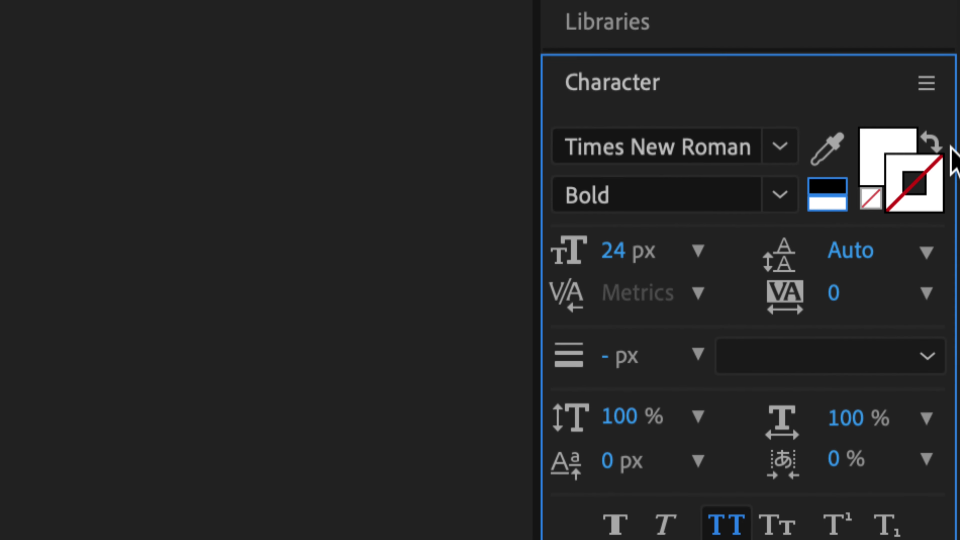
# - Set the BLUE CRAB CHARTERS text's font size to 48 px and display its paragraph settings
pyautogui.click(619, 254)
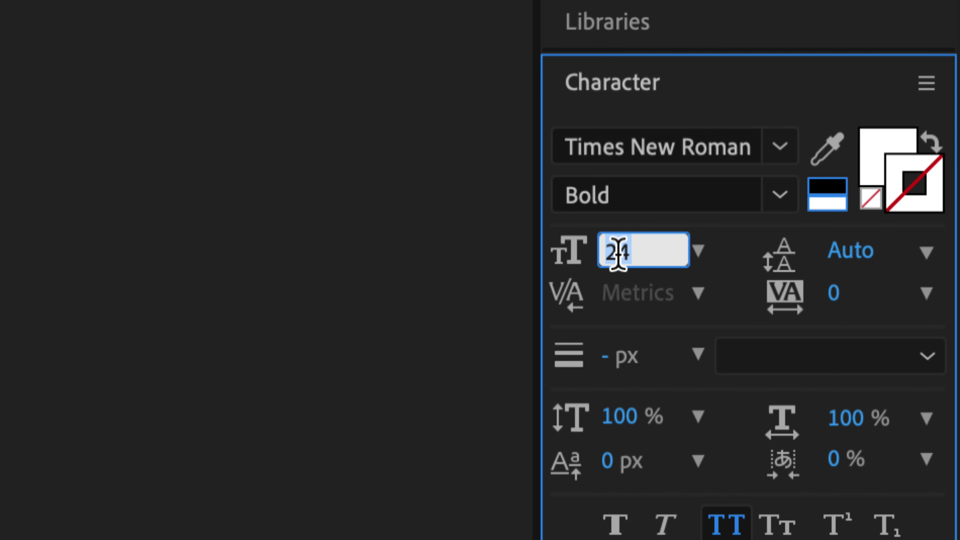
pyautogui.write('48')
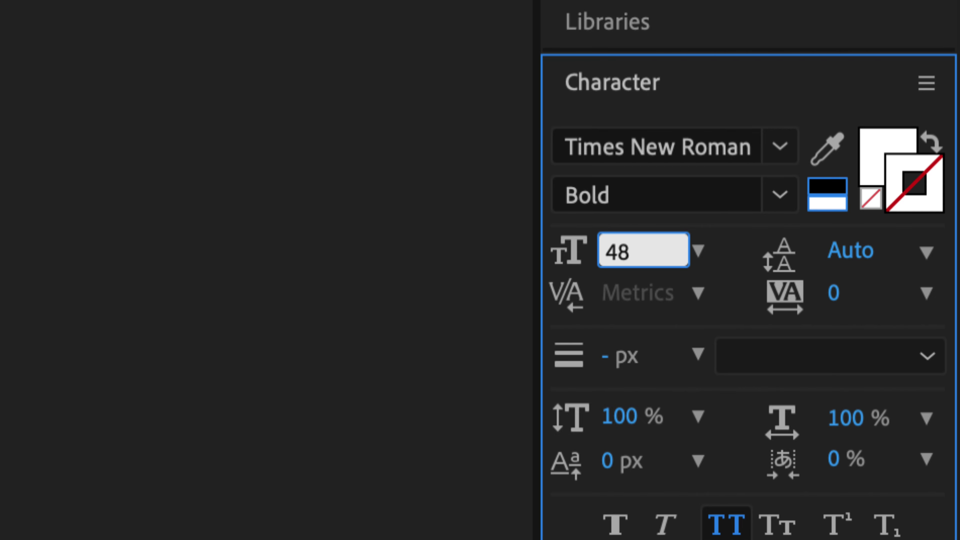
pyautogui.press('Return')
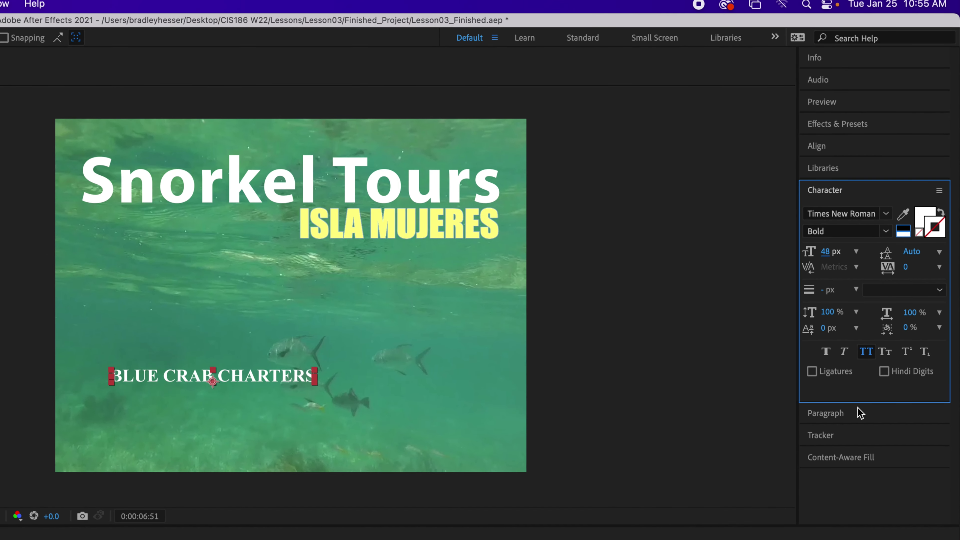
pyautogui.click(856, 407)
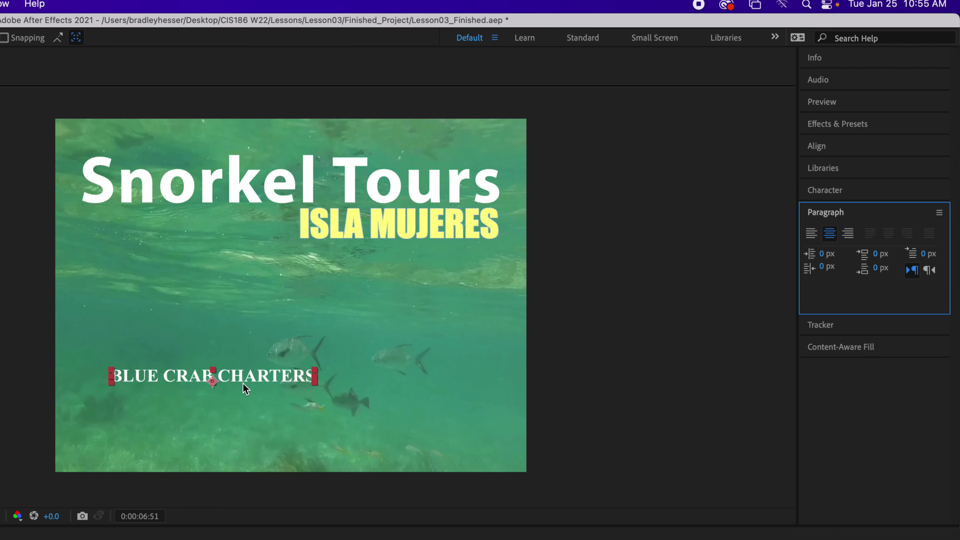
# - Move the BLUE CRAB CHARTERS text down and left toward the frame's lower-left corner and show the composition grid
pyautogui.moveTo(253, 373); pyautogui.dragTo(227, 413)
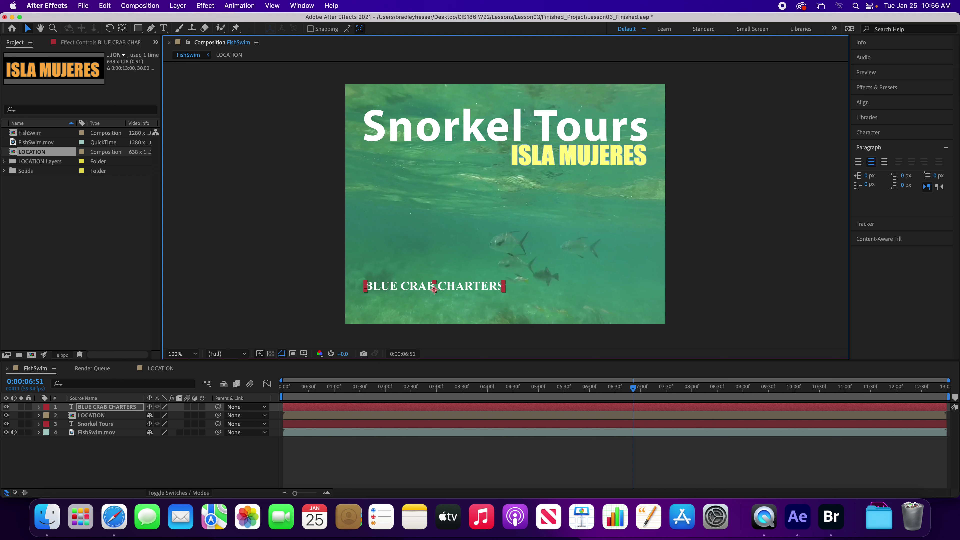
pyautogui.click(272, 6)
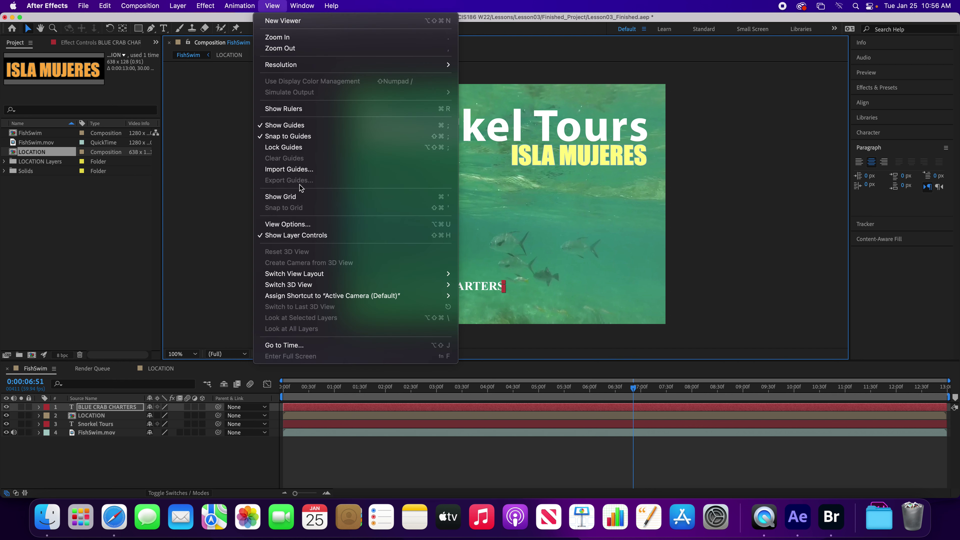
pyautogui.click(294, 196)
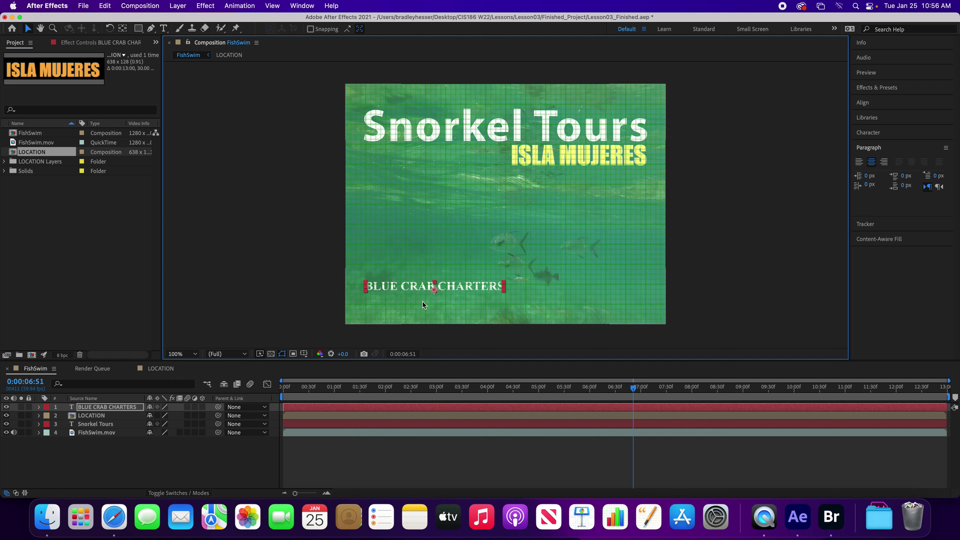
# - Nudge the BLUE CRAB CHARTERS text slightly up and left to line up with the grid and the Snorkel Tours title's left edge
pyautogui.press('Up')
pyautogui.press('Up')
pyautogui.press('Up')
pyautogui.press('Up')
pyautogui.press('Up')
pyautogui.press('Up')
pyautogui.press('Up')
pyautogui.press('Up')
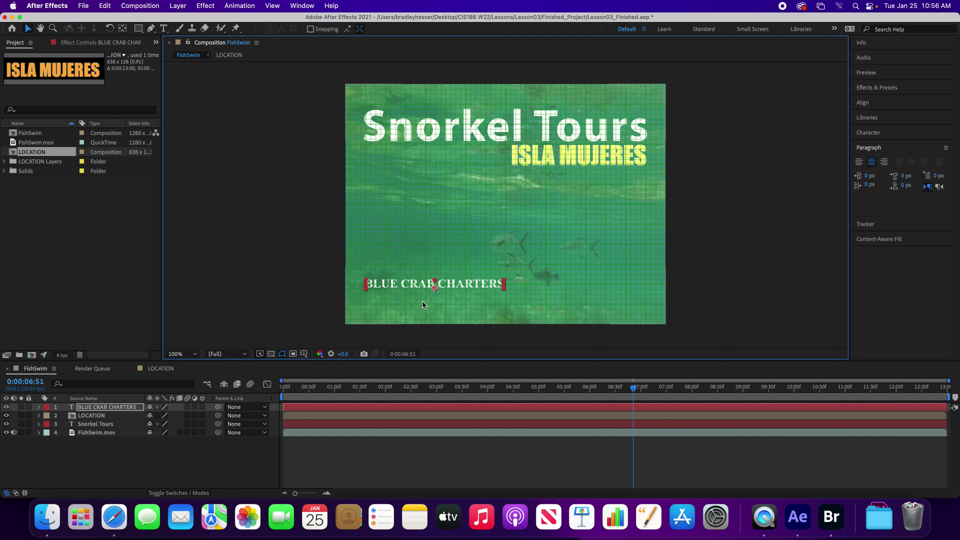
pyautogui.press('Left')
pyautogui.press('Left')
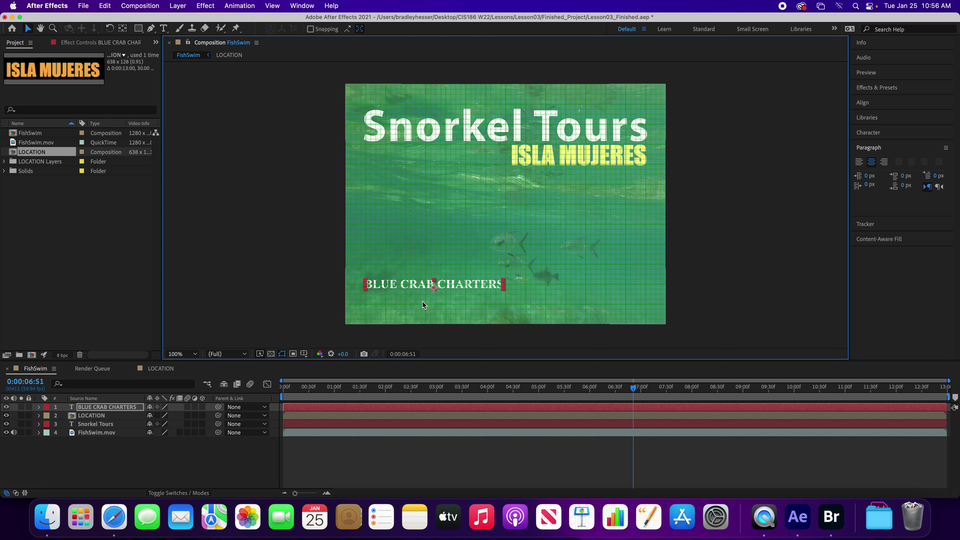
# - Deselect the BLUE CRAB CHARTERS layer and hide the composition grid
pyautogui.click(484, 455)
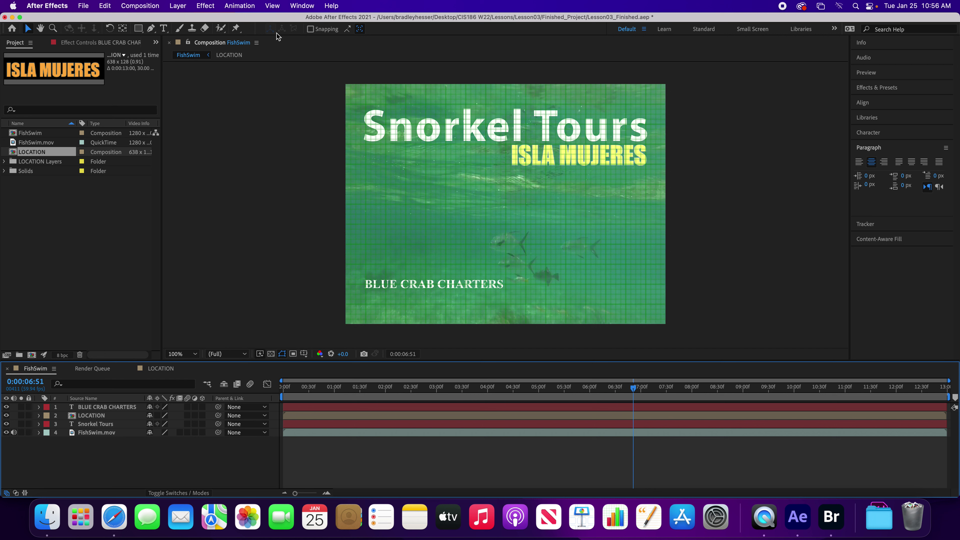
pyautogui.click(270, 7)
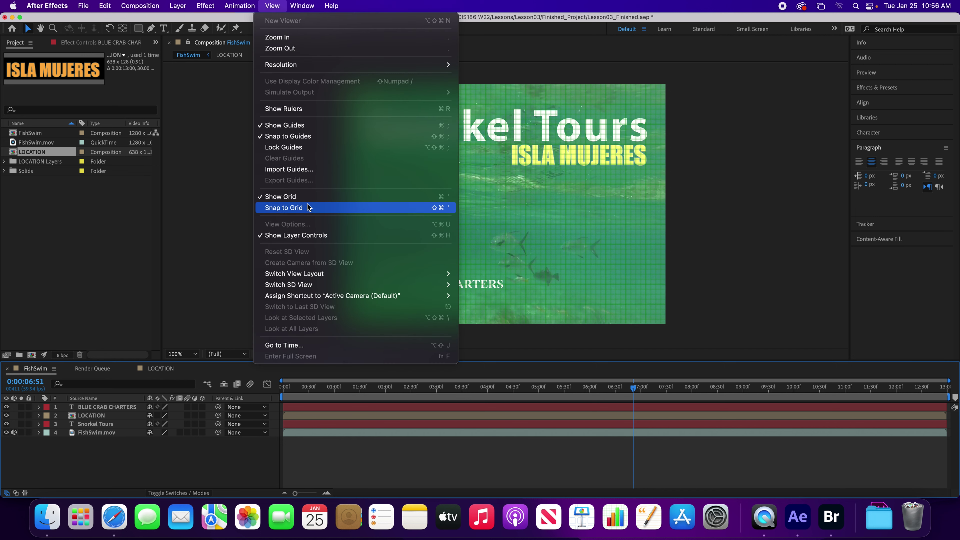
pyautogui.click(307, 197)
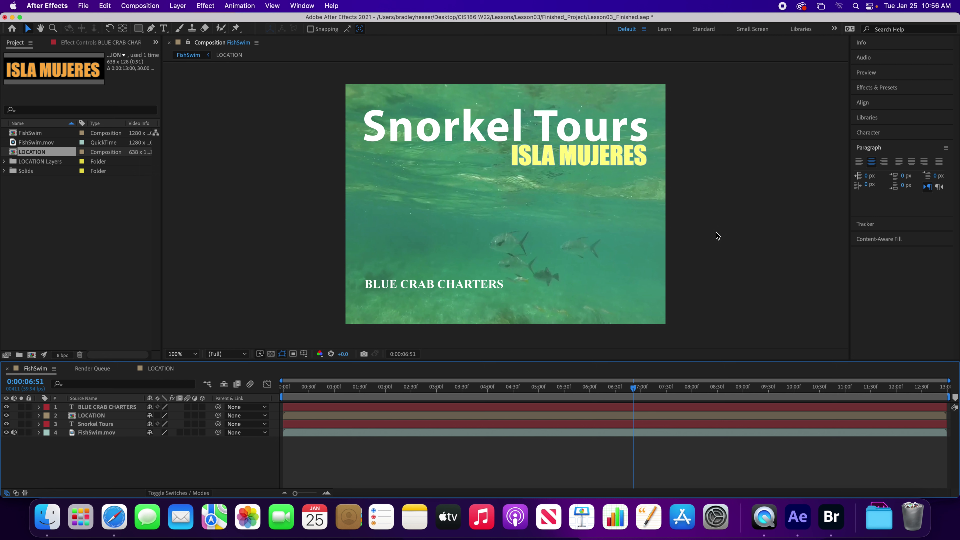
# - Toggle the composition grid on and off repeatedly, leaving it hidden
pyautogui.press('super+apostrophe')
pyautogui.press('super+apostrophe')
pyautogui.press('super+apostrophe')
pyautogui.press('super+apostrophe')
pyautogui.press('super+apostrophe')
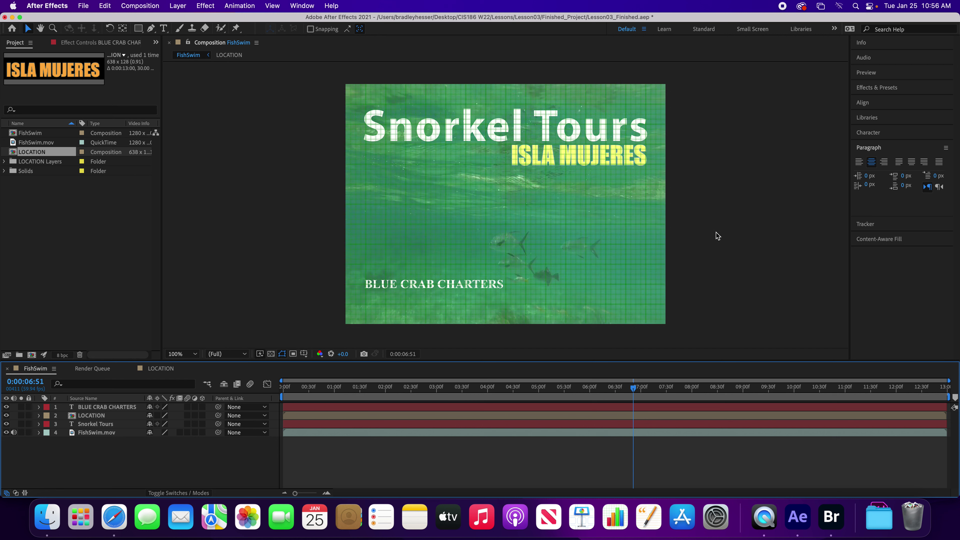
pyautogui.press('super+apostrophe')
pyautogui.press('super+apostrophe')
pyautogui.press('super+apostrophe')
pyautogui.press('super+apostrophe')
pyautogui.press('super+apostrophe')
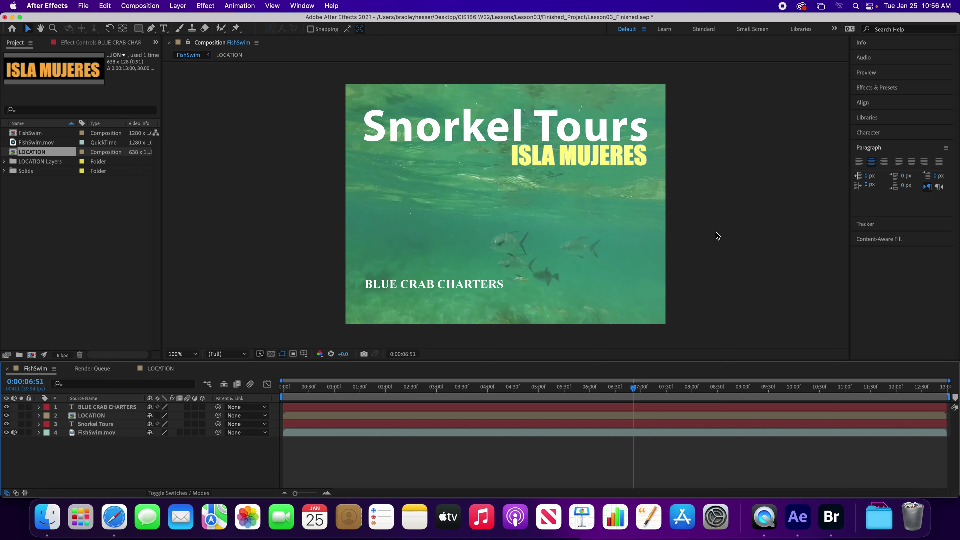
pyautogui.press('super+apostrophe')
pyautogui.press('super+apostrophe')
pyautogui.press('super+apostrophe')
pyautogui.press('super+apostrophe')
pyautogui.press('super+apostrophe')
pyautogui.press('super+apostrophe')
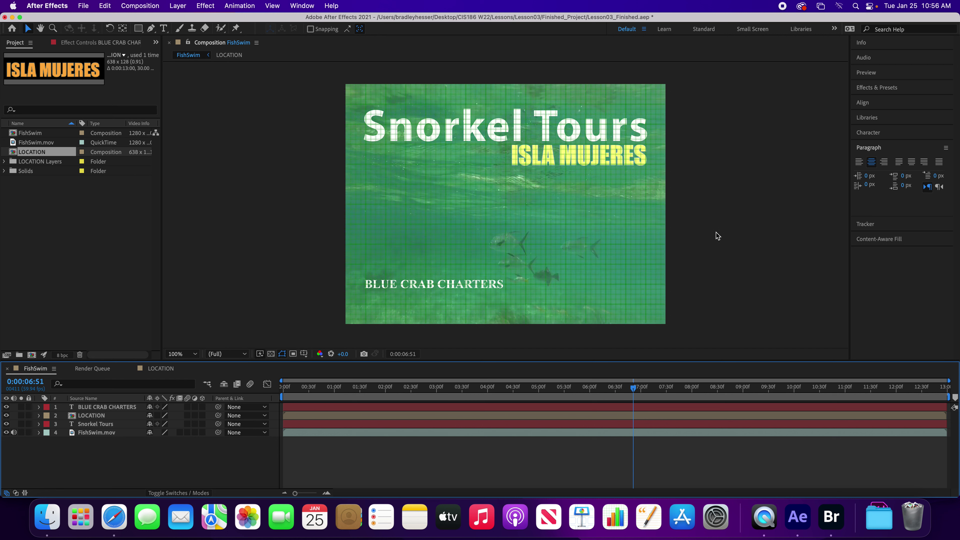
pyautogui.press('super+apostrophe')
pyautogui.press('super+apostrophe')
pyautogui.press('super+apostrophe')
pyautogui.press('super+apostrophe')
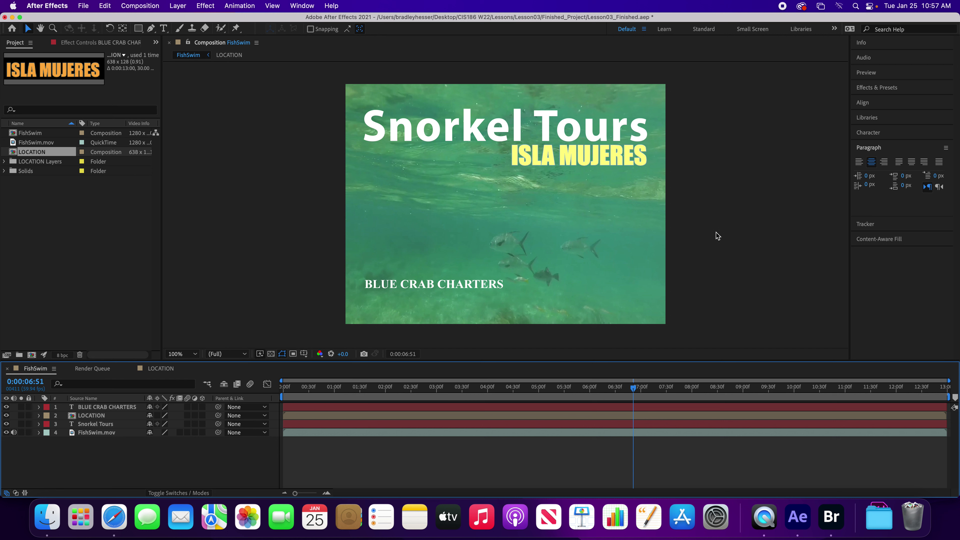
# - Save the project and move the current time in FishSwim to 0:00:07:10
pyautogui.press('cmd+s')
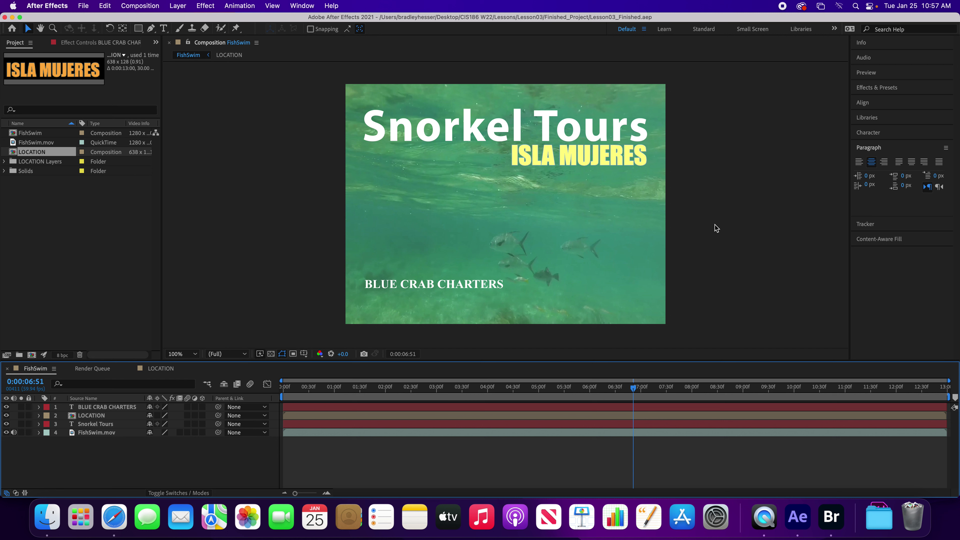
pyautogui.click(33, 381)
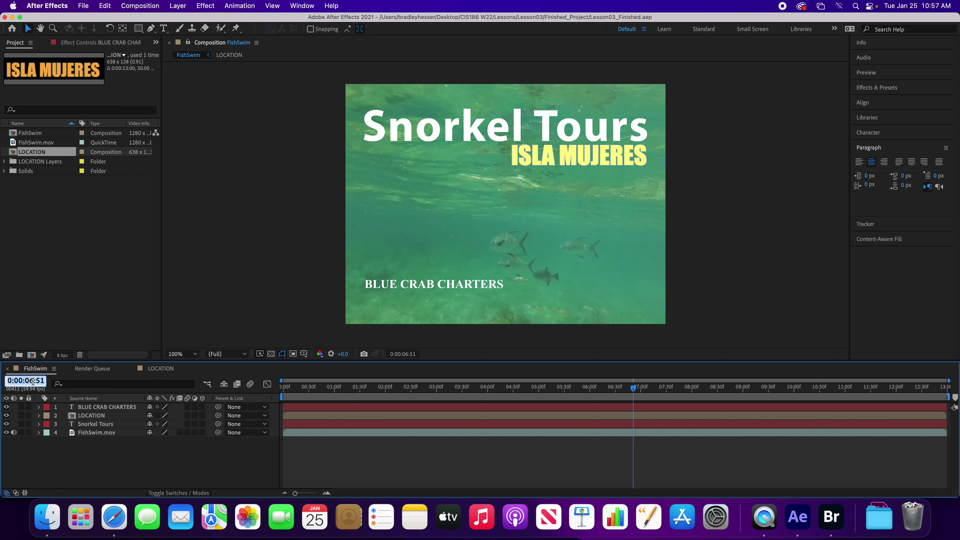
pyautogui.write('710')
pyautogui.press('Return')
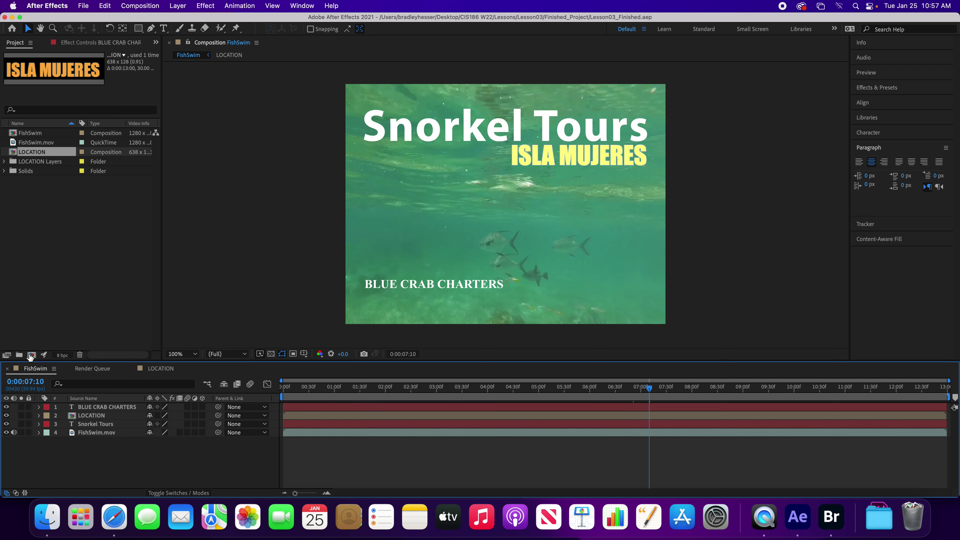
# - Find the Increase Tracking animation preset and apply it to the BLUE CRAB CHARTERS text layer, keeping that layer selected
pyautogui.click(419, 289)
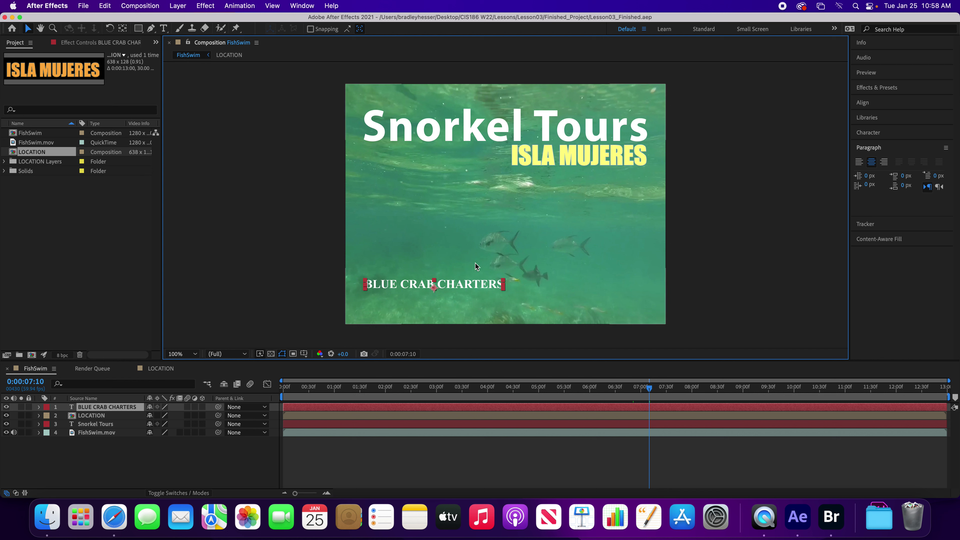
pyautogui.click(881, 88)
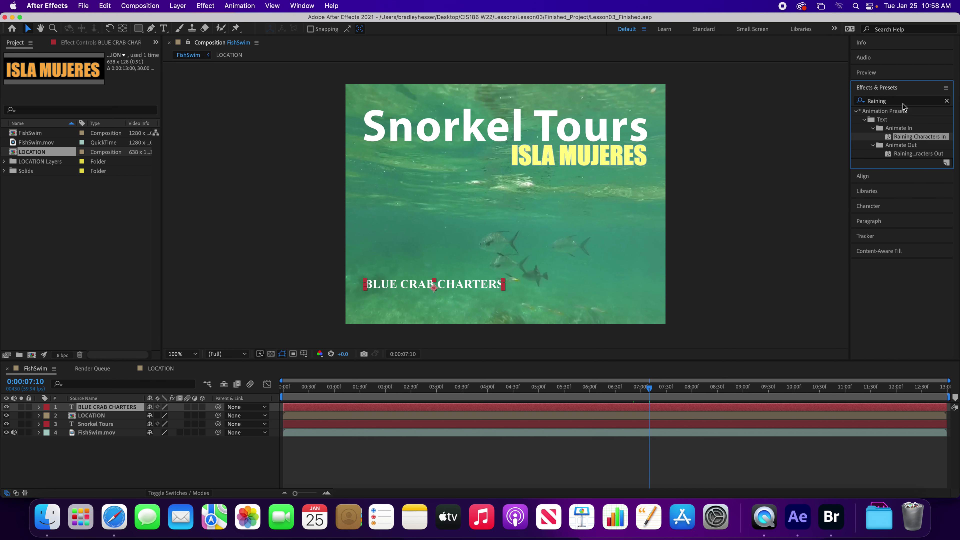
pyautogui.click(947, 100)
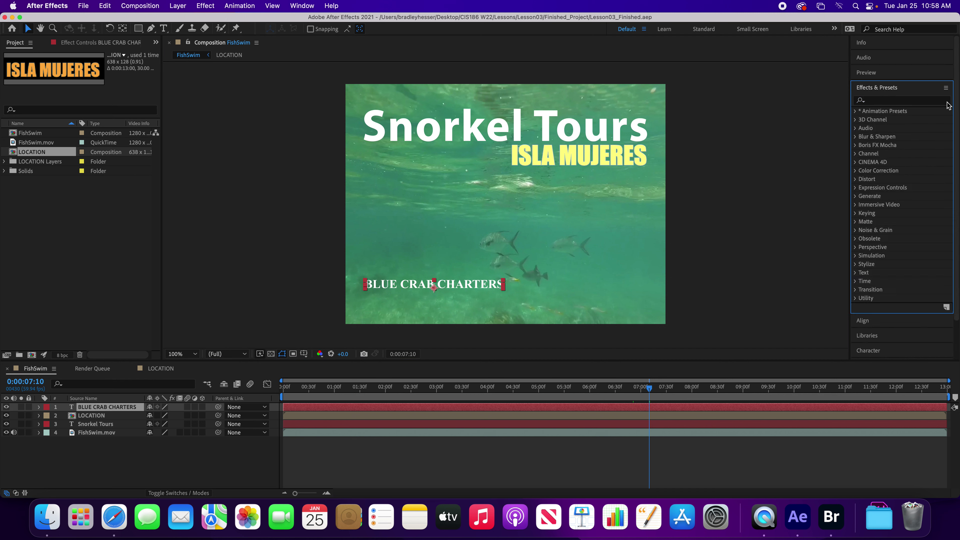
pyautogui.click(899, 101)
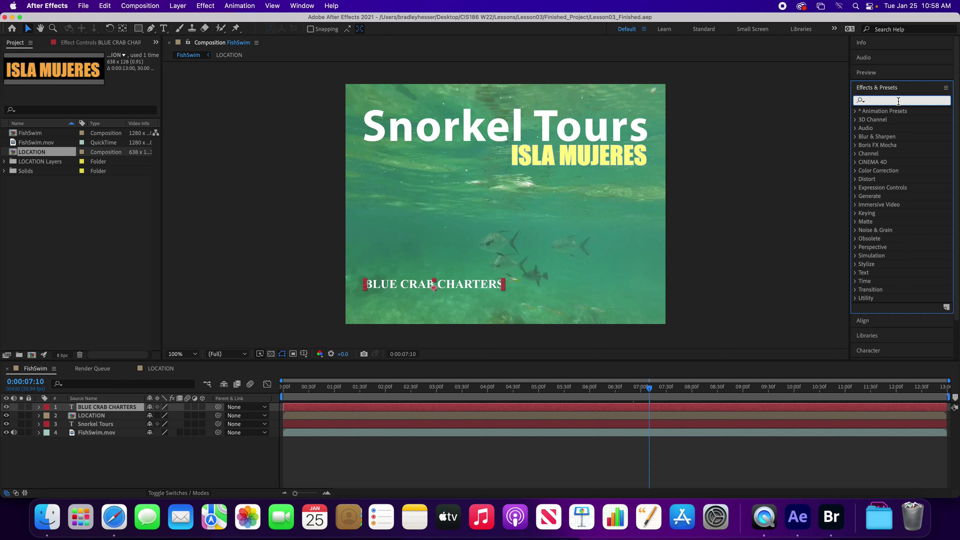
pyautogui.write('Incr')
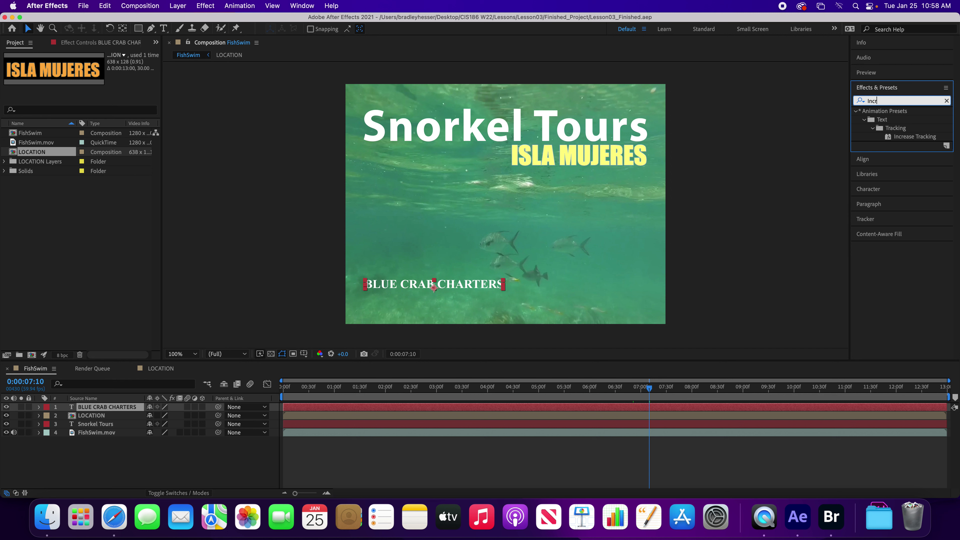
pyautogui.doubleClick(901, 137)
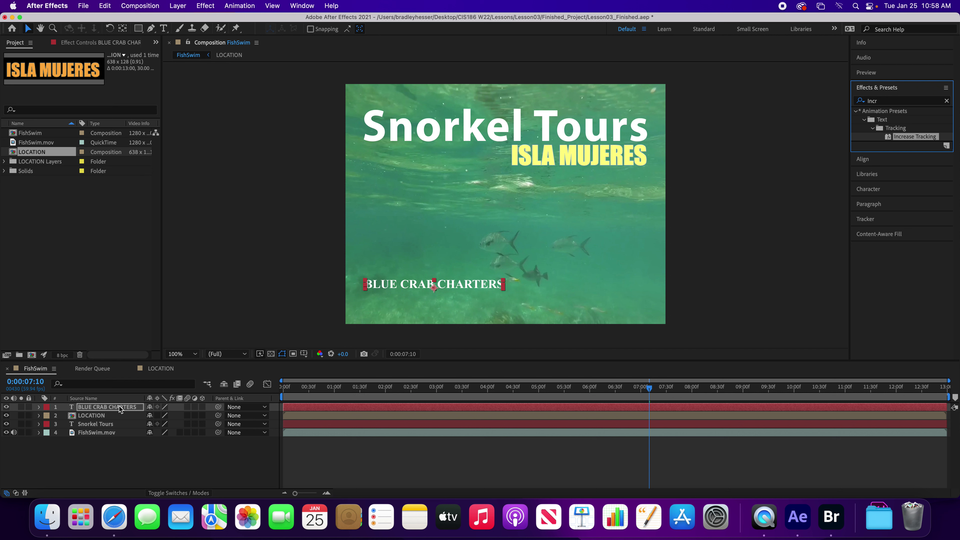
pyautogui.click(110, 409)
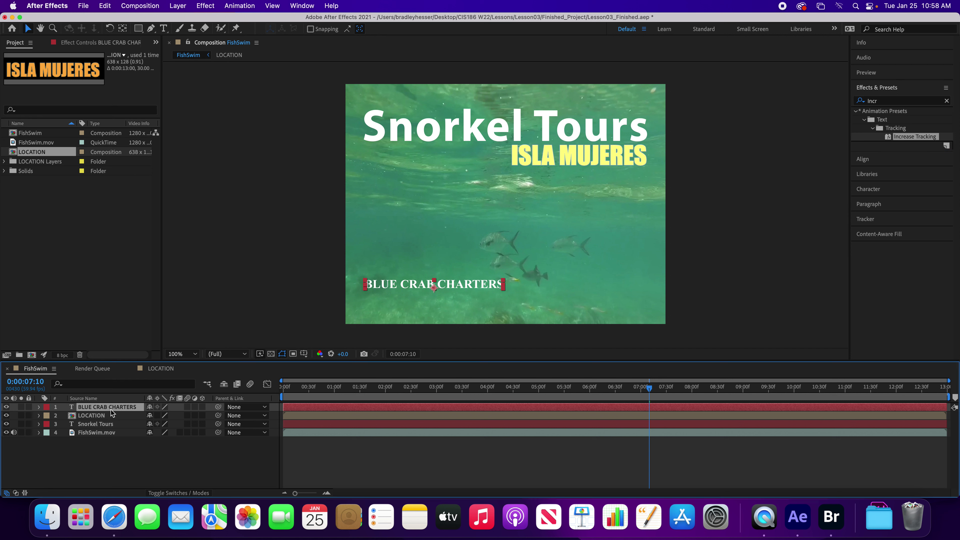
# - Reveal the keyframed properties of the BLUE CRAB CHARTERS layer and scrub the tracking animation between its two keyframes
pyautogui.press('u')
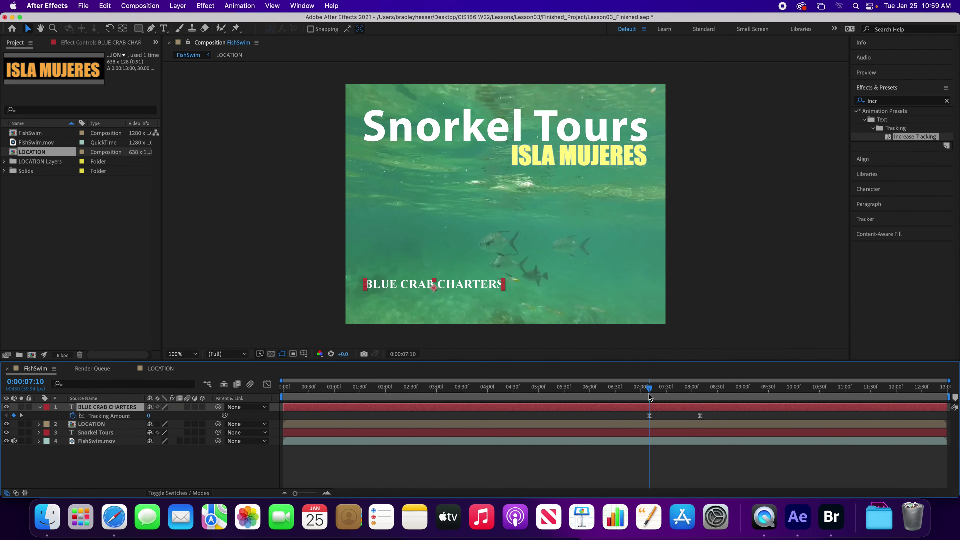
pyautogui.moveTo(649, 394); pyautogui.dragTo(701, 393)
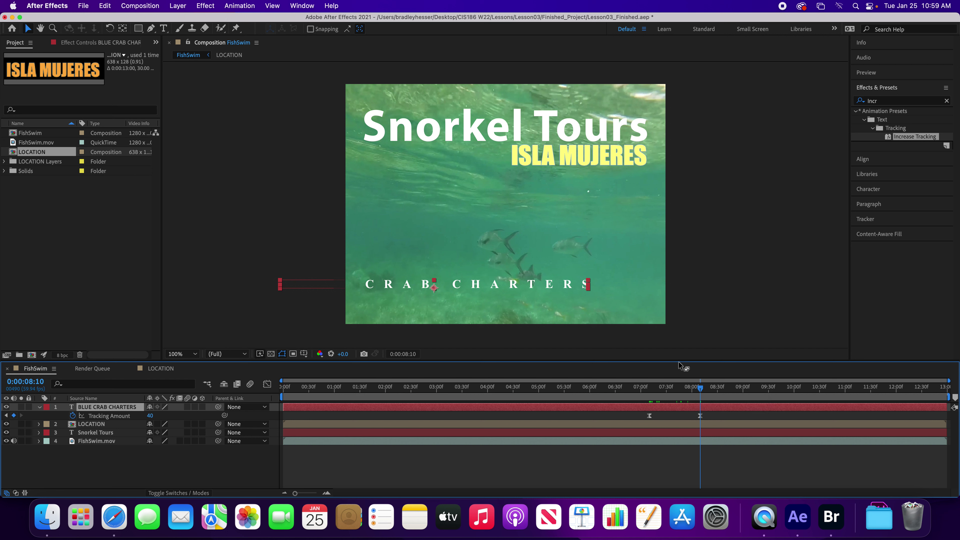
pyautogui.moveTo(701, 393); pyautogui.dragTo(650, 392)
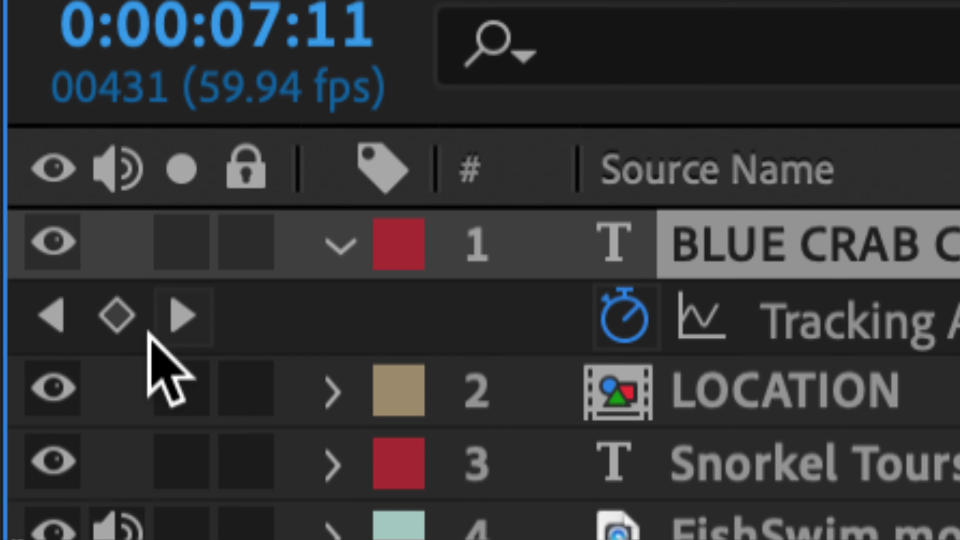
# - Step to the first Tracking Amount keyframe, go to 7:11, and jump to the second keyframe at 8:10
pyautogui.click(53, 317)
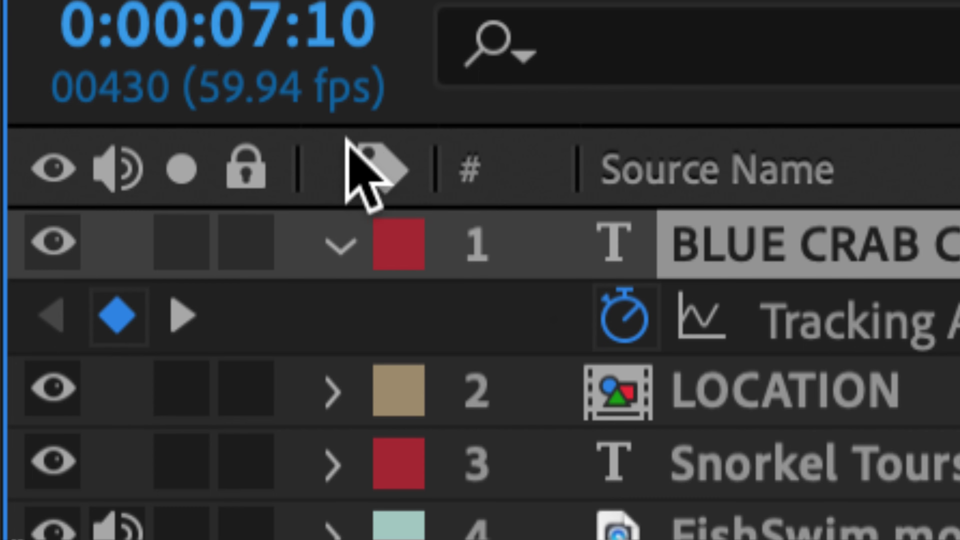
pyautogui.click(318, 50)
pyautogui.write('711')
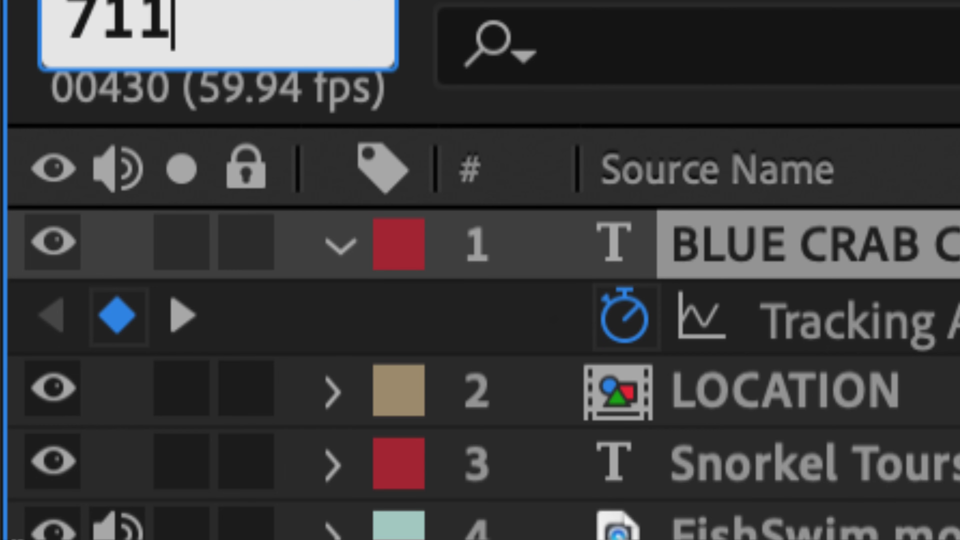
pyautogui.press('Return')
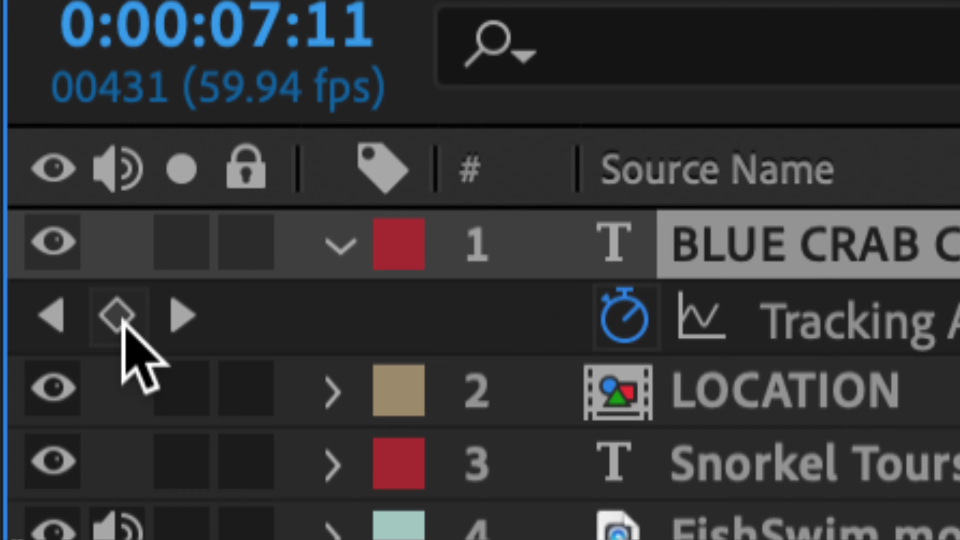
pyautogui.click(181, 317)
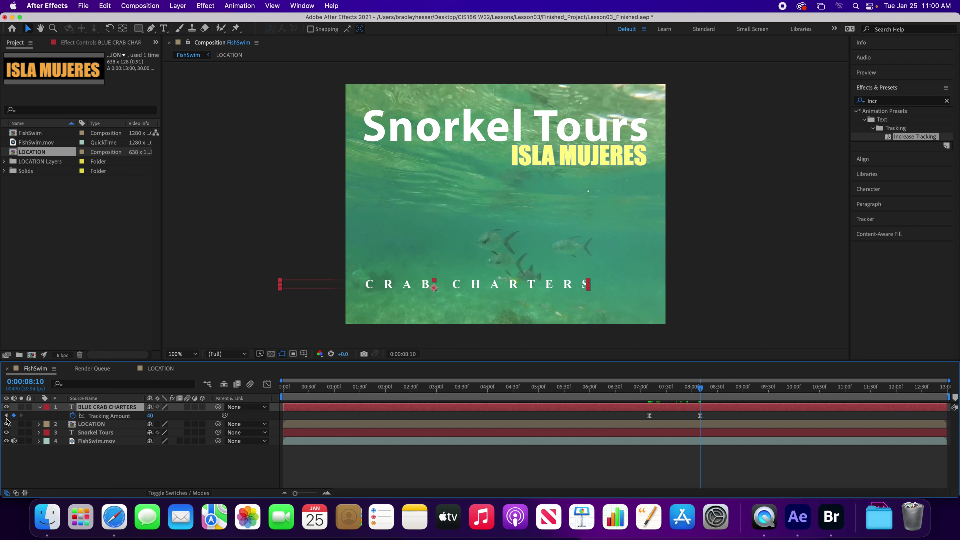
# - Set the Tracking Amount to -5 at the BLUE CRAB CHARTERS layer's first keyframe, at 7:10
pyautogui.click(6, 415)
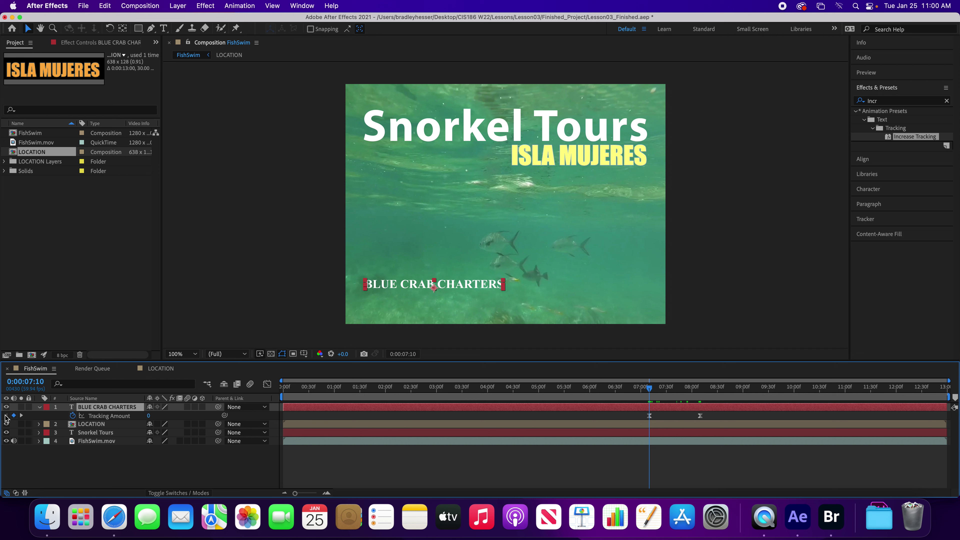
pyautogui.click(149, 416)
pyautogui.write('-5')
pyautogui.press('Return')
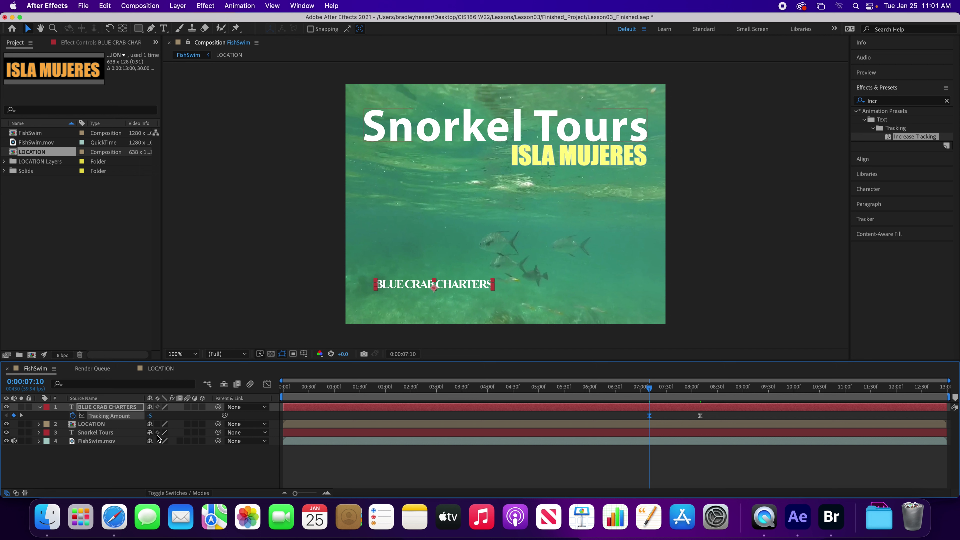
# - Set the Tracking Amount to 0 at the second keyframe, at 8:10, scrub through the change and save the project
pyautogui.click(22, 415)
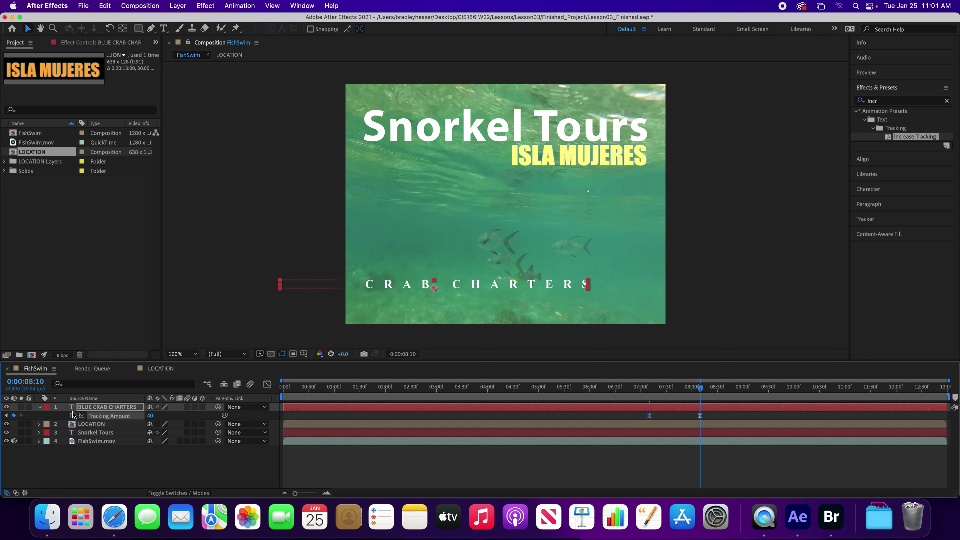
pyautogui.click(150, 415)
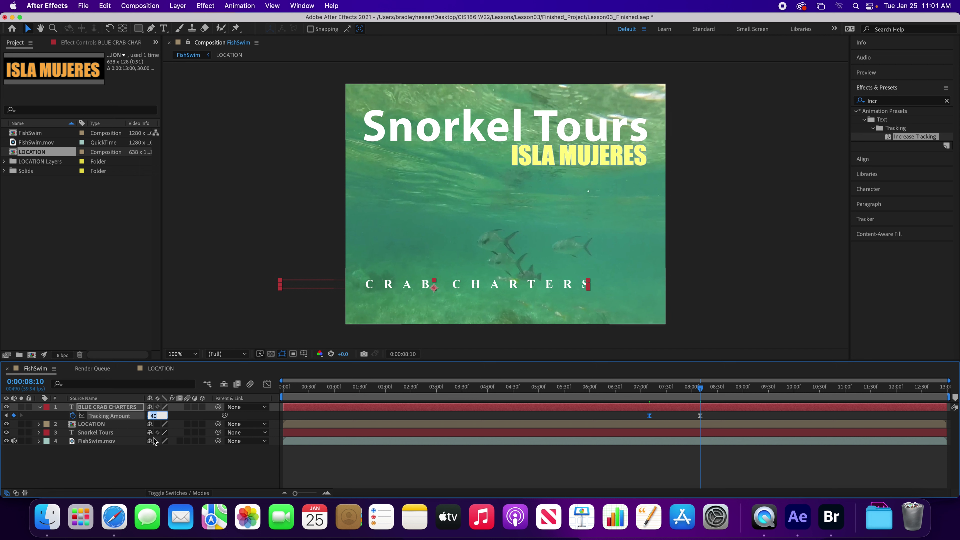
pyautogui.write('0')
pyautogui.press('Return')
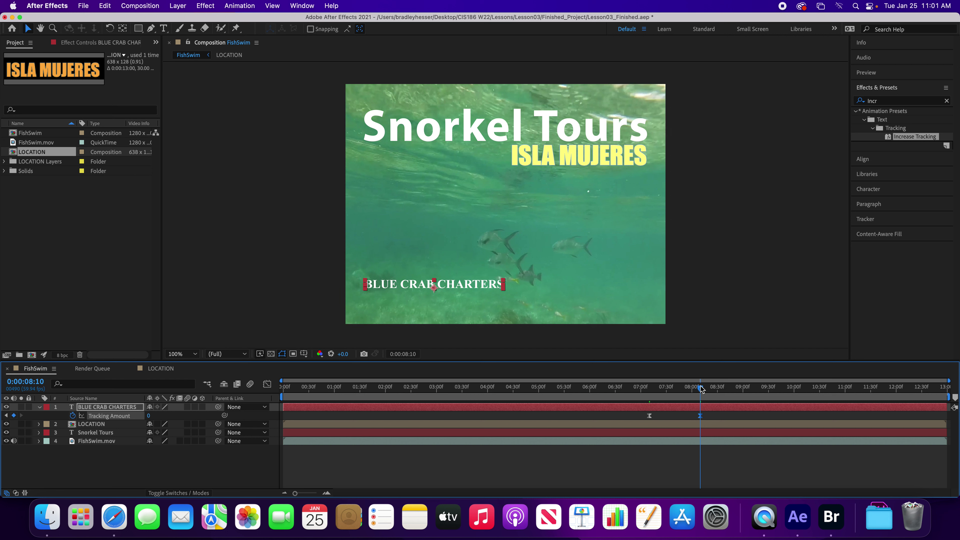
pyautogui.moveTo(700, 389)
pyautogui.mouseDown()
pyautogui.moveTo(638, 396)
pyautogui.moveTo(701, 398)
pyautogui.mouseUp()
pyautogui.press('super+s')
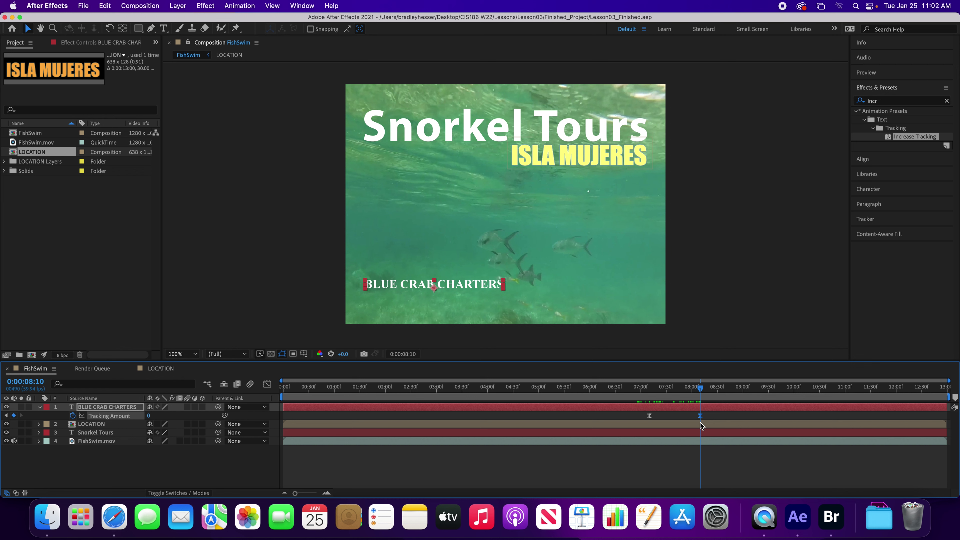
# - Preview the FishSwim composition from the beginning until past the end of the tracking animation
pyautogui.press('Home')
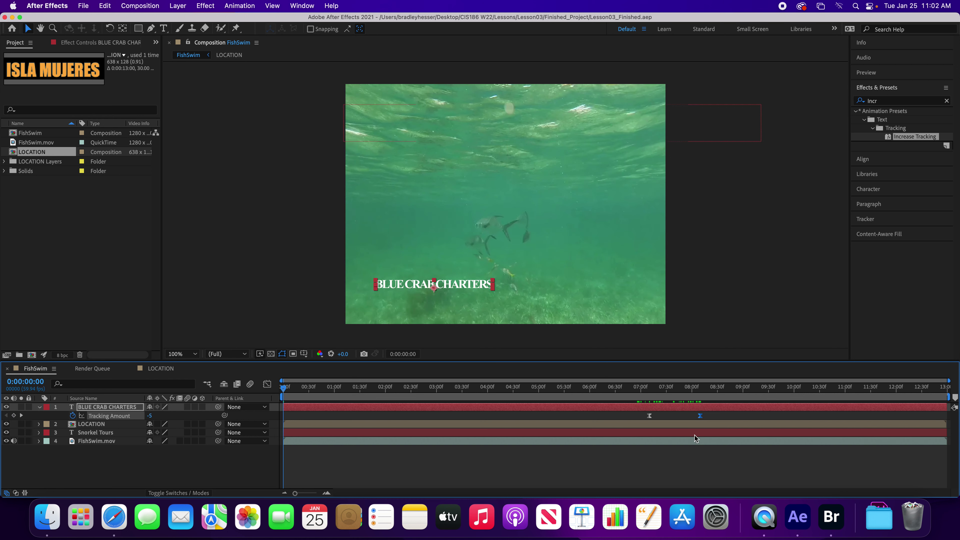
pyautogui.press('space')
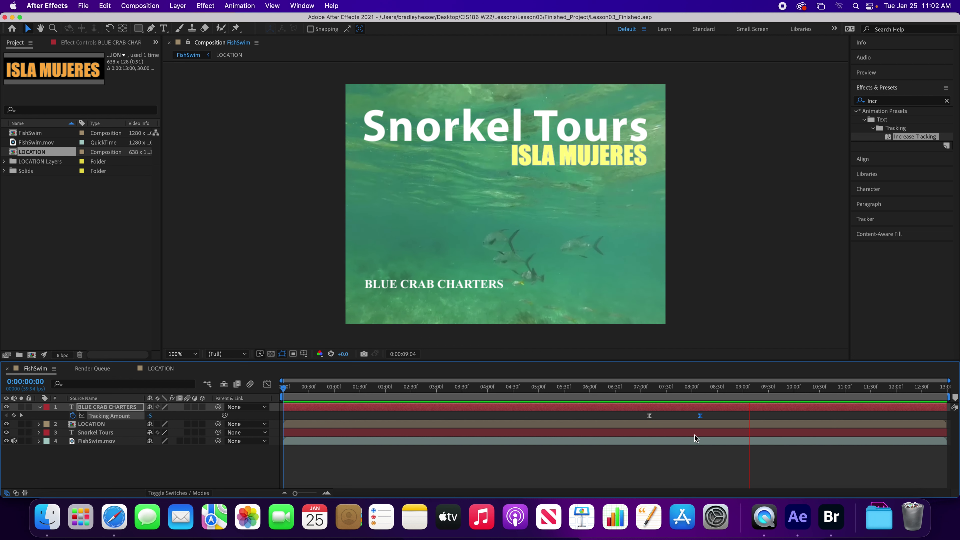
pyautogui.press('space')
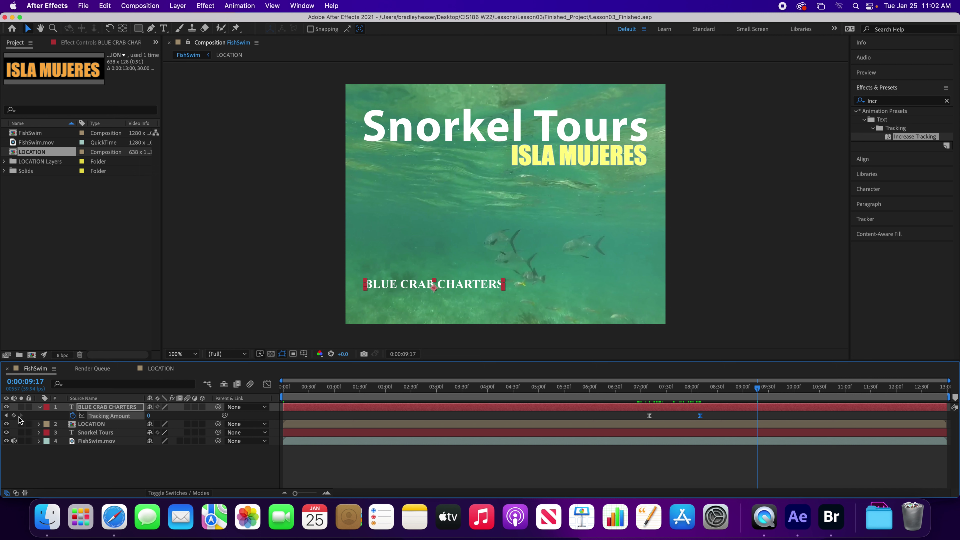
# - Return to 7:10 and add an Opacity keyframe of 0% to the BLUE CRAB CHARTERS layer
pyautogui.click(6, 415)
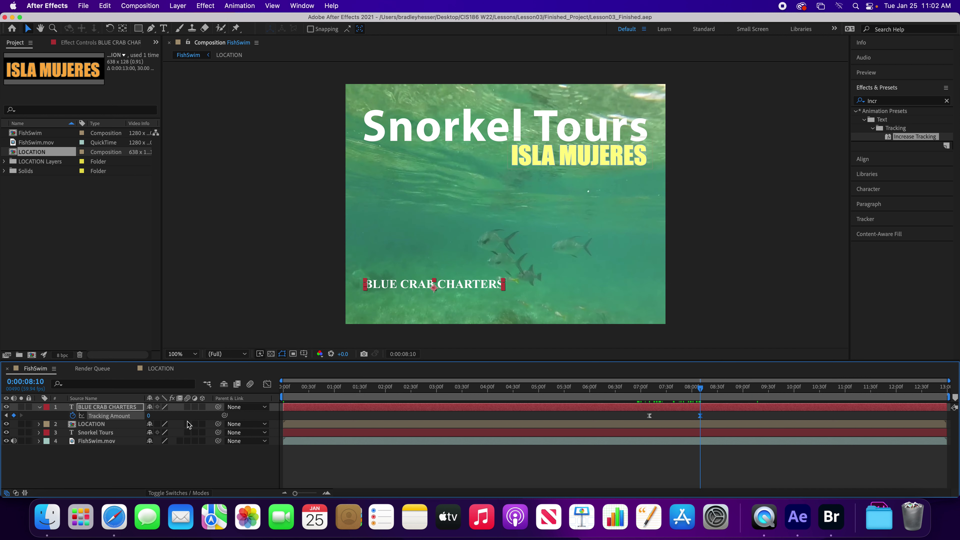
pyautogui.click(6, 415)
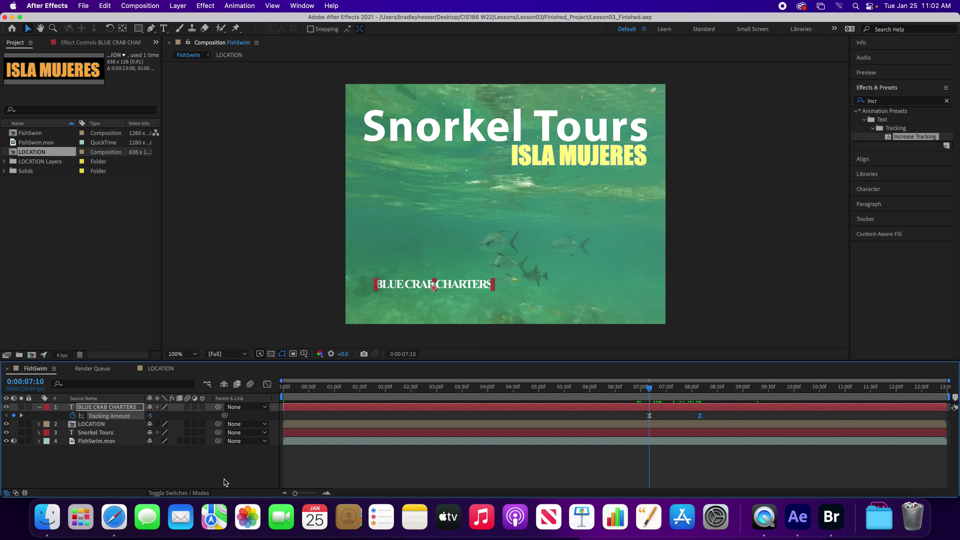
pyautogui.click(117, 408)
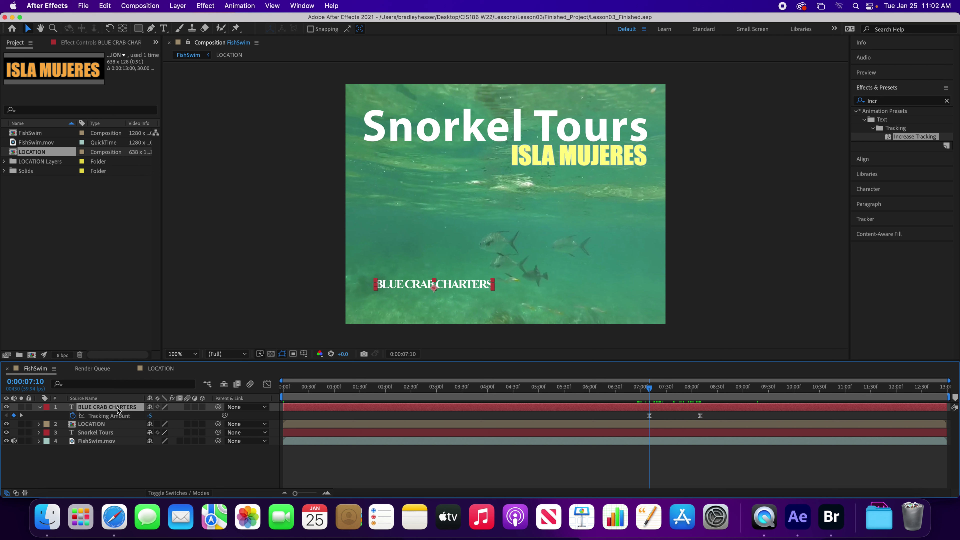
pyautogui.press('t')
pyautogui.click(153, 416)
pyautogui.write('0')
pyautogui.press('Return')
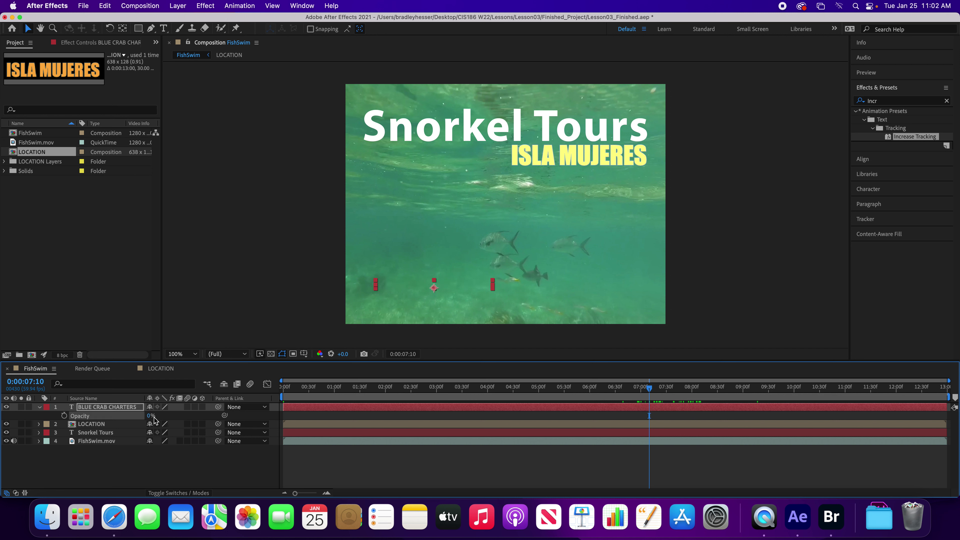
pyautogui.click(64, 416)
# - Keyframe the BLUE CRAB CHARTERS layer's Opacity at 100% at 7:20 and scrub through the fade-in
pyautogui.click(27, 380)
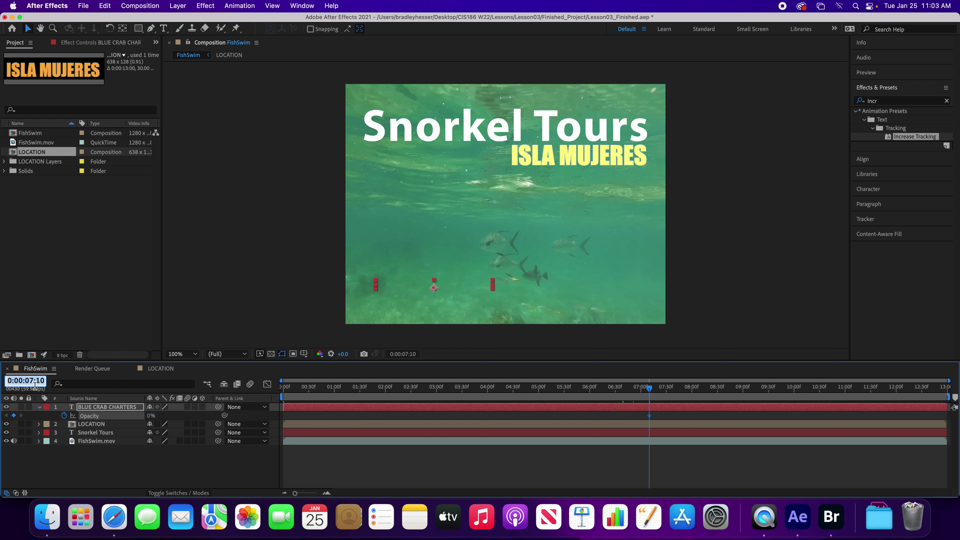
pyautogui.write('720')
pyautogui.press('Return')
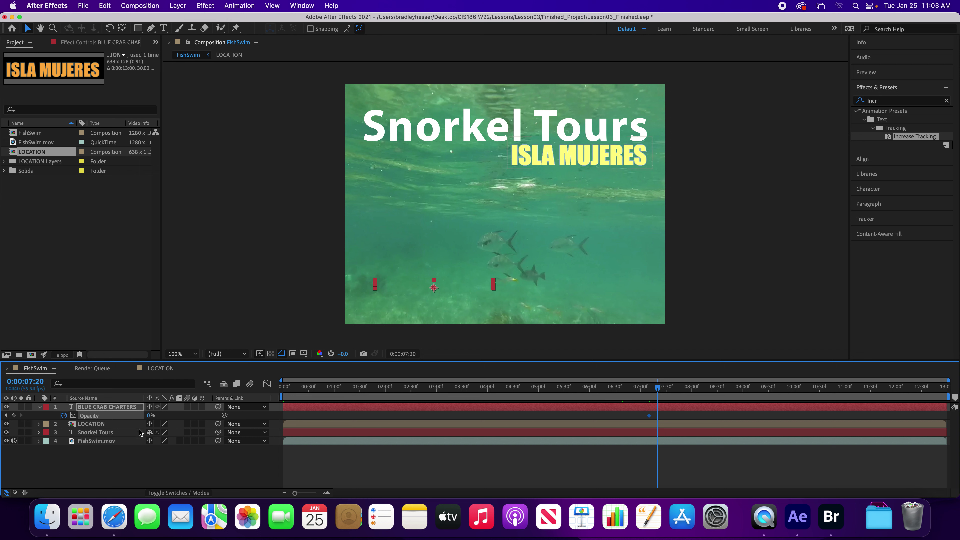
pyautogui.click(150, 416)
pyautogui.write('100')
pyautogui.press('Return')
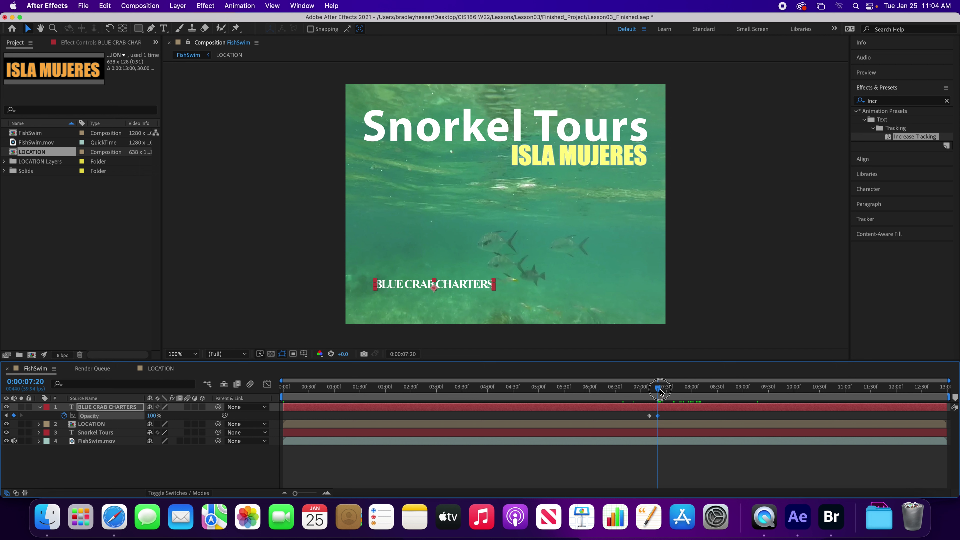
pyautogui.moveTo(659, 392); pyautogui.dragTo(676, 401)
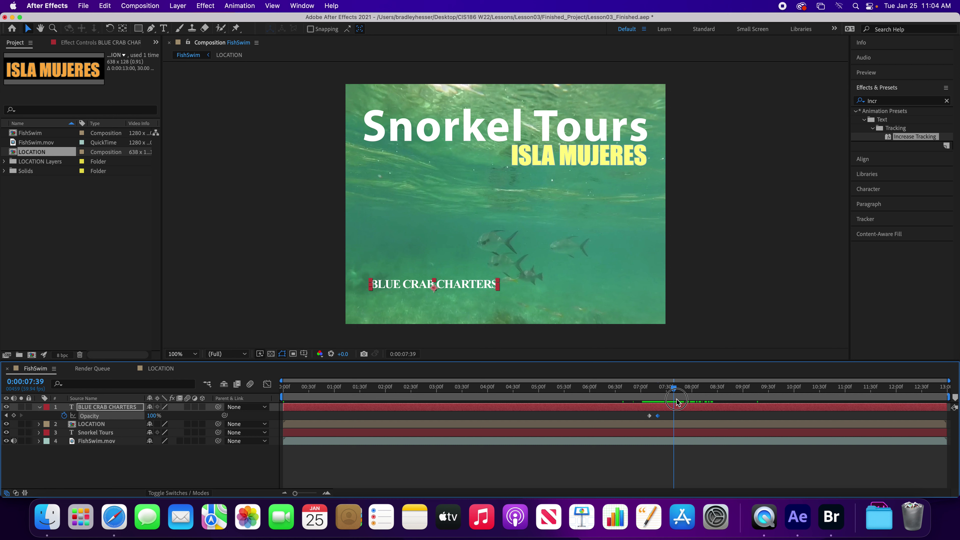
pyautogui.moveTo(676, 401); pyautogui.dragTo(647, 411)
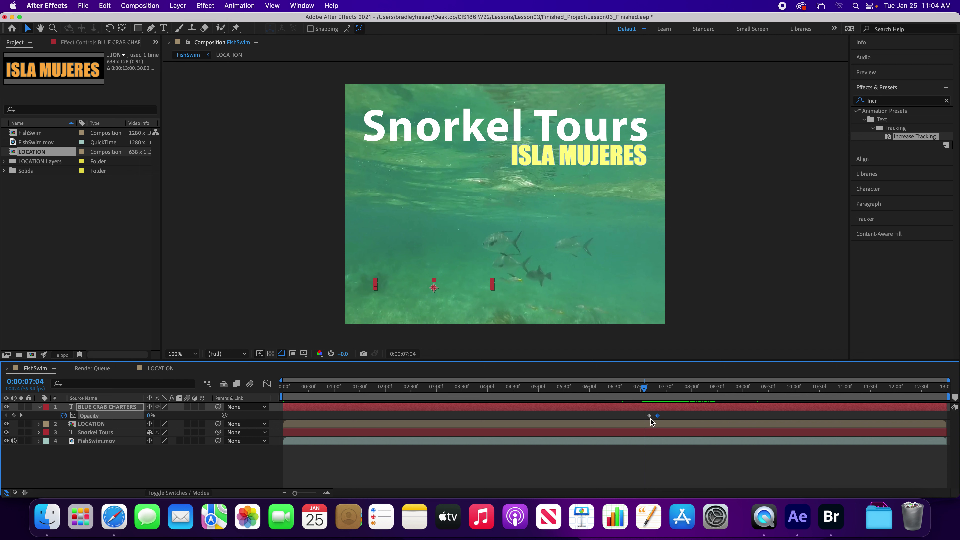
# - Apply Easy Ease In to the 100% Opacity keyframe of BLUE CRAB CHARTERS and save the project
pyautogui.moveTo(651, 422)
pyautogui.click(658, 416)
pyautogui.rightClick(658, 417)
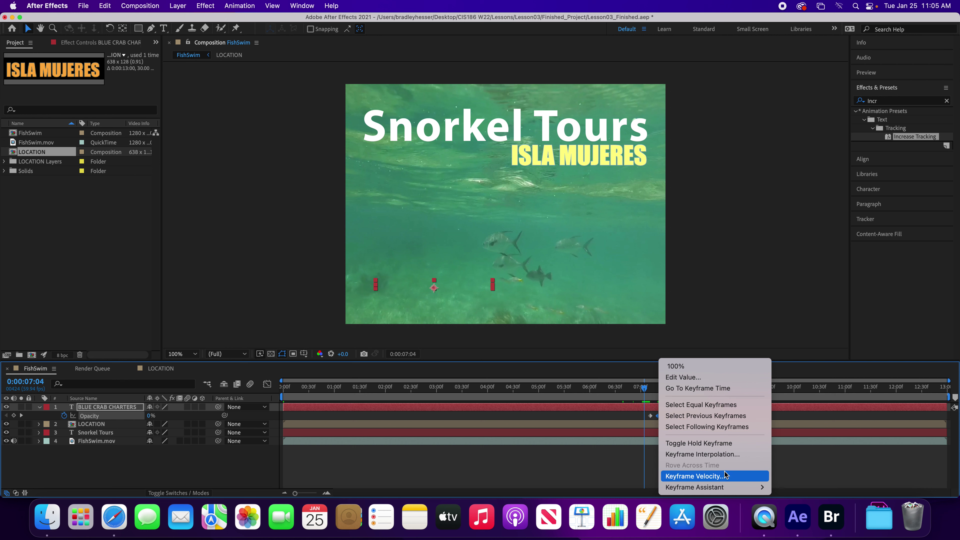
pyautogui.moveTo(738, 488)
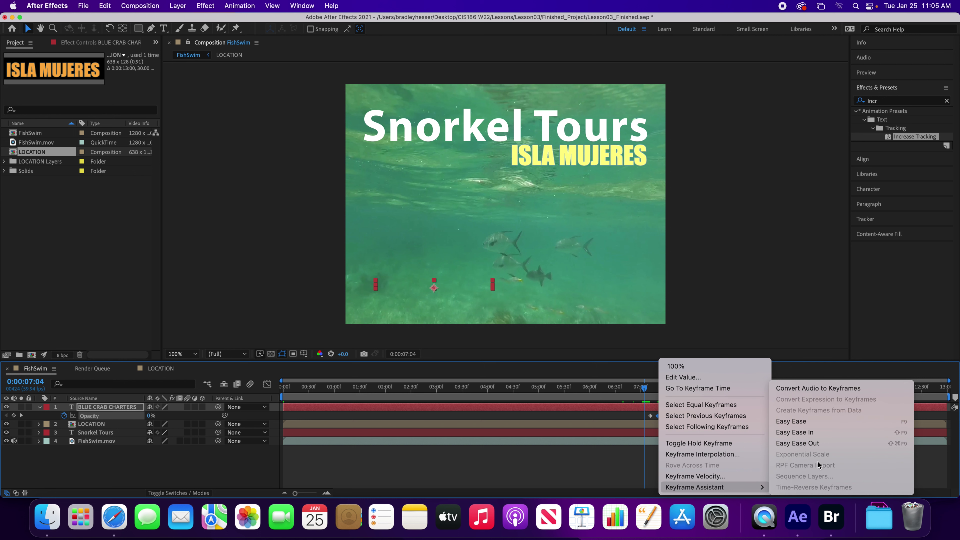
pyautogui.click(819, 436)
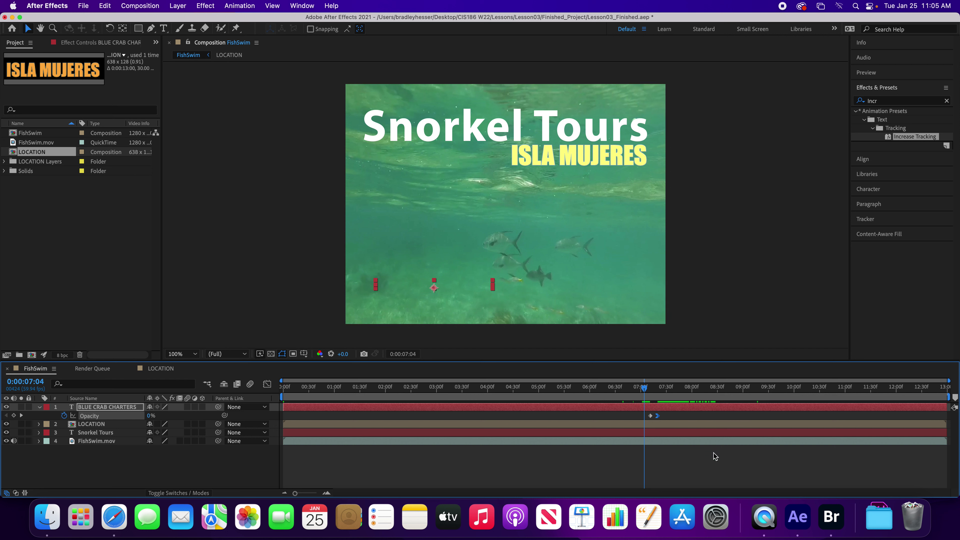
pyautogui.press('super+s')
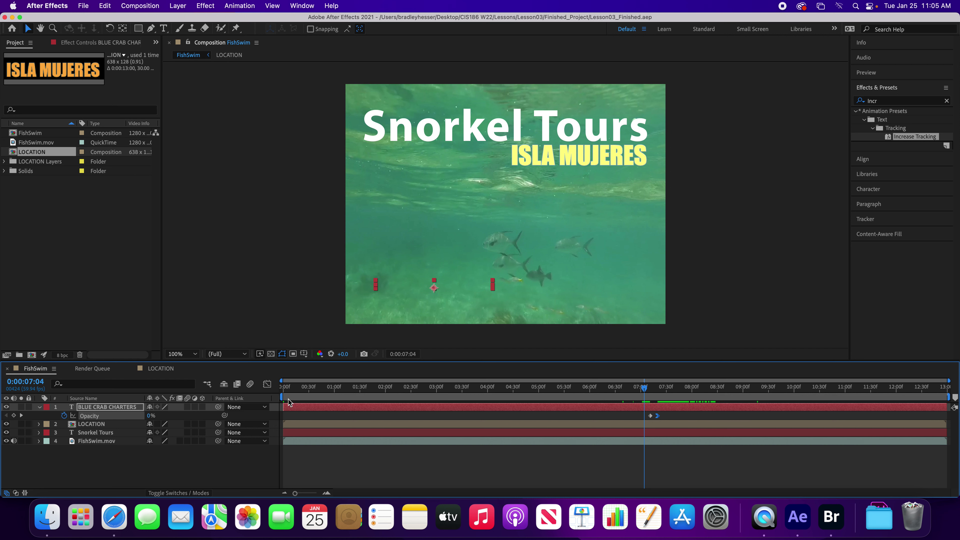
# - Collapse the BLUE CRAB CHARTERS layer's properties and scrub through its animation to 8:31
pyautogui.click(131, 409)
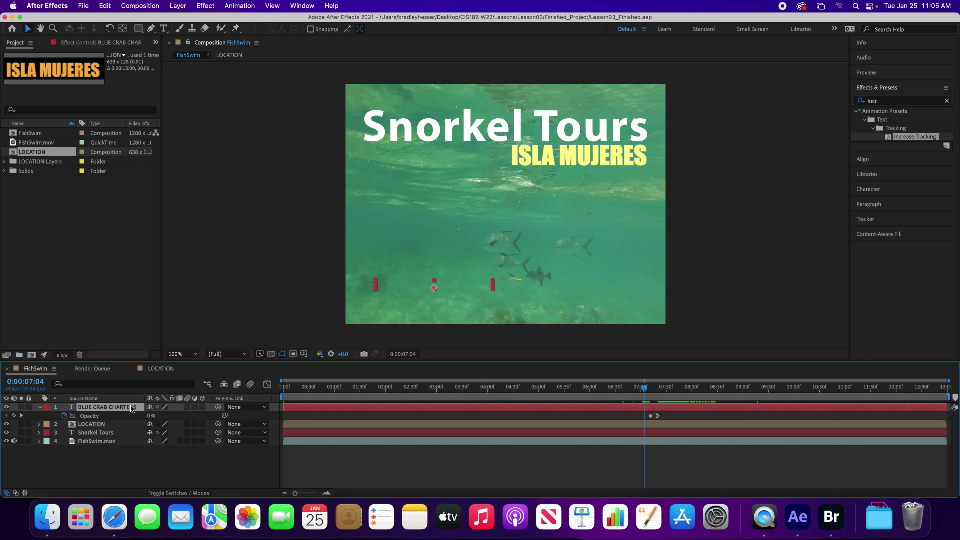
pyautogui.press('u')
pyautogui.press('u')
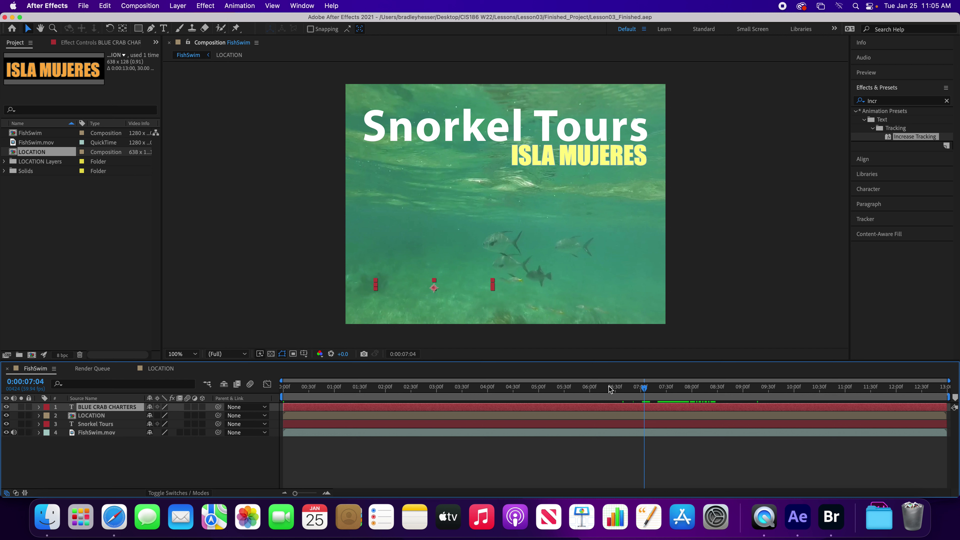
pyautogui.moveTo(642, 390); pyautogui.dragTo(718, 434)
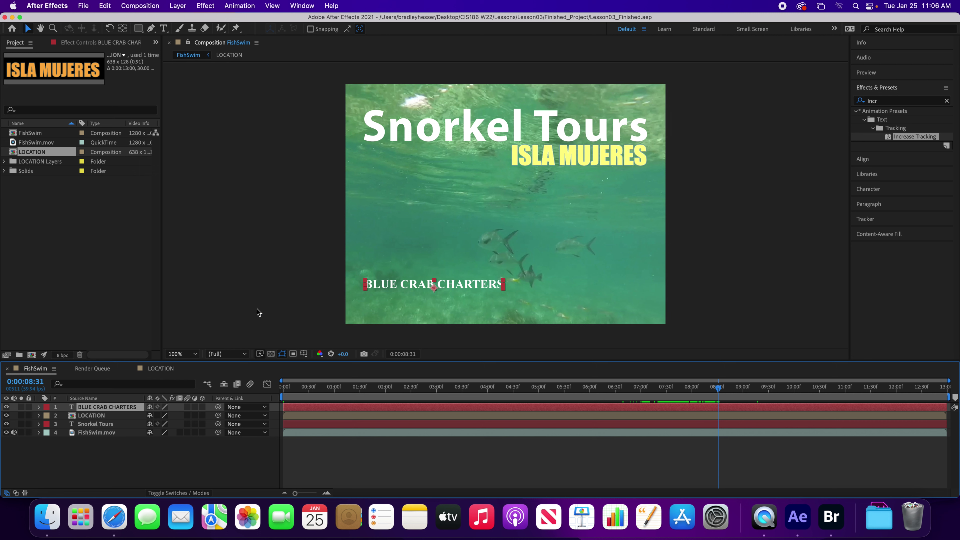
# - Import BlueCrabLogo.psd as Composition - Retain Layer Sizes with Editable Layer Styles and check the contents of its layers folder
pyautogui.click(97, 263)
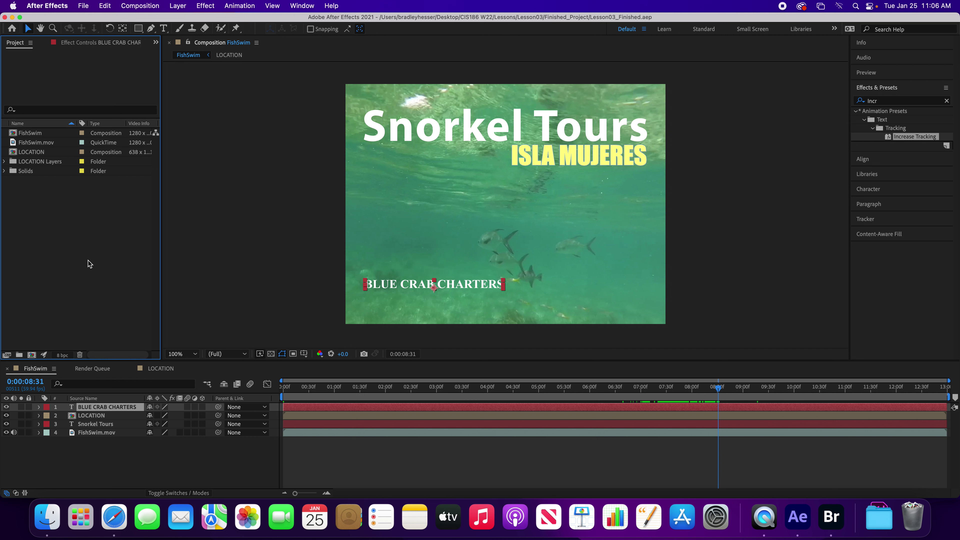
pyautogui.doubleClick(72, 257)
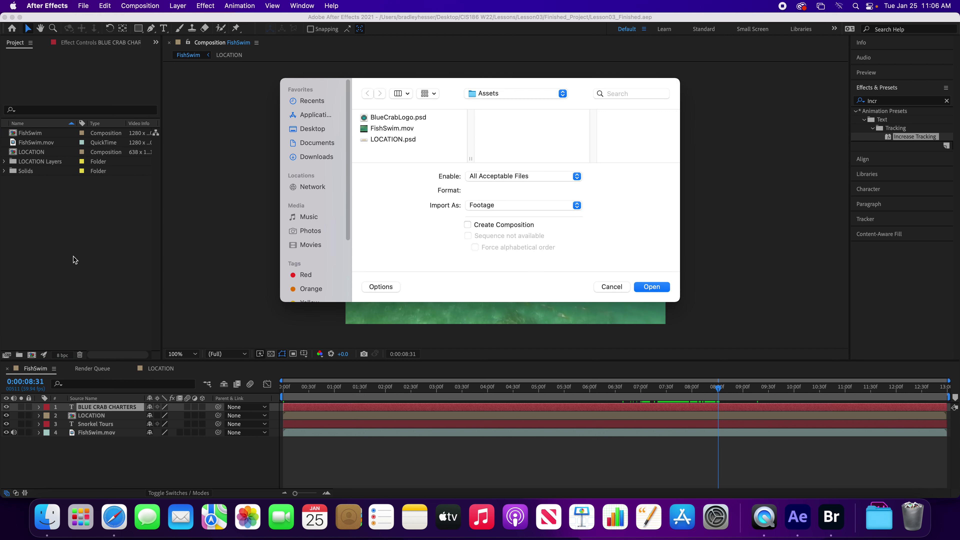
pyautogui.click(401, 120)
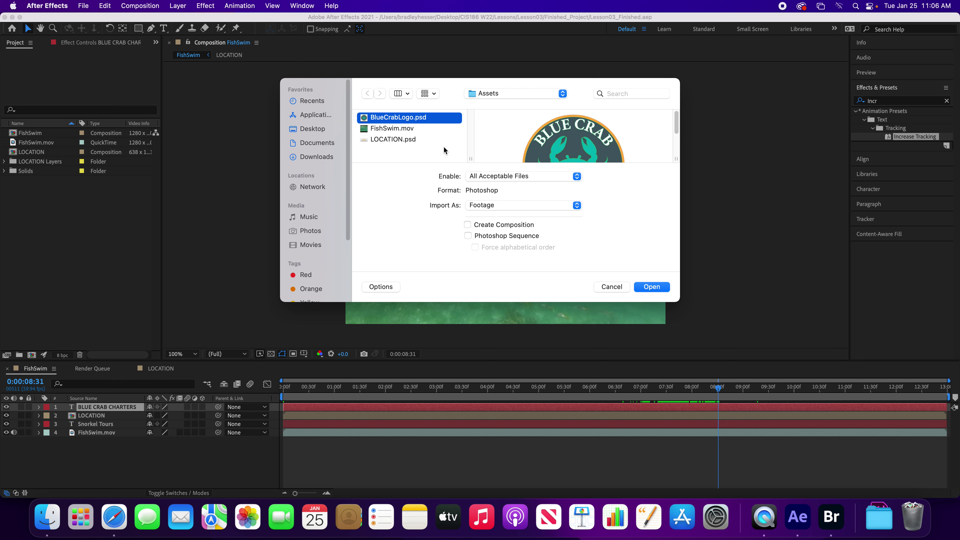
pyautogui.click(573, 204)
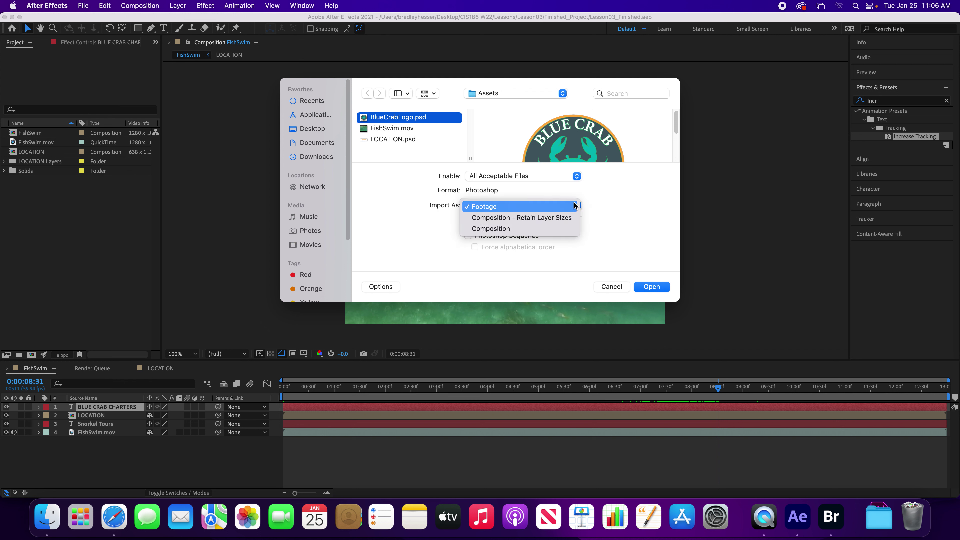
pyautogui.click(565, 216)
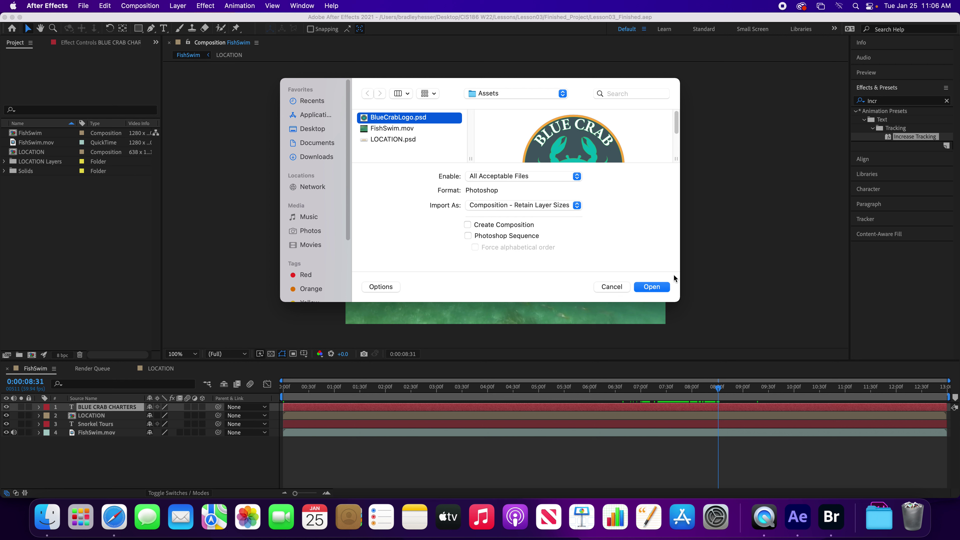
pyautogui.click(653, 287)
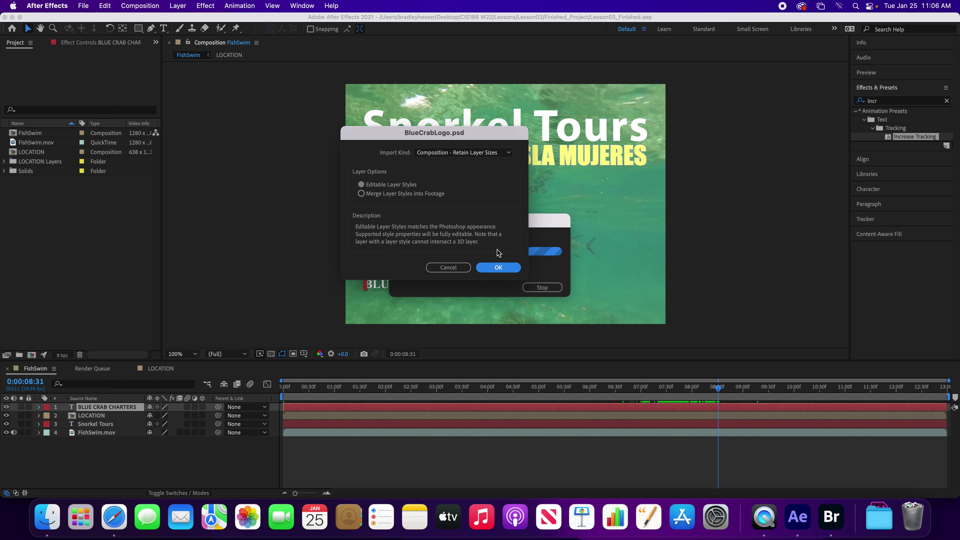
pyautogui.click(503, 268)
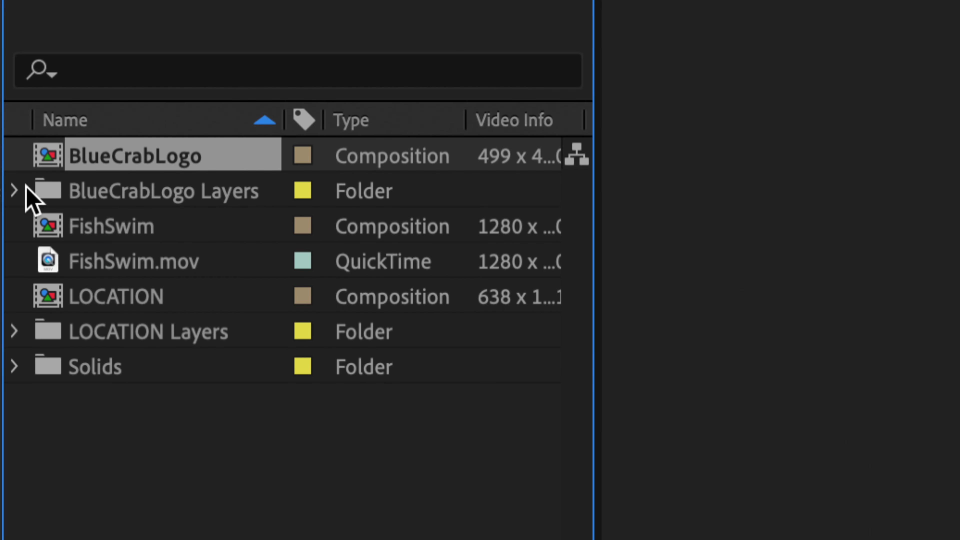
pyautogui.click(15, 191)
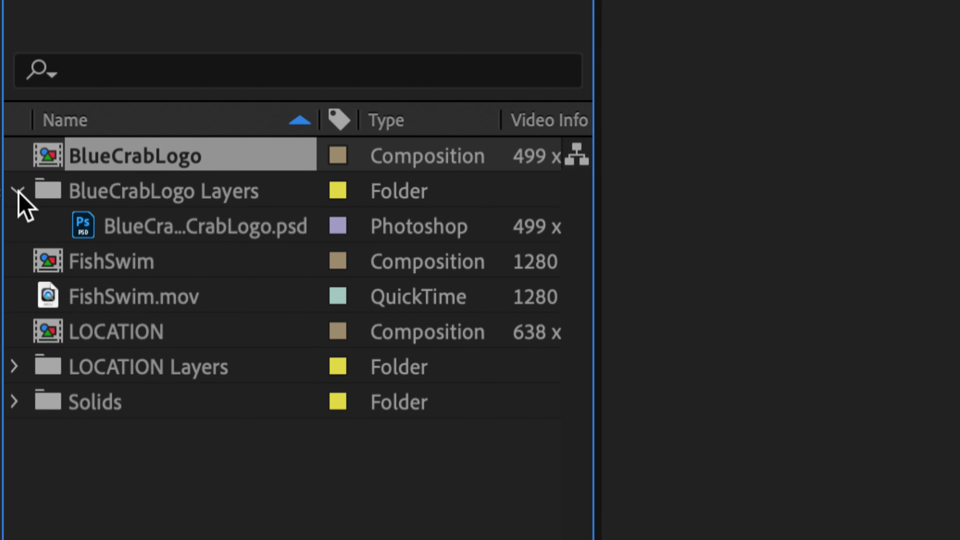
pyautogui.click(18, 192)
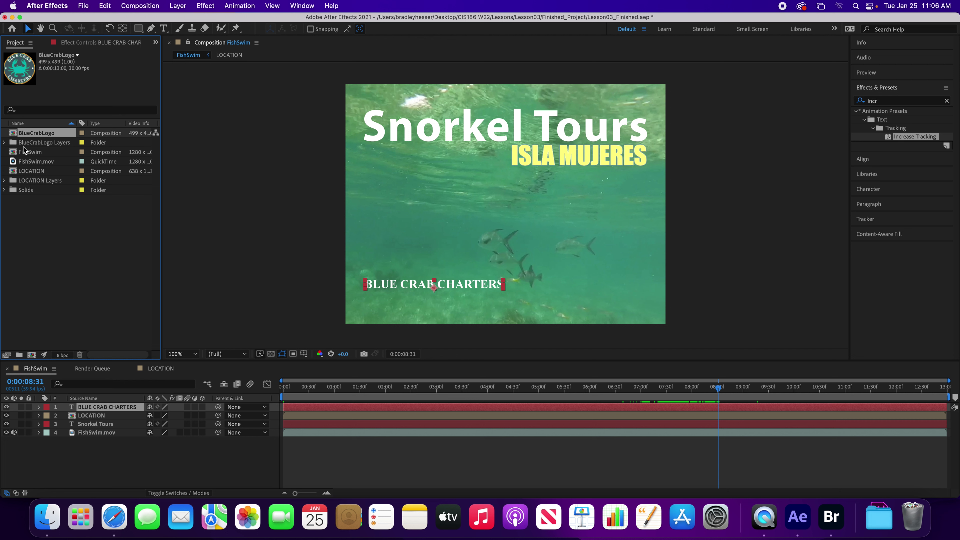
# - Add the BlueCrabLogo composition as FishSwim's top layer, move it to about 900, 652, and briefly view its source composition
pyautogui.moveTo(15, 133); pyautogui.dragTo(56, 405)
pyautogui.moveTo(15, 138); pyautogui.dragTo(67, 416)
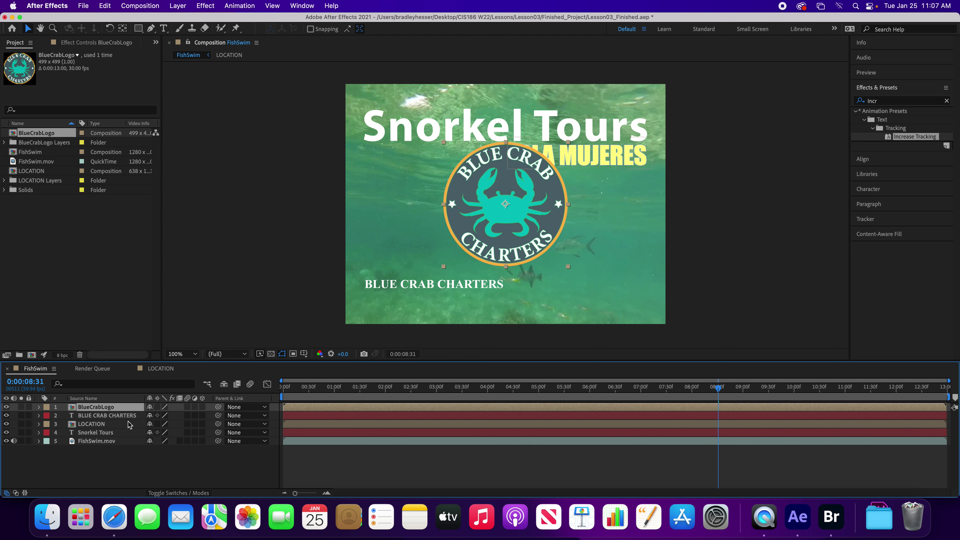
pyautogui.moveTo(525, 231); pyautogui.dragTo(586, 271)
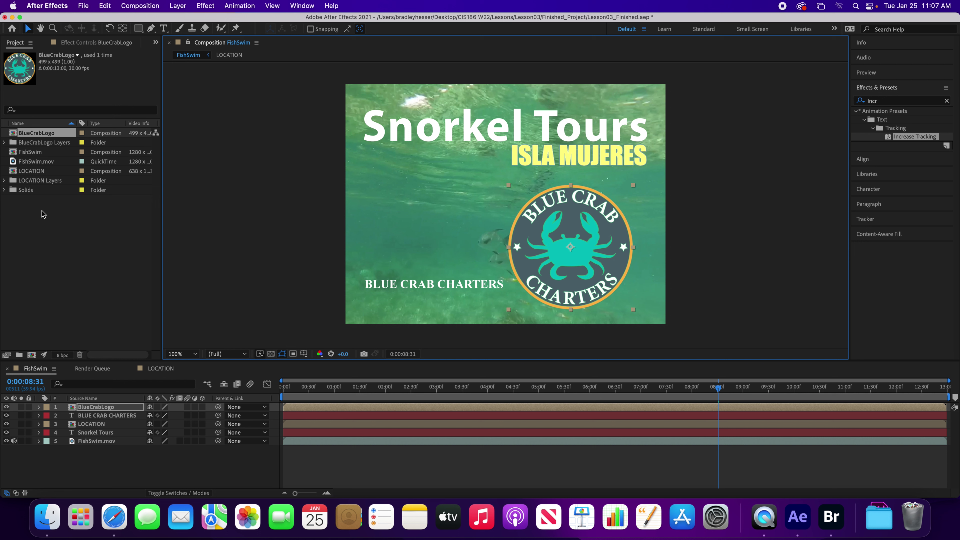
pyautogui.doubleClick(14, 134)
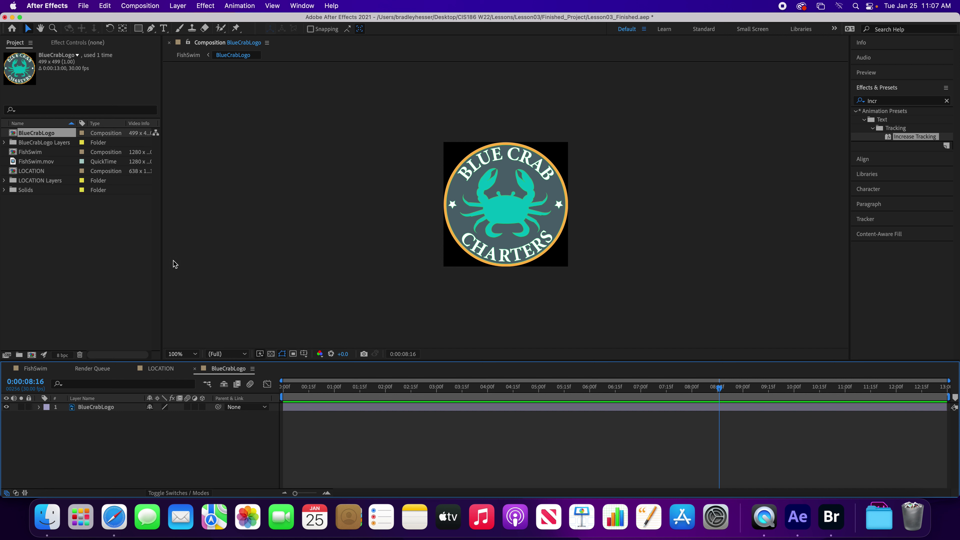
pyautogui.click(33, 371)
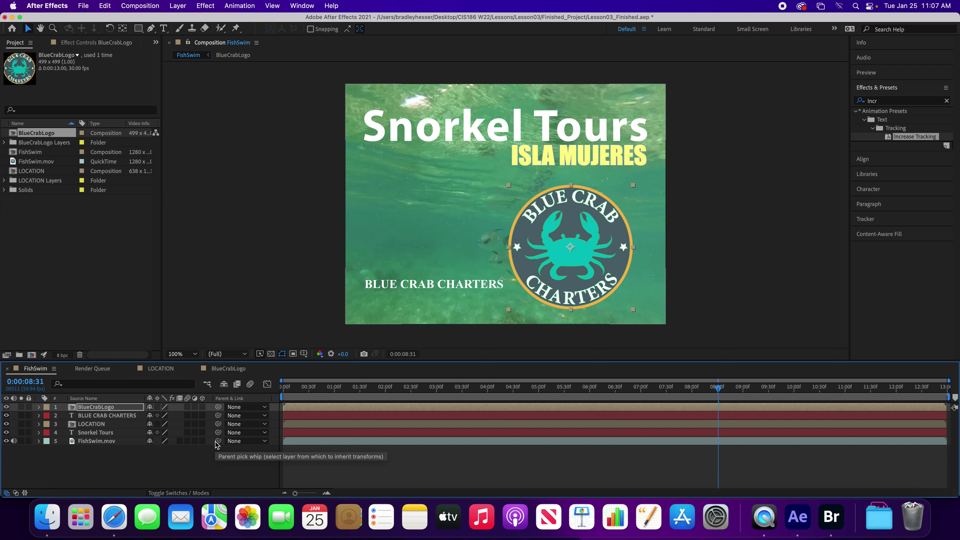
# - Reveal only the Position and Scale properties of the BlueCrabLogo layer
pyautogui.press('p')
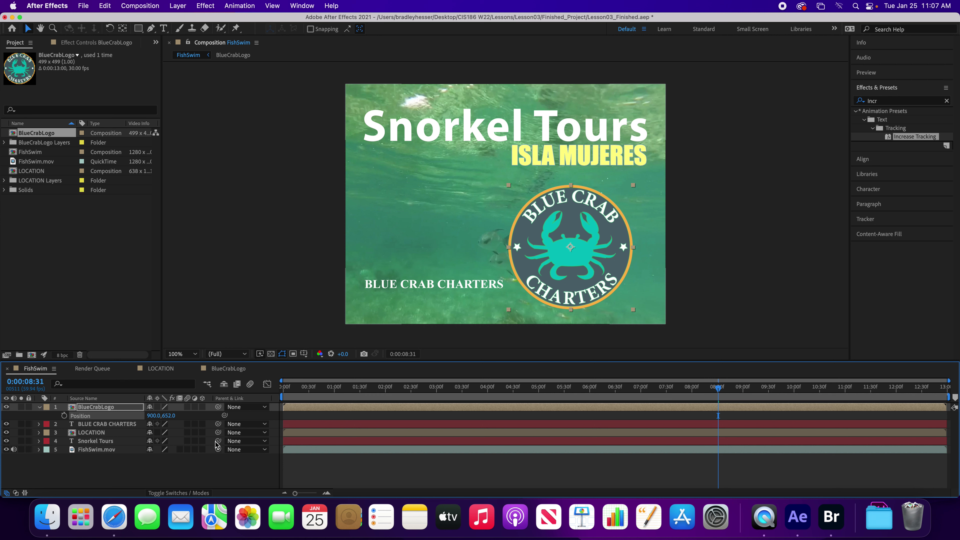
pyautogui.click(90, 410)
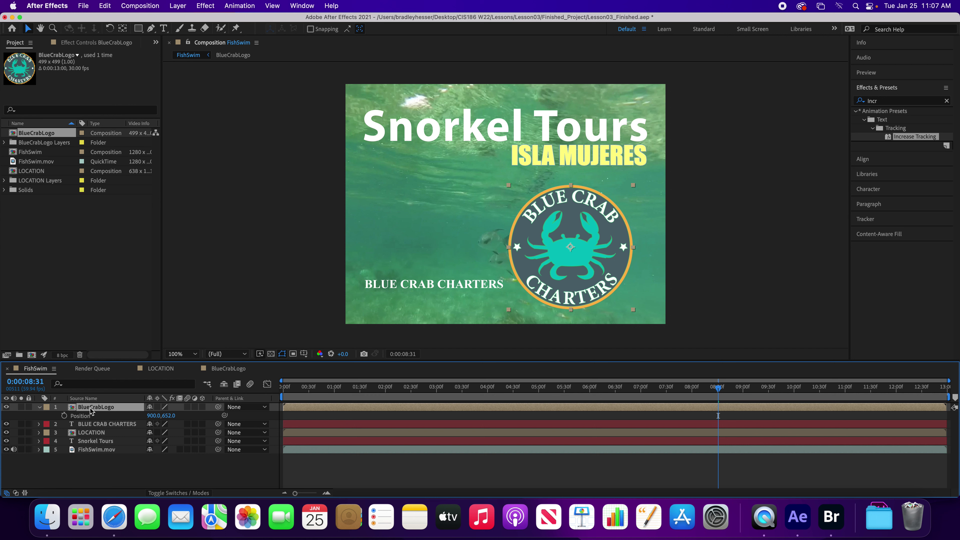
pyautogui.hotkey('shift', 's')
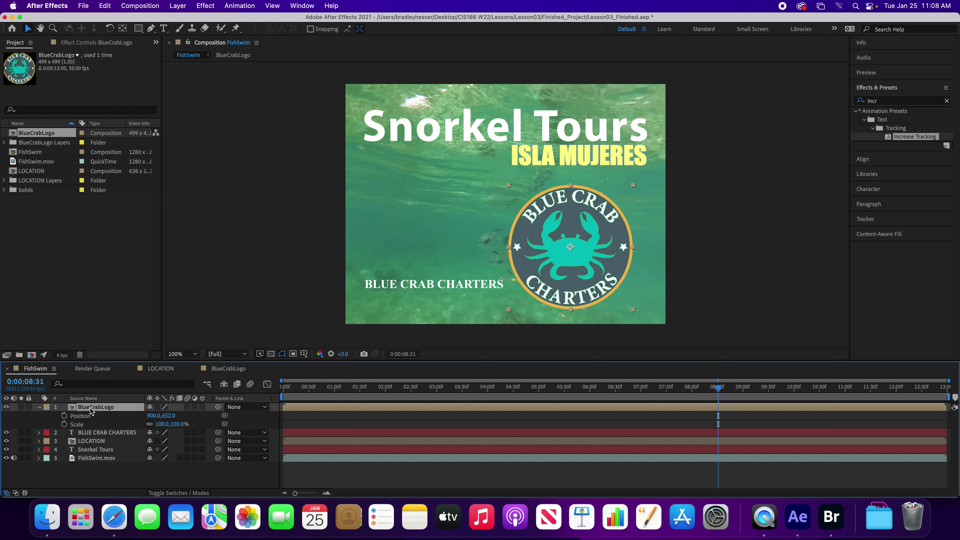
pyautogui.hotkey('shift', 't')
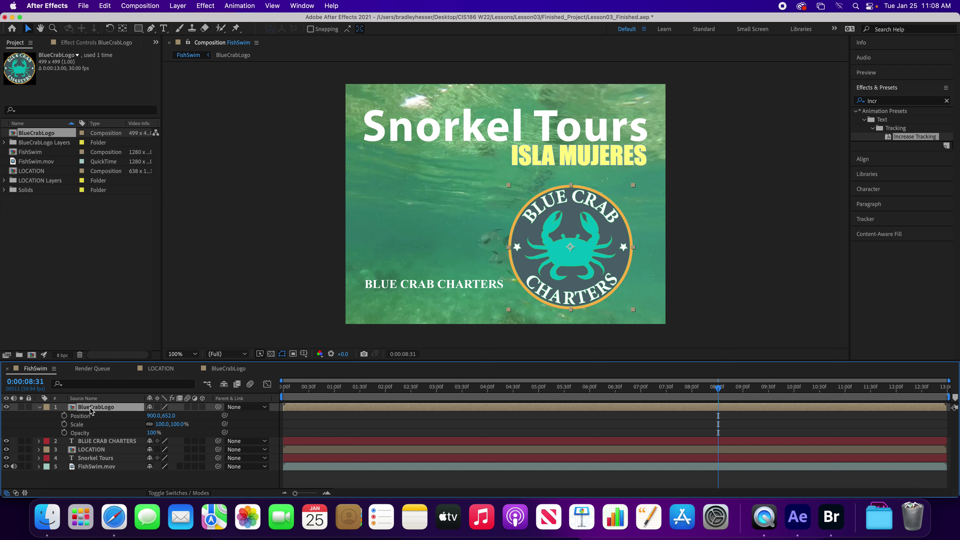
pyautogui.hotkey('shift', 't')
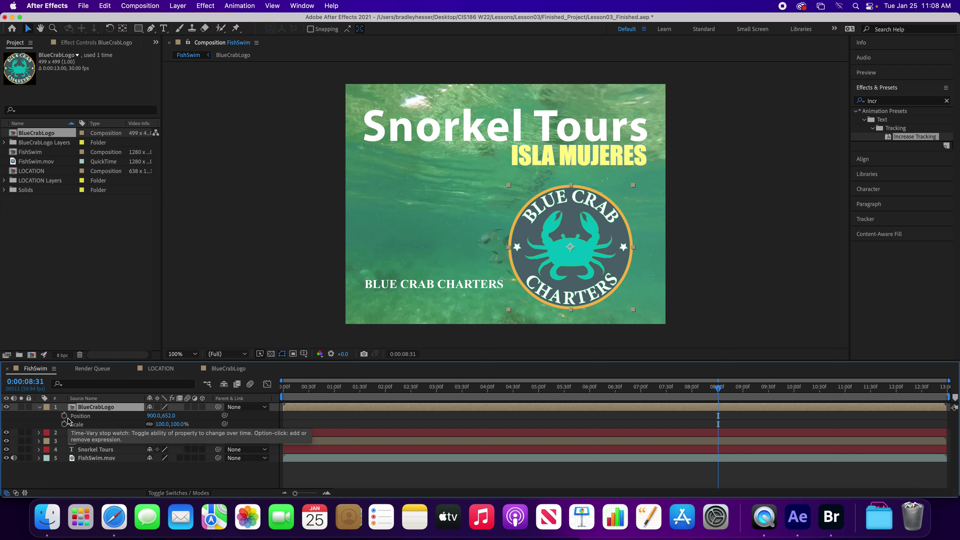
# - Go to 10:00 and move the BlueCrabLogo layer off the left side of the frame, to about -815, 686
pyautogui.click(25, 380)
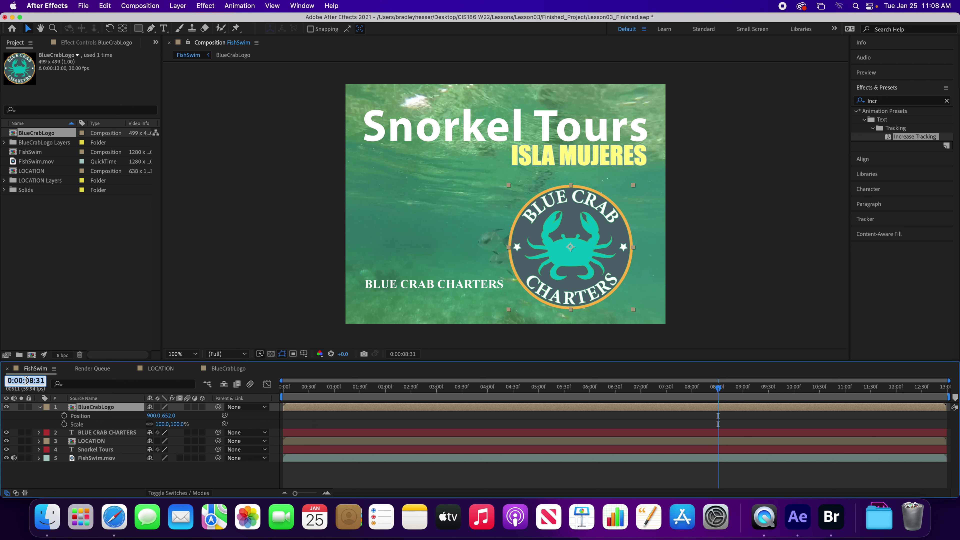
pyautogui.write('10000')
pyautogui.press('Return')
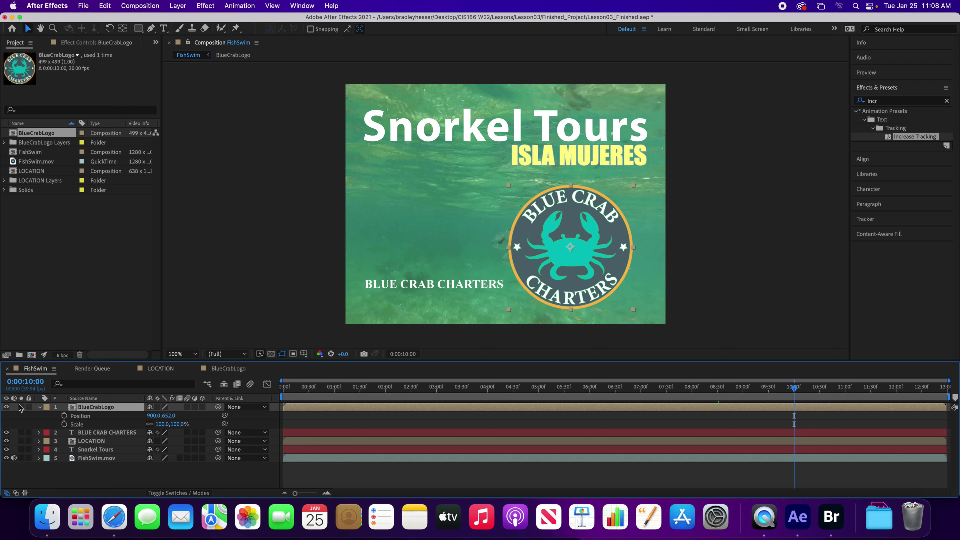
pyautogui.moveTo(154, 418)
pyautogui.mouseDown()
pyautogui.moveTo(127, 418)
pyautogui.moveTo(189, 416)
pyautogui.moveTo(144, 418)
pyautogui.mouseUp()
pyautogui.moveTo(542, 274); pyautogui.dragTo(591, 281)
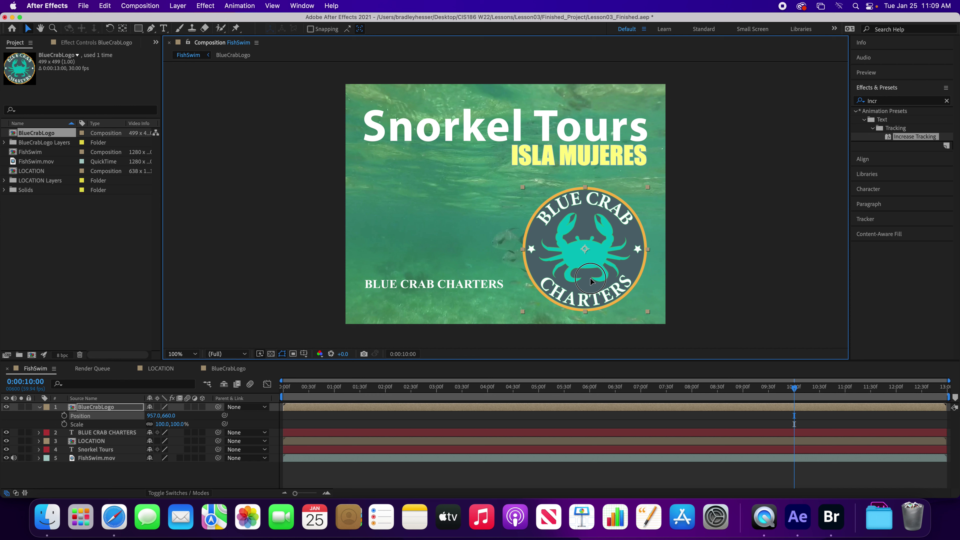
pyautogui.moveTo(591, 280); pyautogui.dragTo(149, 285)
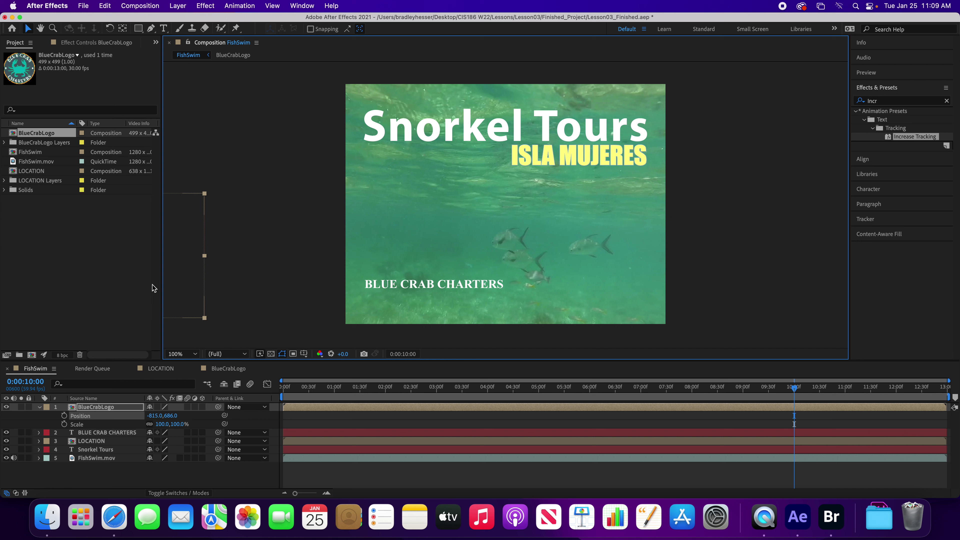
# - Set the BlueCrabLogo layer's Position to -815, 122 and its Scale to 25%
pyautogui.click(155, 415)
pyautogui.write('-815')
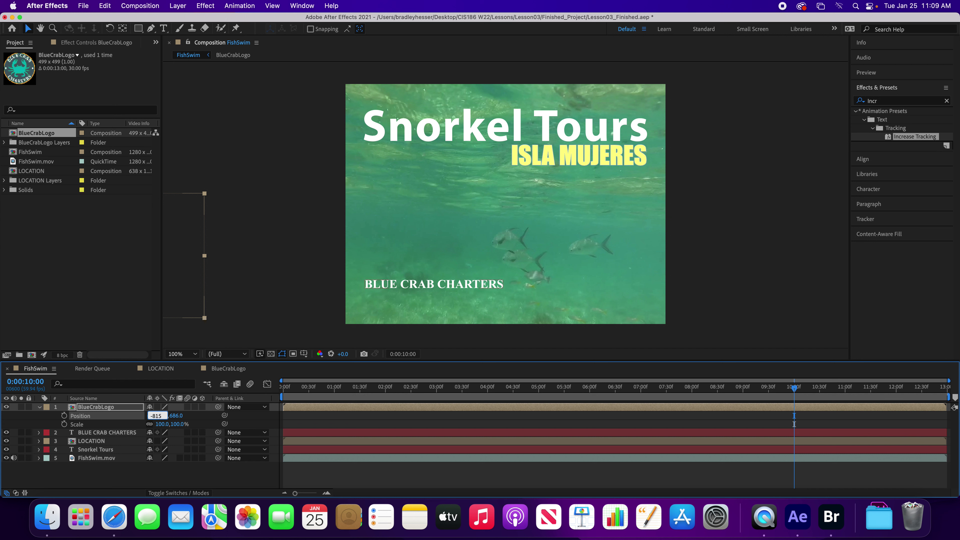
pyautogui.press('Tab')
pyautogui.write('122')
pyautogui.press('Return')
pyautogui.click(161, 424)
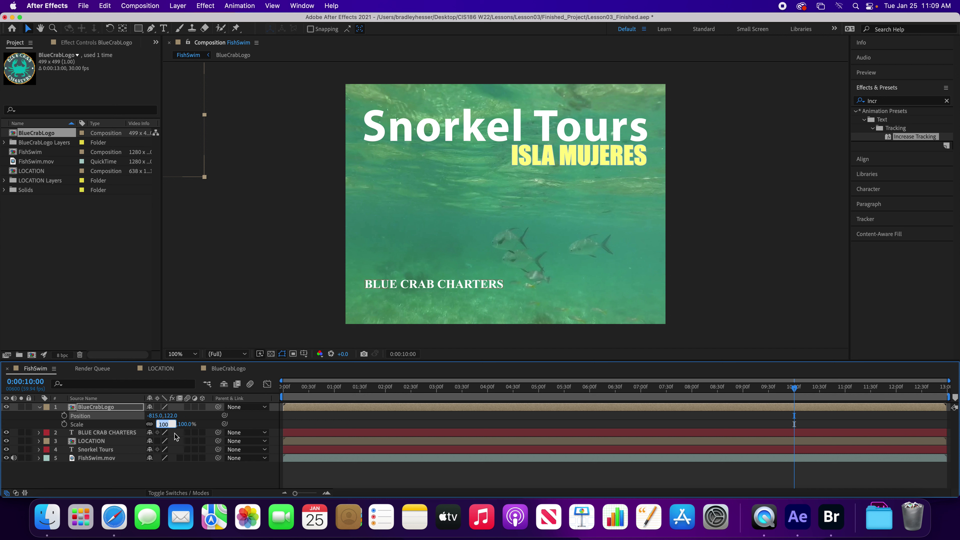
pyautogui.write('25')
pyautogui.press('Return')
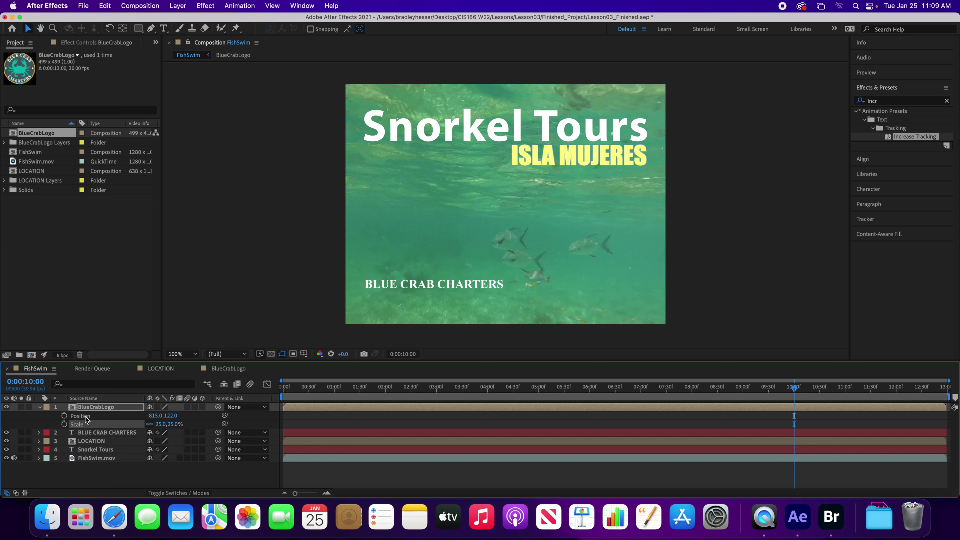
# - Start Position and Scale keyframes on the BlueCrabLogo layer at 10:00
pyautogui.click(64, 415)
pyautogui.click(64, 424)
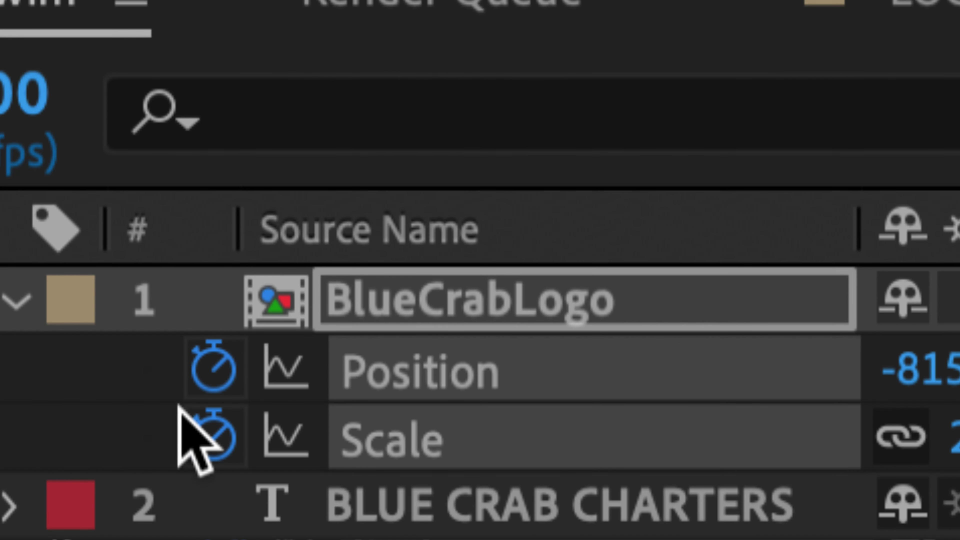
pyautogui.click(213, 374)
pyautogui.click(215, 420)
pyautogui.click(215, 390)
pyautogui.click(222, 426)
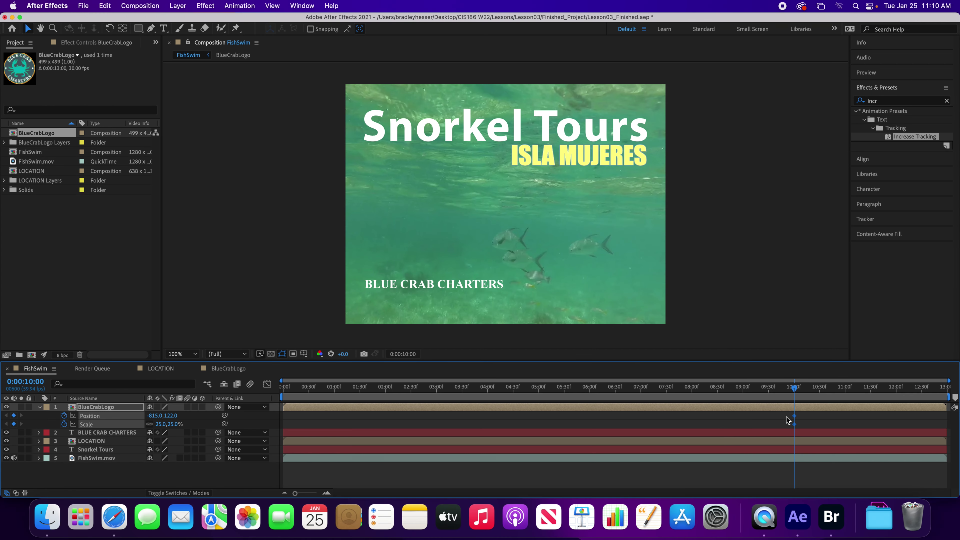
# - Try several composition view magnifications and settle on 50% to view the logo outside the frame
pyautogui.press('.')
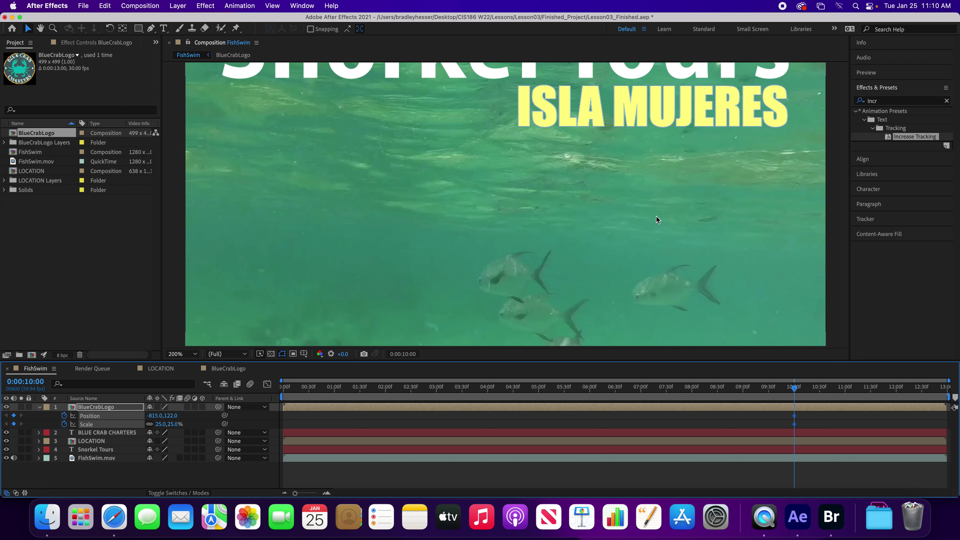
pyautogui.press(',')
pyautogui.press(',')
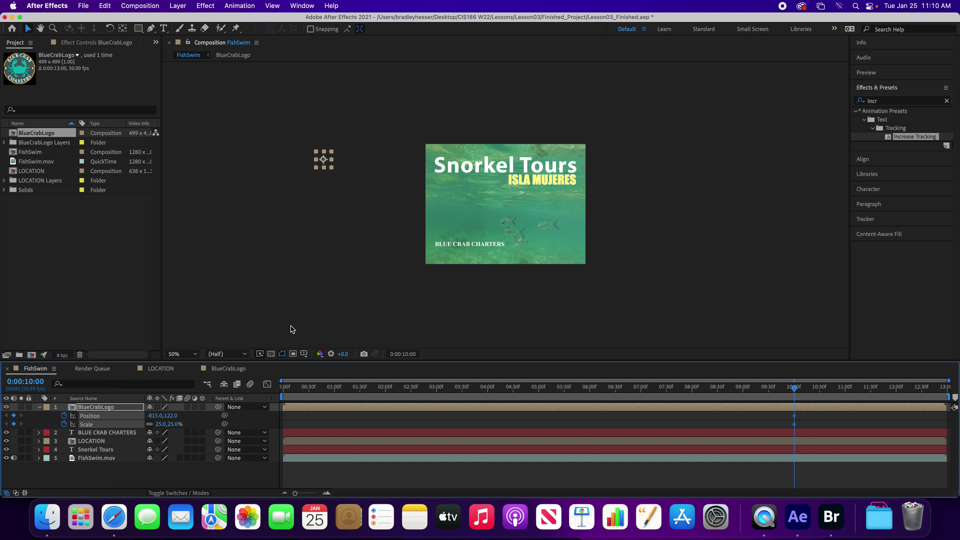
pyautogui.click(195, 354)
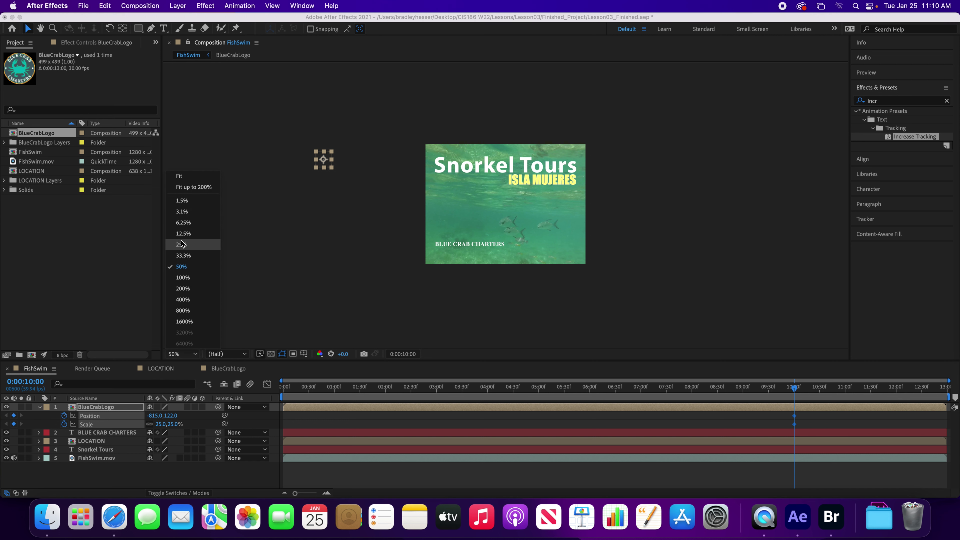
pyautogui.click(188, 245)
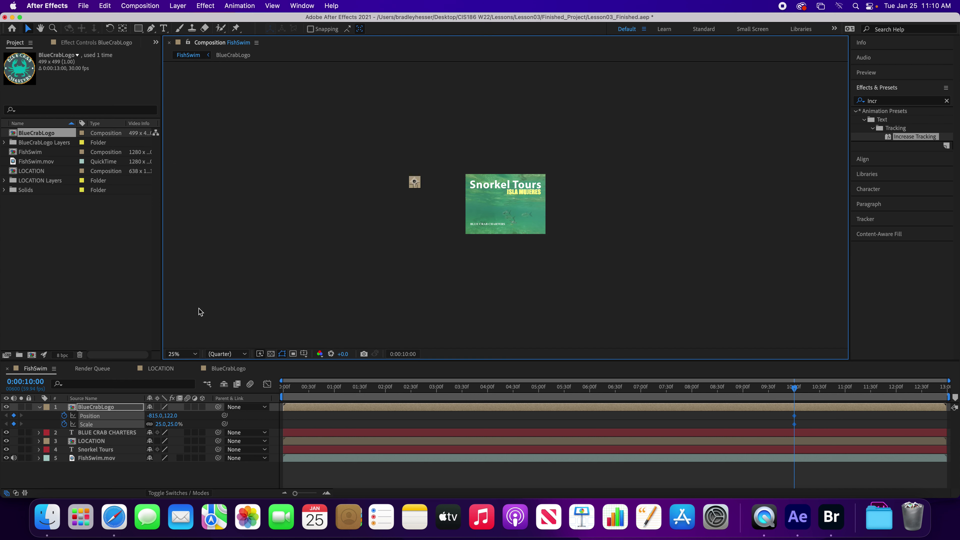
pyautogui.click(195, 354)
pyautogui.click(195, 324)
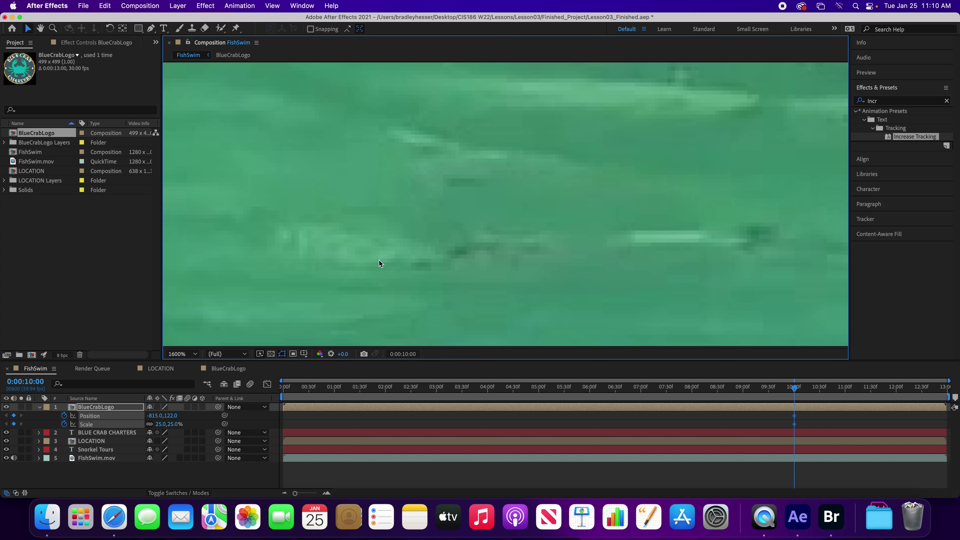
pyautogui.press(',')
pyautogui.press(',')
pyautogui.press(',')
pyautogui.press(',')
pyautogui.press(',')
pyautogui.press(',')
pyautogui.press(',')
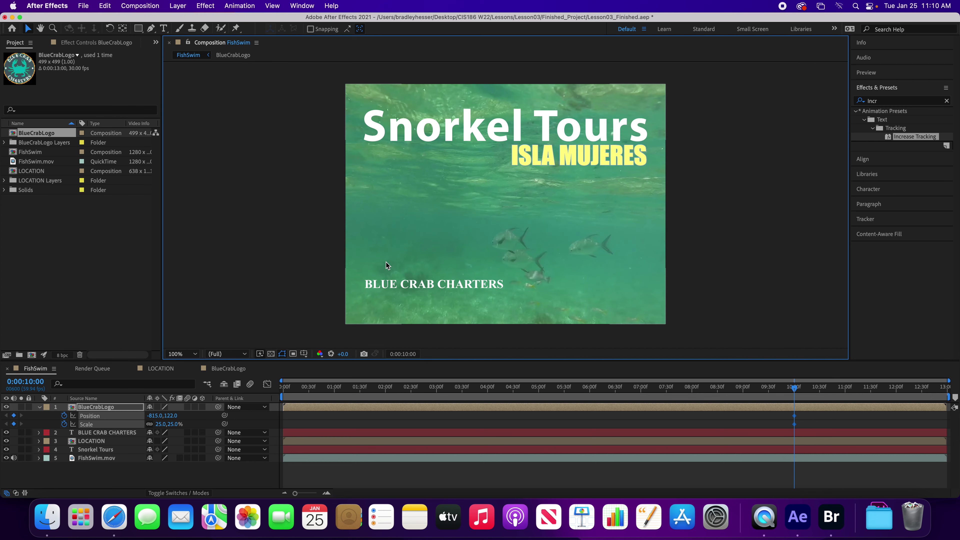
pyautogui.press('.')
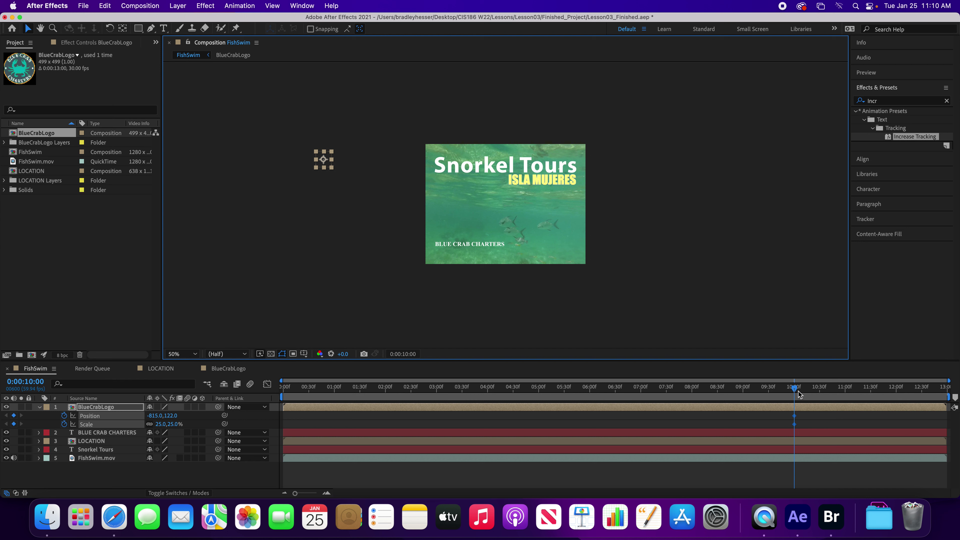
# - At 11:00, set the BlueCrabLogo layer's Position to 377, 663 and its Scale to 85%
pyautogui.click(29, 381)
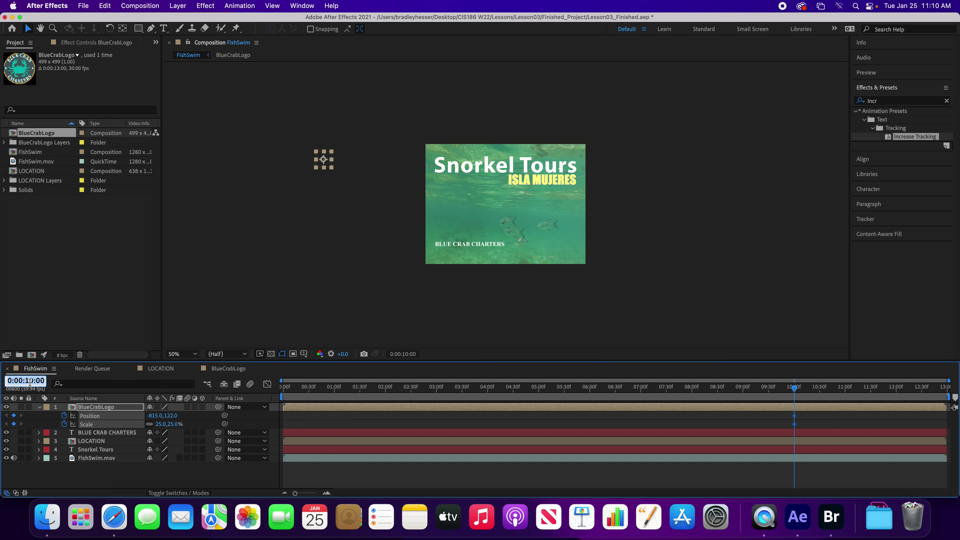
pyautogui.write('1100')
pyautogui.press('Return')
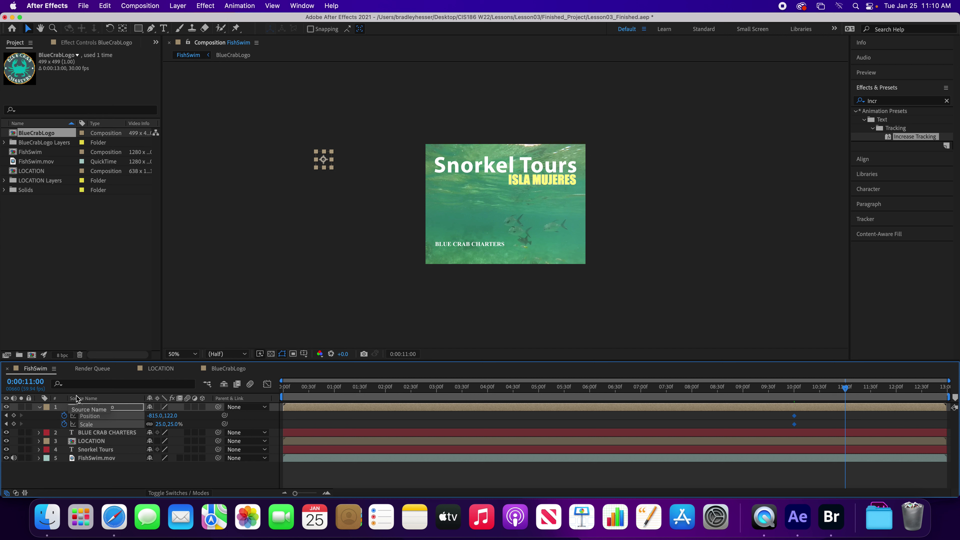
pyautogui.click(153, 415)
pyautogui.write('377')
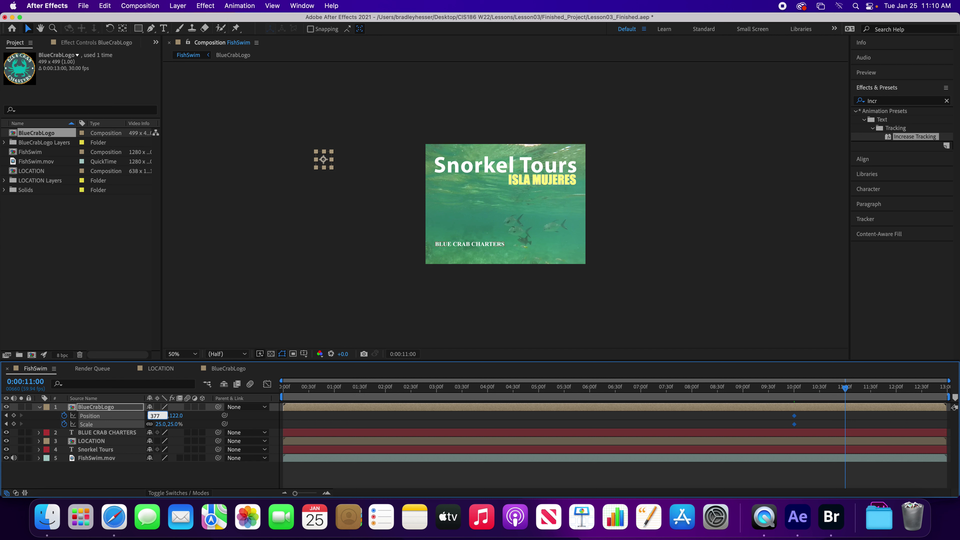
pyautogui.press('Tab')
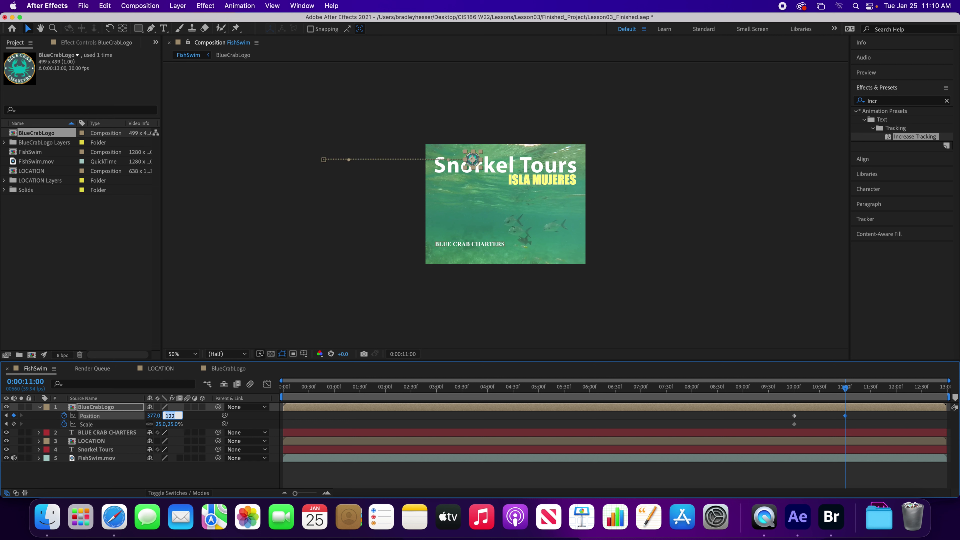
pyautogui.write('663')
pyautogui.press('Return')
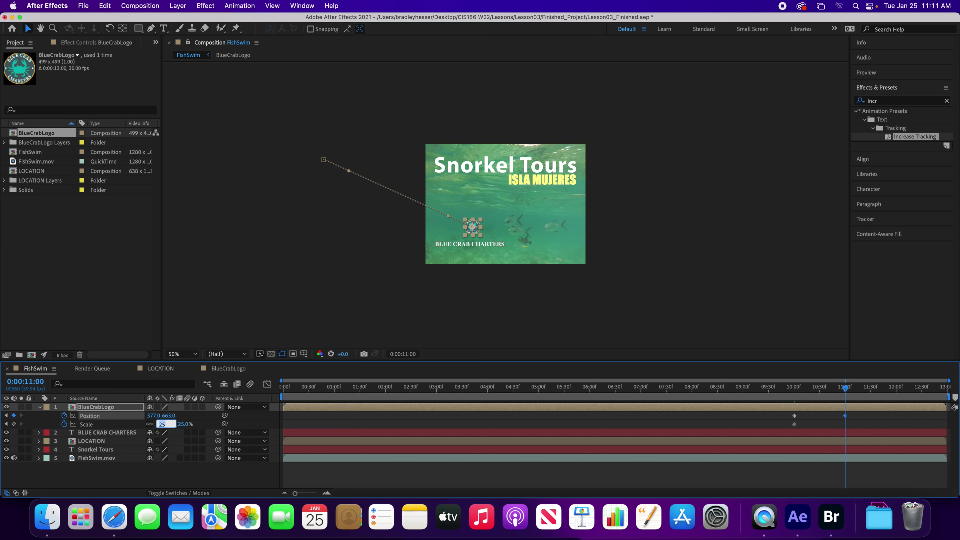
pyautogui.write('85')
pyautogui.press('Return')
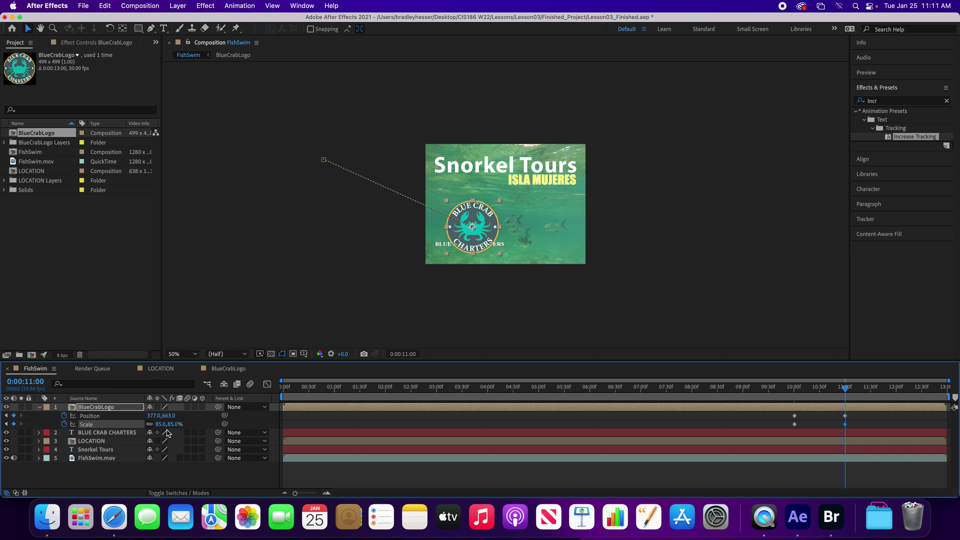
# - Check the logo's move, and at 10:15 add a BlueCrabLogo Position keyframe of 139, 633
pyautogui.moveTo(846, 391)
pyautogui.mouseDown()
pyautogui.moveTo(796, 397)
pyautogui.moveTo(845, 398)
pyautogui.mouseUp()
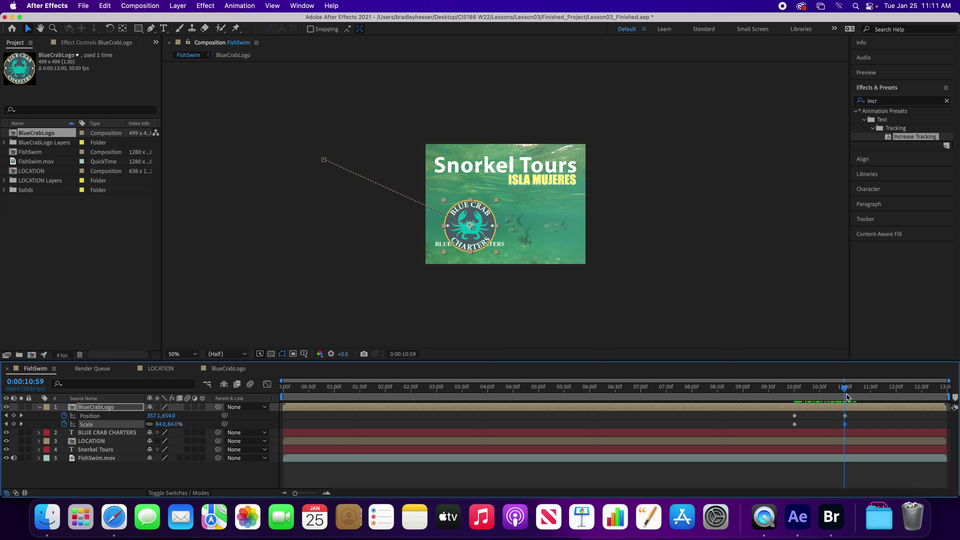
pyautogui.moveTo(845, 389); pyautogui.dragTo(806, 390)
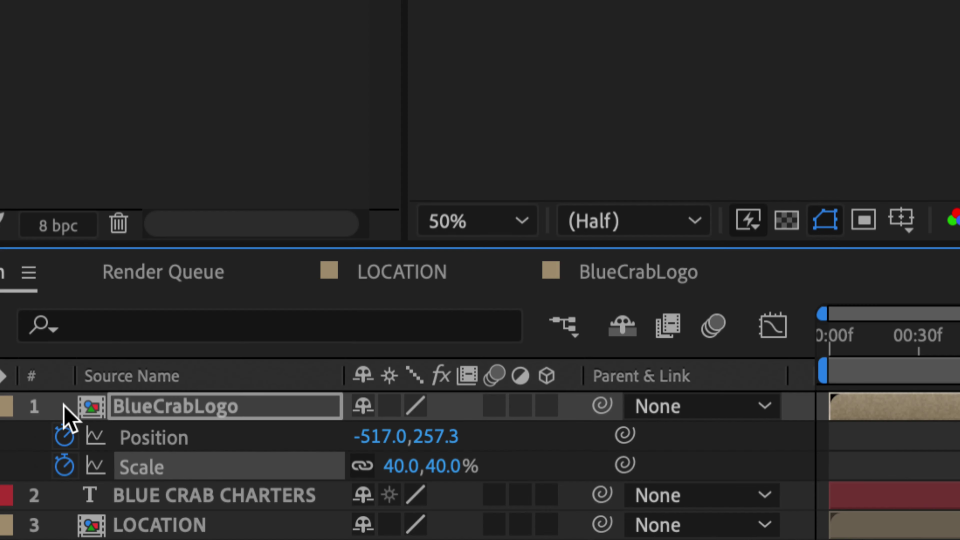
pyautogui.click(369, 436)
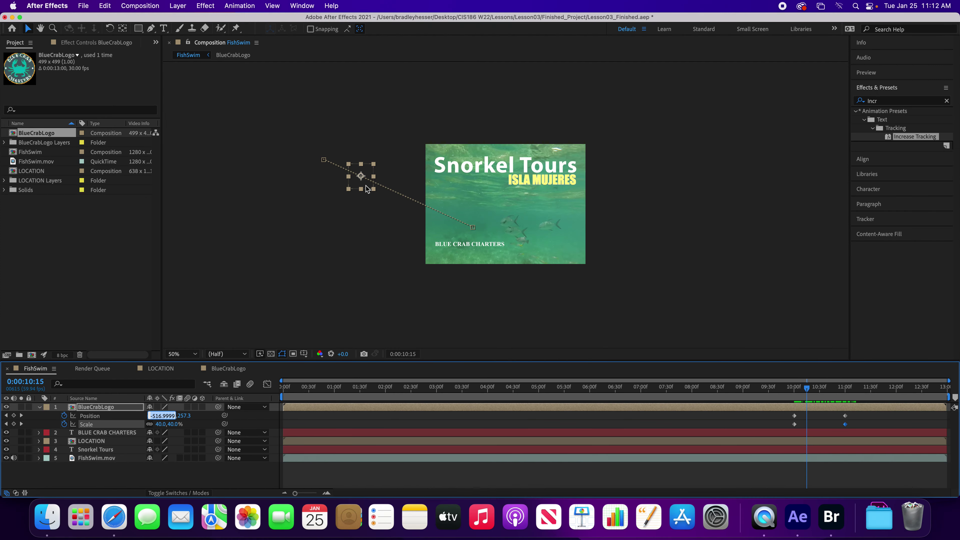
pyautogui.moveTo(365, 179); pyautogui.dragTo(359, 205)
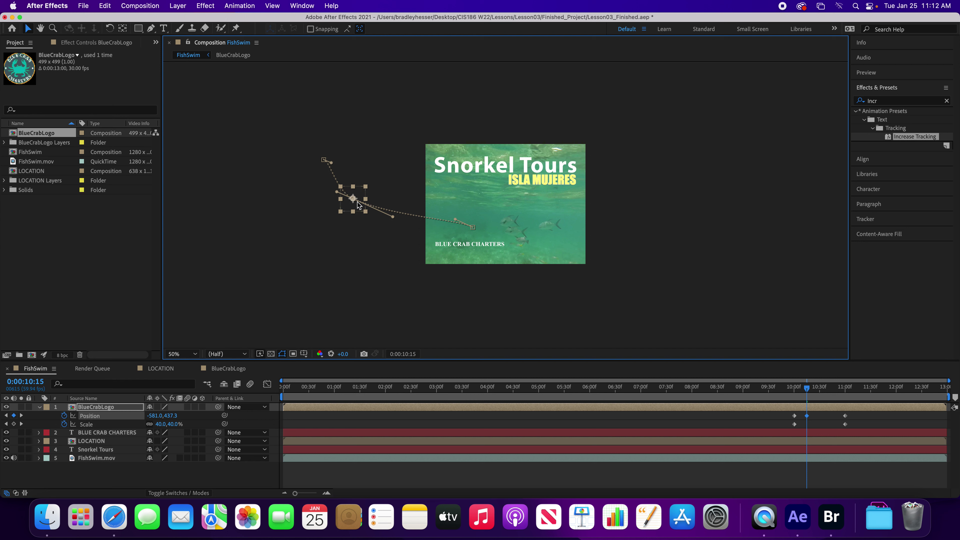
pyautogui.click(159, 416)
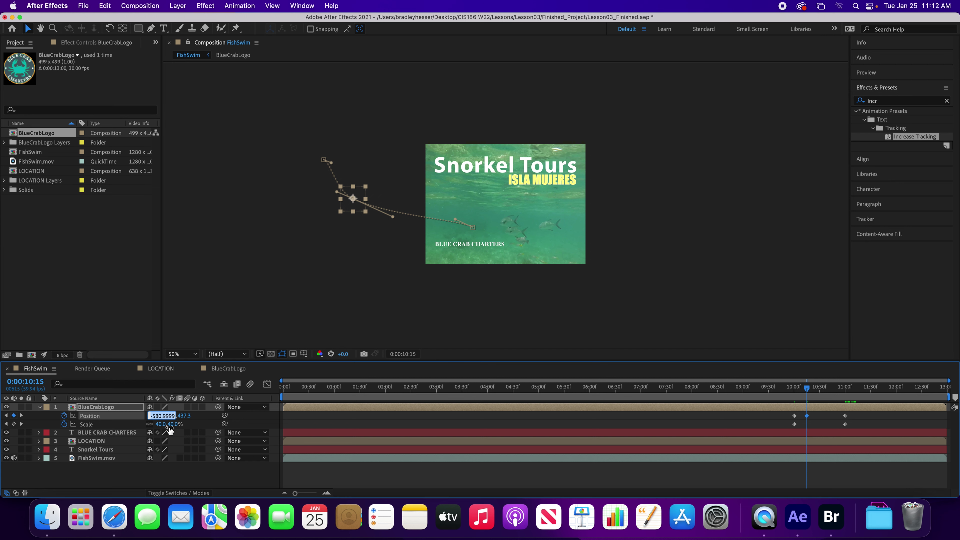
pyautogui.write('139')
pyautogui.press('Tab')
pyautogui.write('633')
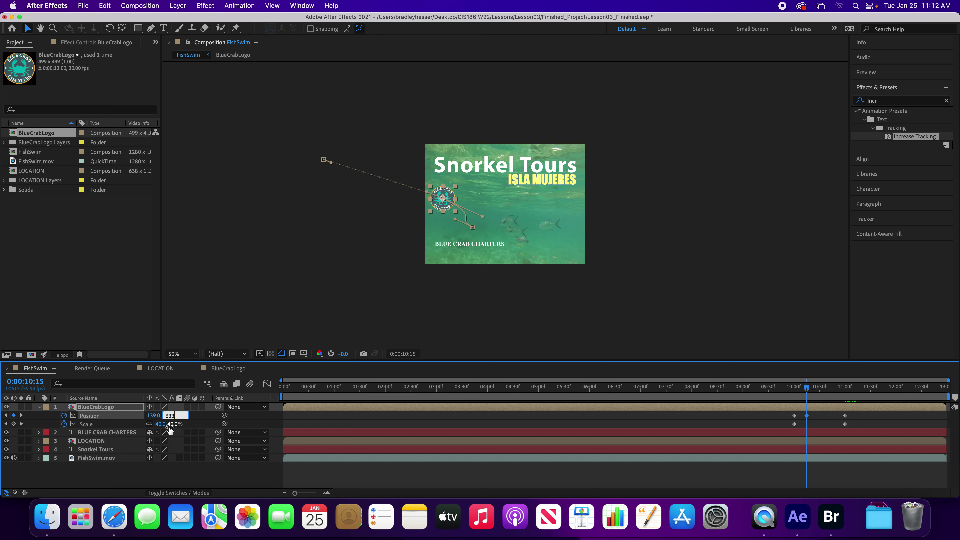
pyautogui.press('Return')
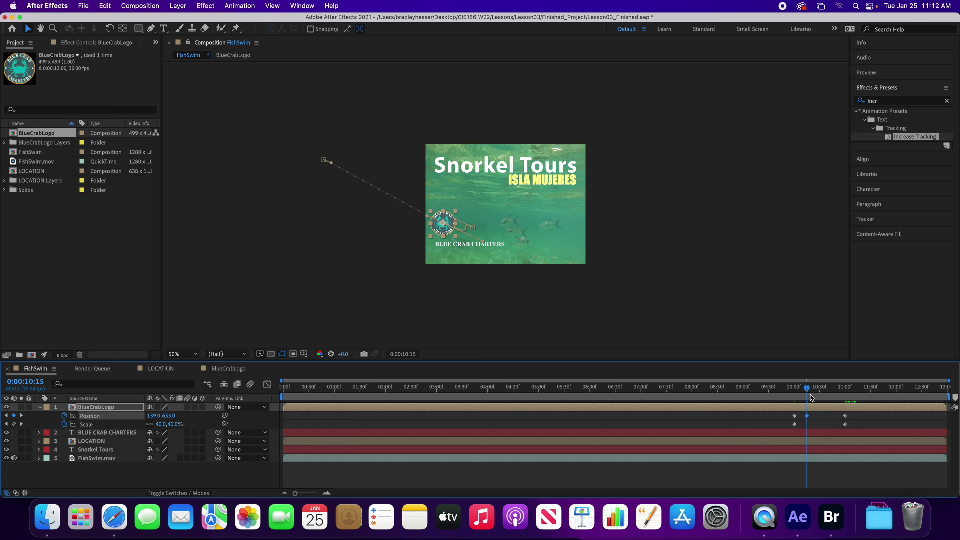
# - At 10:30, add a Position keyframe of 675, 633 to the BlueCrabLogo layer
pyautogui.moveTo(806, 388); pyautogui.dragTo(819, 391)
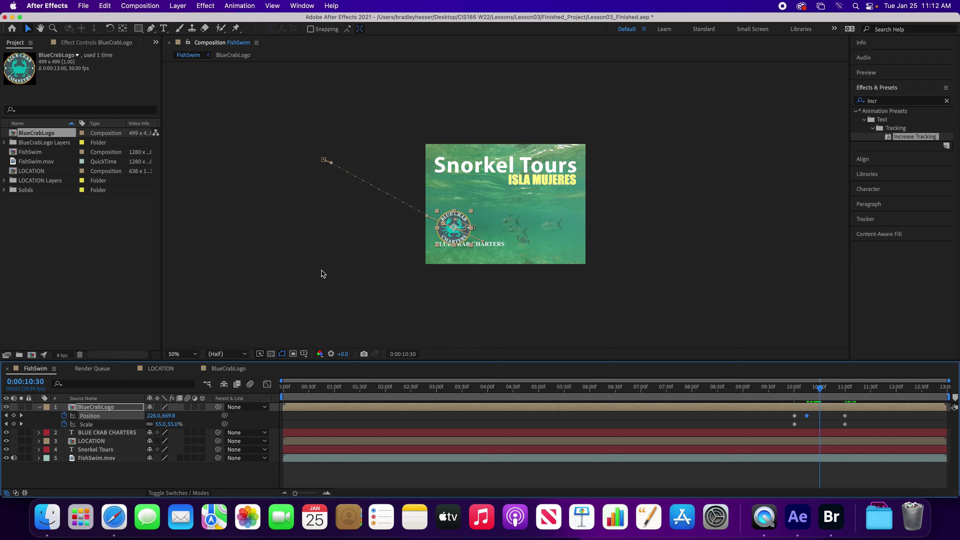
pyautogui.click(162, 416)
pyautogui.write('675')
pyautogui.press('Tab')
pyautogui.write('633')
pyautogui.press('Return')
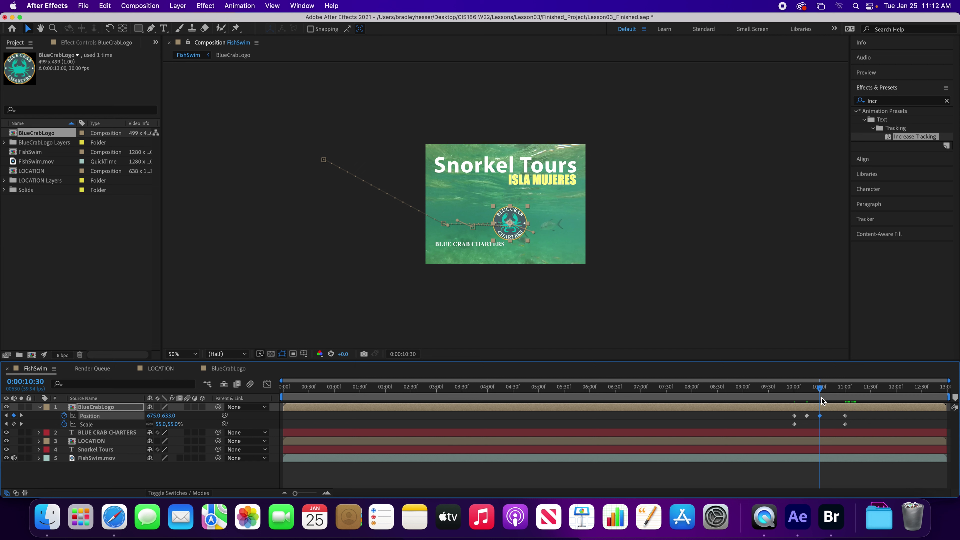
# - Scrub through the logo's animation between its keyframes and save the project
pyautogui.moveTo(819, 394); pyautogui.dragTo(848, 412)
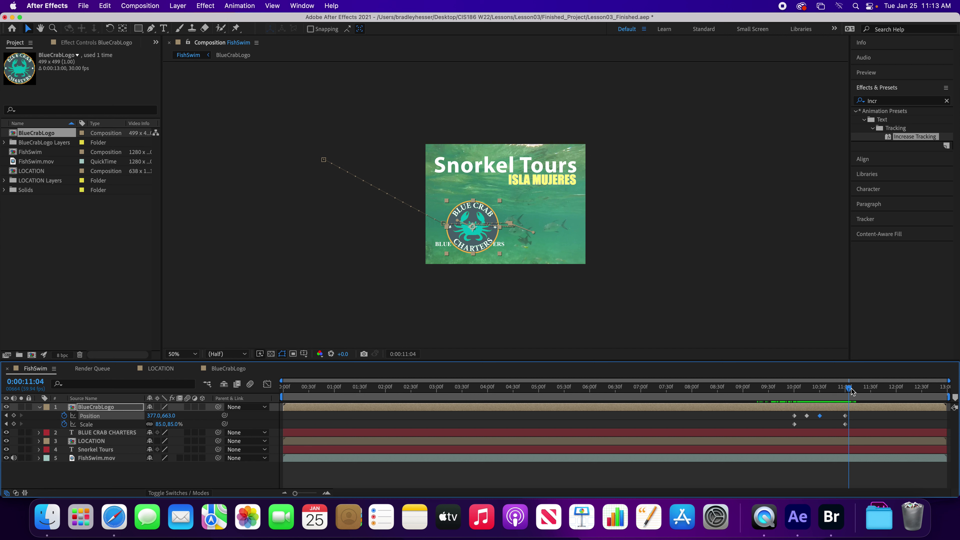
pyautogui.moveTo(848, 388)
pyautogui.mouseDown()
pyautogui.moveTo(796, 394)
pyautogui.moveTo(850, 397)
pyautogui.moveTo(792, 398)
pyautogui.moveTo(829, 403)
pyautogui.moveTo(792, 404)
pyautogui.moveTo(853, 407)
pyautogui.mouseUp()
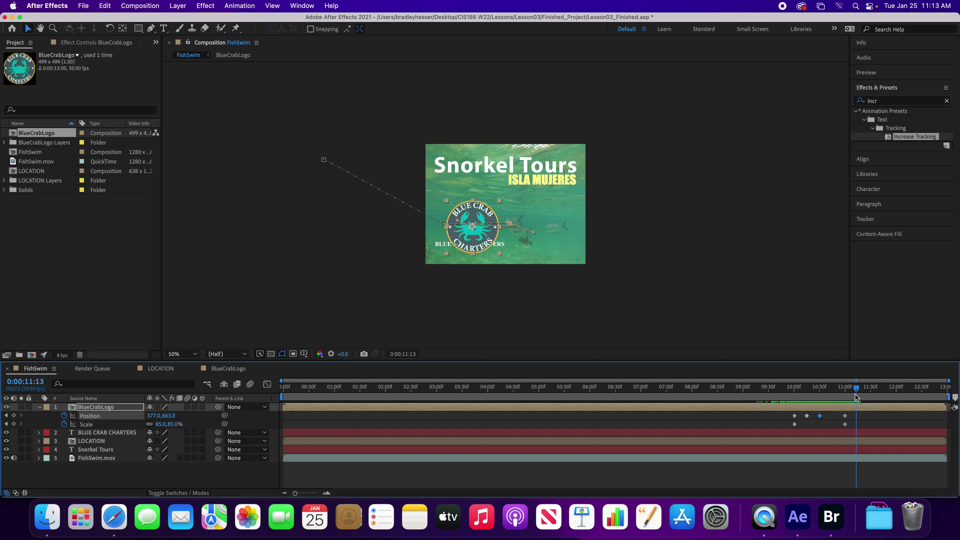
pyautogui.moveTo(856, 387); pyautogui.dragTo(834, 389)
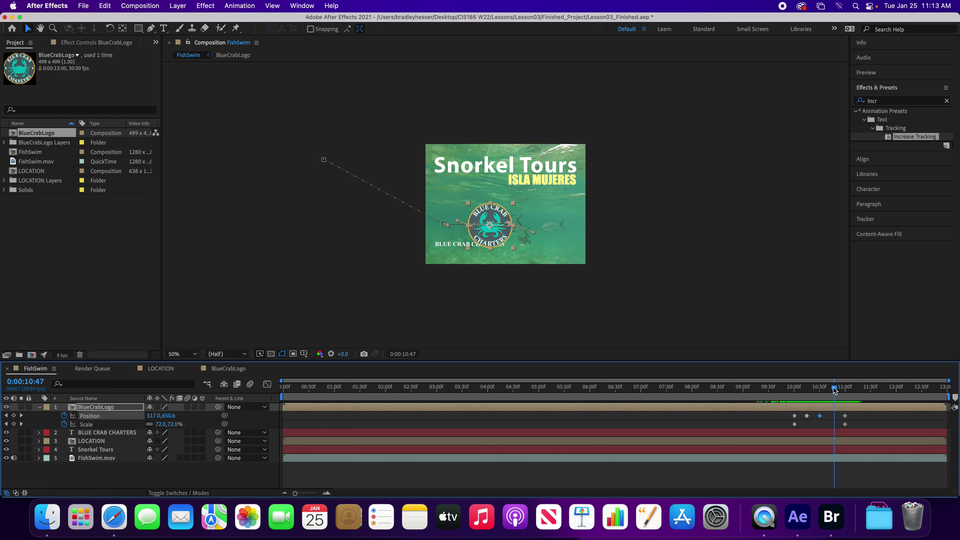
pyautogui.press('super+s')
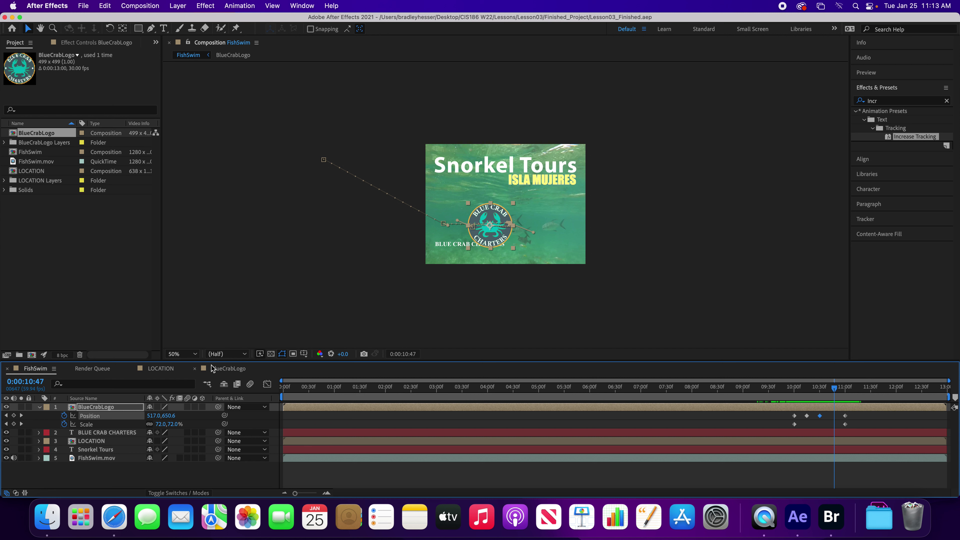
# - Apply the Fade Out By Character preset to the BLUE CRAB CHARTERS text layer at 10:10
pyautogui.click(25, 381)
pyautogui.write('1')
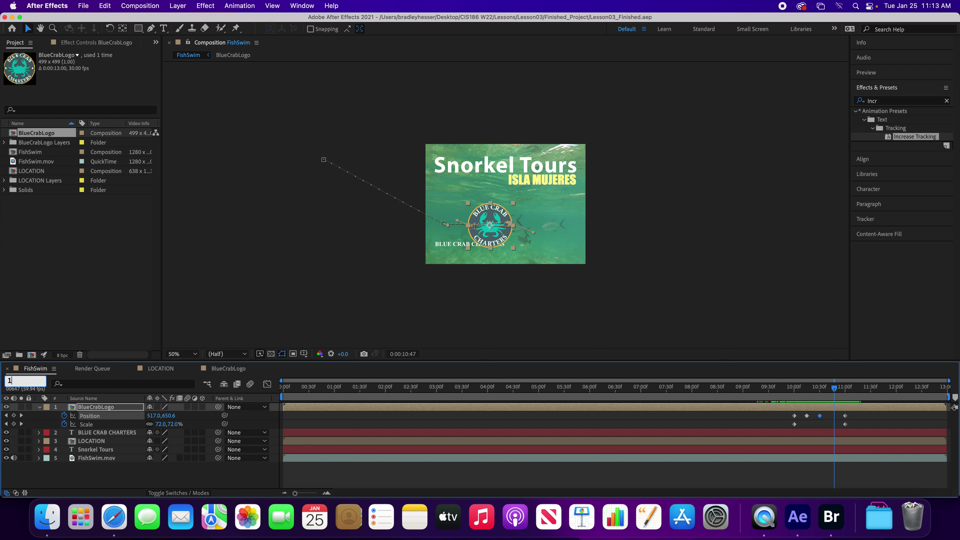
pyautogui.write('0:10')
pyautogui.press('Return')
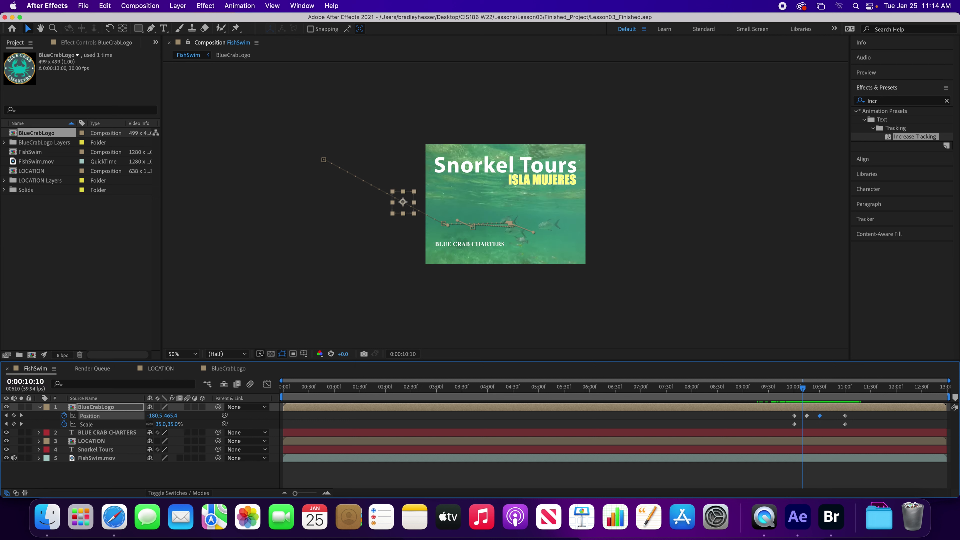
pyautogui.click(40, 407)
pyautogui.click(105, 415)
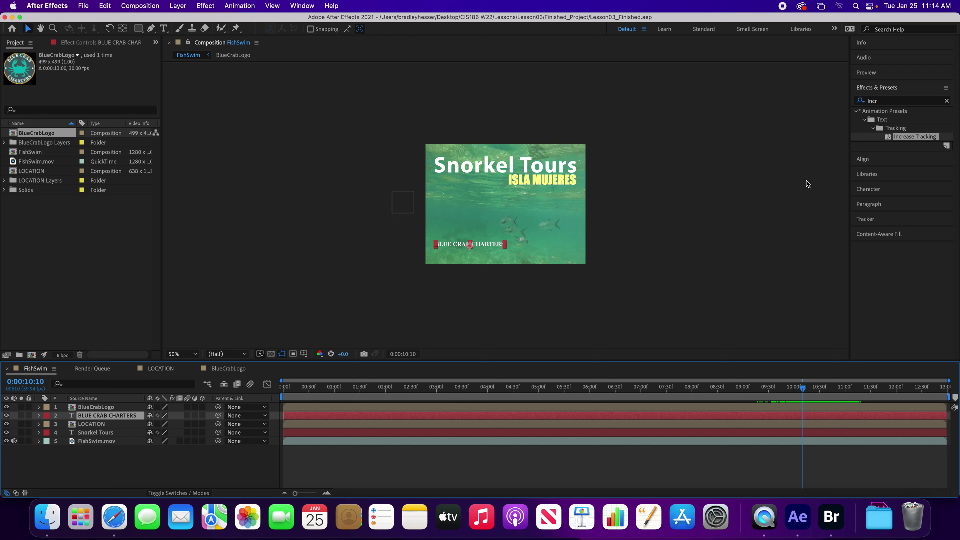
pyautogui.click(946, 101)
pyautogui.click(897, 100)
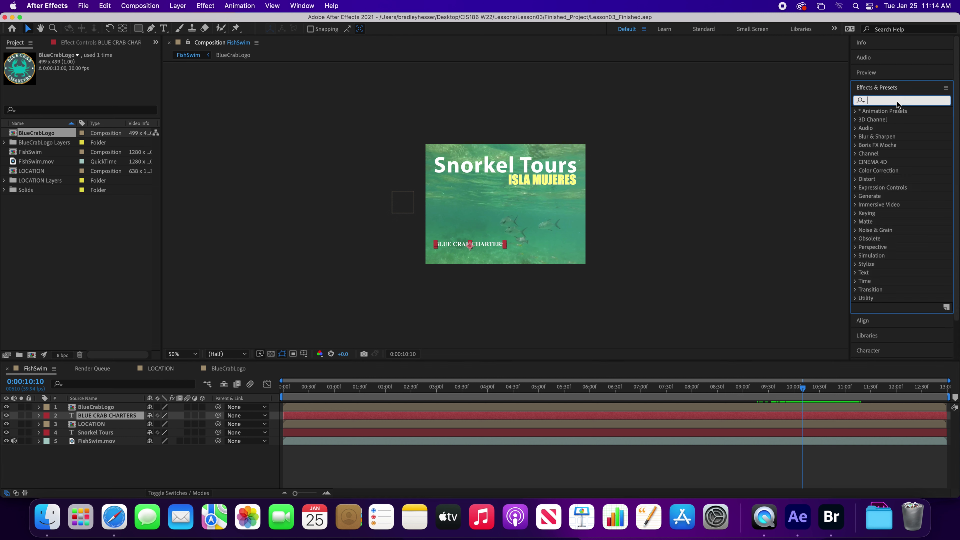
pyautogui.write('fade')
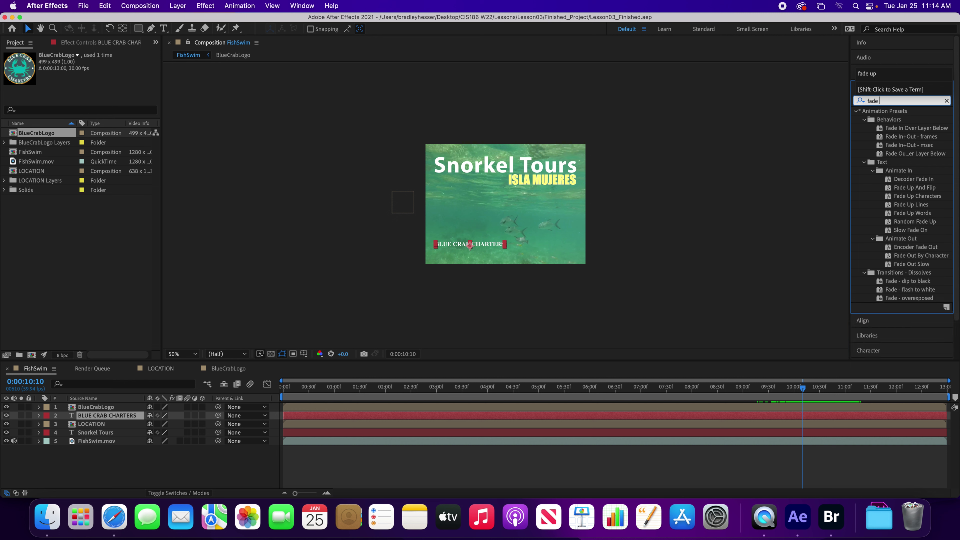
pyautogui.write(' out')
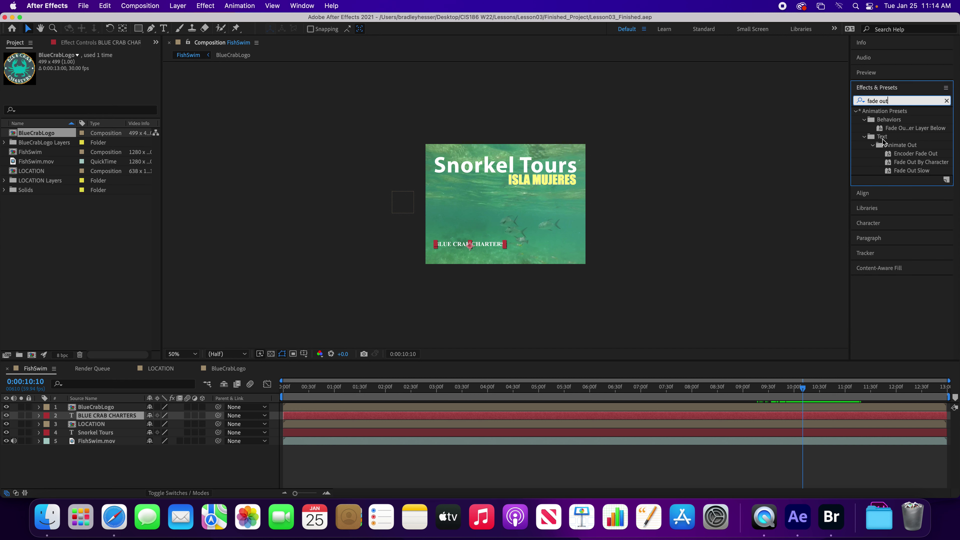
pyautogui.doubleClick(911, 165)
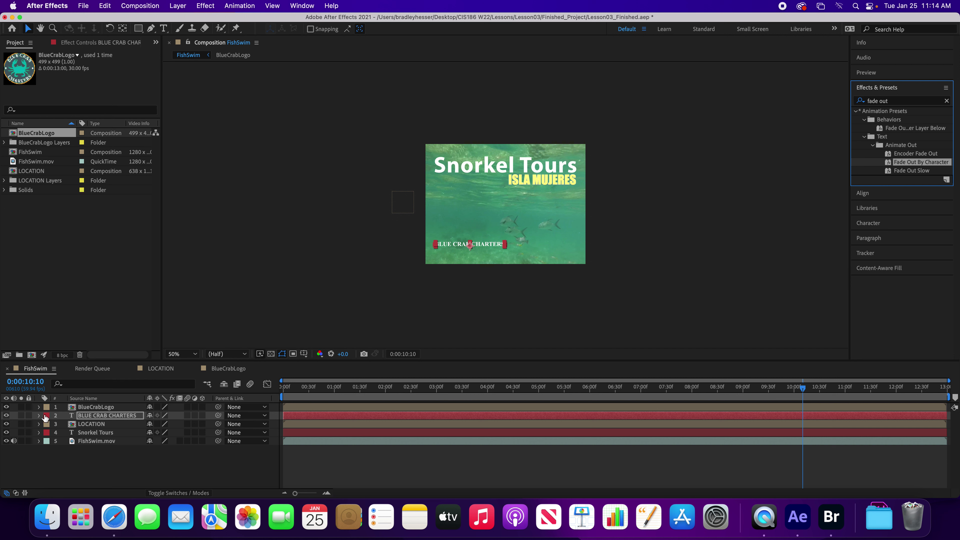
# - Reveal the BLUE CRAB CHARTERS layer's keyframed properties and preview the character fade from 10:10
pyautogui.click(92, 418)
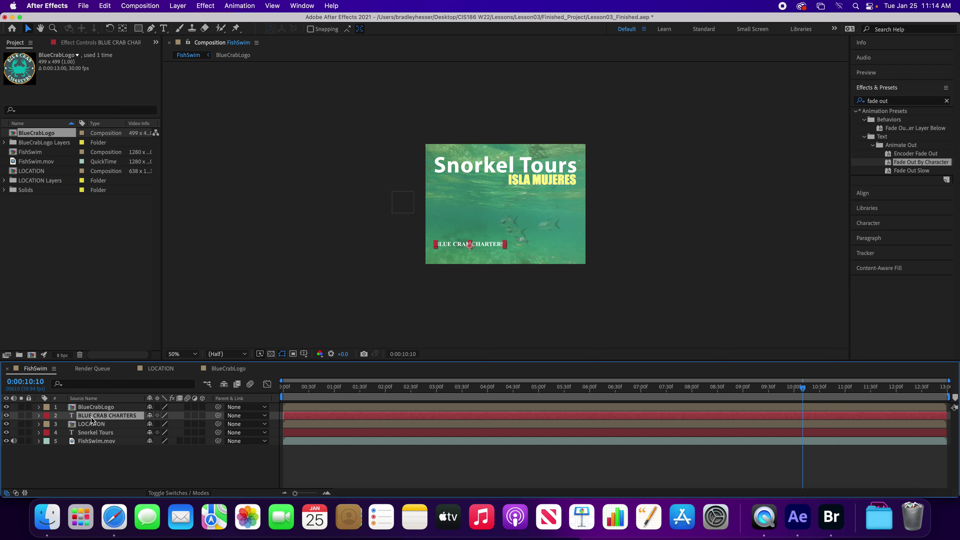
pyautogui.press('u')
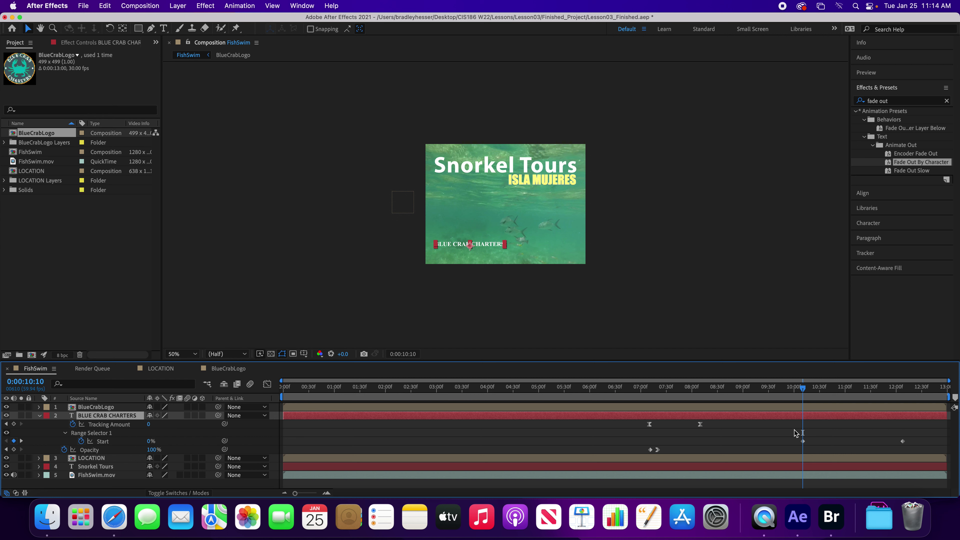
pyautogui.moveTo(804, 391)
pyautogui.mouseDown()
pyautogui.moveTo(873, 393)
pyautogui.moveTo(793, 398)
pyautogui.moveTo(908, 406)
pyautogui.moveTo(802, 410)
pyautogui.mouseUp()
pyautogui.moveTo(805, 390); pyautogui.dragTo(804, 391)
pyautogui.click(801, 389)
pyautogui.moveTo(801, 391); pyautogui.dragTo(802, 390)
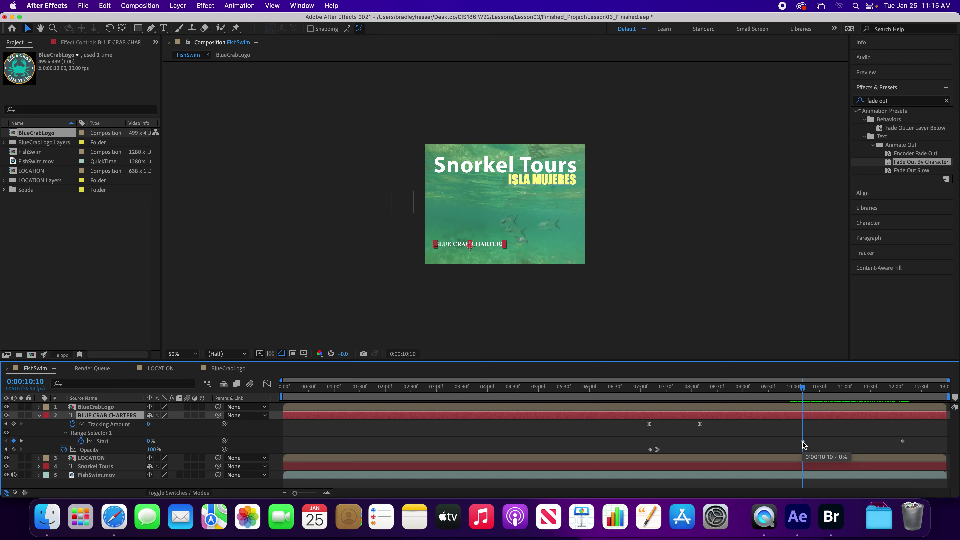
# - Move the first Range Selector Start keyframe of the BLUE CRAB CHARTERS layer to 10:12
pyautogui.moveTo(803, 442); pyautogui.dragTo(807, 442)
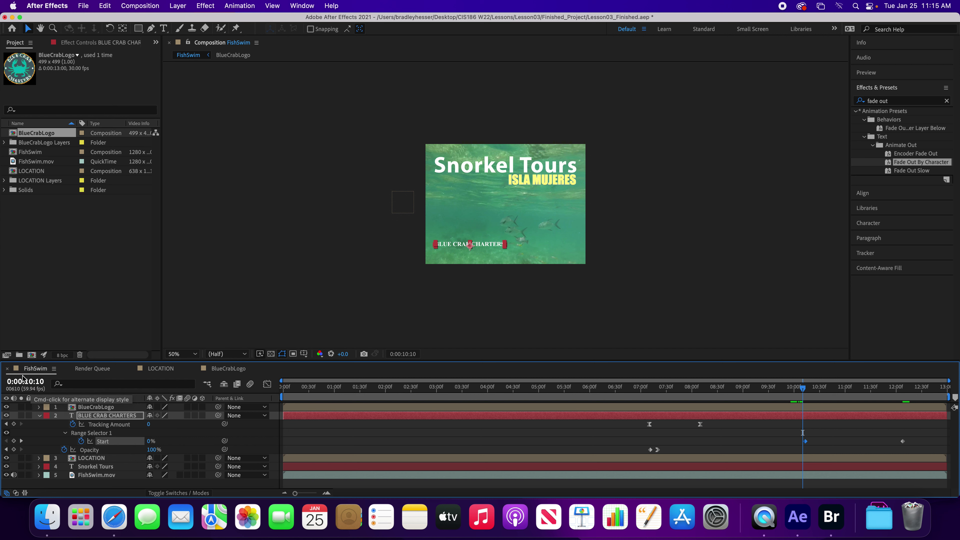
pyautogui.click(32, 384)
pyautogui.write('1012')
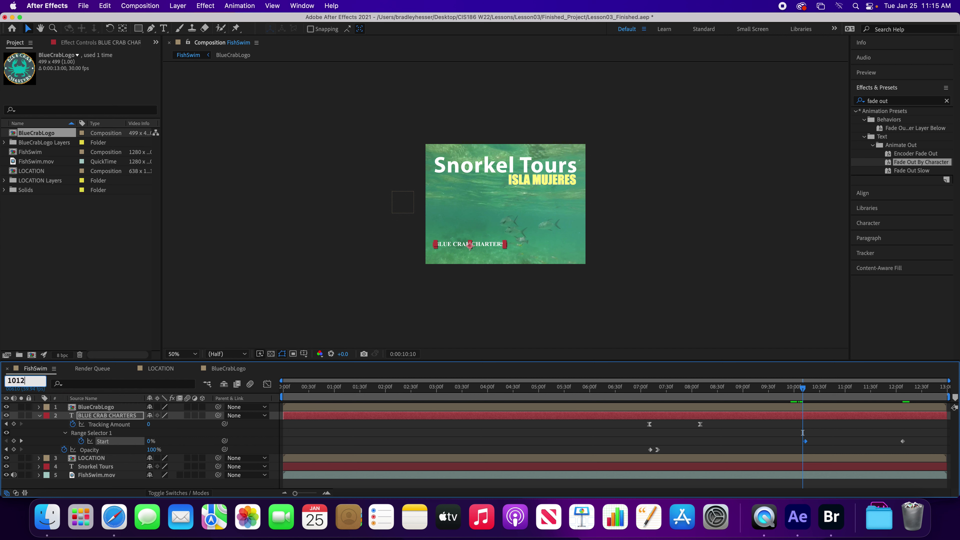
pyautogui.press('Return')
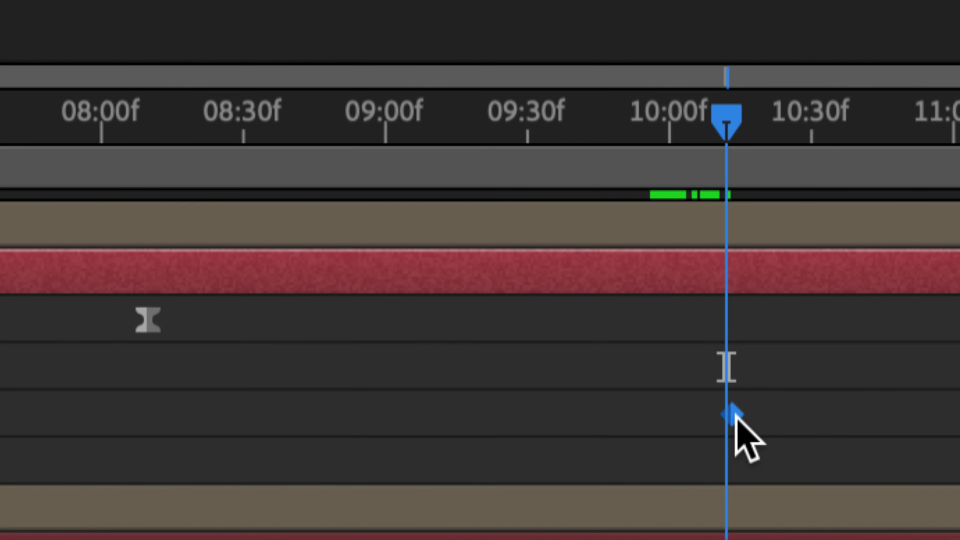
pyautogui.moveTo(735, 414); pyautogui.dragTo(732, 414)
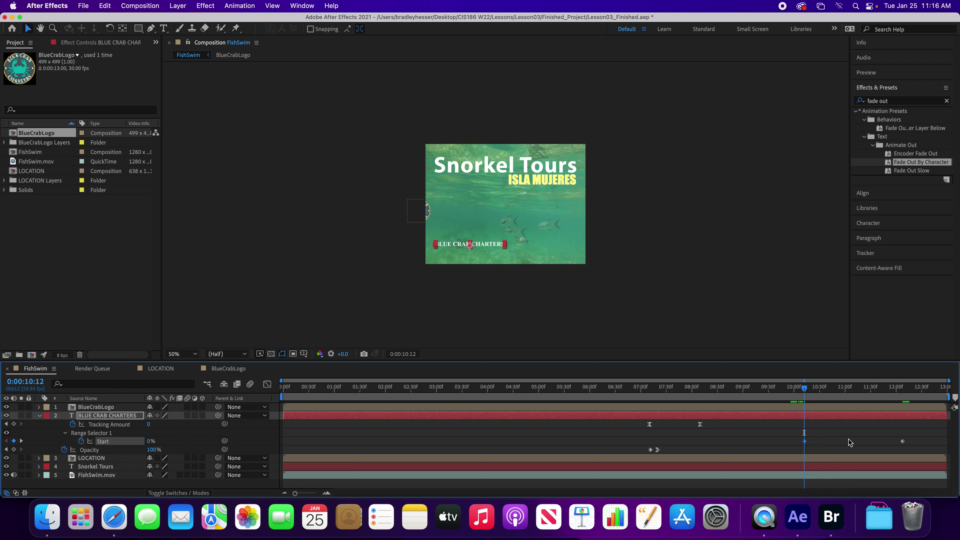
# - Move the last Range Selector Start keyframe of the BLUE CRAB CHARTERS layer to 10:29 to shorten the fade-out
pyautogui.moveTo(902, 441); pyautogui.dragTo(813, 442)
pyautogui.click(812, 389)
pyautogui.moveTo(812, 389); pyautogui.dragTo(818, 389)
pyautogui.click(812, 442)
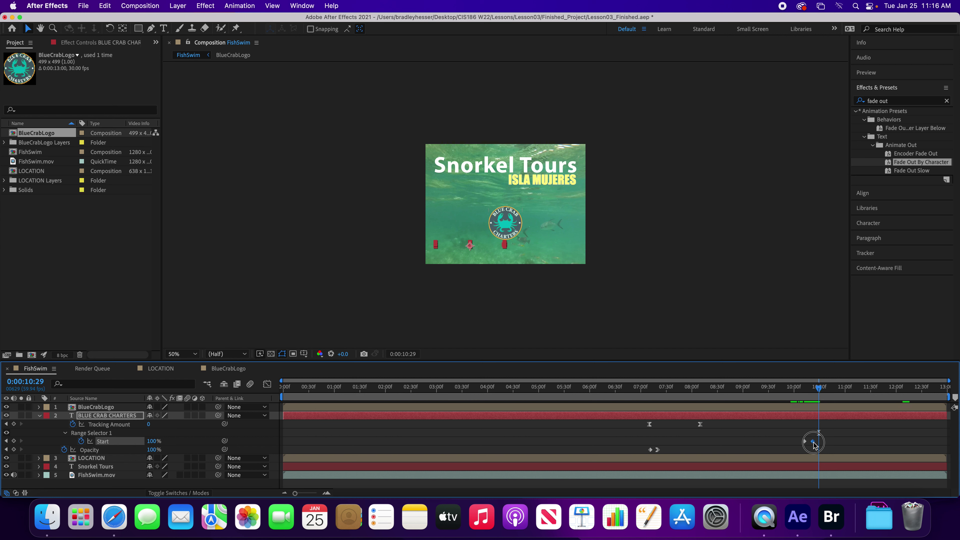
pyautogui.moveTo(813, 444); pyautogui.dragTo(820, 445)
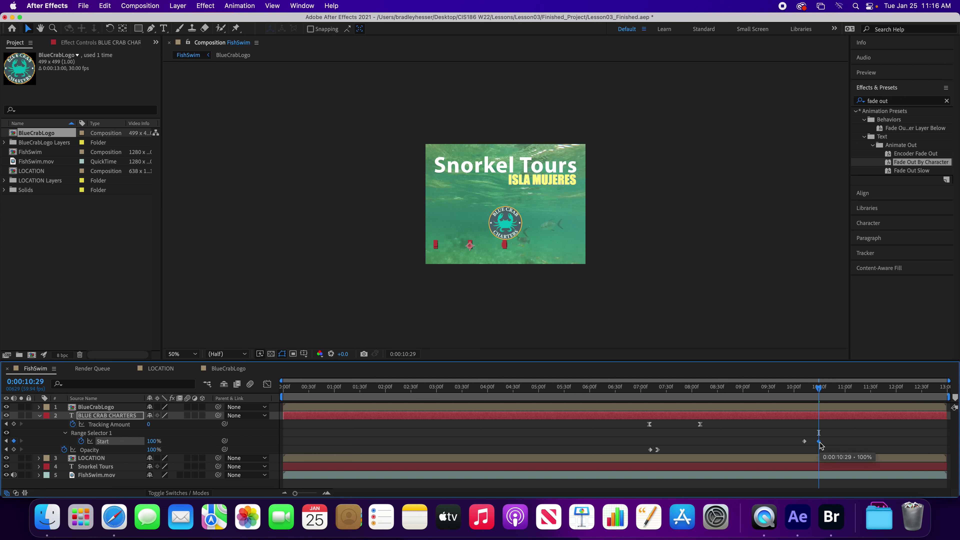
# - At 10:18, nudge the BLUE CRAB CHARTERS text upward so it overlaps the lower part of the arriving crab logo
pyautogui.moveTo(819, 389); pyautogui.dragTo(849, 401)
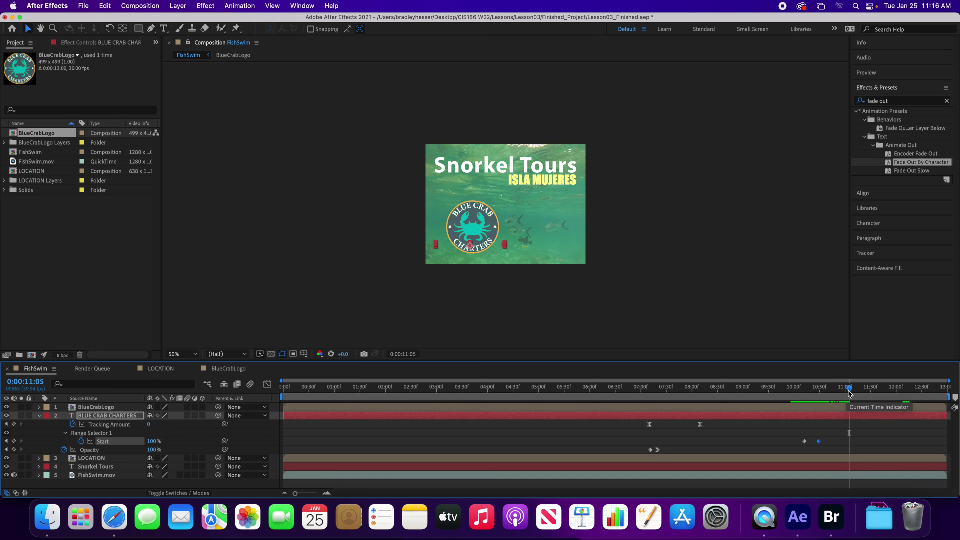
pyautogui.moveTo(849, 394); pyautogui.dragTo(810, 393)
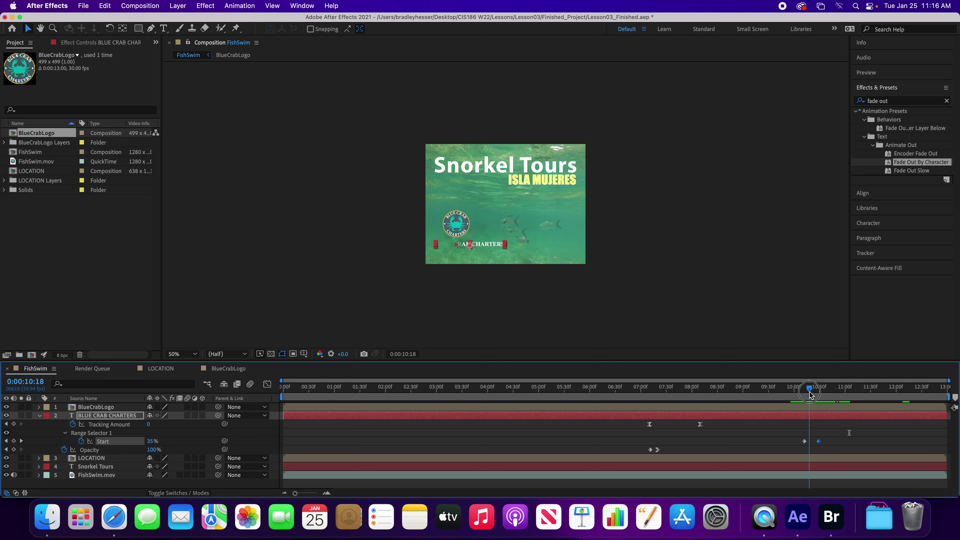
pyautogui.click(101, 419)
pyautogui.click(489, 246)
pyautogui.hotkey('shift', 'Up')
pyautogui.hotkey('shift', 'Up')
pyautogui.hotkey('shift', 'Up')
pyautogui.hotkey('shift', 'Up')
pyautogui.hotkey('shift', 'Up')
pyautogui.hotkey('shift', 'Up')
pyautogui.hotkey('shift', 'Up')
pyautogui.hotkey('shift', 'Up')
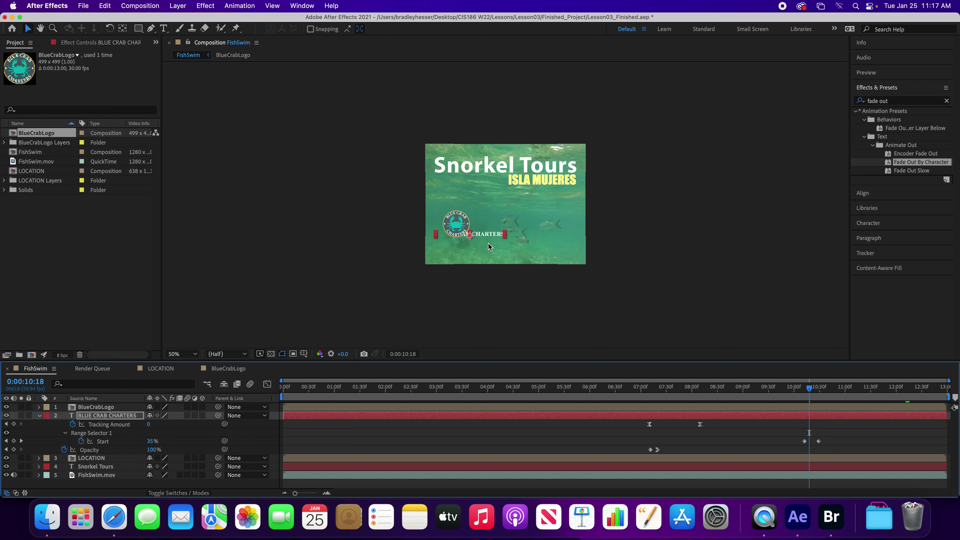
pyautogui.hotkey('shift', 'Up')
pyautogui.hotkey('shift', 'Up')
pyautogui.hotkey('shift', 'Up')
pyautogui.hotkey('shift', 'Up')
pyautogui.hotkey('shift', 'Down')
pyautogui.hotkey('shift', 'Down')
pyautogui.hotkey('shift', 'Down')
pyautogui.hotkey('shift', 'Down')
pyautogui.hotkey('shift', 'Down')
pyautogui.hotkey('shift', 'Down')
pyautogui.hotkey('shift', 'Up')
pyautogui.hotkey('shift', 'Up')
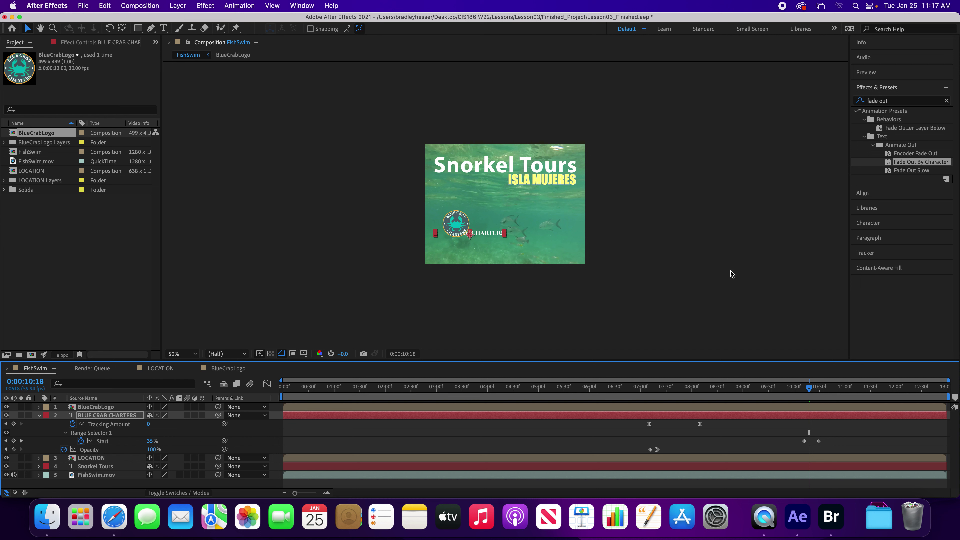
# - Check the repositioned text's fade against the growing logo up to 10:48 and save the project
pyautogui.click(812, 389)
pyautogui.moveTo(814, 391); pyautogui.dragTo(836, 404)
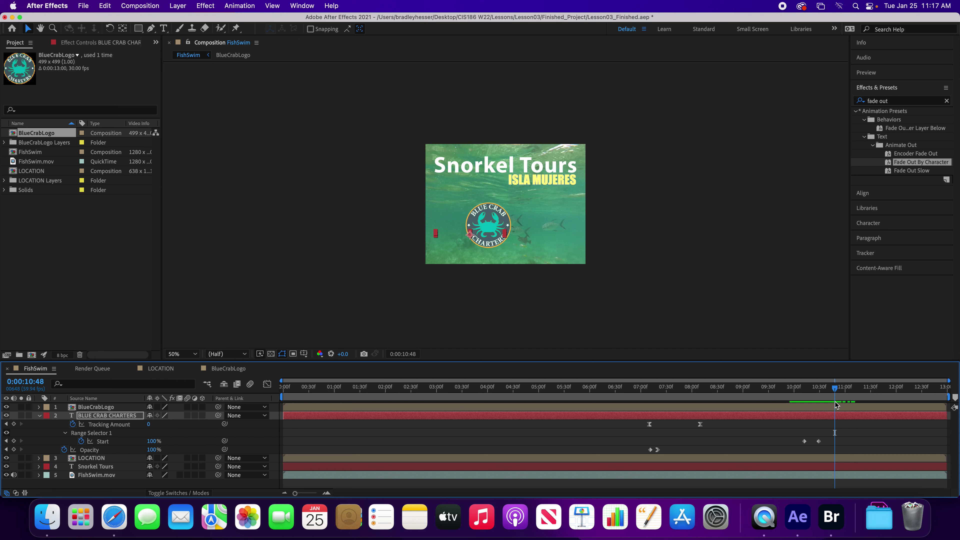
pyautogui.press('super+s')
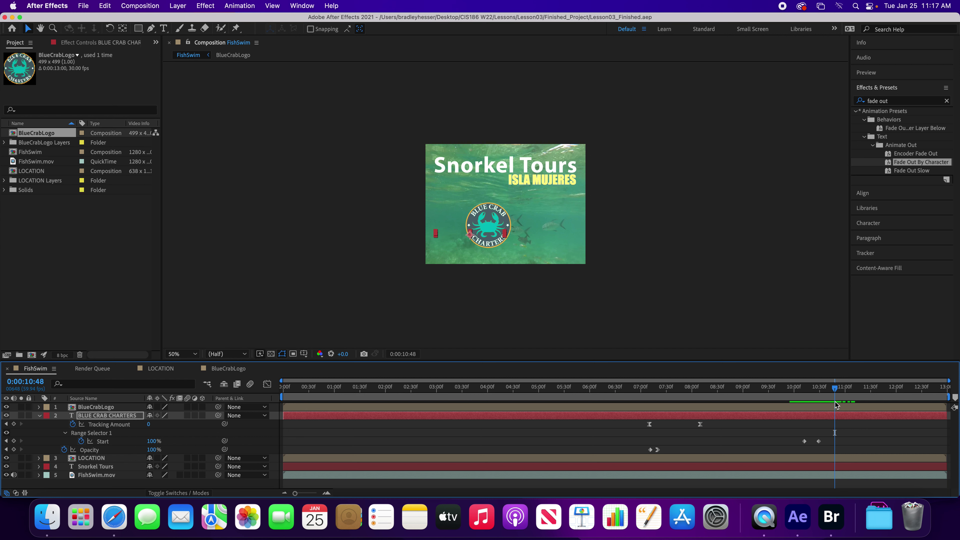
# - Play the FishSwim composition from the beginning to review the whole title animation
pyautogui.press('Home')
pyautogui.press('space')
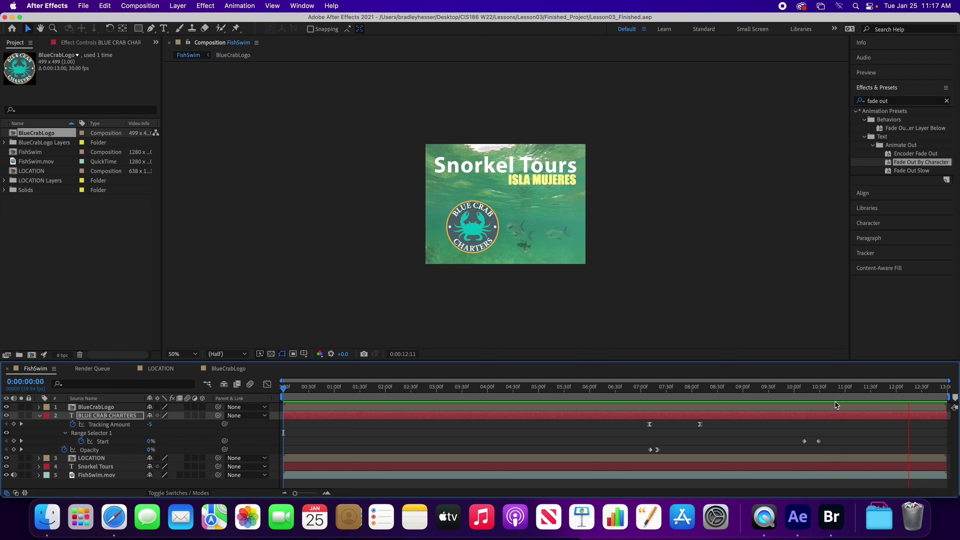
pyautogui.press('space')
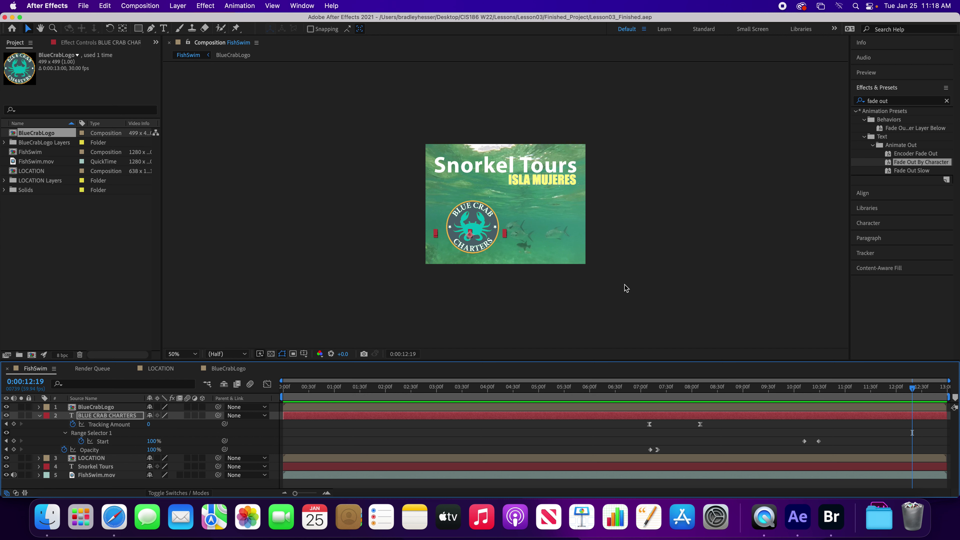
# - At 9:10, add a Skew text animator to the BLUE CRAB CHARTERS layer
pyautogui.scroll(-2, 629, 281)
pyautogui.scroll(4, 629, 280)
pyautogui.scroll(-2, 628, 282)
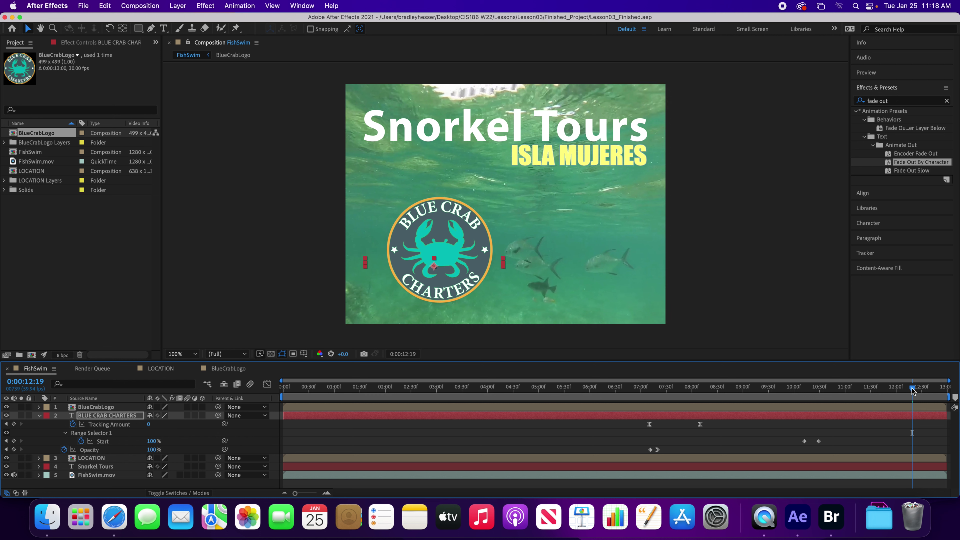
pyautogui.moveTo(912, 389); pyautogui.dragTo(752, 418)
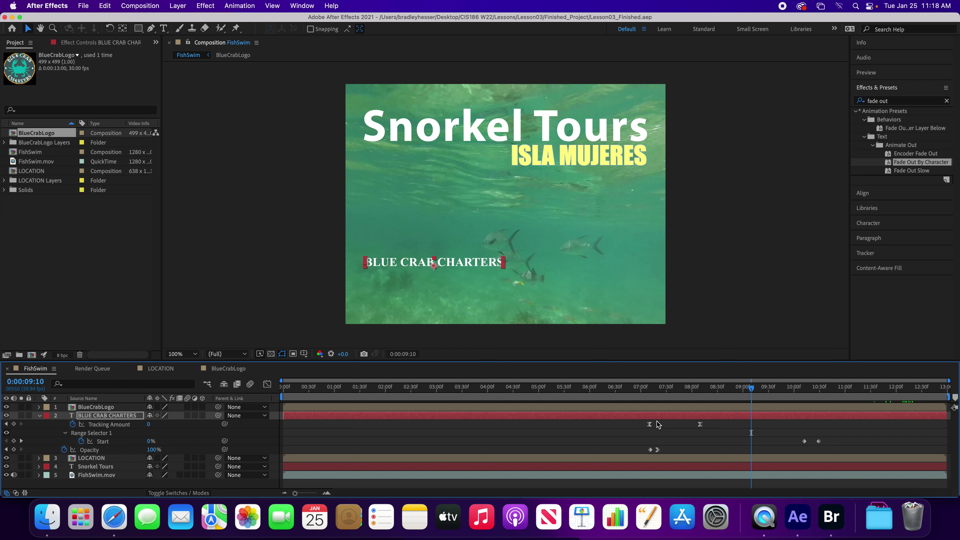
pyautogui.click(40, 416)
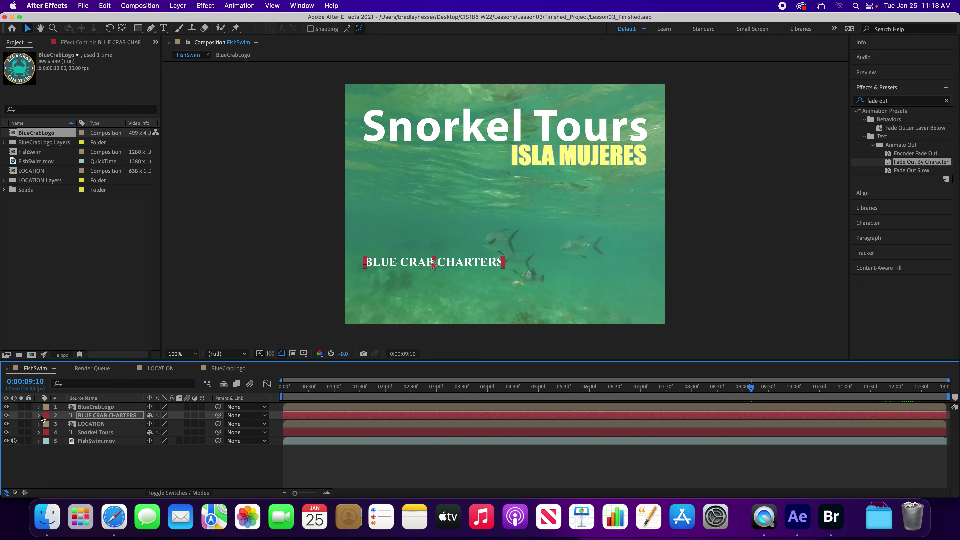
pyautogui.click(40, 416)
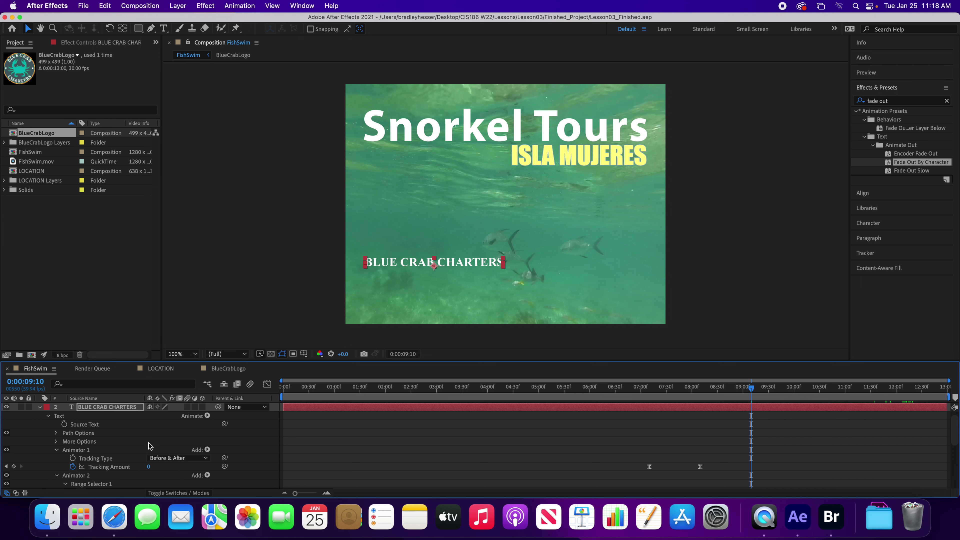
pyautogui.scroll(-8, 150, 446)
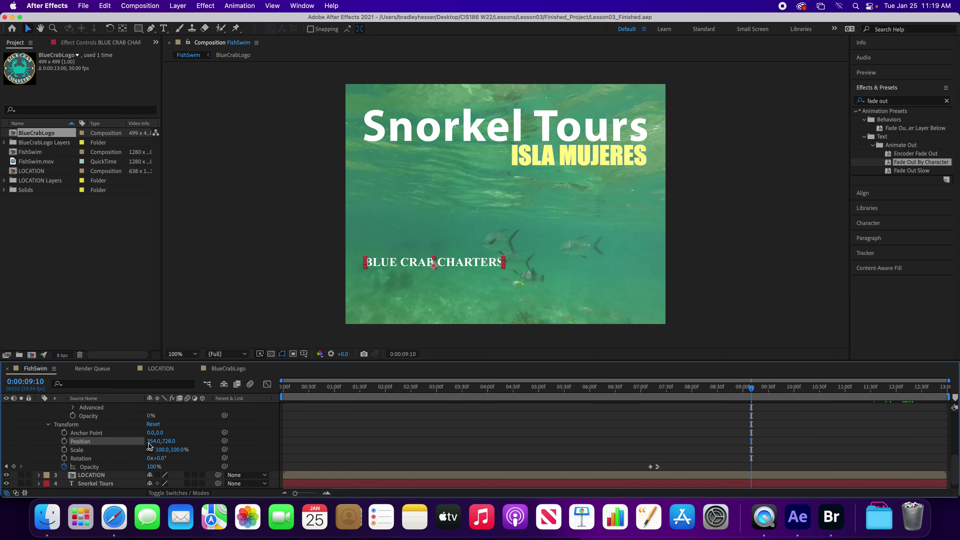
pyautogui.scroll(8, 150, 446)
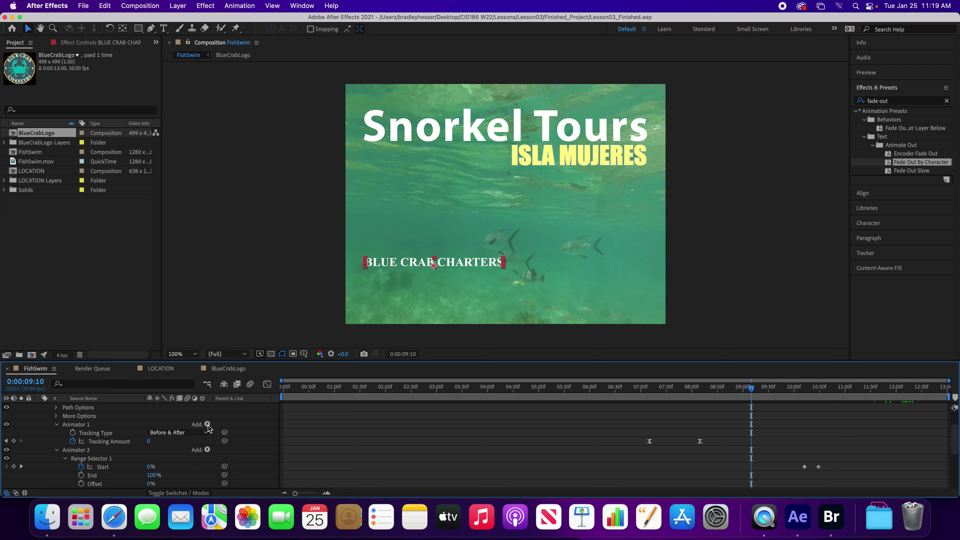
pyautogui.scroll(4, 211, 431)
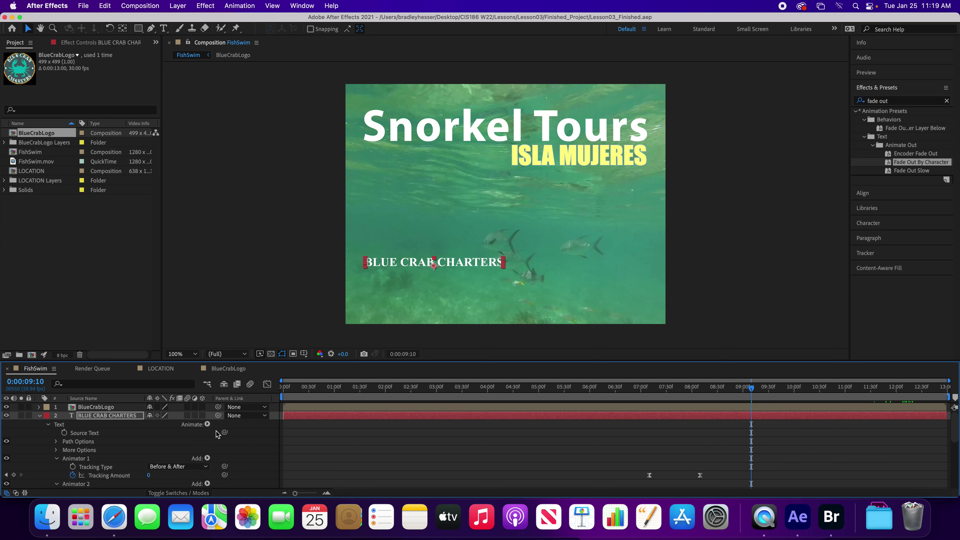
pyautogui.click(208, 425)
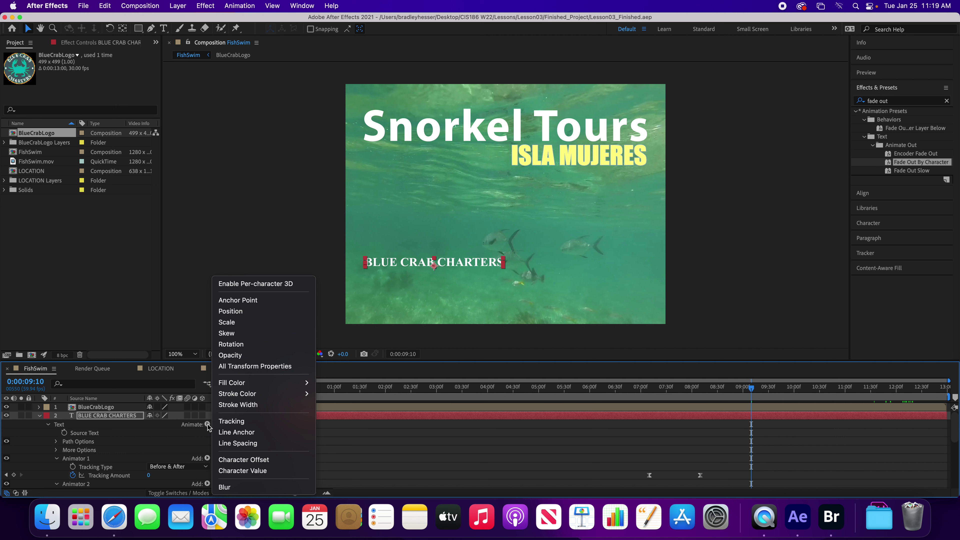
pyautogui.click(239, 336)
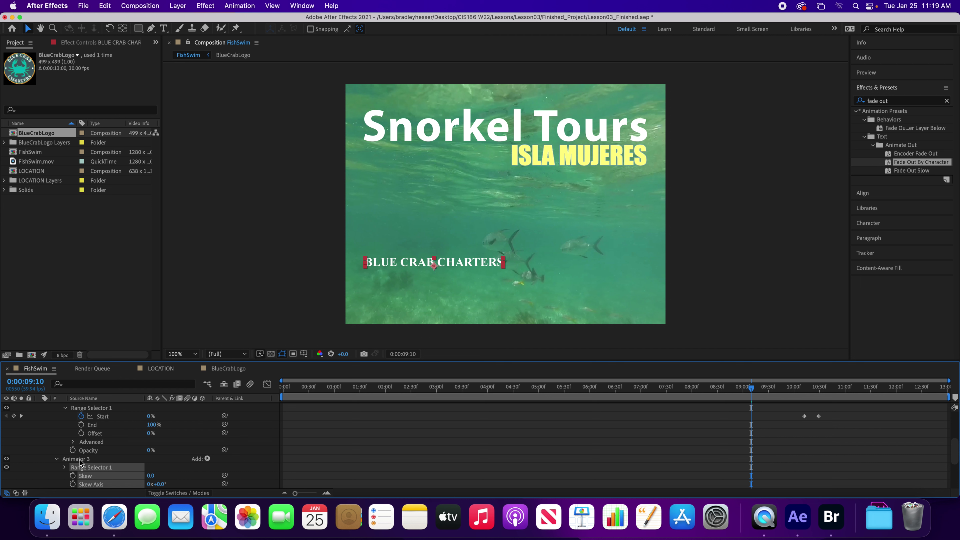
# - Rename the BLUE CRAB CHARTERS layer's Animator 3 as Skew Animator
pyautogui.click(79, 459)
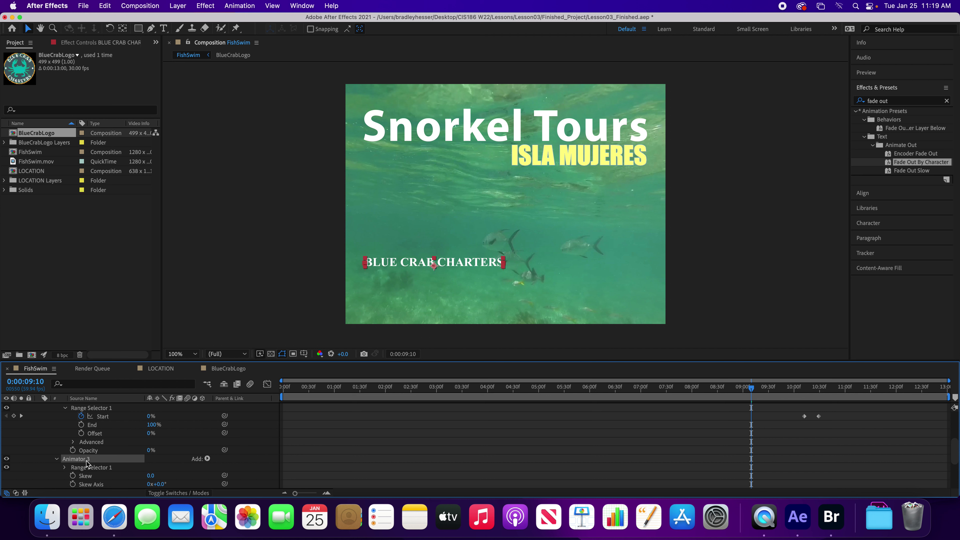
pyautogui.press('Return')
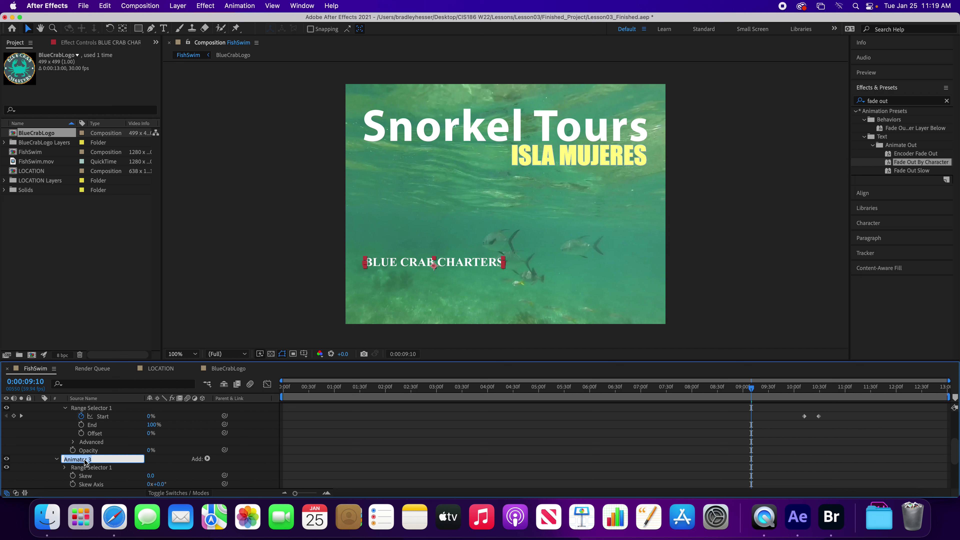
pyautogui.write('Skew Animator')
pyautogui.press('Return')
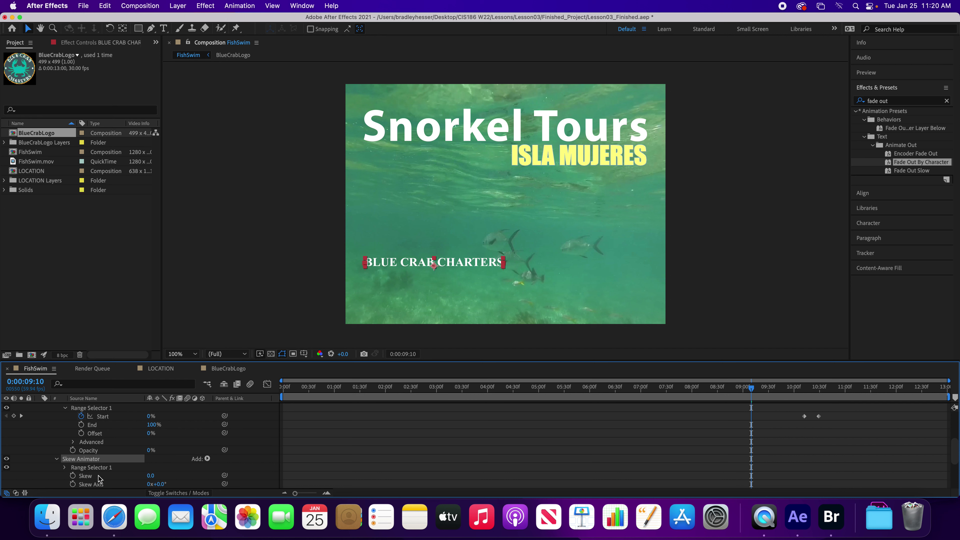
# - At 9:13, narrow the Skew Animator's Range Selector 1 by raising Start to 24% and lowering End
pyautogui.scroll(2, 102, 467)
pyautogui.scroll(-2, 102, 467)
pyautogui.scroll(-3, 101, 469)
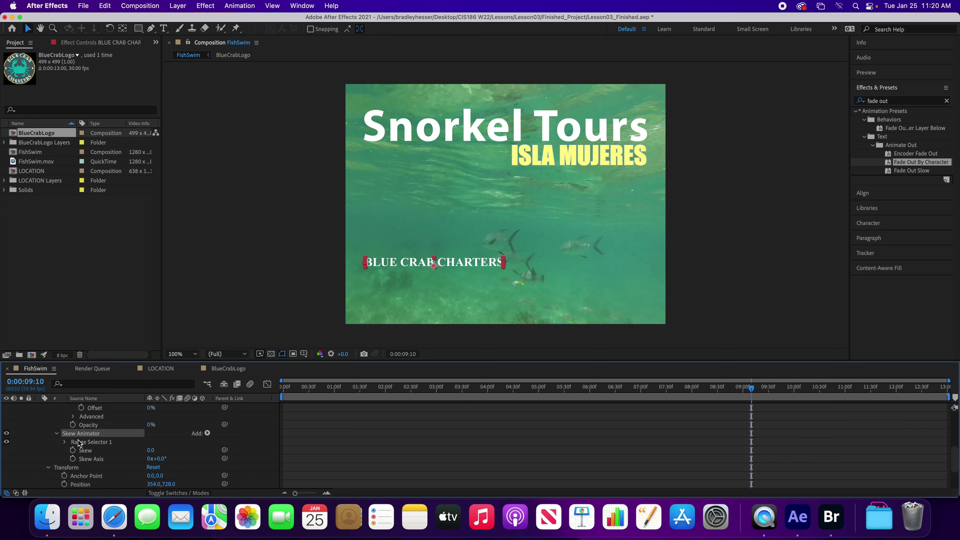
pyautogui.click(64, 442)
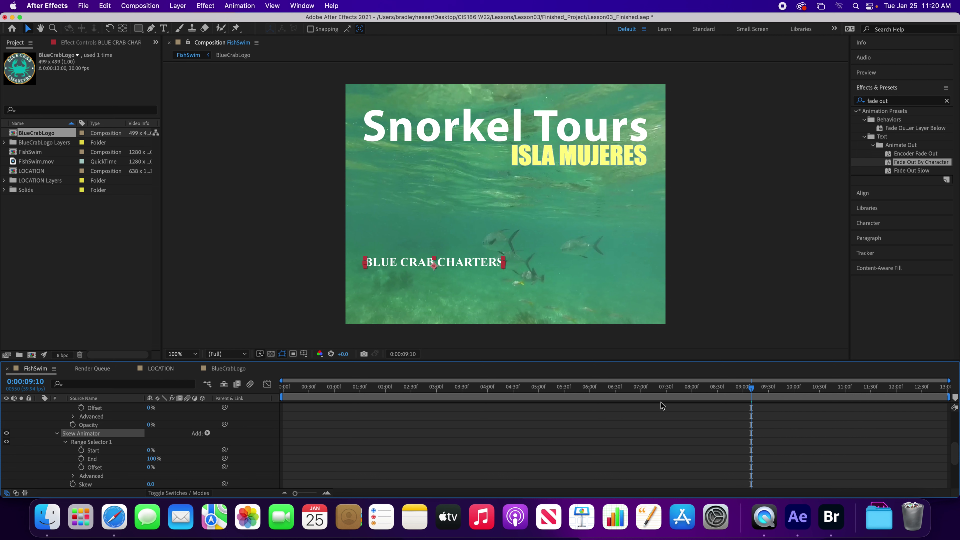
pyautogui.moveTo(751, 394)
pyautogui.mouseDown()
pyautogui.moveTo(692, 395)
pyautogui.moveTo(814, 398)
pyautogui.moveTo(687, 404)
pyautogui.moveTo(775, 401)
pyautogui.moveTo(754, 402)
pyautogui.mouseUp()
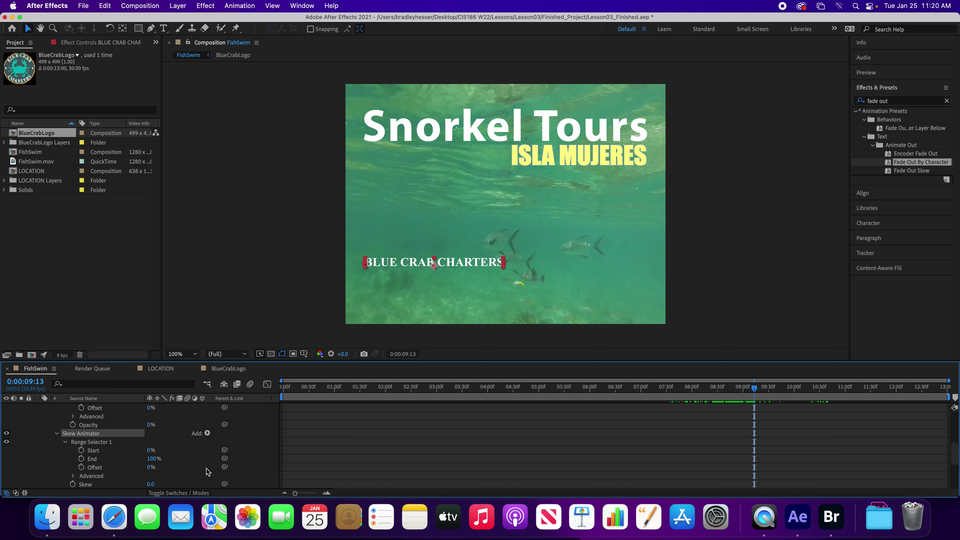
pyautogui.scroll(-3, 206, 469)
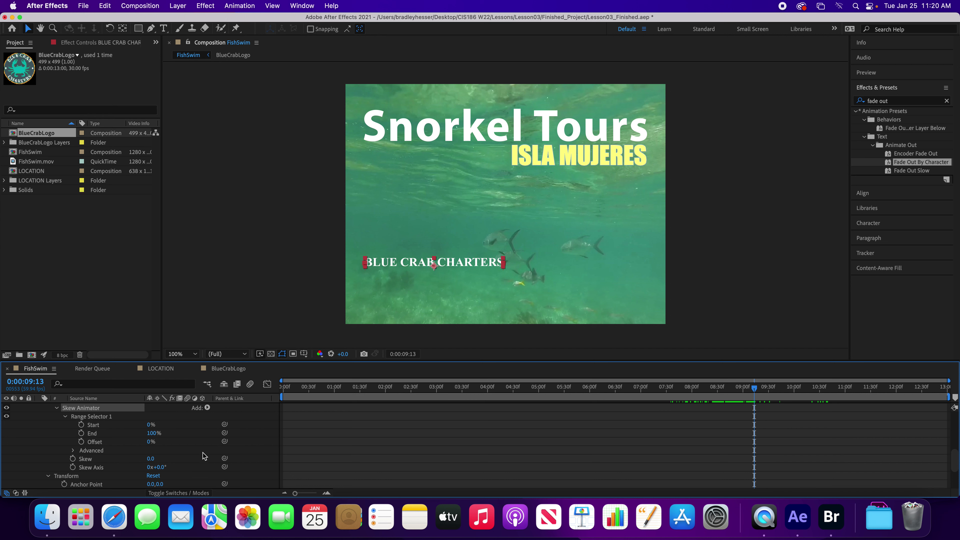
pyautogui.scroll(1, 204, 455)
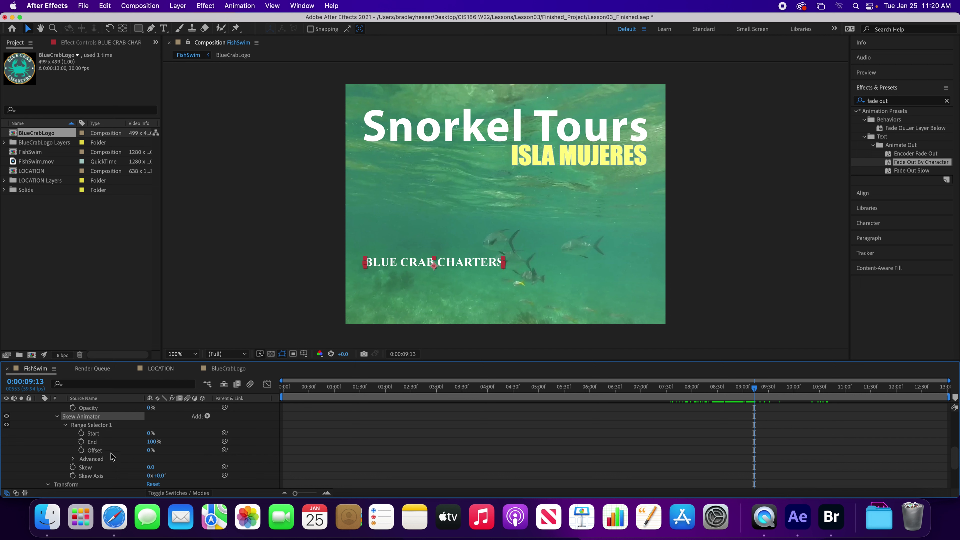
pyautogui.moveTo(150, 433); pyautogui.dragTo(158, 433)
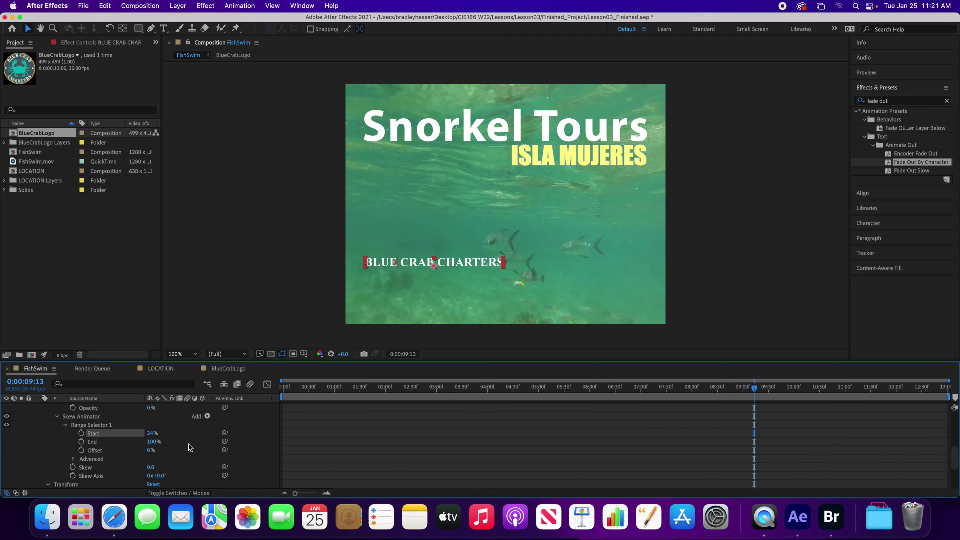
pyautogui.moveTo(152, 441); pyautogui.dragTo(138, 444)
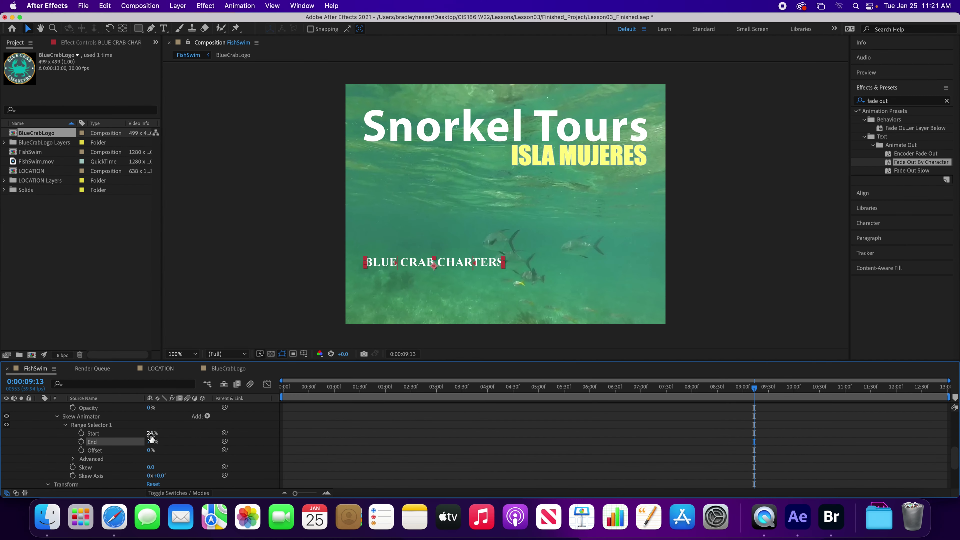
# - Try a 33% to 46% range in the Skew Animator with Skew values of 45, 8 and -11, varying Start to 30%
pyautogui.click(152, 433)
pyautogui.moveTo(152, 434); pyautogui.dragTo(136, 443)
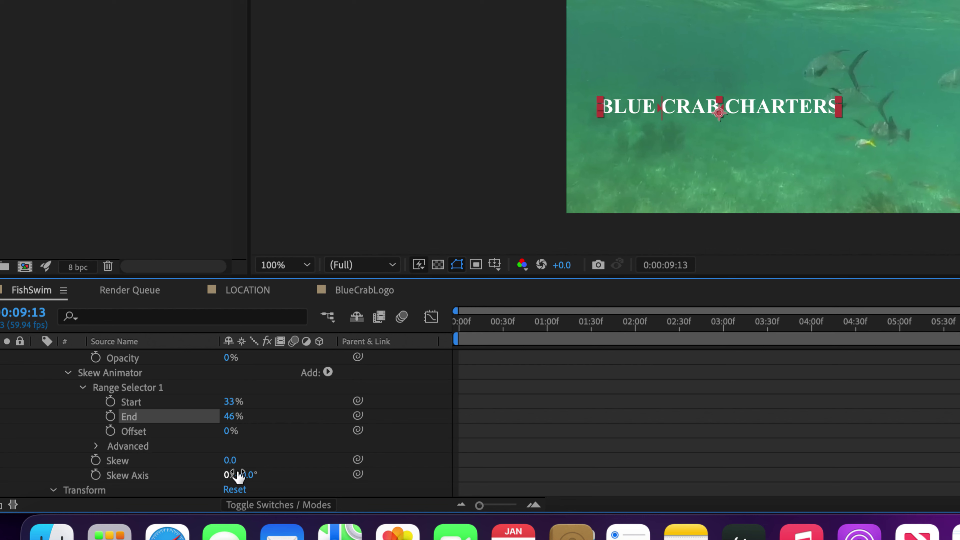
pyautogui.moveTo(231, 459); pyautogui.dragTo(268, 462)
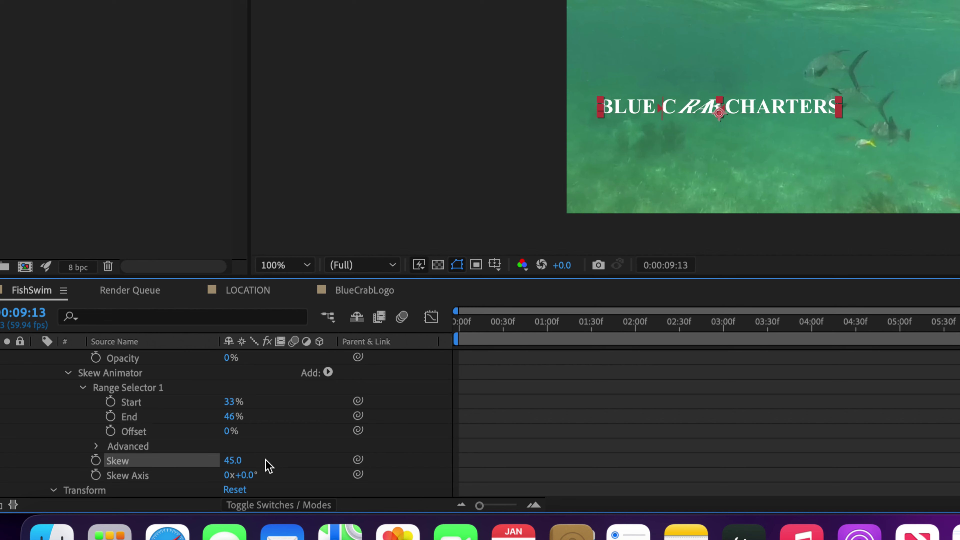
pyautogui.moveTo(233, 461); pyautogui.dragTo(206, 462)
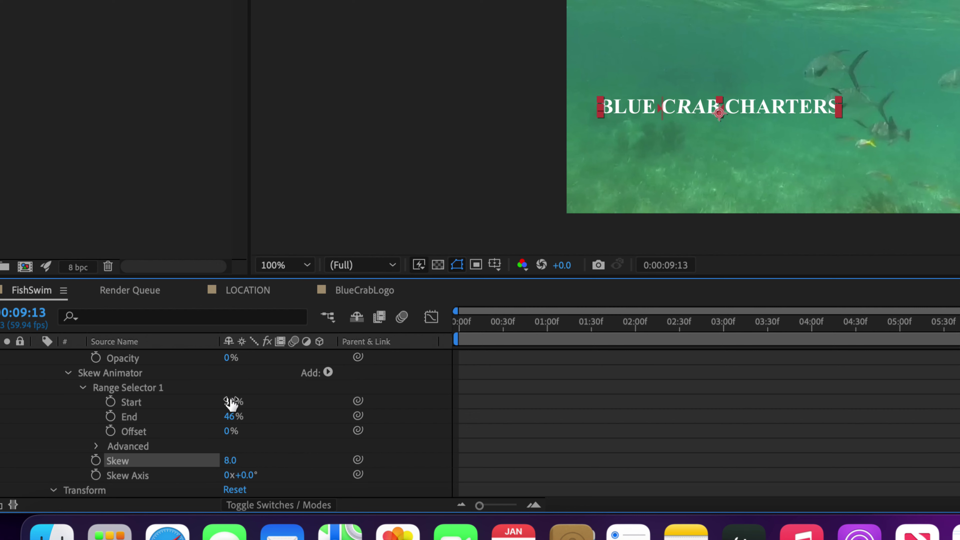
pyautogui.moveTo(230, 401); pyautogui.dragTo(231, 401)
pyautogui.moveTo(231, 460); pyautogui.dragTo(213, 459)
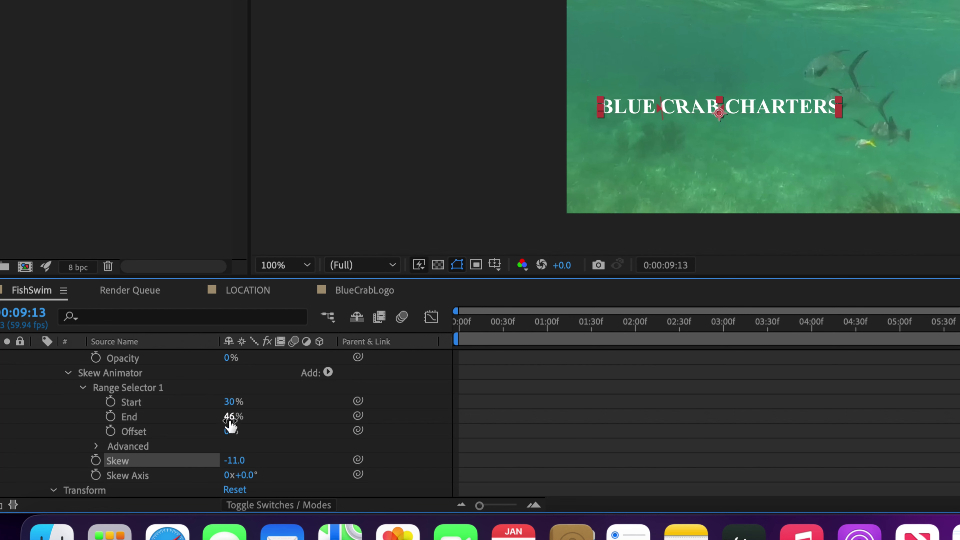
pyautogui.moveTo(229, 417); pyautogui.dragTo(233, 417)
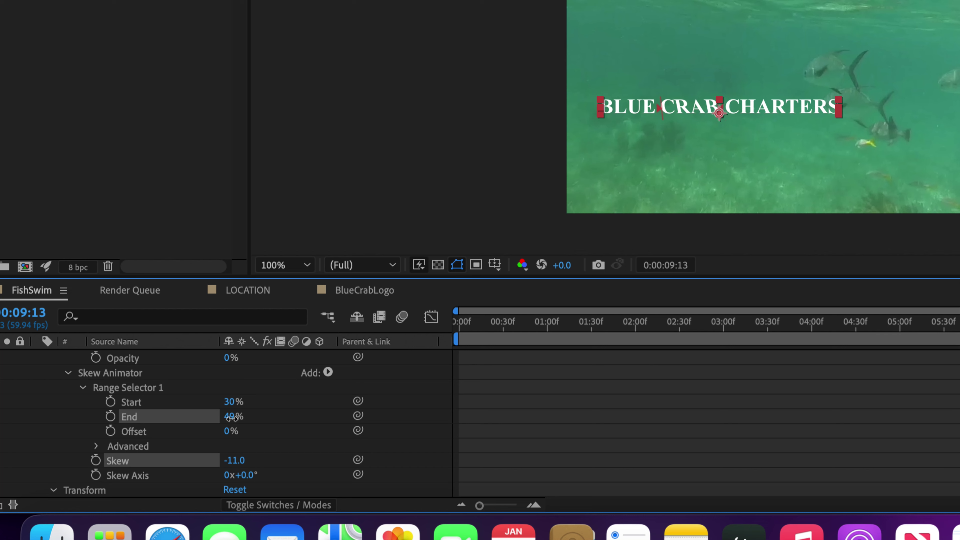
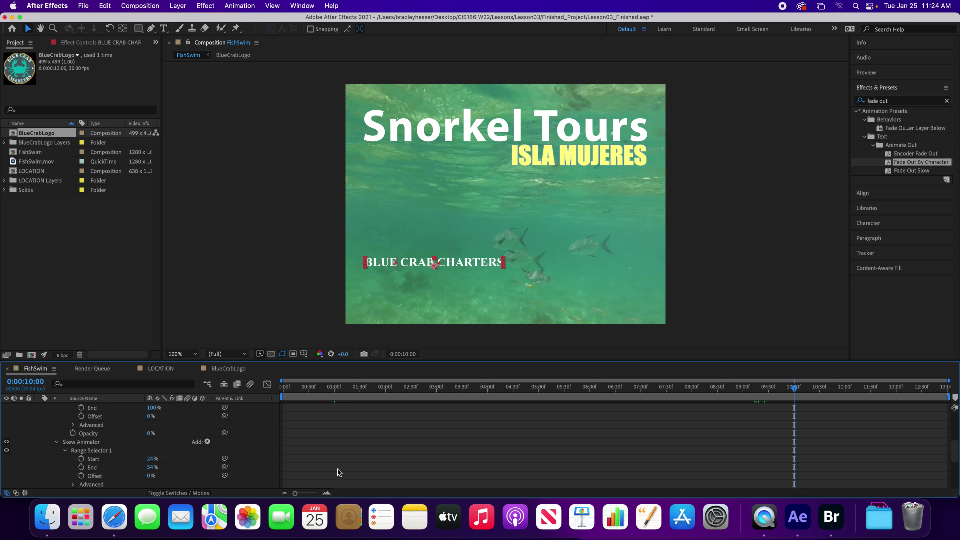
# - Apply Easy Ease to all Skew keyframes of the Skew Animator on the BLUE CRAB CHARTERS layer
pyautogui.scroll(-1, 338, 473)
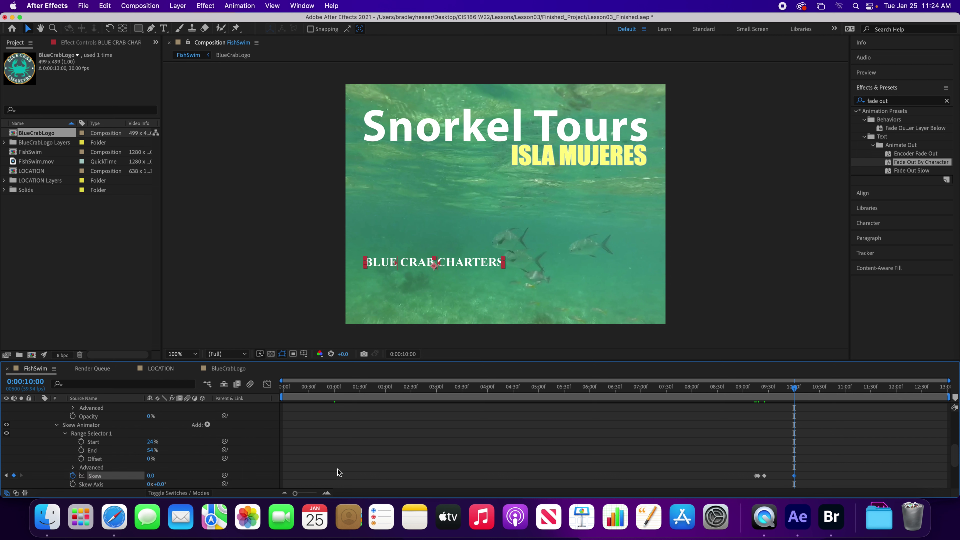
pyautogui.scroll(-1, 338, 473)
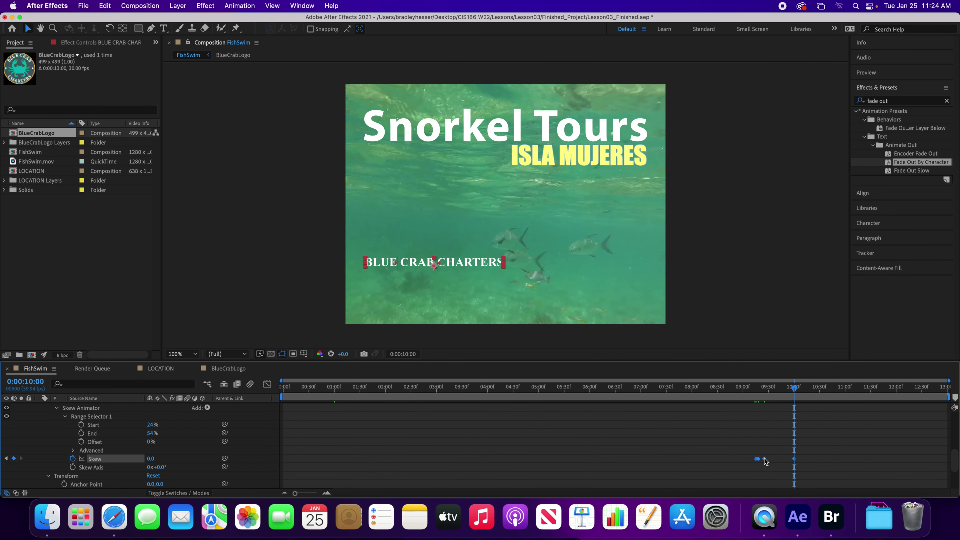
pyautogui.rightClick(652, 441)
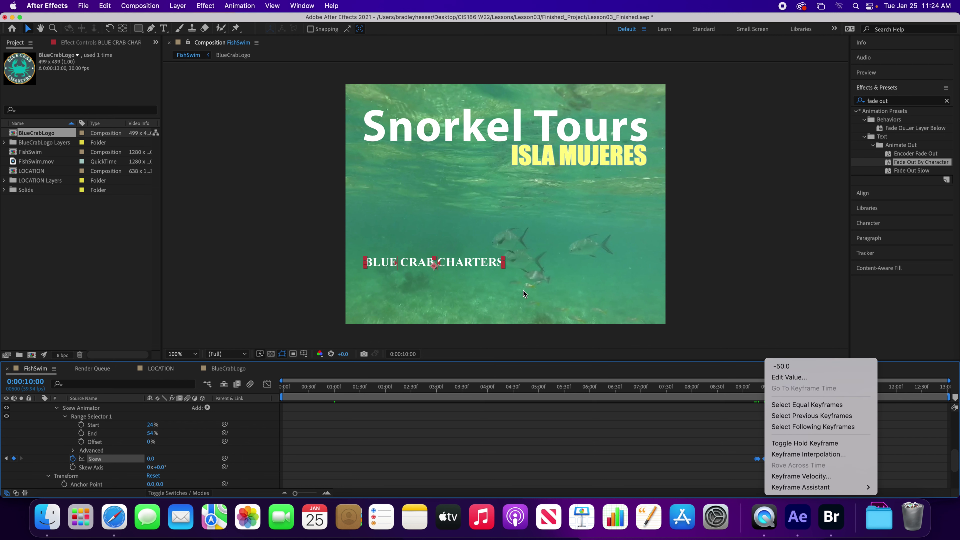
pyautogui.click(250, 7)
pyautogui.click(251, 7)
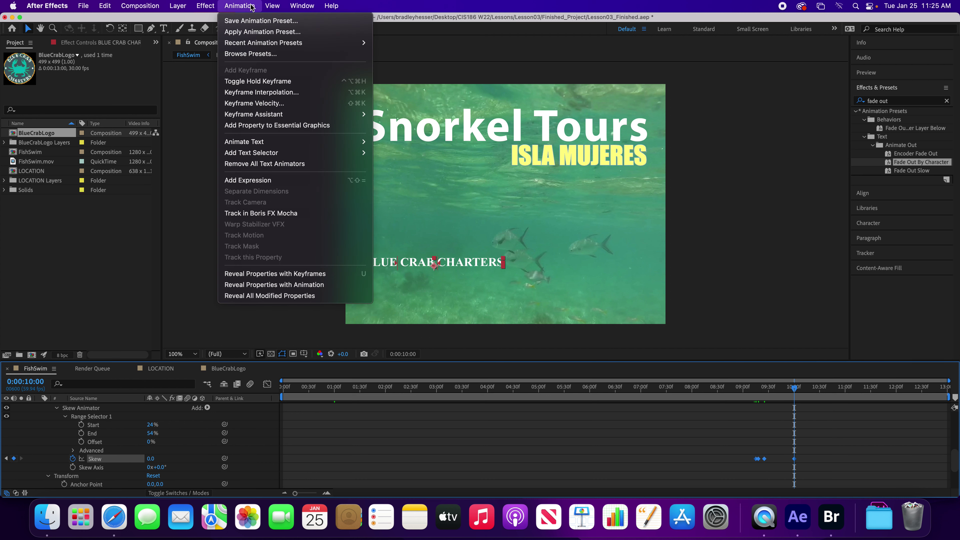
pyautogui.moveTo(272, 114)
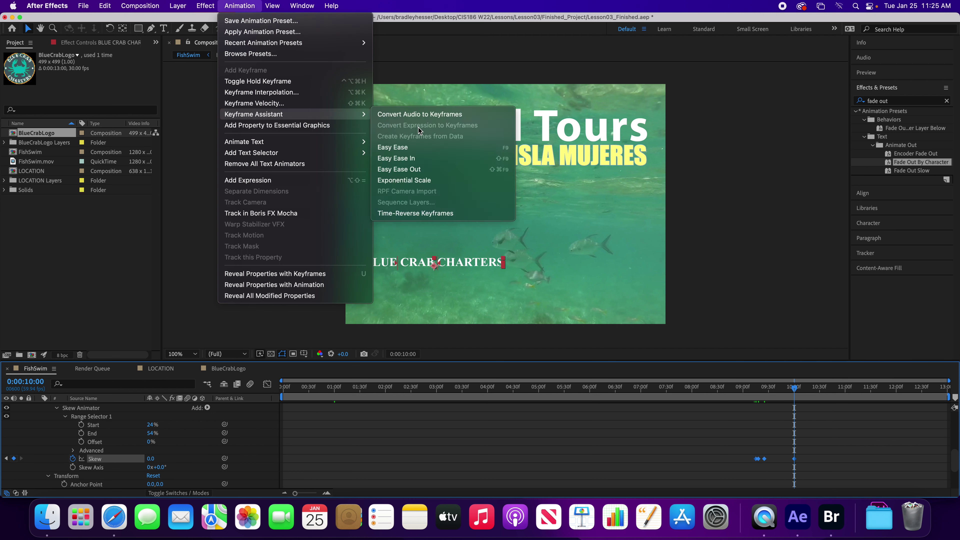
pyautogui.click(426, 149)
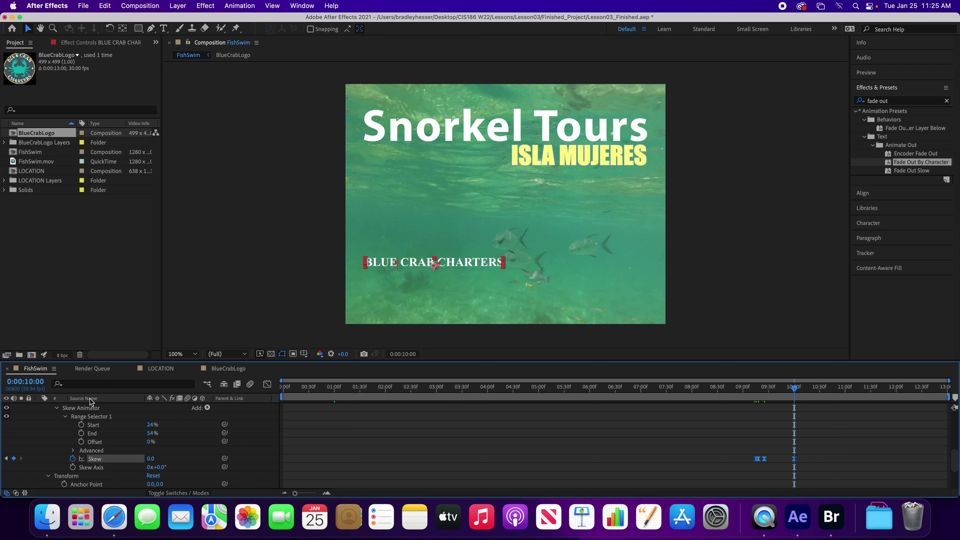
# - Collapse all the expanded properties of the BLUE CRAB CHARTERS layer
pyautogui.scroll(10, 90, 401)
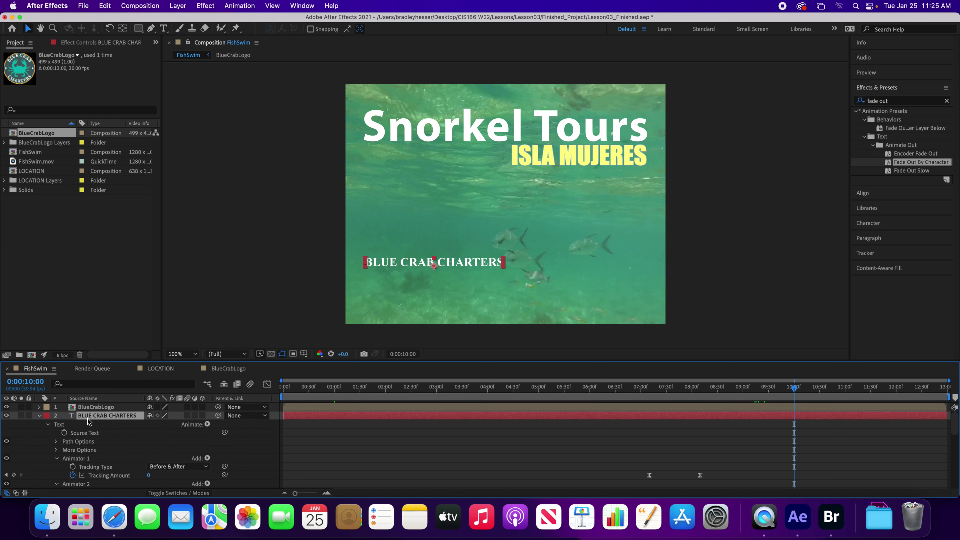
pyautogui.press('u')
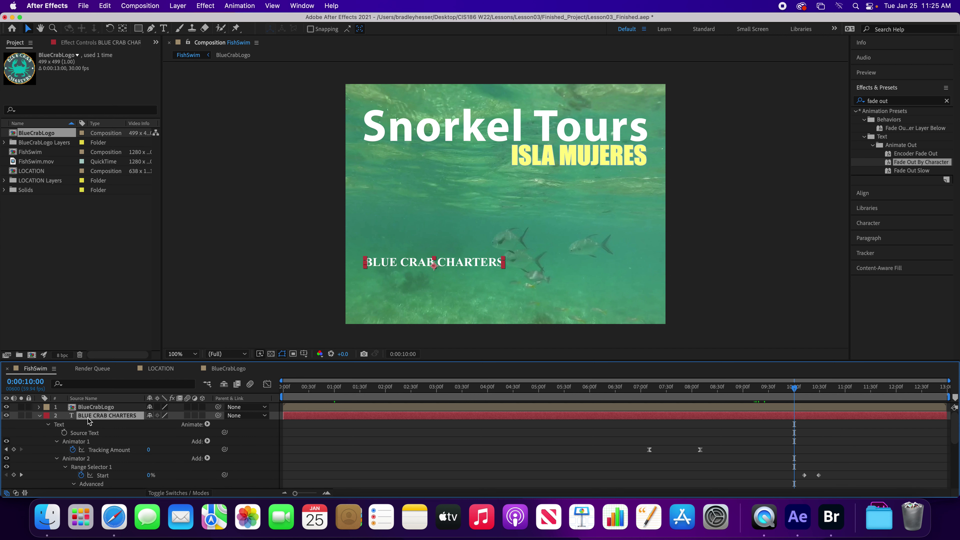
pyautogui.press('u')
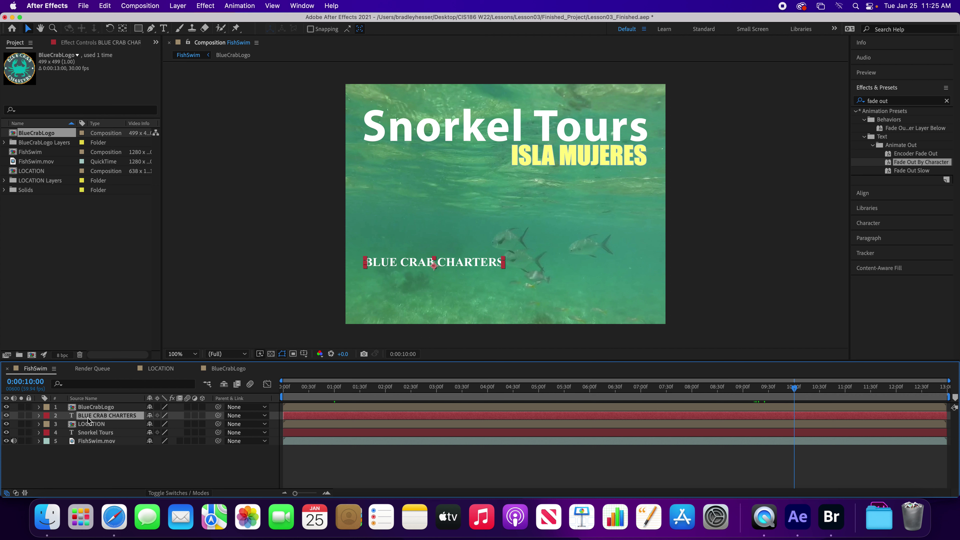
# - Preview the FishSwim composition from its beginning and save the project
pyautogui.press('Home')
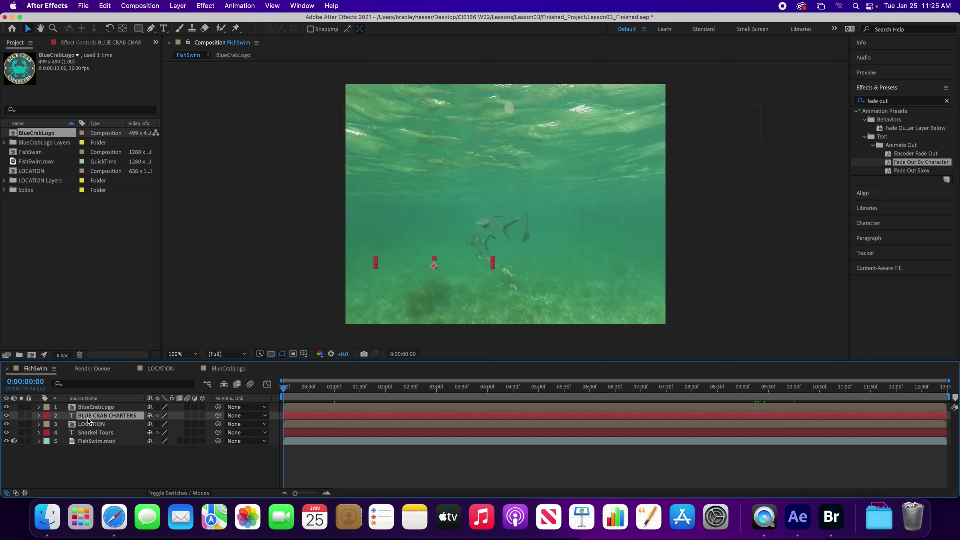
pyautogui.press('space')
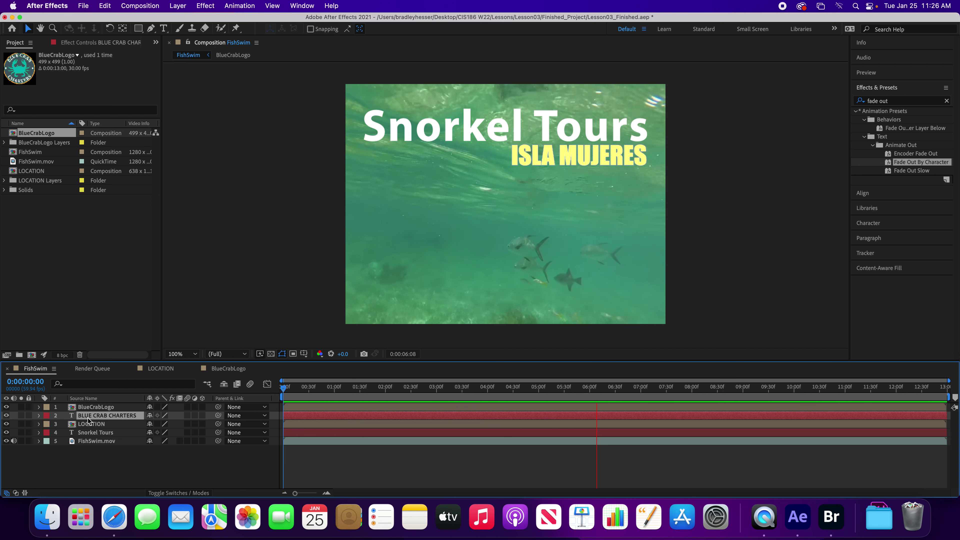
pyautogui.press('space')
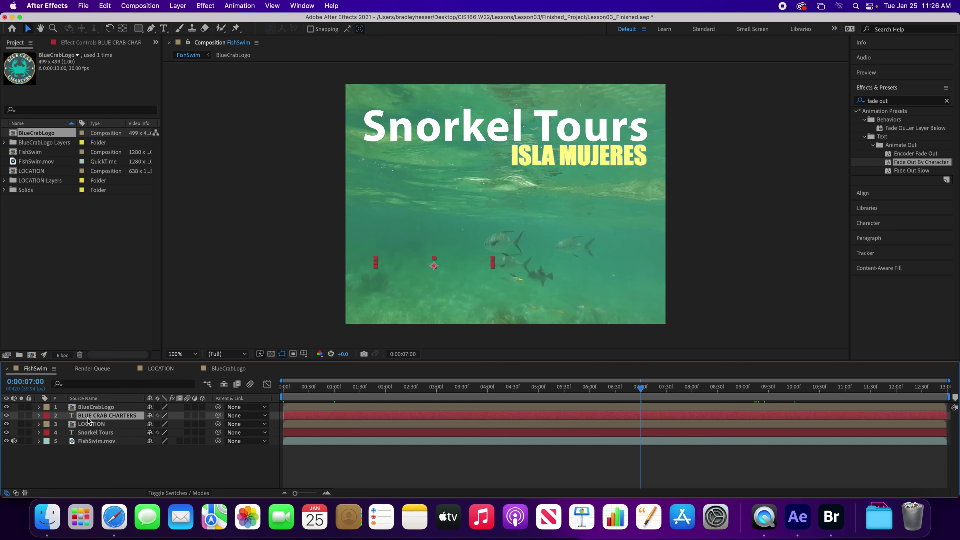
pyautogui.press('super+s')
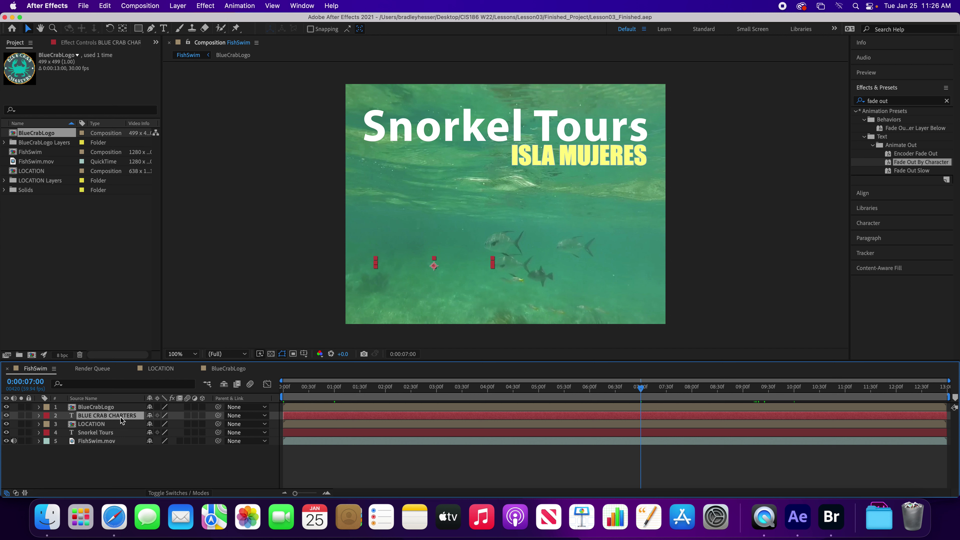
# - At 11:30, with no layer selected, add a point text layer reading "Providing Excursions Daily" beside the lower part of the crab logo
pyautogui.click(130, 458)
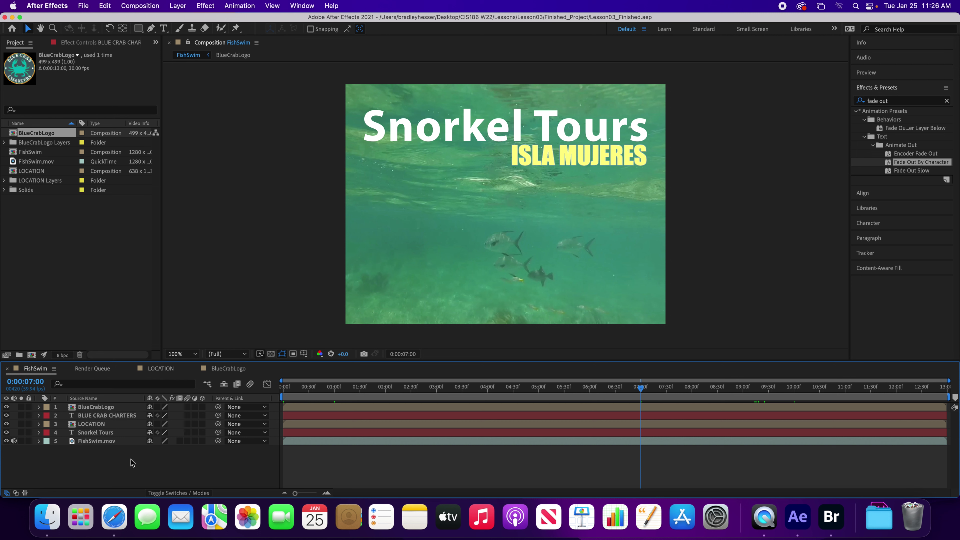
pyautogui.click(35, 385)
pyautogui.write('1130')
pyautogui.press('Return')
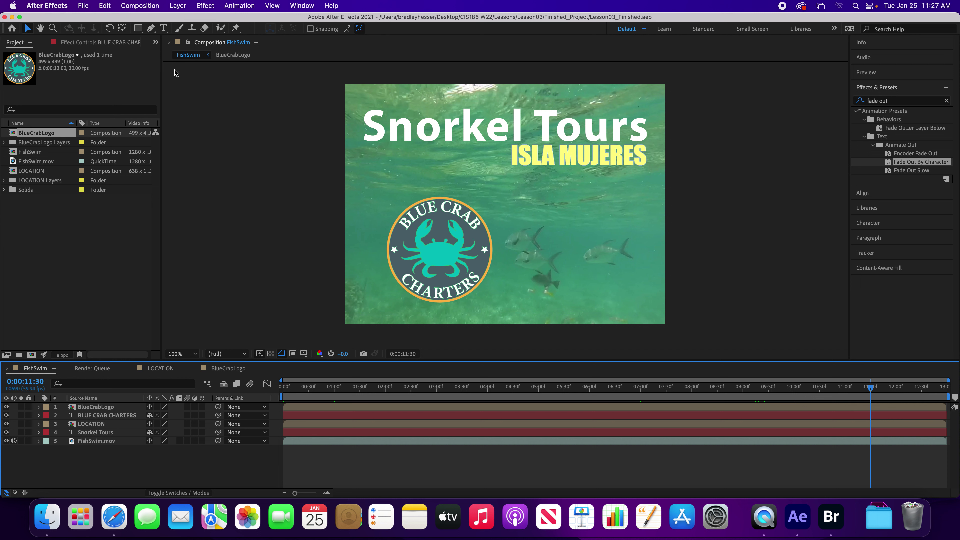
pyautogui.click(162, 29)
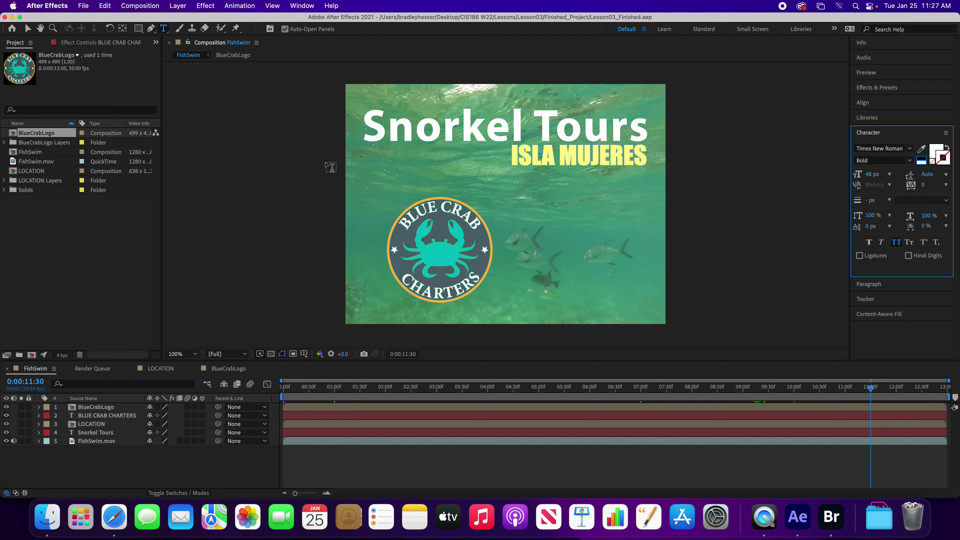
pyautogui.click(544, 275)
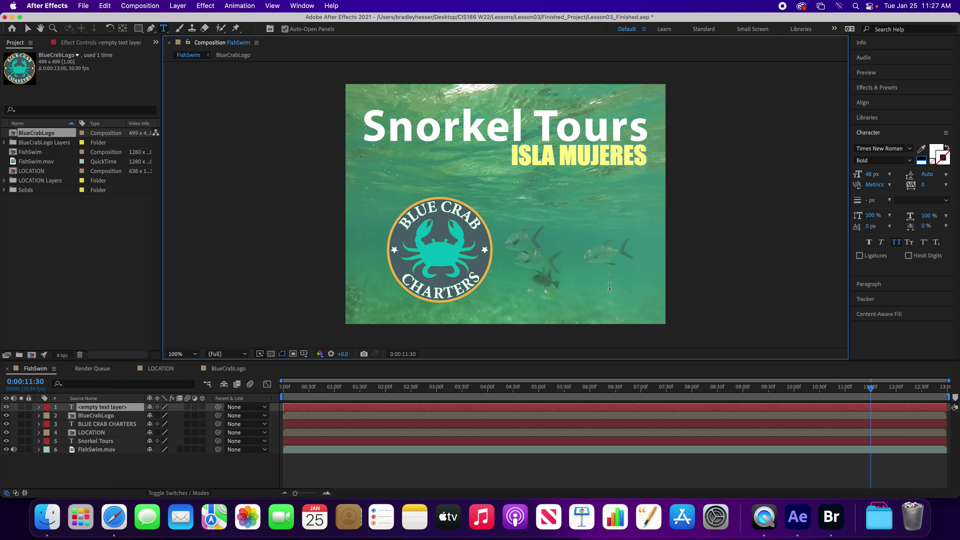
pyautogui.write('Provi')
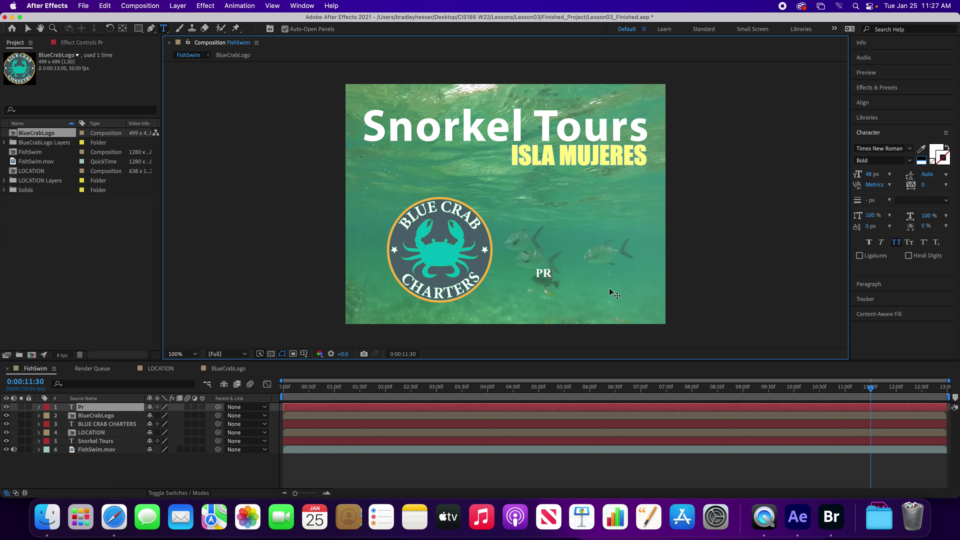
pyautogui.write('ding Excu')
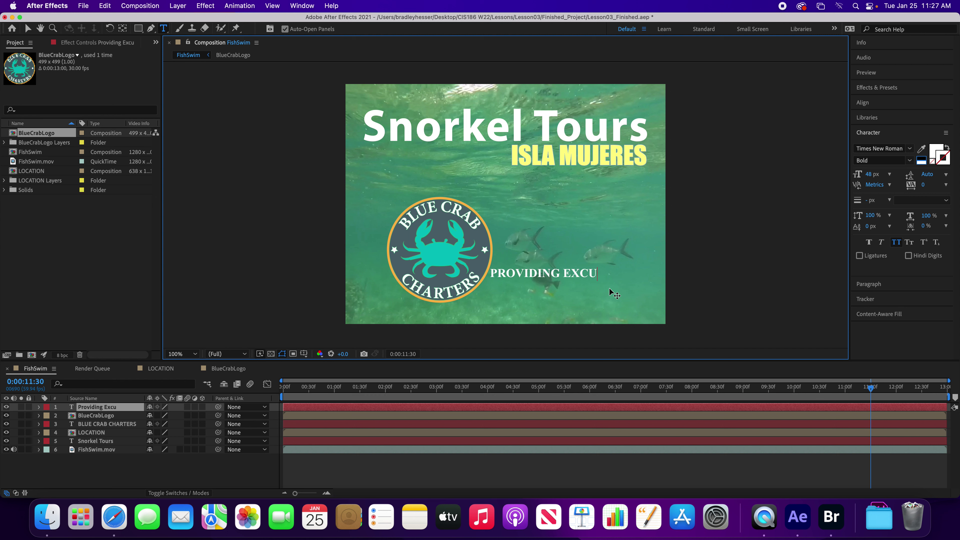
pyautogui.write('s')
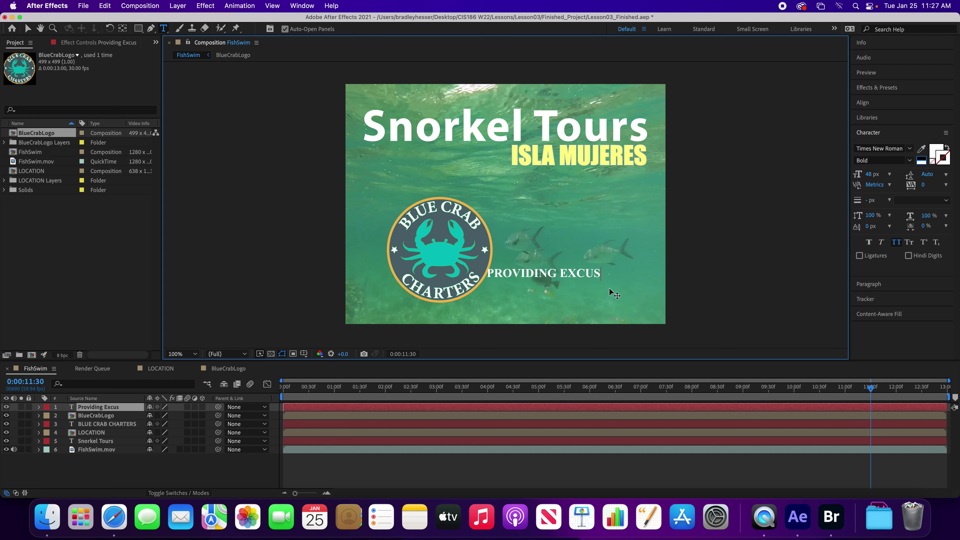
pyautogui.press('BackSpace')
pyautogui.write('rsio')
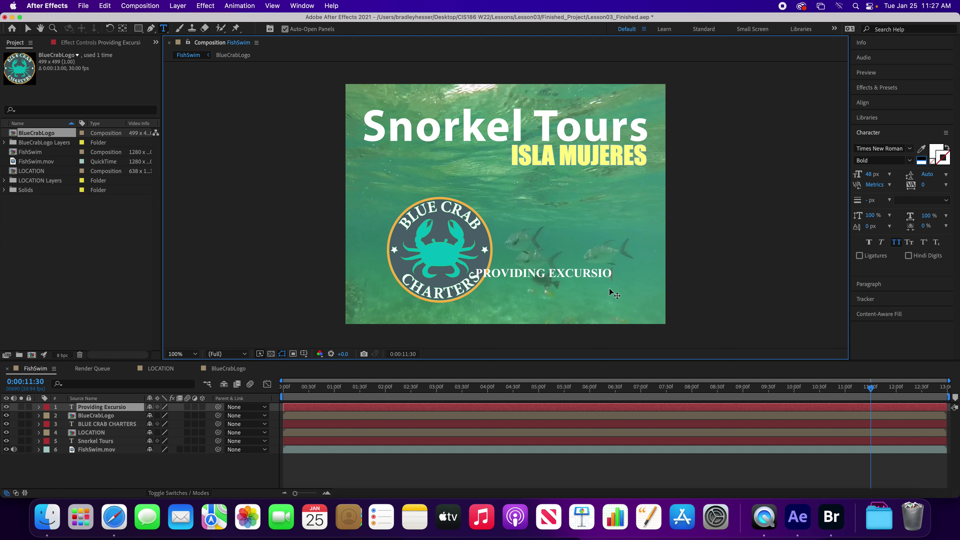
pyautogui.write('ns Dail')
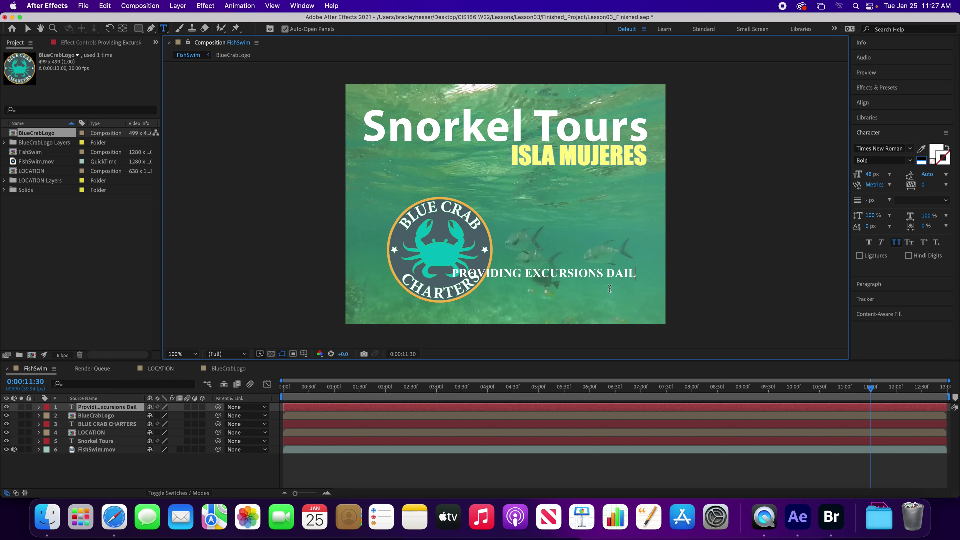
pyautogui.write('y')
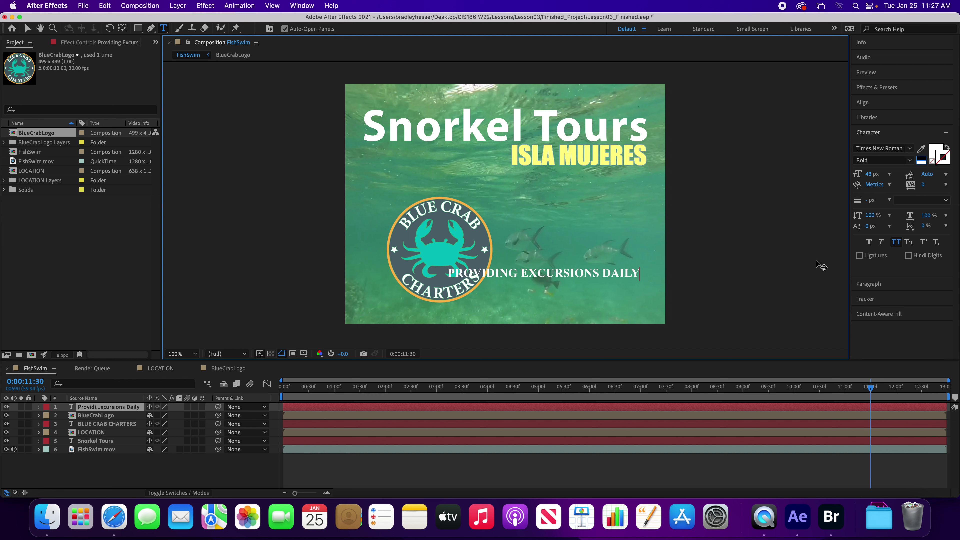
# - Format the whole Providing Excursions Daily text in Myriad Pro Bold with small caps instead of all caps
pyautogui.moveTo(639, 273); pyautogui.dragTo(446, 271)
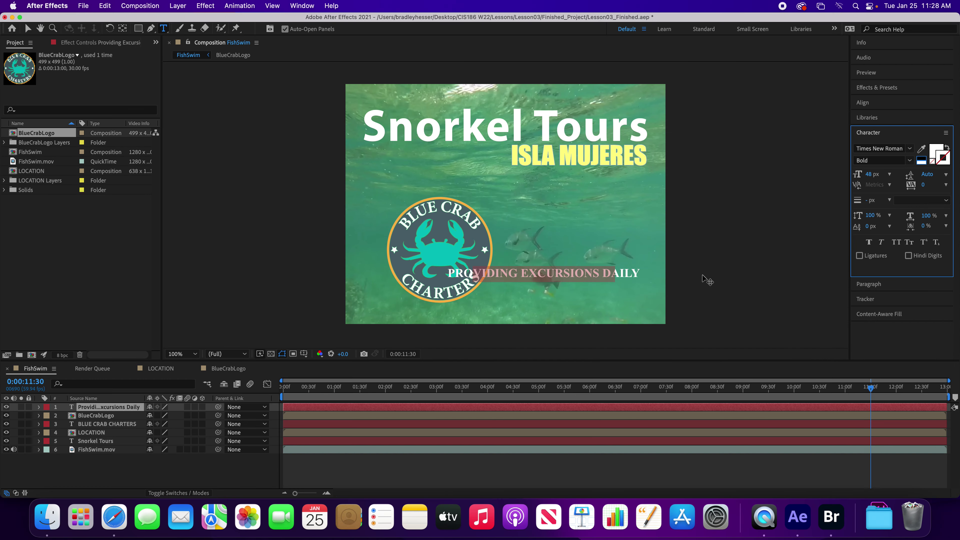
pyautogui.press('super+shift+k')
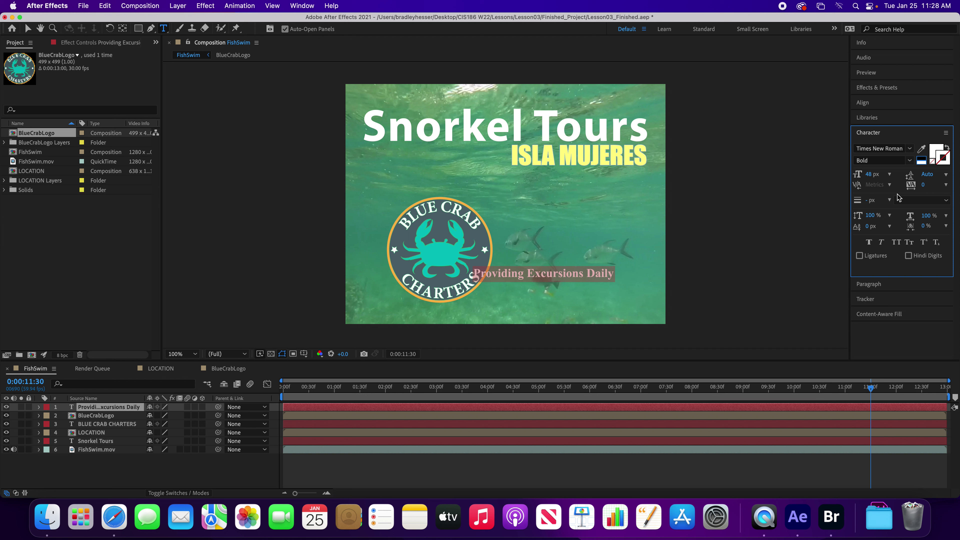
pyautogui.click(896, 242)
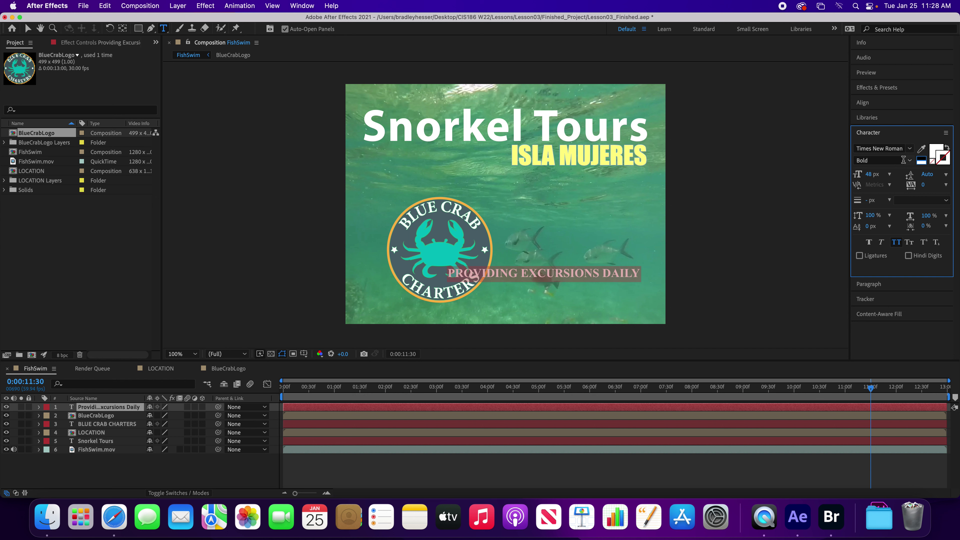
pyautogui.click(910, 149)
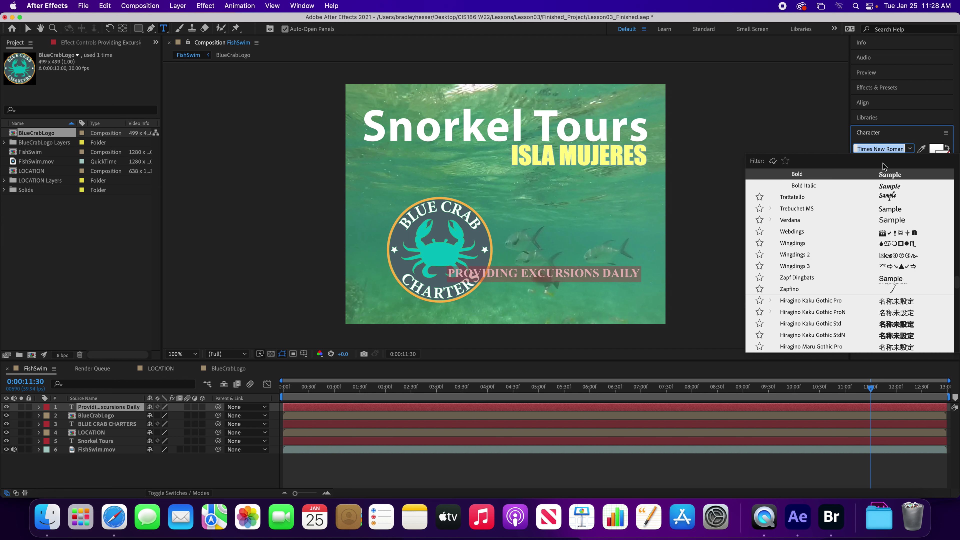
pyautogui.write('myria')
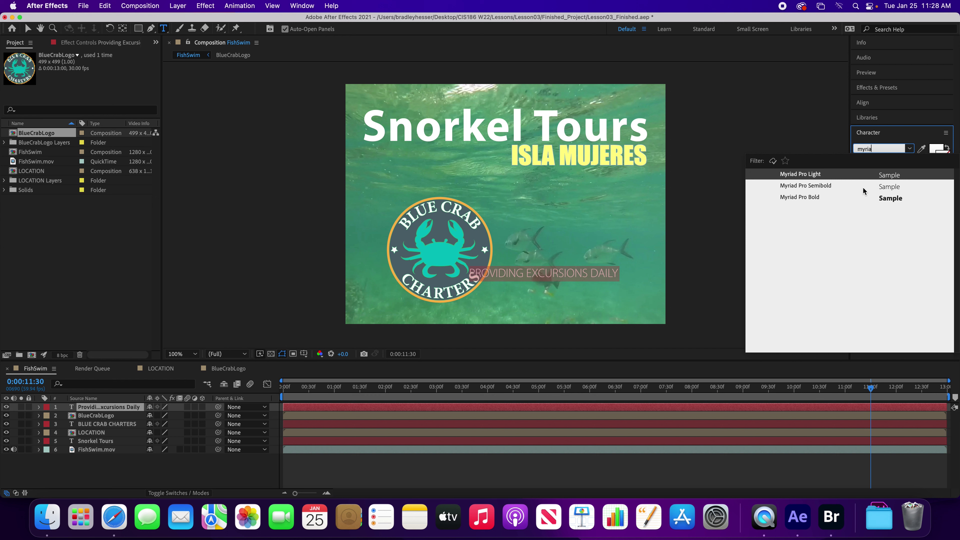
pyautogui.click(818, 198)
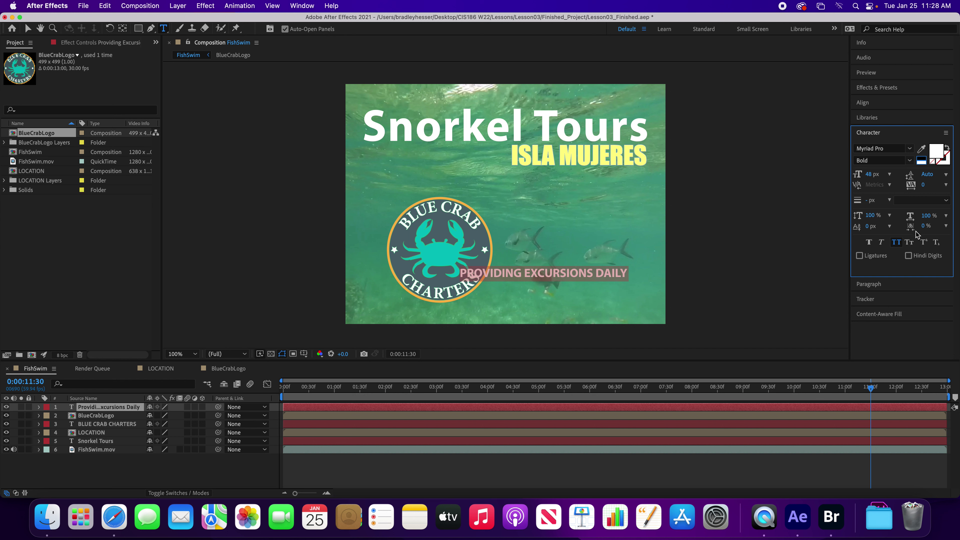
pyautogui.click(909, 243)
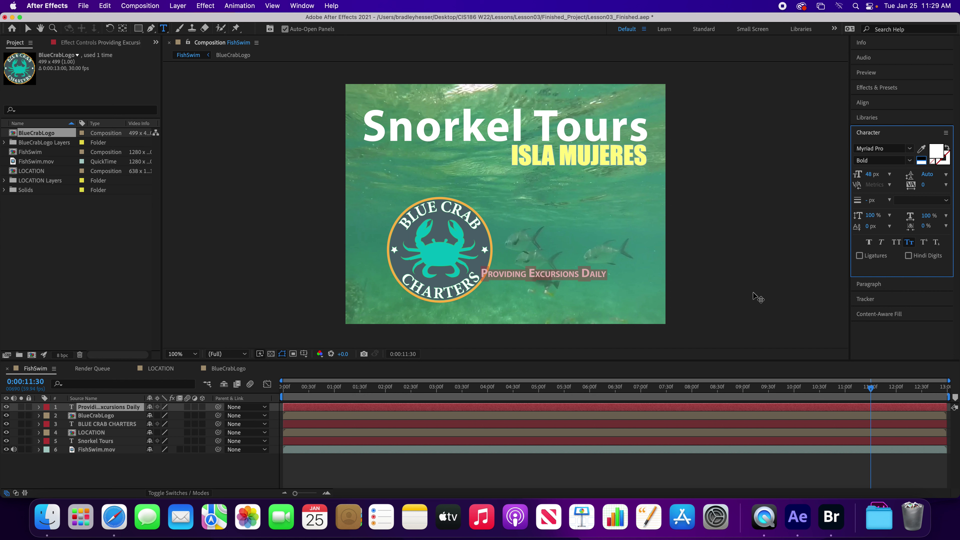
pyautogui.click(726, 323)
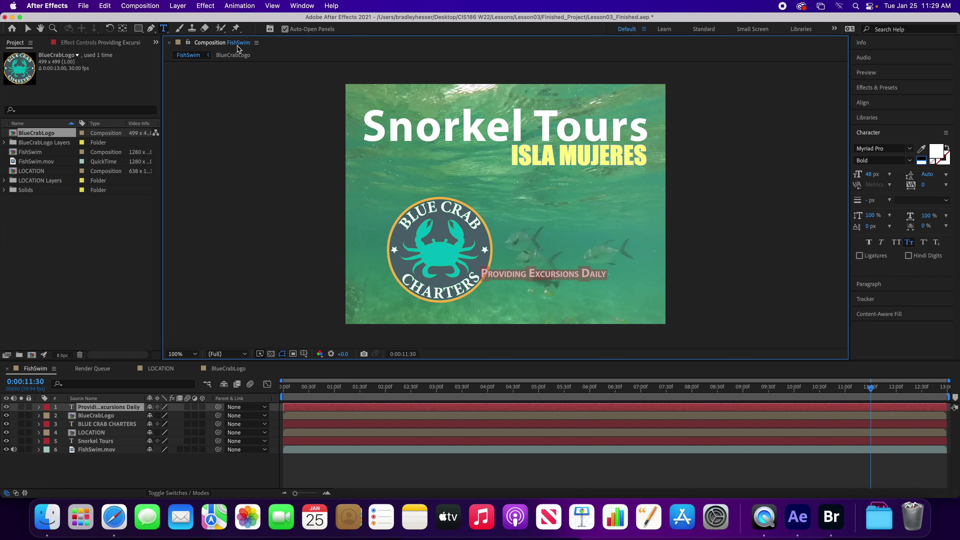
# - Move the Providing Excursions Daily text down and right, clear of the crab logo, and show the composition grid
pyautogui.click(28, 30)
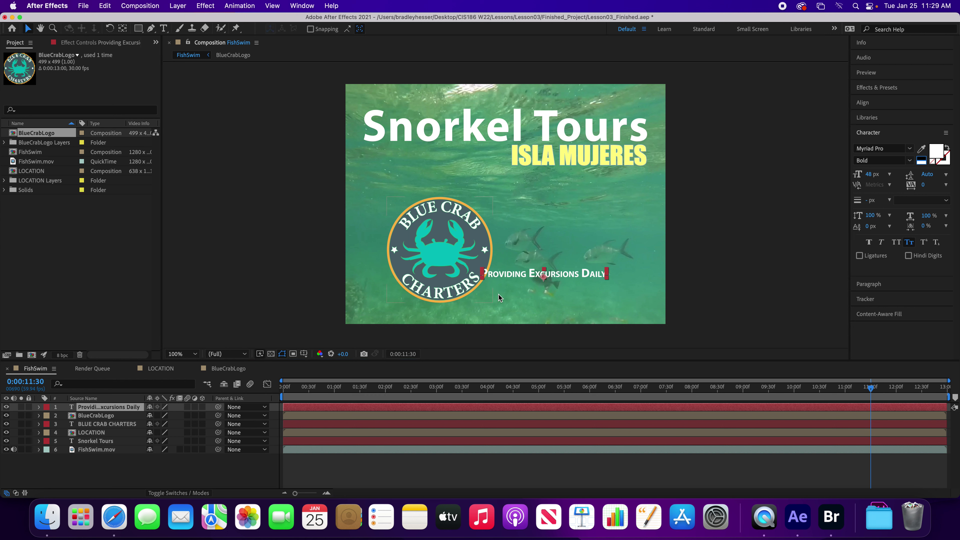
pyautogui.moveTo(516, 278); pyautogui.dragTo(539, 295)
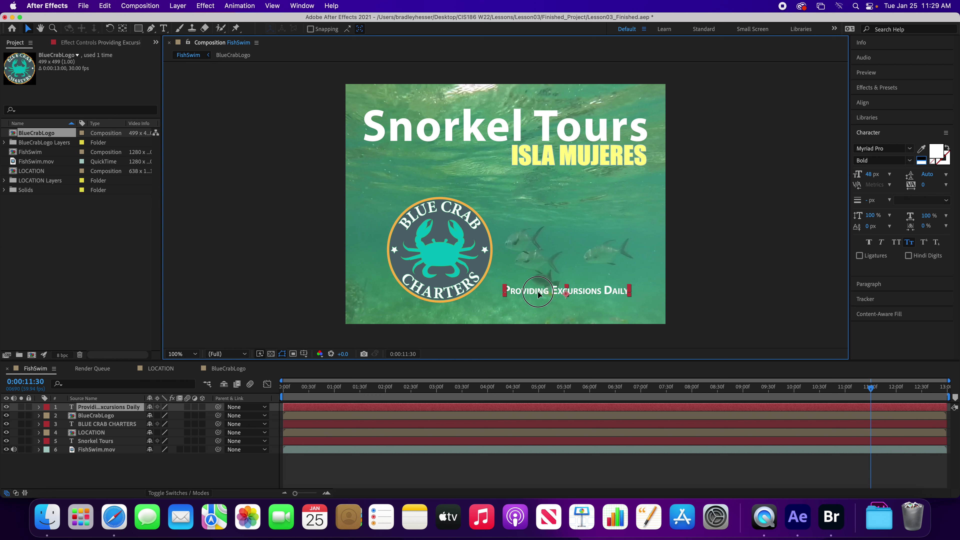
pyautogui.moveTo(538, 294); pyautogui.dragTo(547, 293)
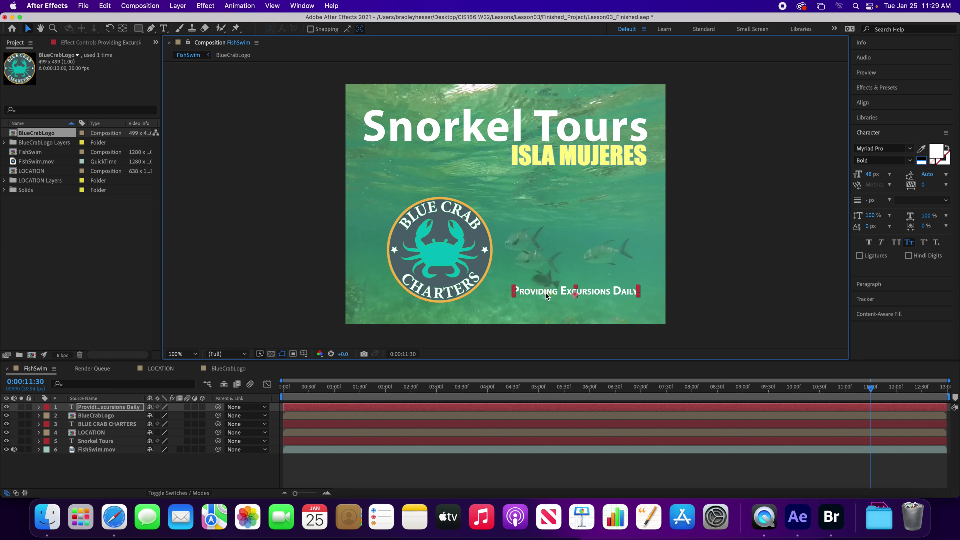
pyautogui.press('super+apostrophe')
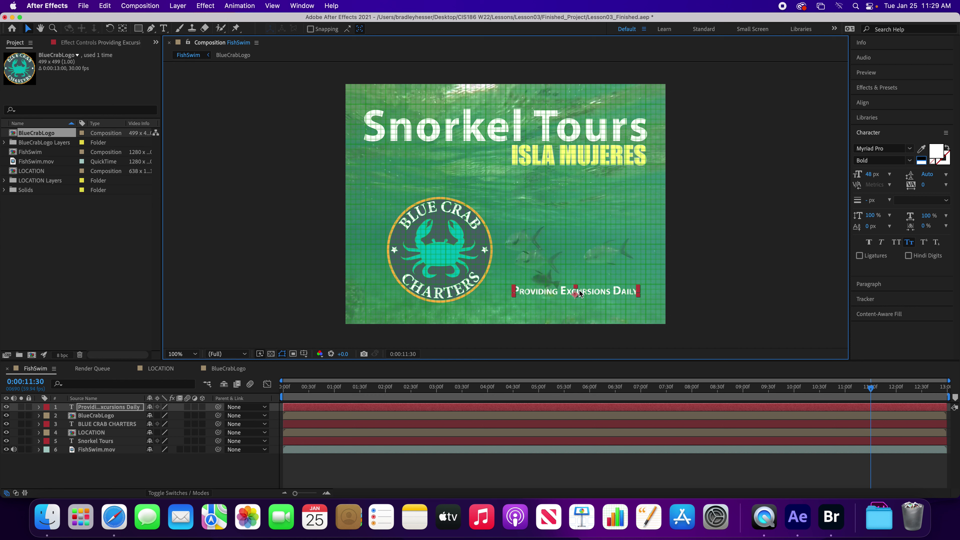
# - Nudge the Providing Excursions Daily text right until its right end lines up with the end of ISLA MUJERES
pyautogui.press('Right')
pyautogui.press('Right')
pyautogui.press('Right')
pyautogui.press('Right')
pyautogui.press('Right')
pyautogui.press('Right')
pyautogui.press('Right')
pyautogui.press('Right')
pyautogui.press('Right')
pyautogui.press('Right')
pyautogui.press('Right')
pyautogui.press('Right')
pyautogui.press('Right')
pyautogui.press('Right')
pyautogui.press('Right')
pyautogui.press('Right')
pyautogui.press('Right')
pyautogui.press('Right')
pyautogui.press('Right')
pyautogui.press('Right')
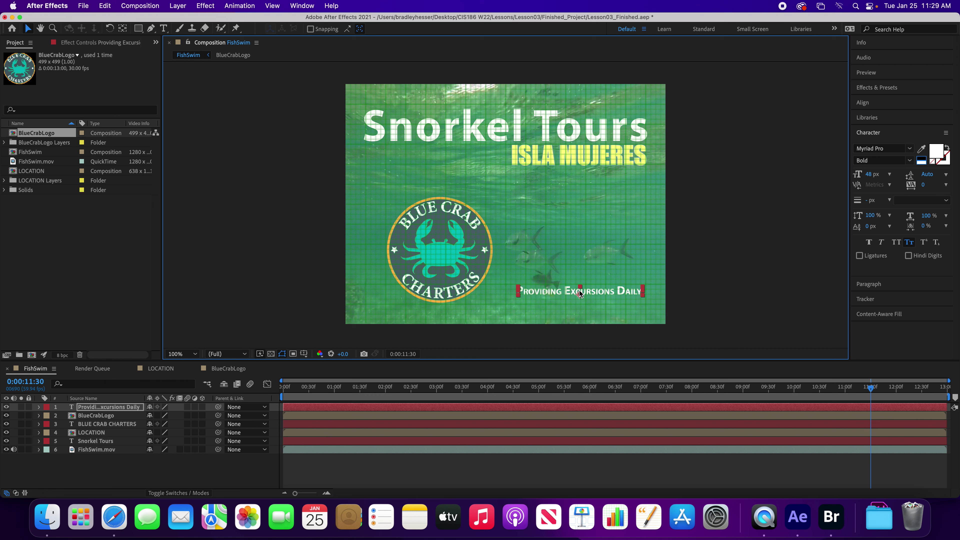
pyautogui.press('Right')
pyautogui.press('Right')
pyautogui.press('Right')
pyautogui.press('Right')
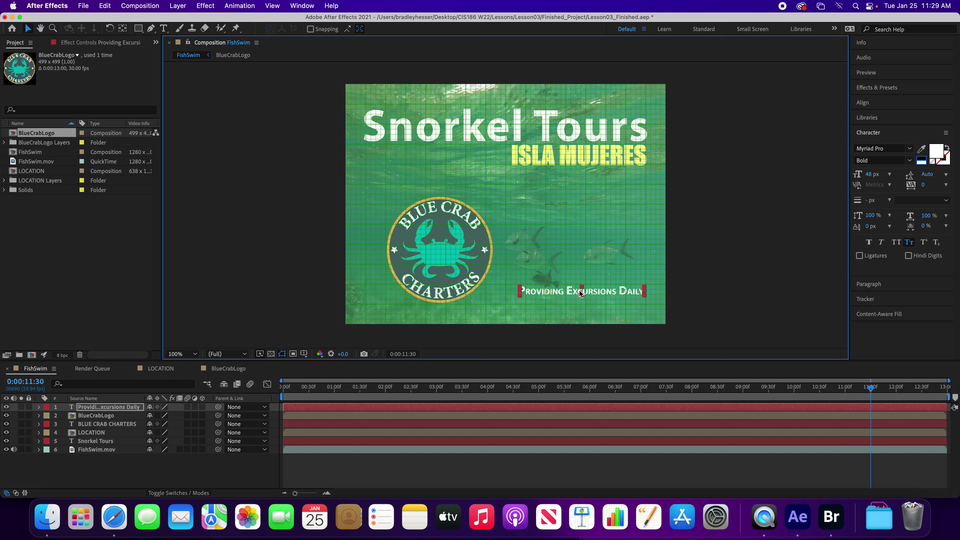
pyautogui.press('Right')
pyautogui.press('Right')
pyautogui.press('Right')
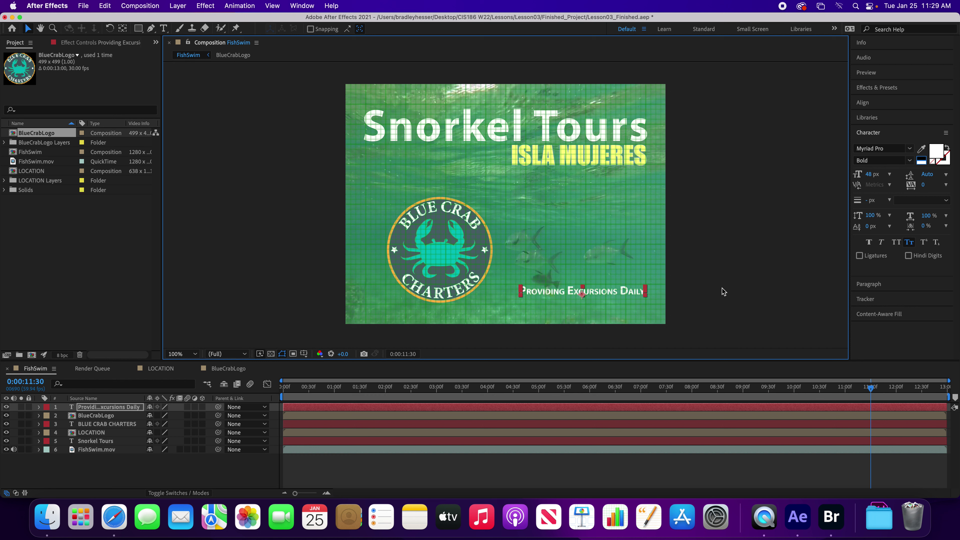
pyautogui.click(736, 297)
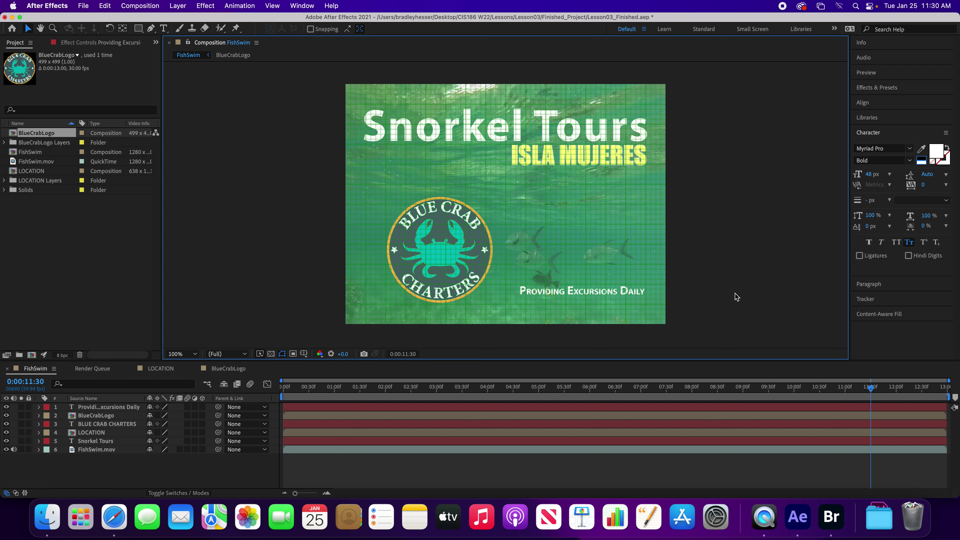
# - Nudge the Providing Excursions Daily text down until its baseline meets the crab logo's bottom edge, at about 946, 874
pyautogui.click(639, 296)
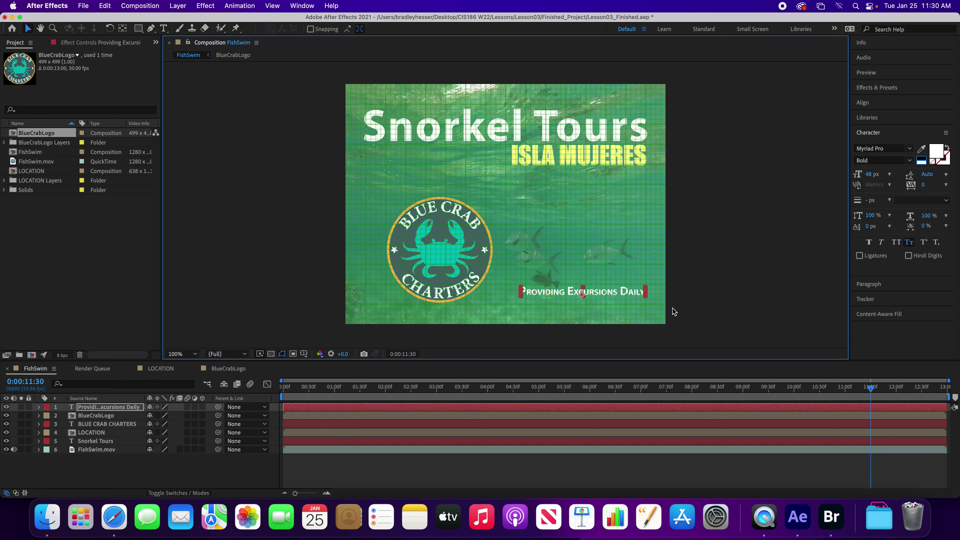
pyautogui.press('Down')
pyautogui.press('Down')
pyautogui.press('Down')
pyautogui.press('Down')
pyautogui.press('Down')
pyautogui.press('Down')
pyautogui.press('Down')
pyautogui.press('Down')
pyautogui.press('Down')
pyautogui.press('Down')
pyautogui.press('Down')
pyautogui.press('Down')
pyautogui.press('Down')
pyautogui.press('Down')
pyautogui.press('Down')
pyautogui.press('Down')
pyautogui.press('Down')
pyautogui.press('Down')
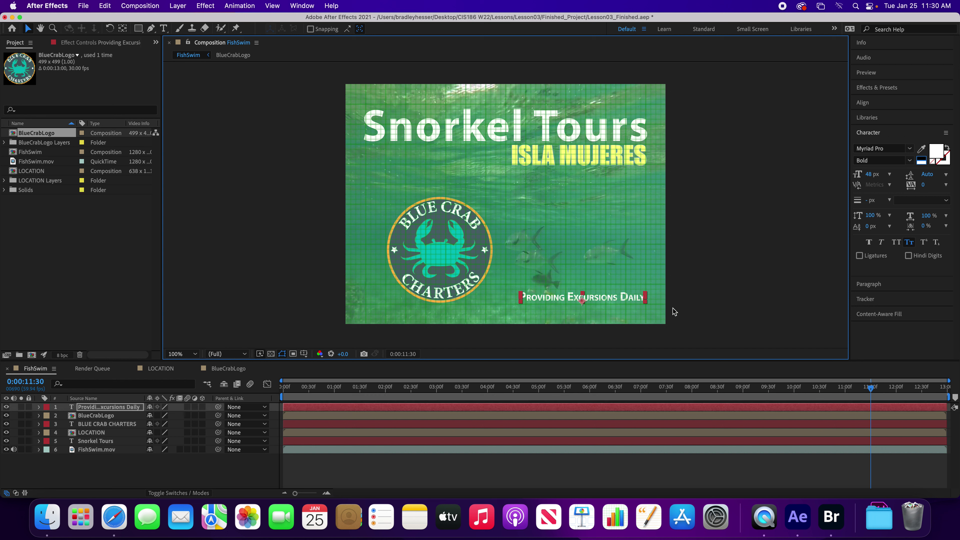
pyautogui.press('Down')
pyautogui.press('Down')
pyautogui.press('Down')
pyautogui.press('Down')
pyautogui.press('Down')
pyautogui.press('Down')
pyautogui.press('Down')
pyautogui.press('Down')
pyautogui.press('Down')
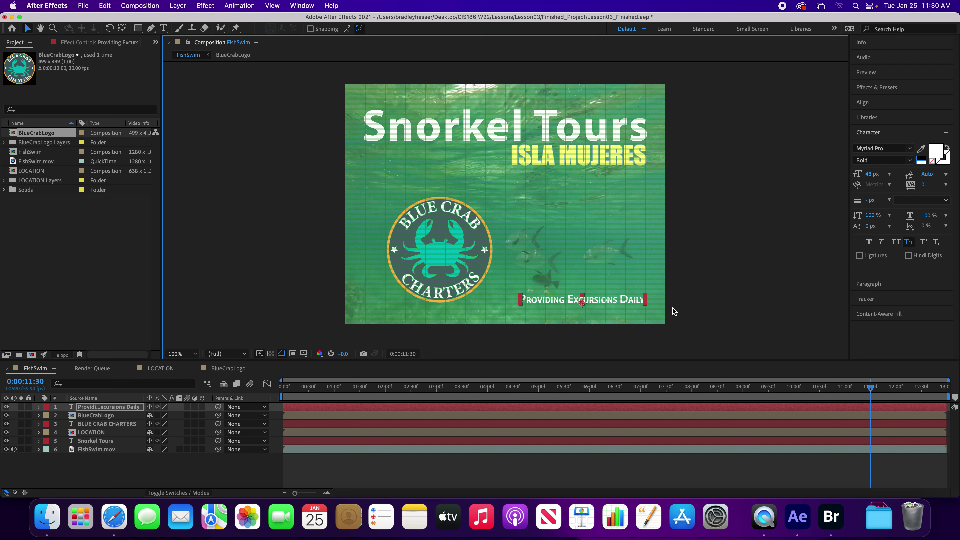
pyautogui.press('Up')
pyautogui.press('Up')
pyautogui.press('Up')
# - Keyframe the Providing Excursions Daily layer's Position at 11:30, and at 11:00 place it just outside the frame's right edge, about 1536, 874
pyautogui.press('p')
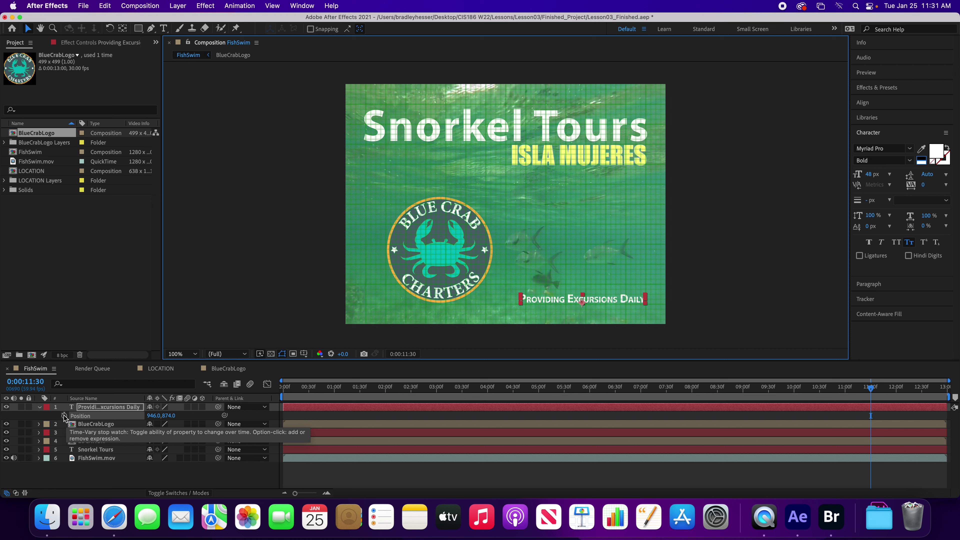
pyautogui.click(64, 416)
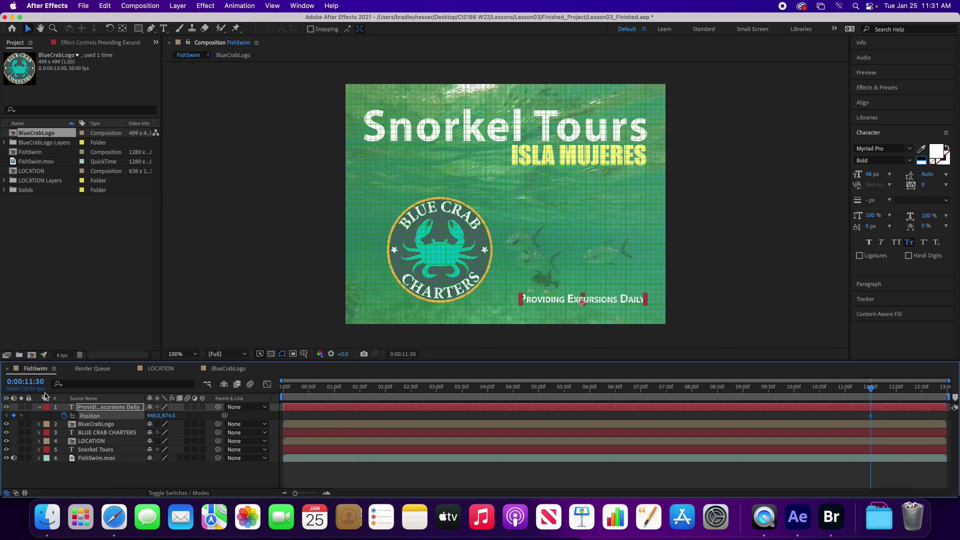
pyautogui.click(35, 384)
pyautogui.write('1100')
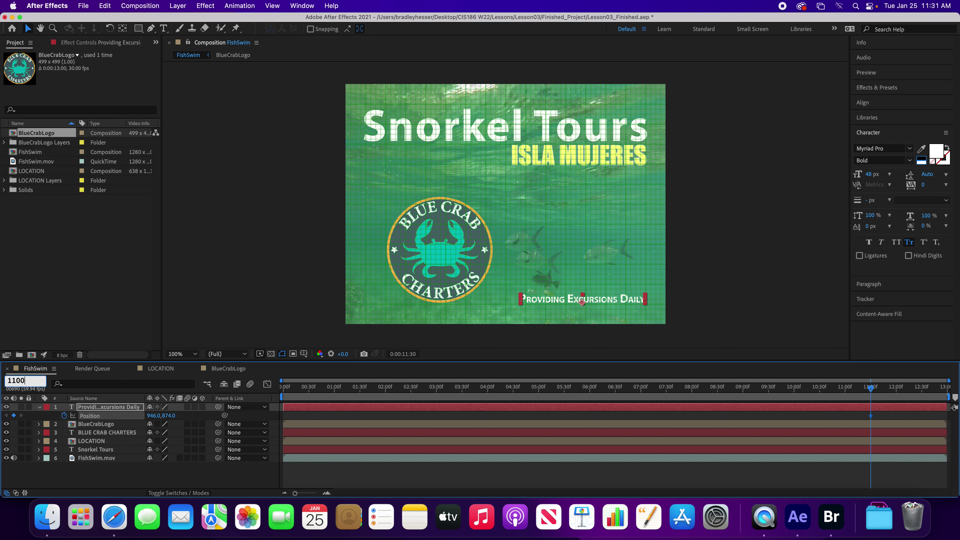
pyautogui.press('Return')
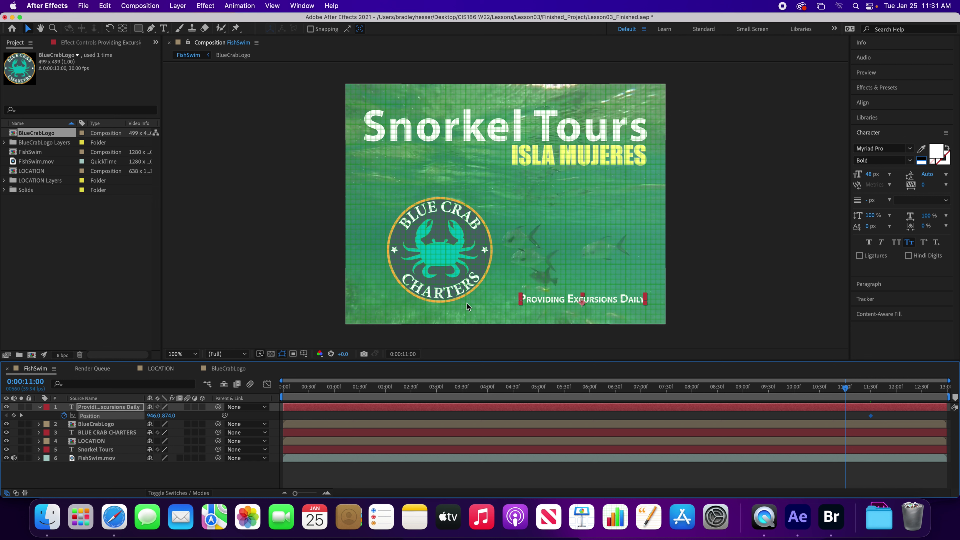
pyautogui.click(595, 302)
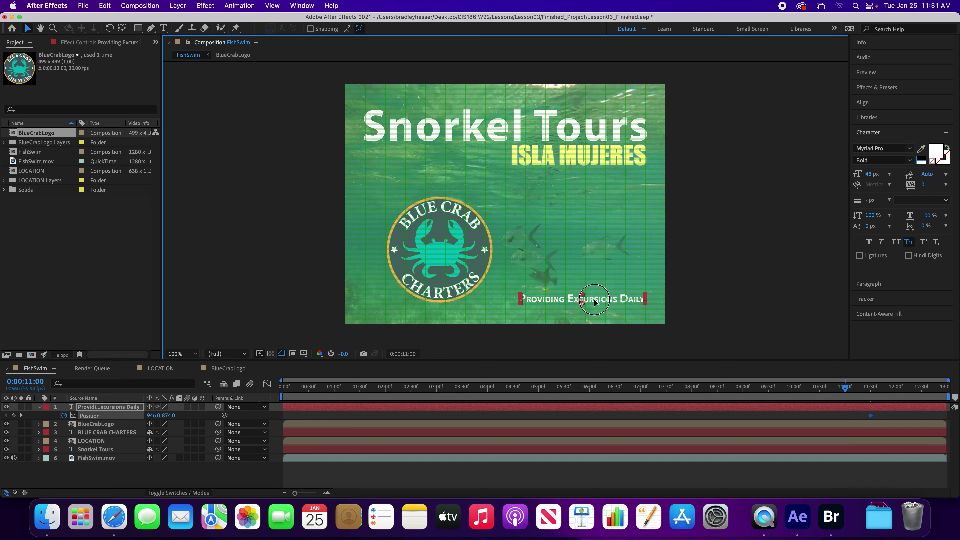
pyautogui.moveTo(595, 302); pyautogui.dragTo(757, 301)
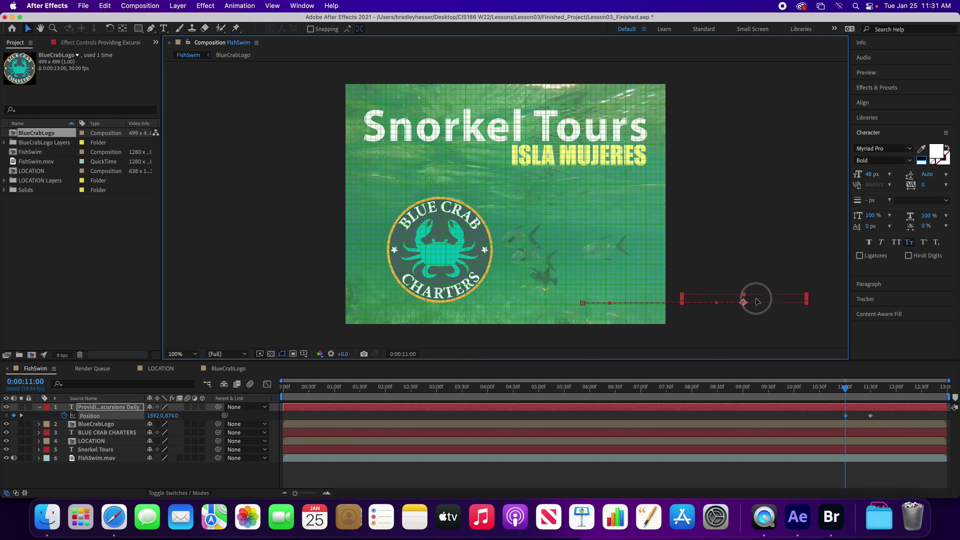
pyautogui.moveTo(757, 302); pyautogui.dragTo(753, 301)
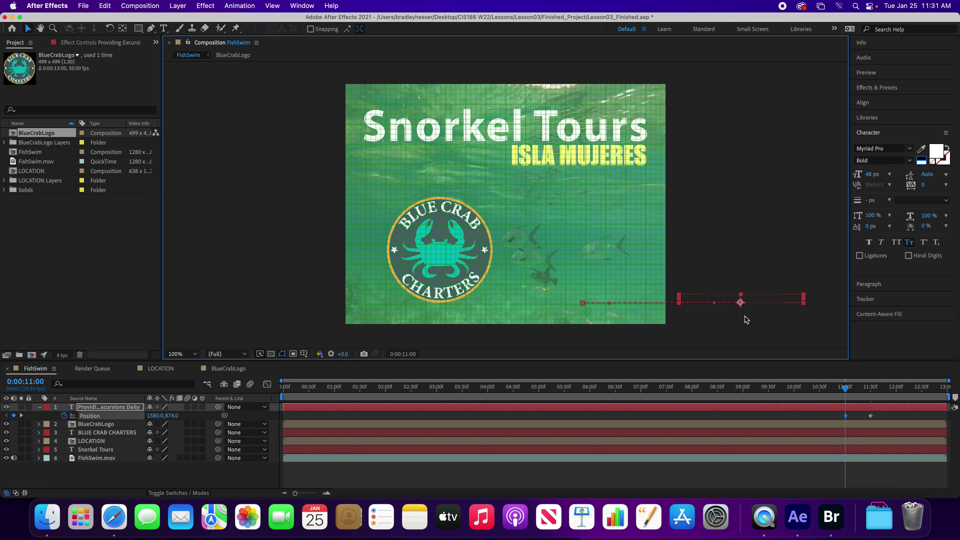
pyautogui.click(847, 388)
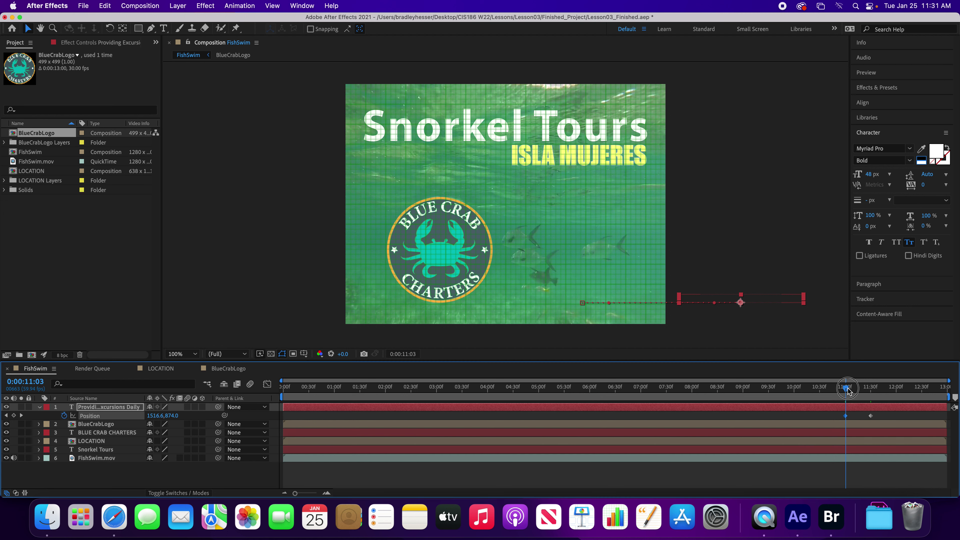
pyautogui.moveTo(847, 388)
pyautogui.mouseDown()
pyautogui.moveTo(749, 397)
pyautogui.moveTo(879, 401)
pyautogui.moveTo(834, 404)
pyautogui.moveTo(874, 406)
pyautogui.moveTo(843, 406)
pyautogui.mouseUp()
pyautogui.moveTo(753, 303); pyautogui.dragTo(742, 302)
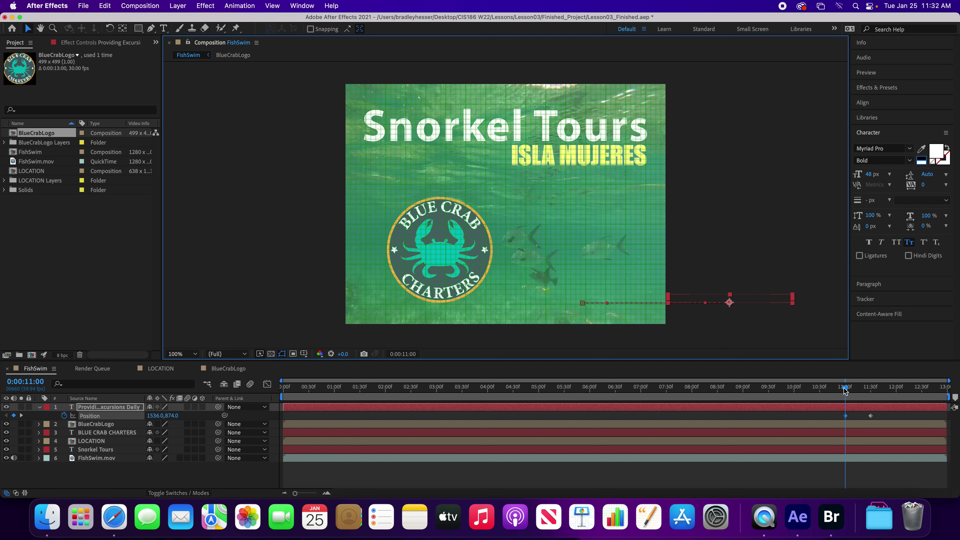
# - Save the project and collapse the Providing Excursions Daily layer's Position property
pyautogui.moveTo(845, 391); pyautogui.dragTo(883, 394)
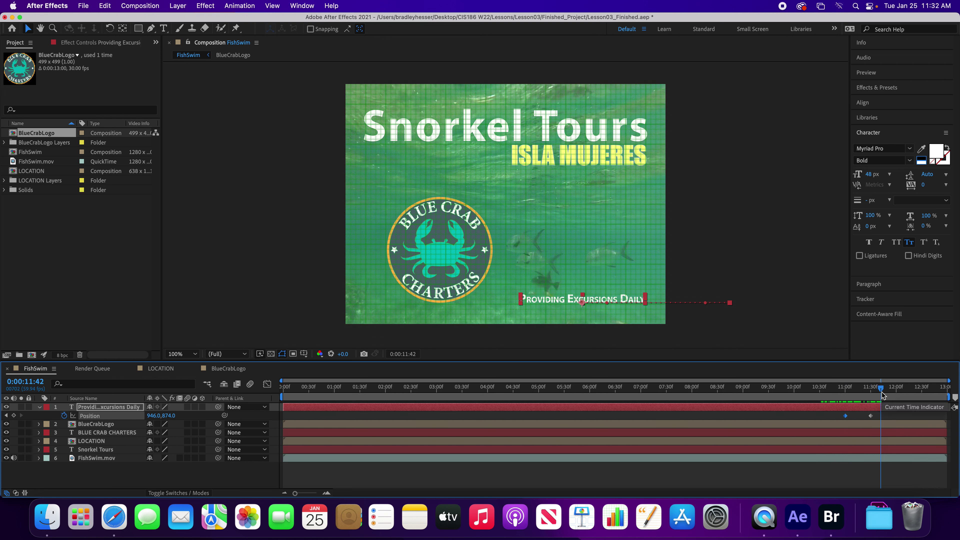
pyautogui.press('super+s')
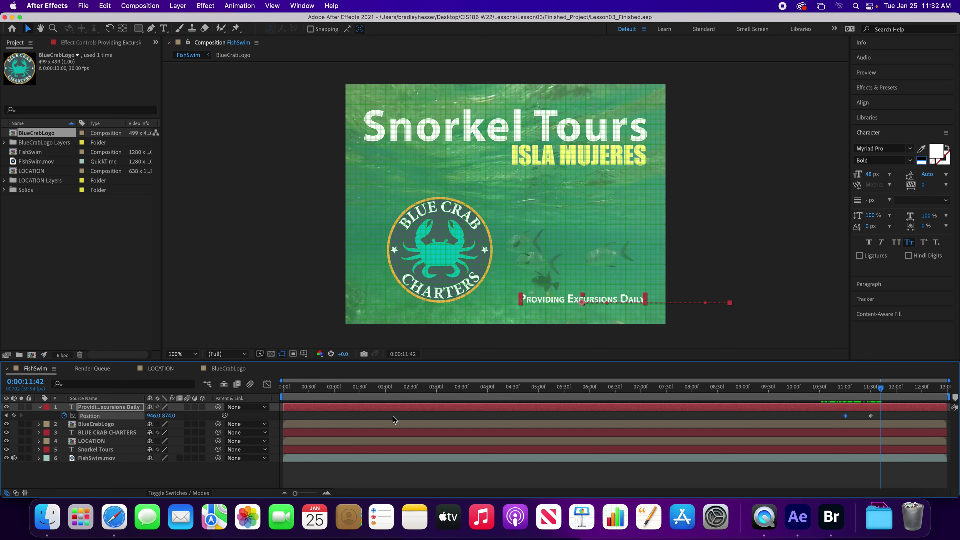
pyautogui.click(129, 409)
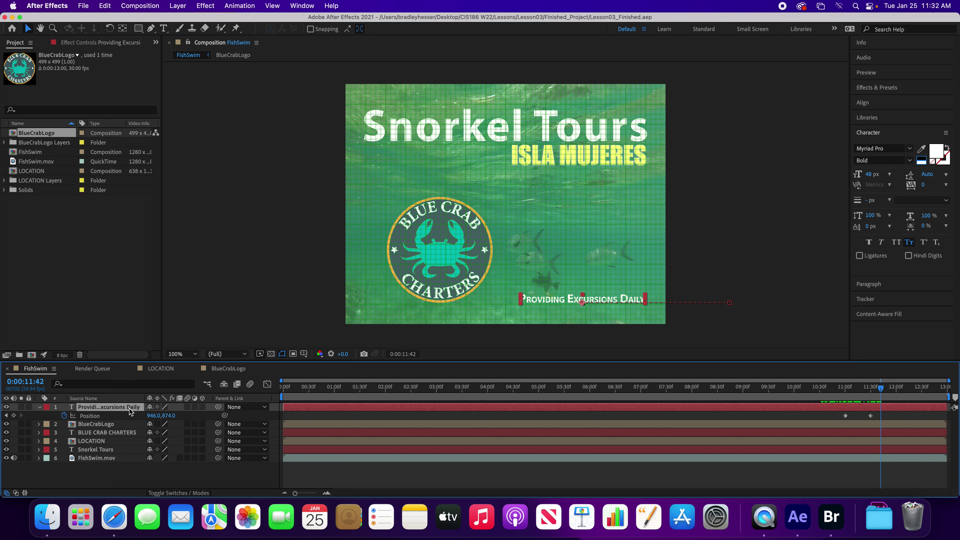
pyautogui.press('t')
pyautogui.press('p')
pyautogui.press('p')
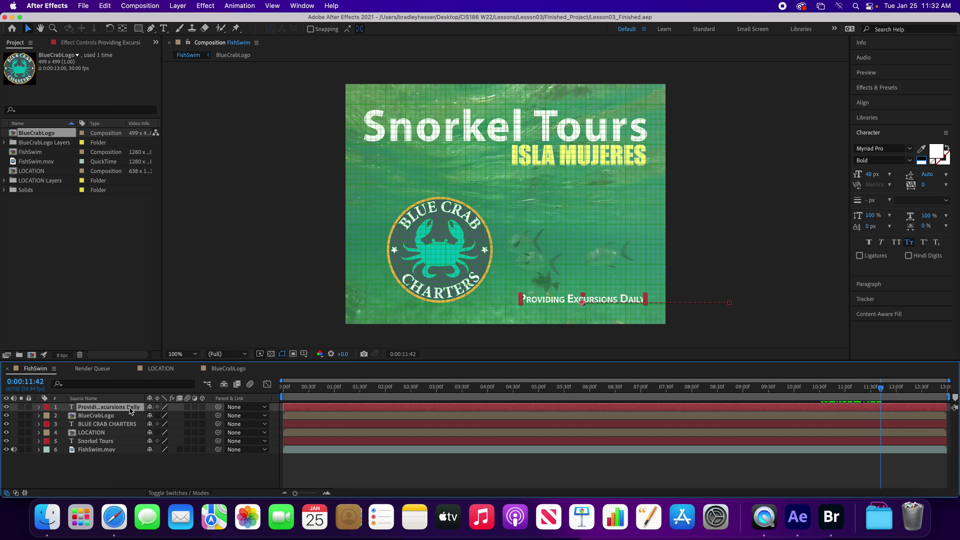
# - Enable motion blur for the Providing Excursions Daily, BLUE CRAB CHARTERS, Snorkel Tours and BlueCrabLogo layers
pyautogui.press('Home')
pyautogui.press('space')
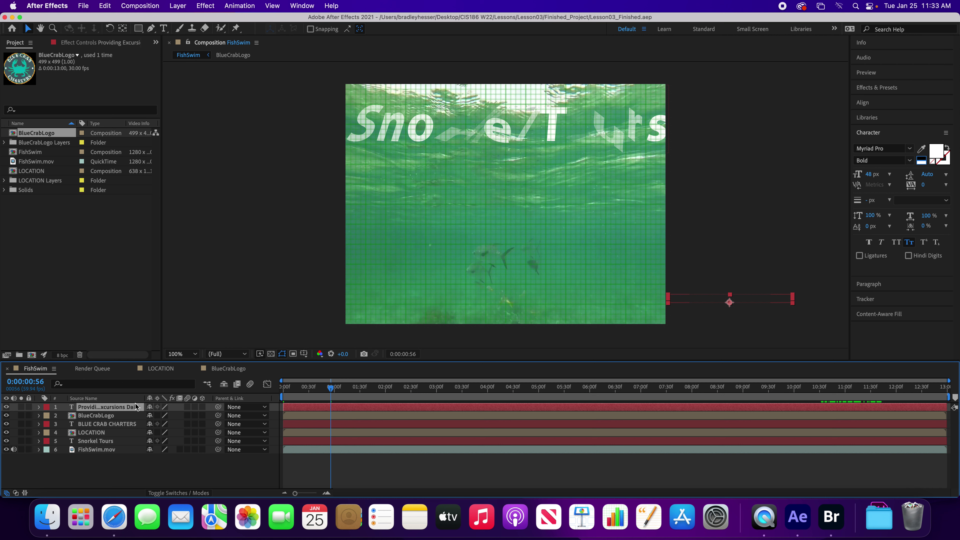
pyautogui.click(187, 407)
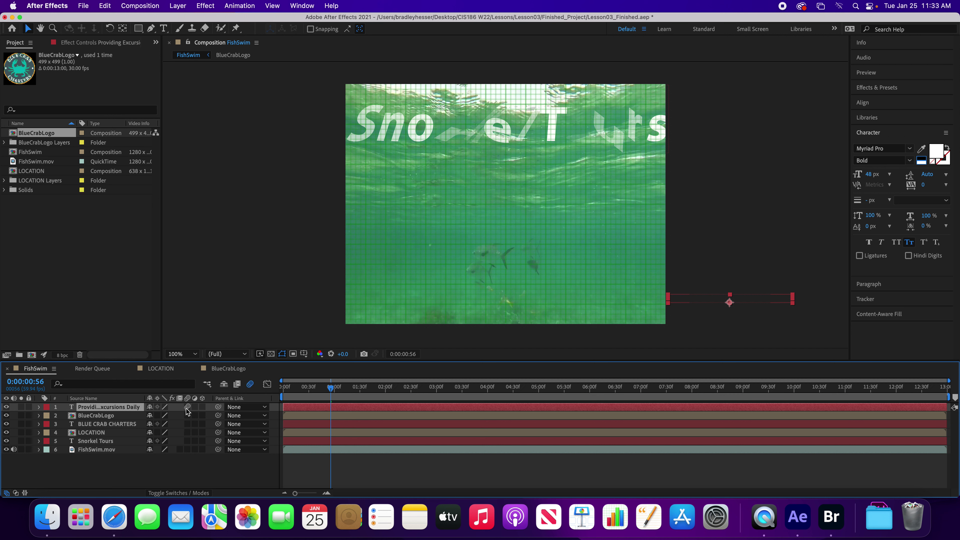
pyautogui.click(187, 424)
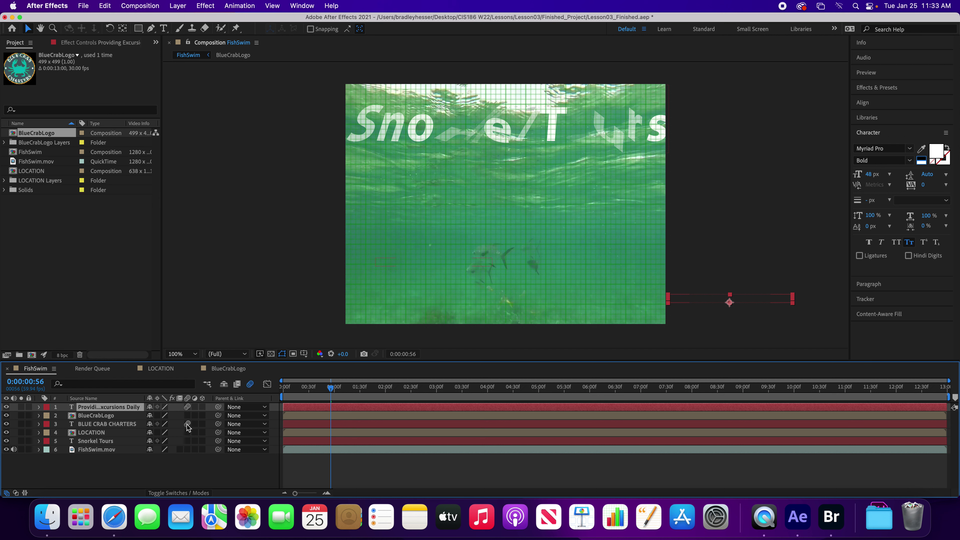
pyautogui.click(187, 441)
pyautogui.click(188, 416)
# - Enable motion blur for LOCATION both inside its own composition and as a layer in FishSwim, and save the project
pyautogui.click(167, 372)
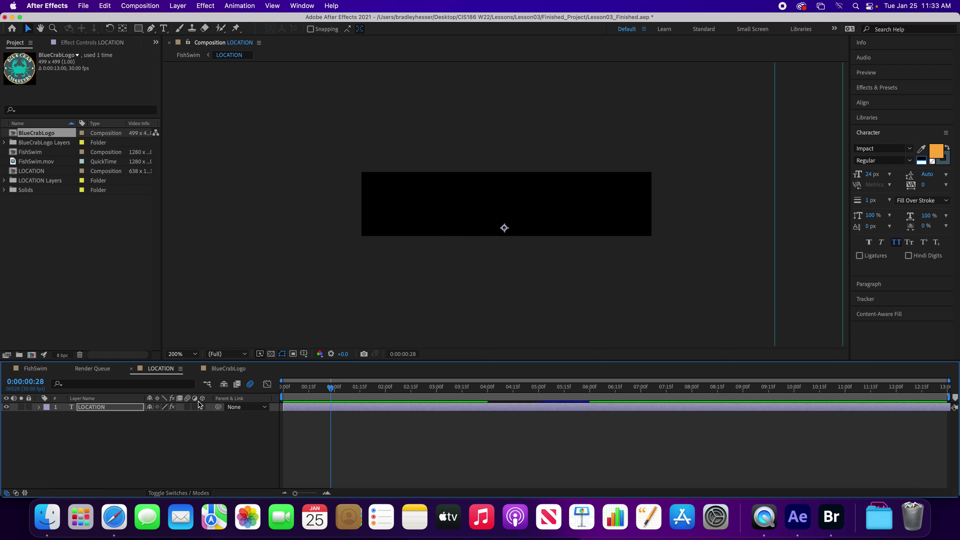
pyautogui.click(187, 408)
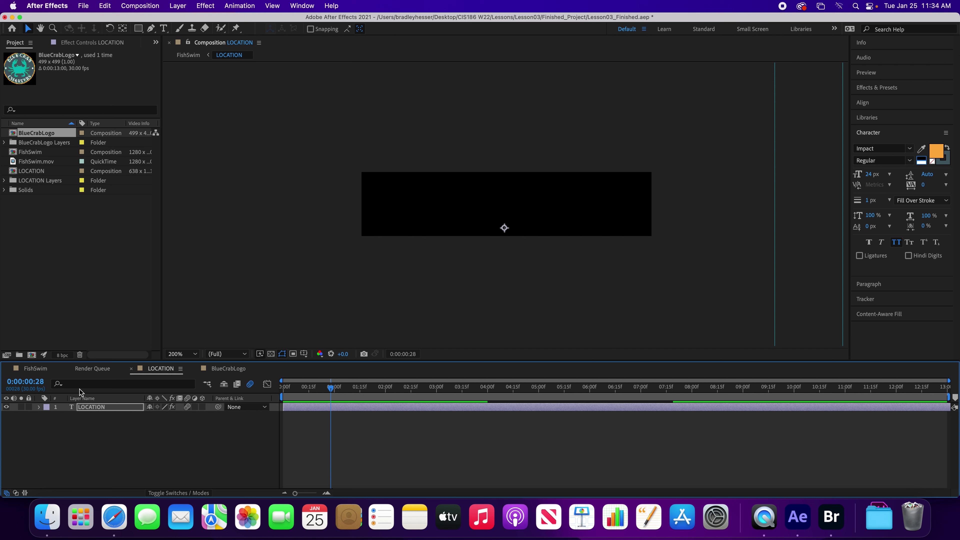
pyautogui.click(38, 369)
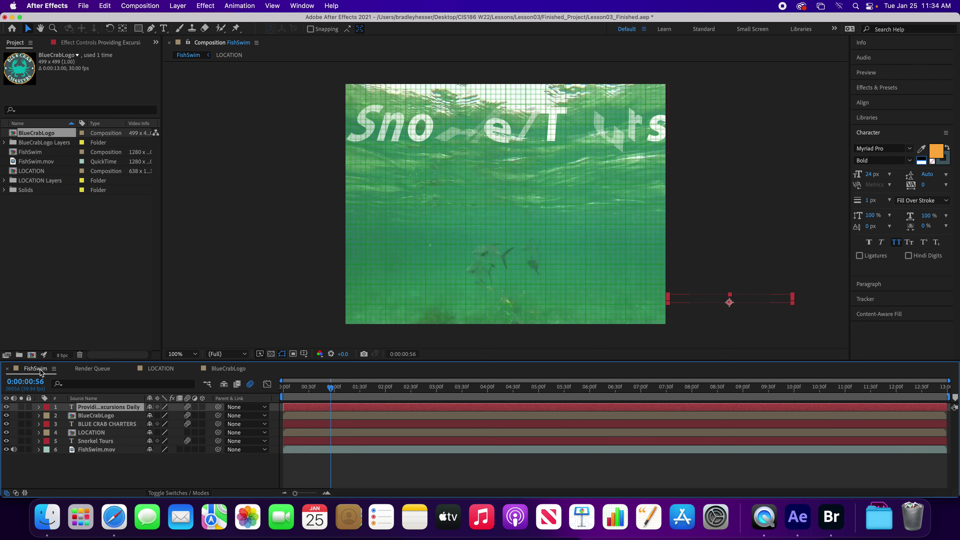
pyautogui.click(187, 433)
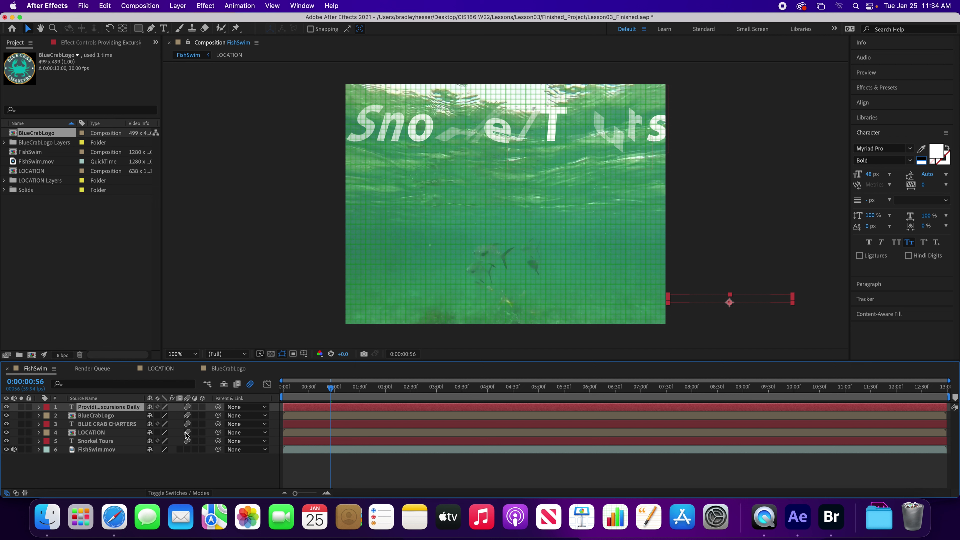
pyautogui.press('super+s')
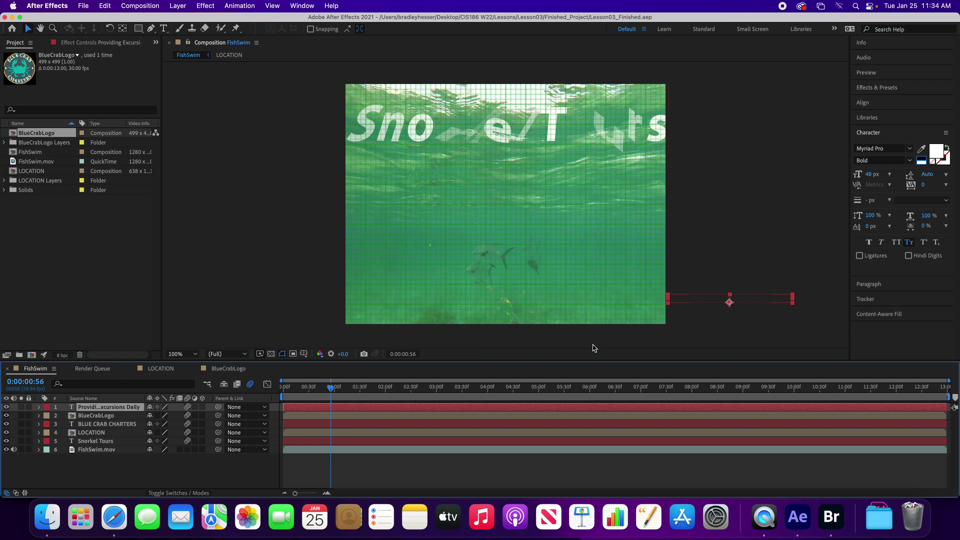
# - Hide the composition grid and preview the FishSwim composition from its beginning with nothing selected
pyautogui.press('super+apostrophe')
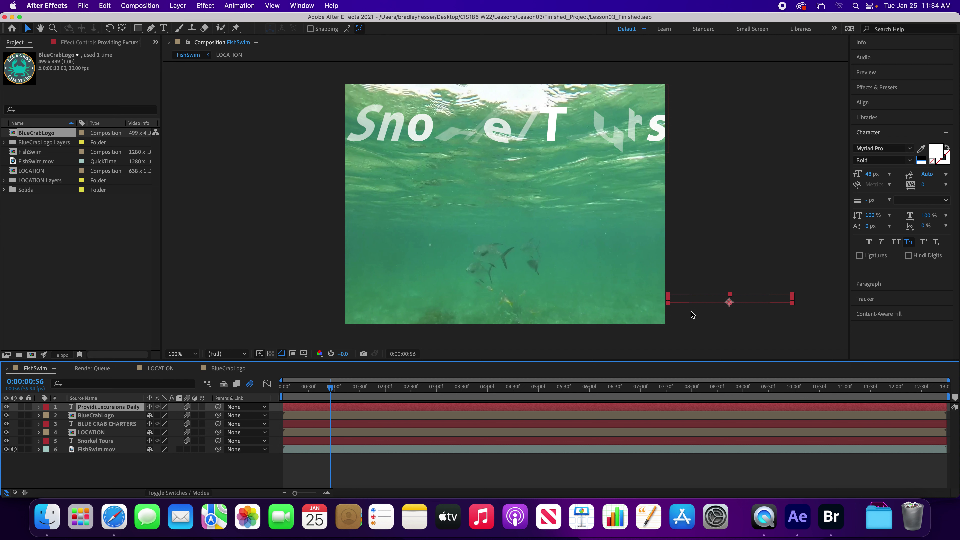
pyautogui.press('Home')
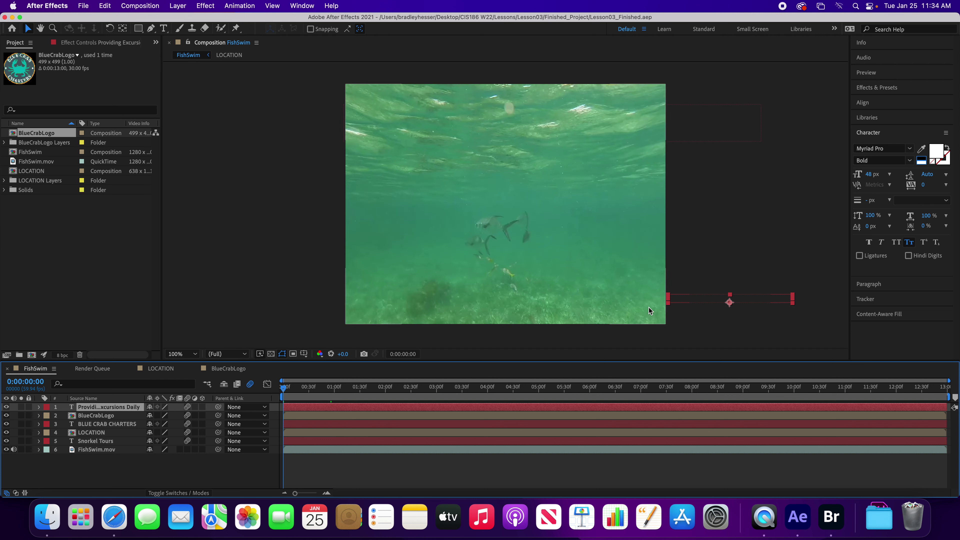
pyautogui.click(696, 248)
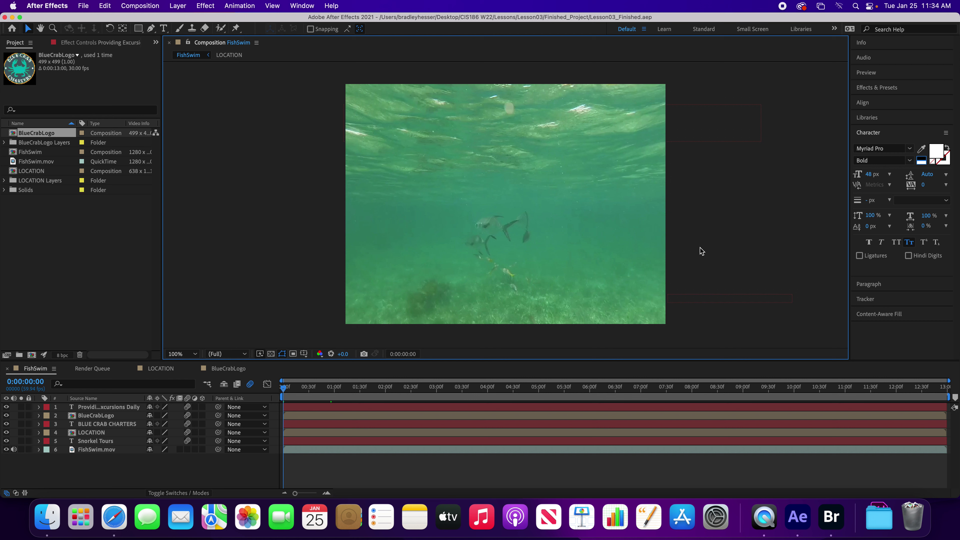
pyautogui.press('space')
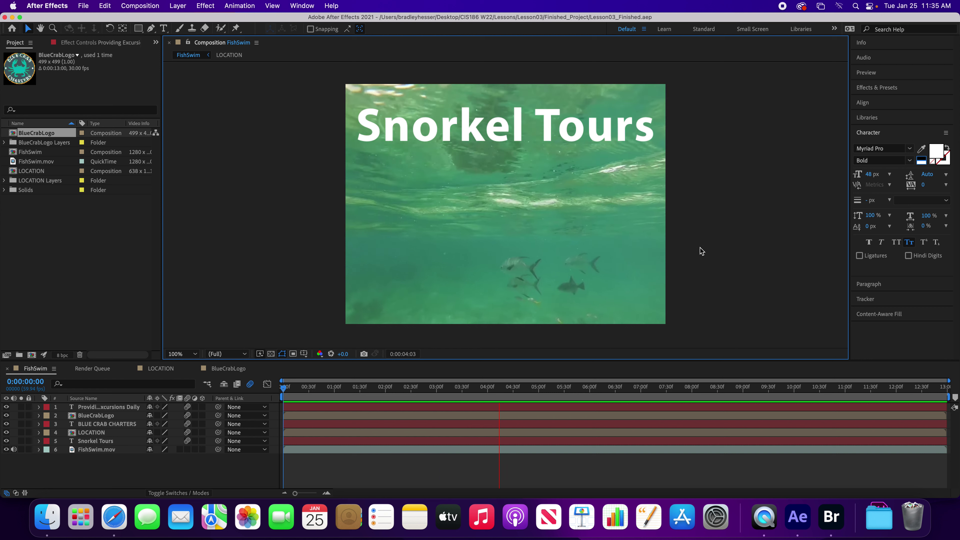
pyautogui.press('space')
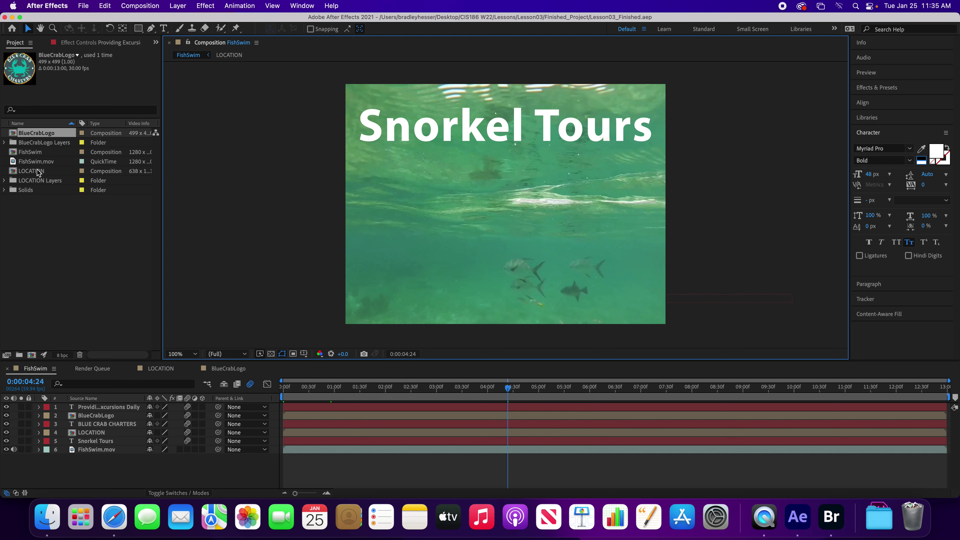
# - Add the FishSwim composition to the render queue and confirm its render settings with Best quality and Full resolution
pyautogui.click(26, 154)
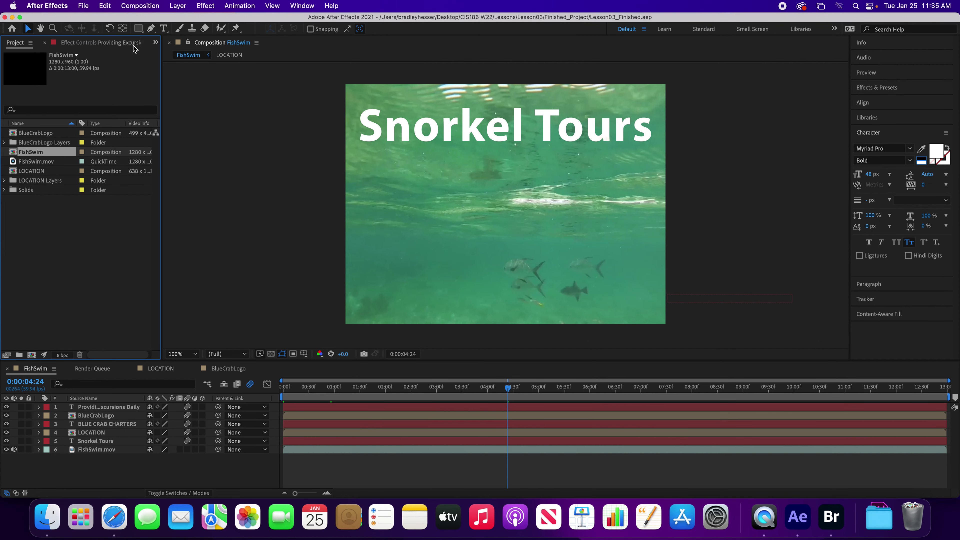
pyautogui.click(140, 6)
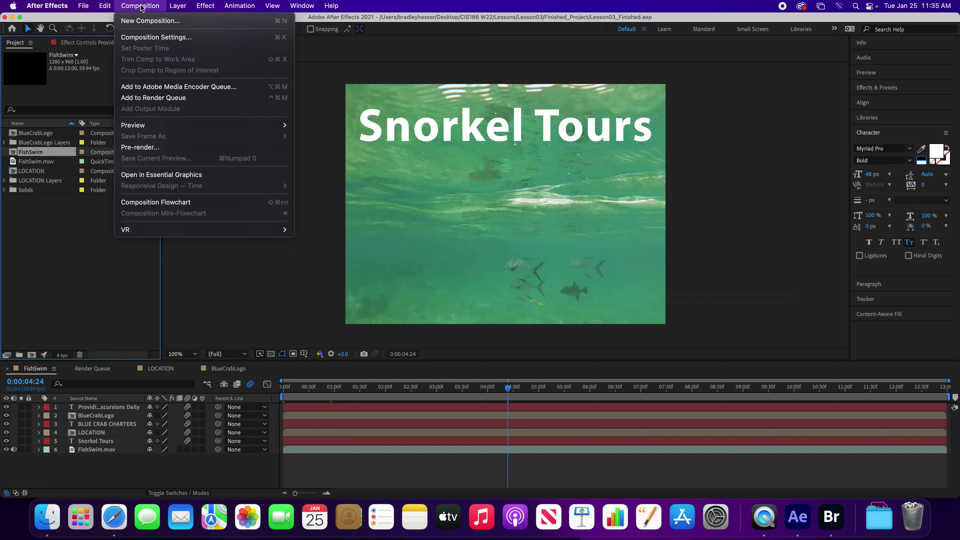
pyautogui.click(165, 99)
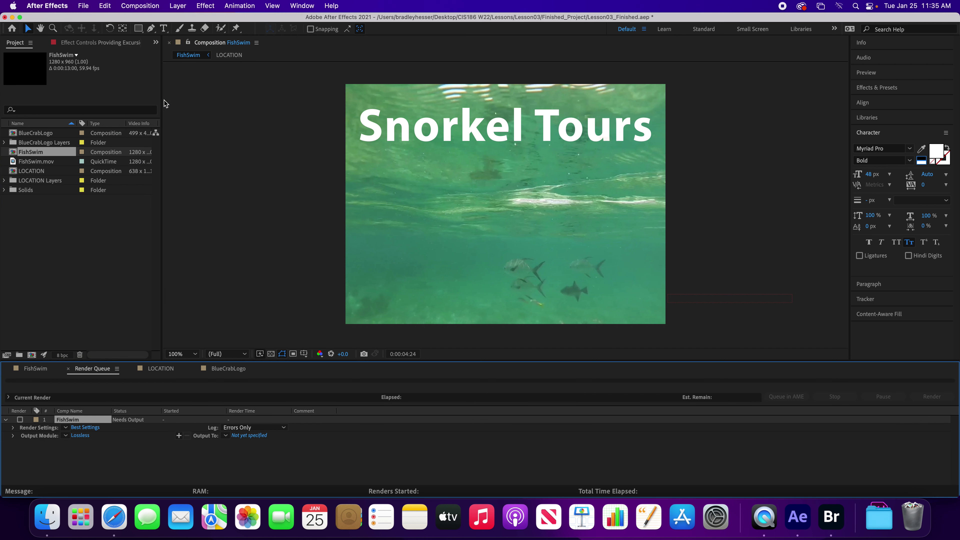
pyautogui.click(90, 426)
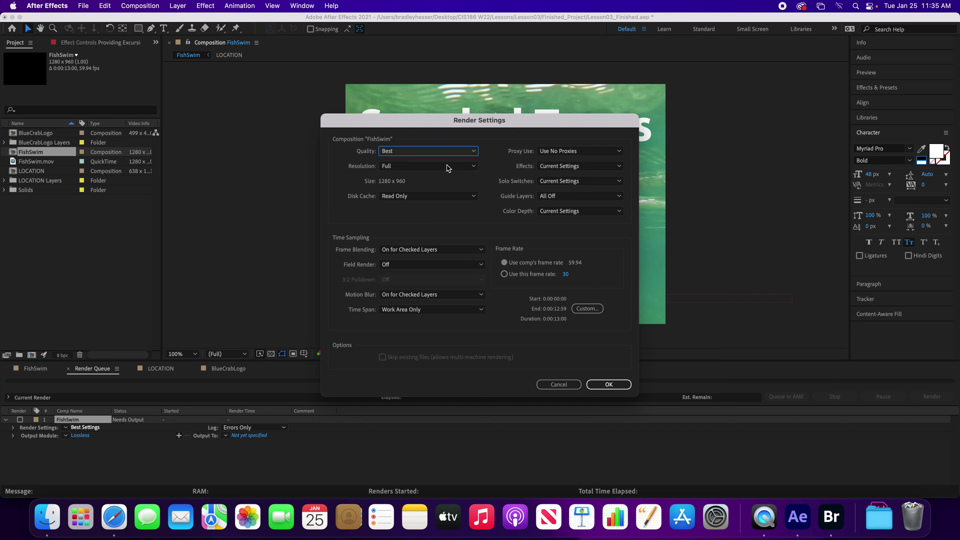
pyautogui.click(462, 153)
pyautogui.click(461, 152)
pyautogui.click(609, 384)
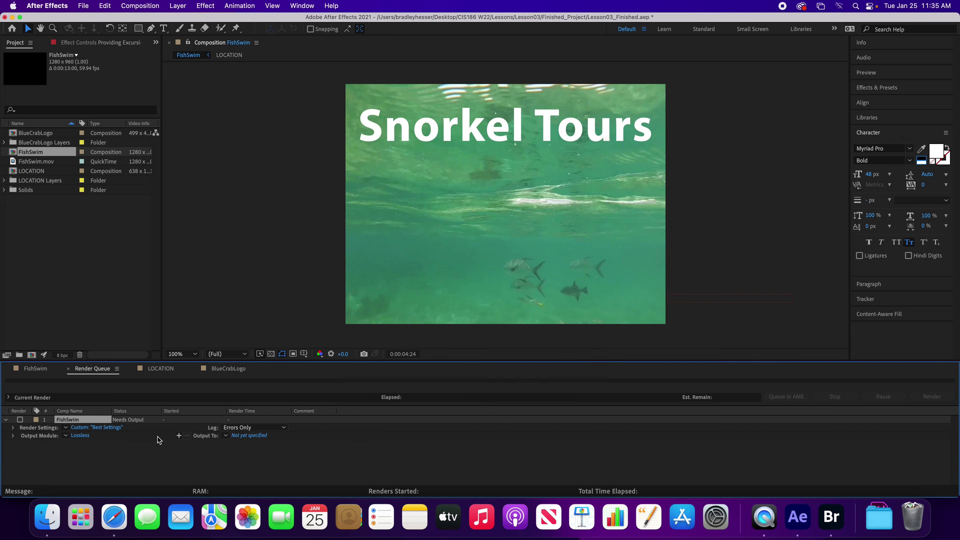
# - Set the FishSwim render's output module to QuickTime format with the Apple ProRes 422 video codec
pyautogui.click(81, 436)
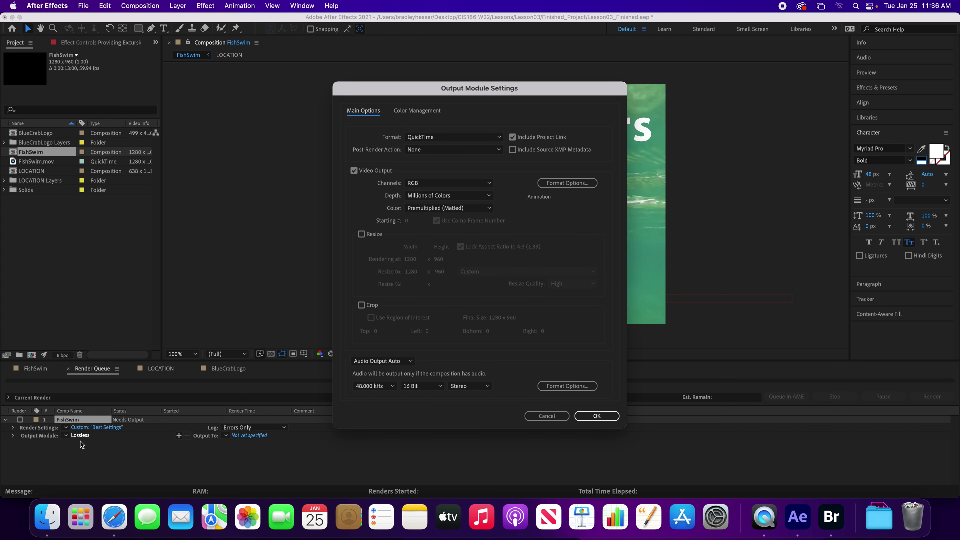
pyautogui.click(497, 137)
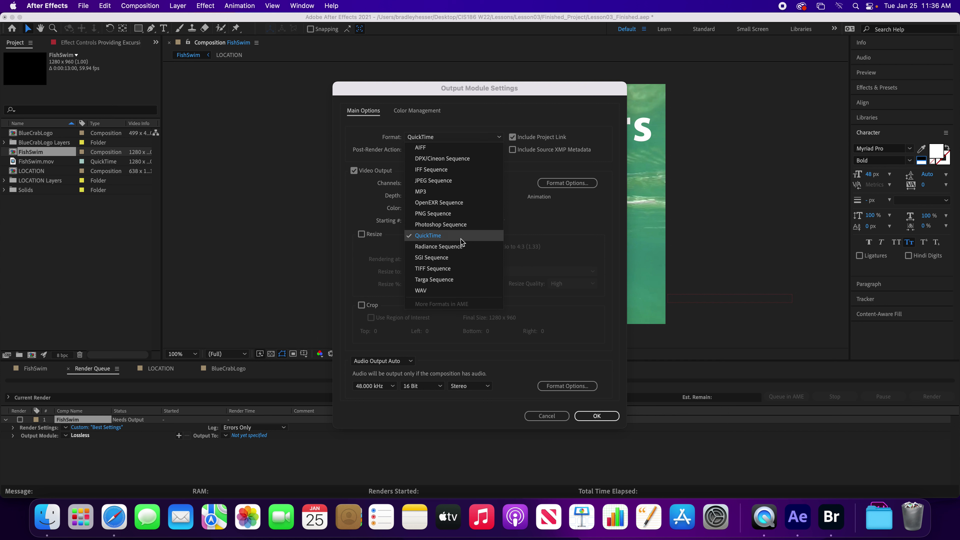
pyautogui.click(447, 241)
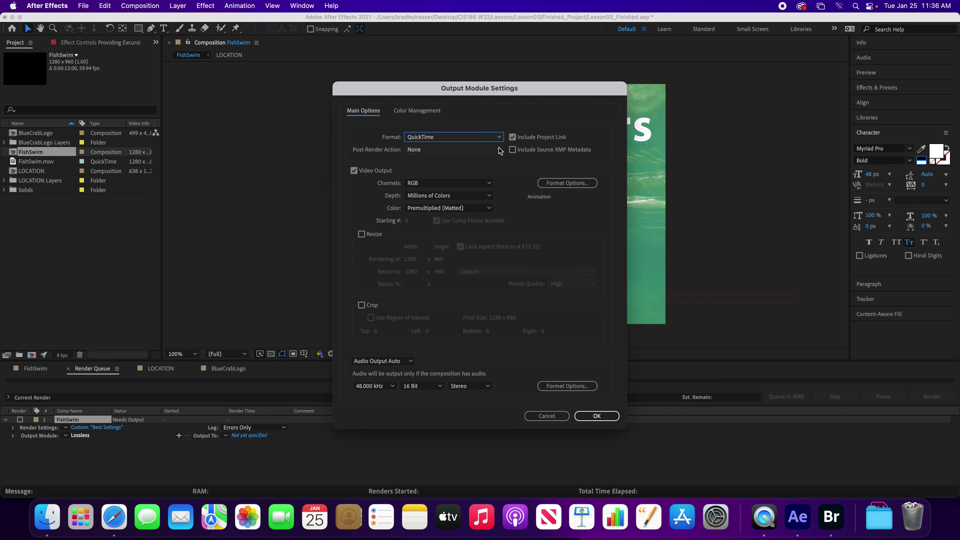
pyautogui.click(555, 183)
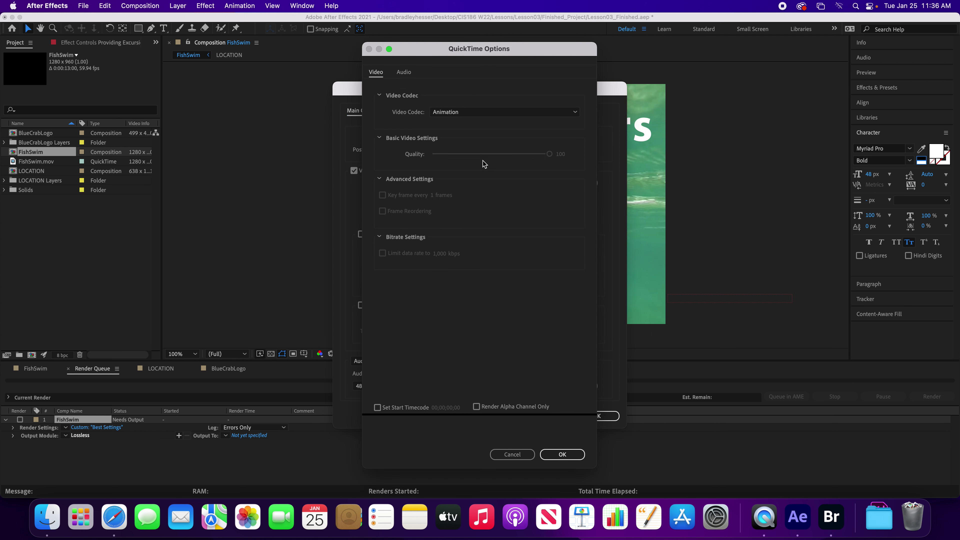
pyautogui.click(485, 112)
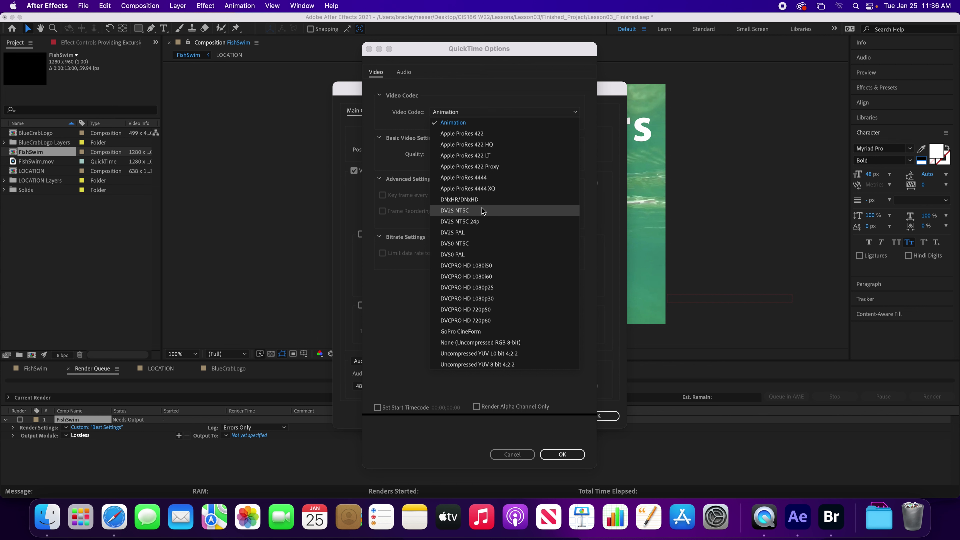
pyautogui.click(473, 134)
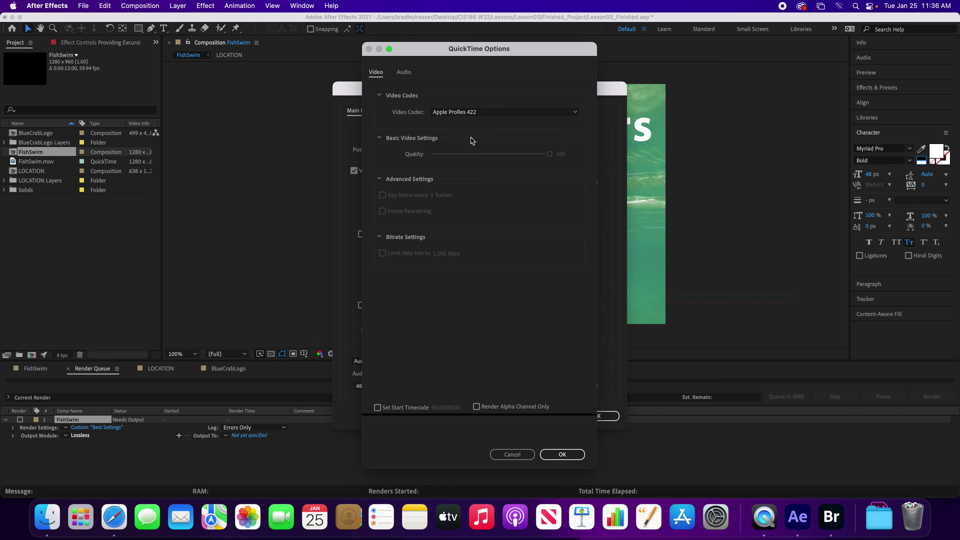
pyautogui.click(562, 455)
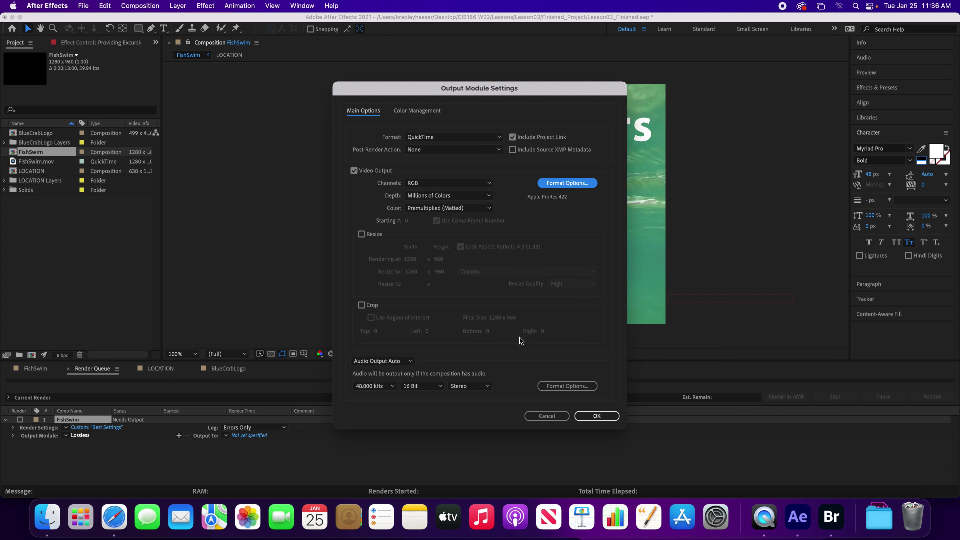
pyautogui.click(596, 416)
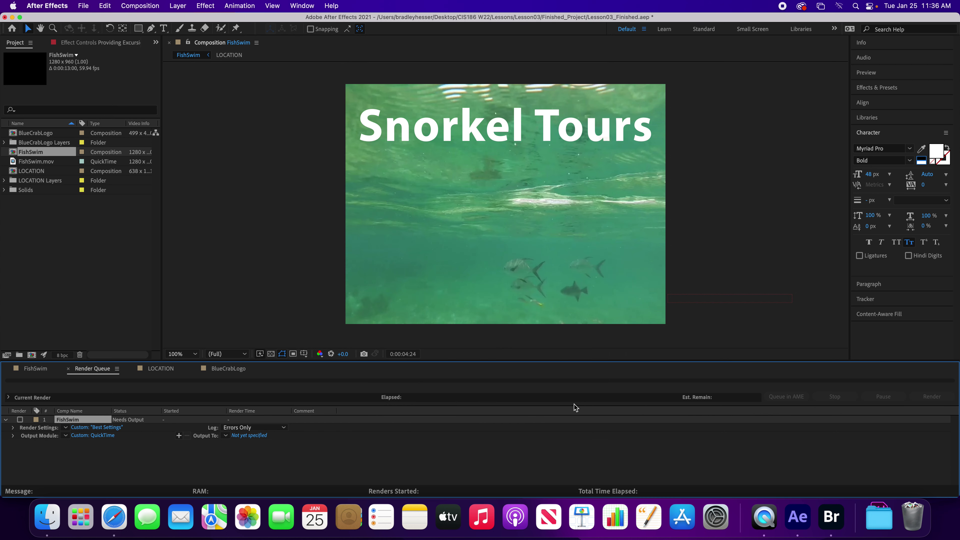
# - Set the render's output to FishSwim.mov on the Desktop and render the queued composition
pyautogui.click(263, 436)
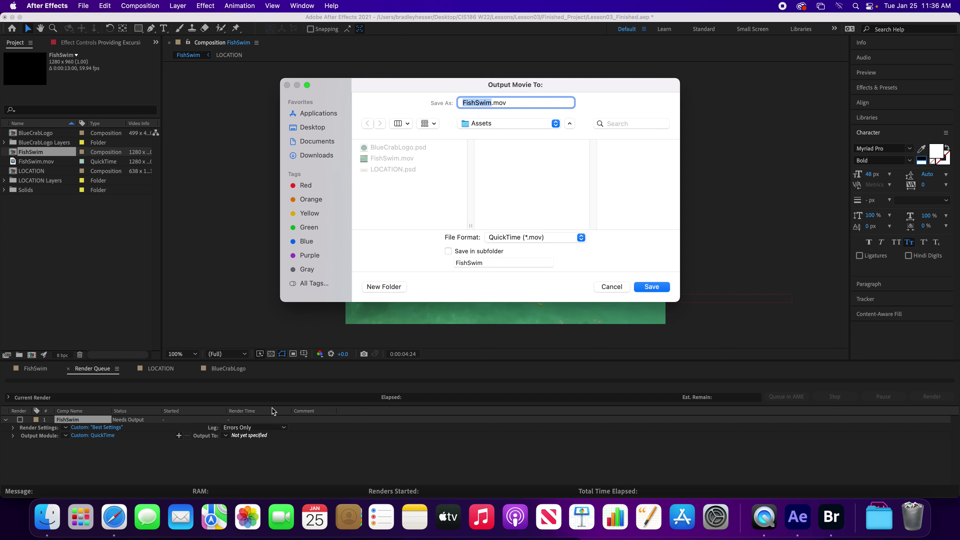
pyautogui.click(314, 128)
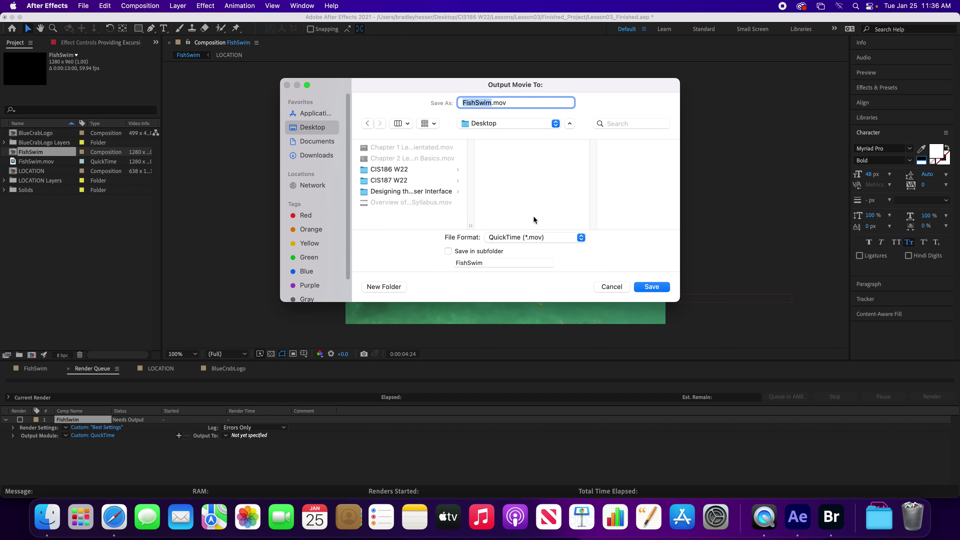
pyautogui.click(652, 287)
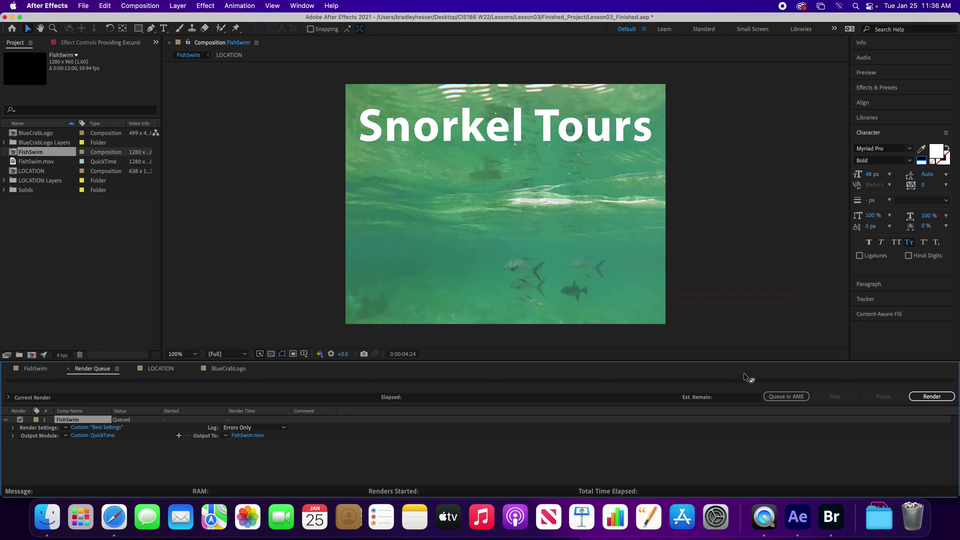
pyautogui.click(924, 400)
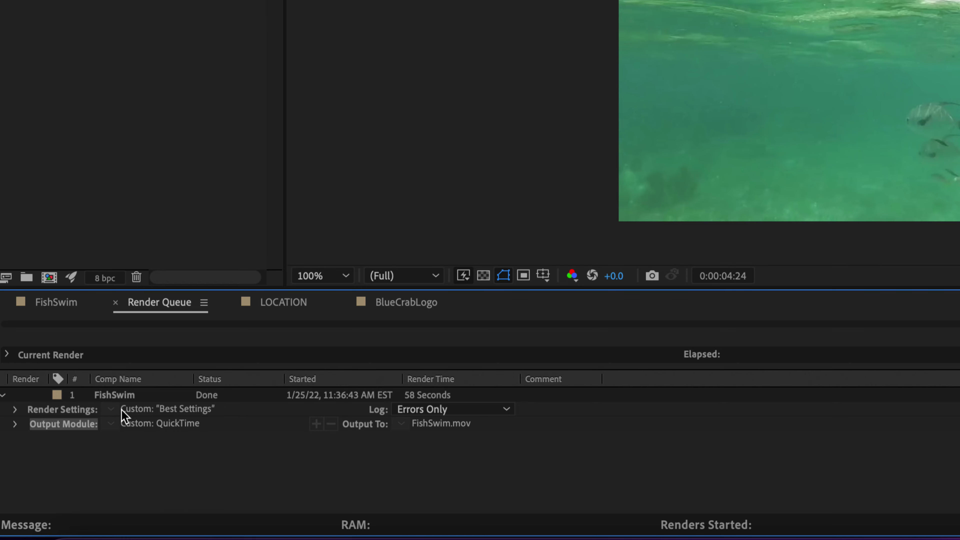
# - Examine the finished render's render settings and output module details, and return to the FishSwim timeline
pyautogui.click(12, 409)
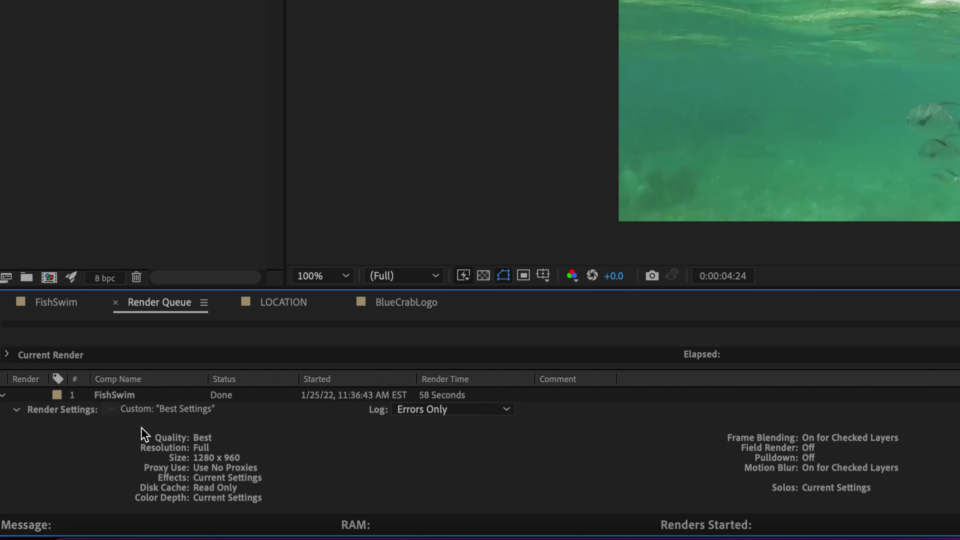
pyautogui.scroll(-1, 141, 432)
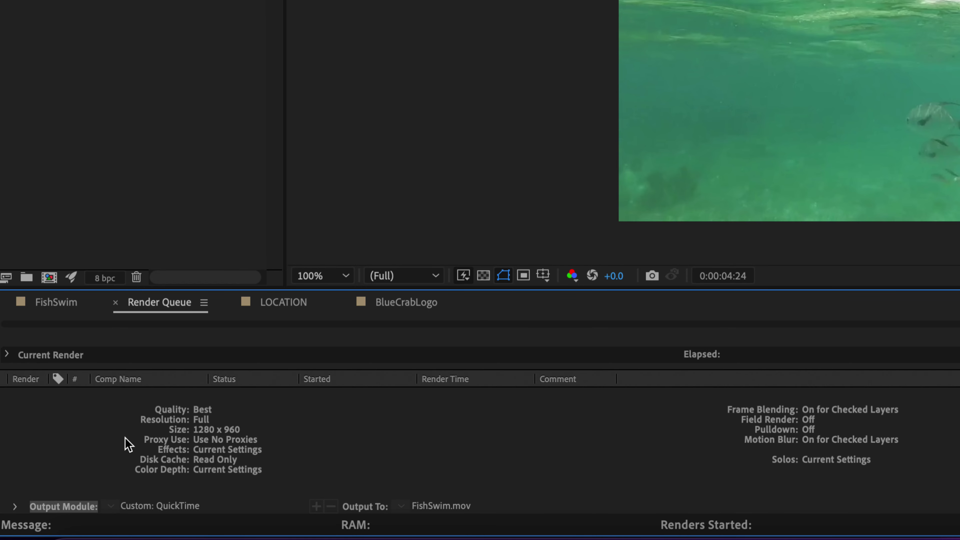
pyautogui.click(14, 506)
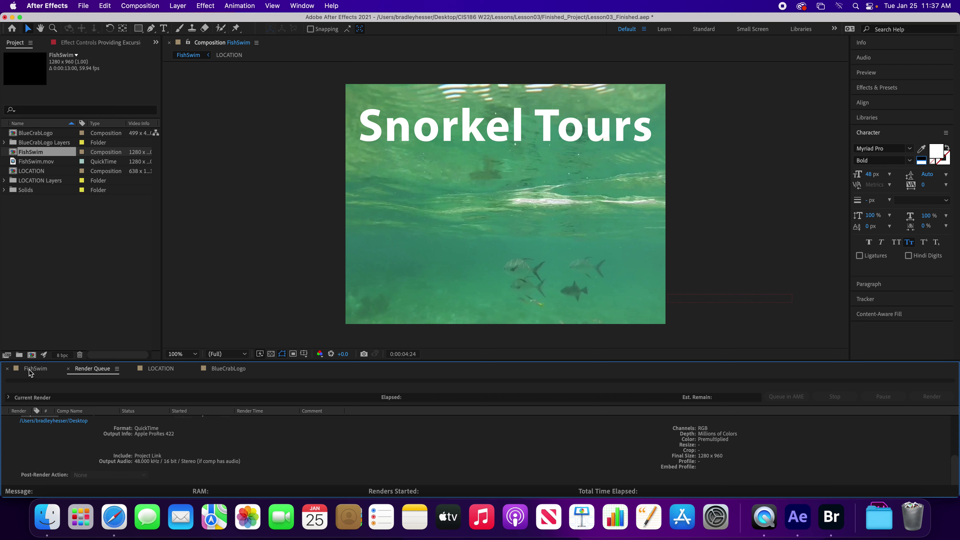
pyautogui.click(34, 368)
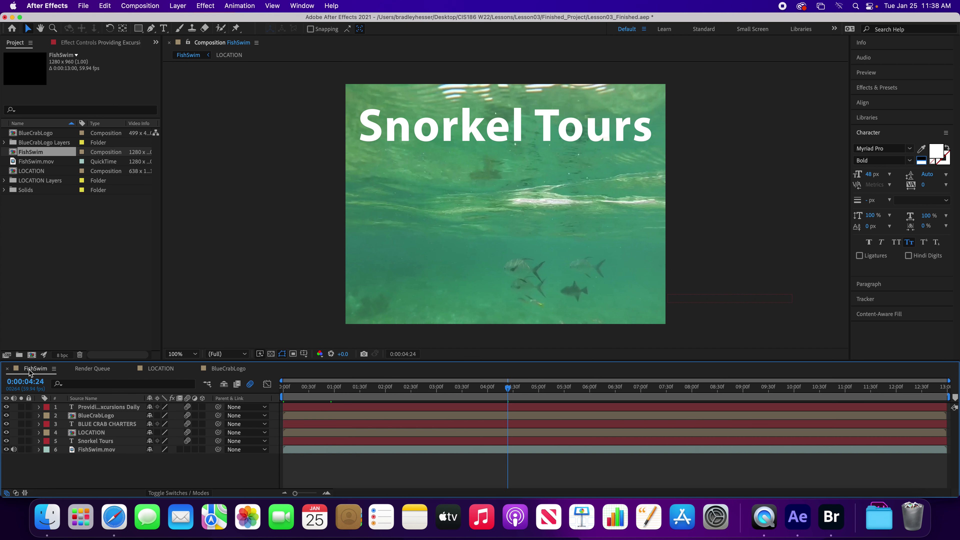